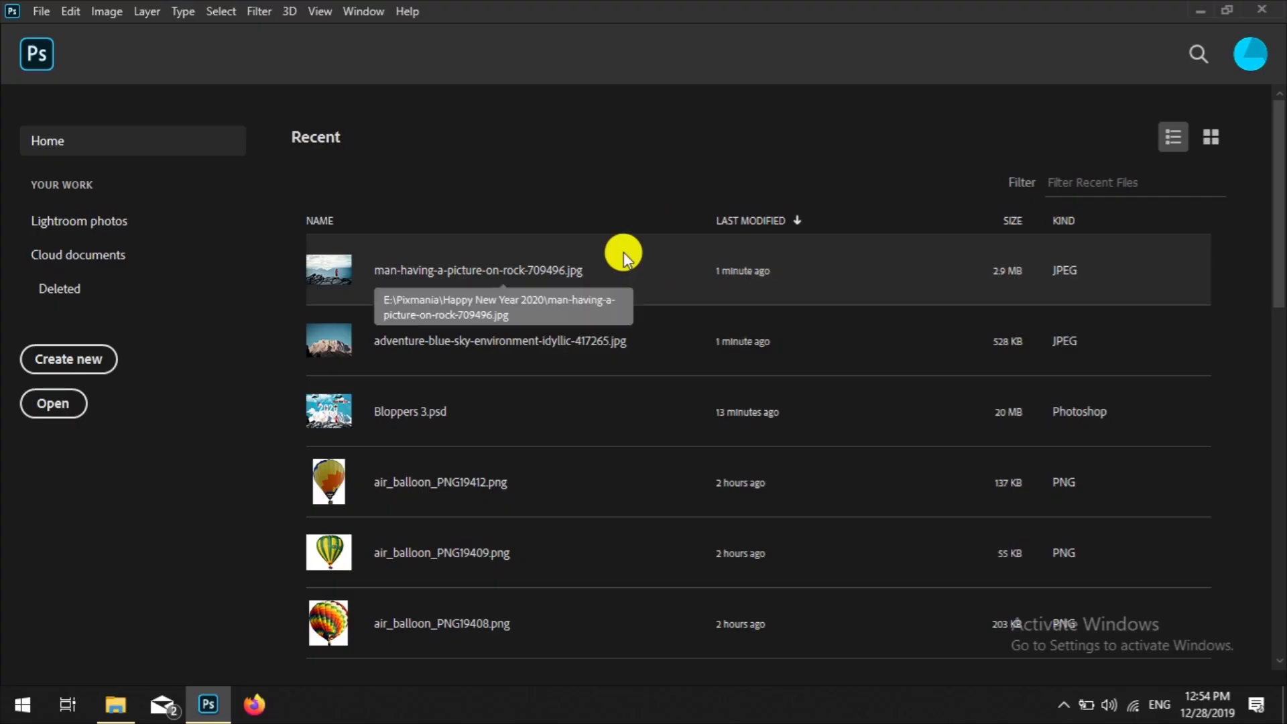
Step: Open the mountain photo adventure-blue-sky-environment-idyllic-417265.jpg with its layer as Background
left_click(43, 13)
left_click(61, 45)
double_click(513, 167)
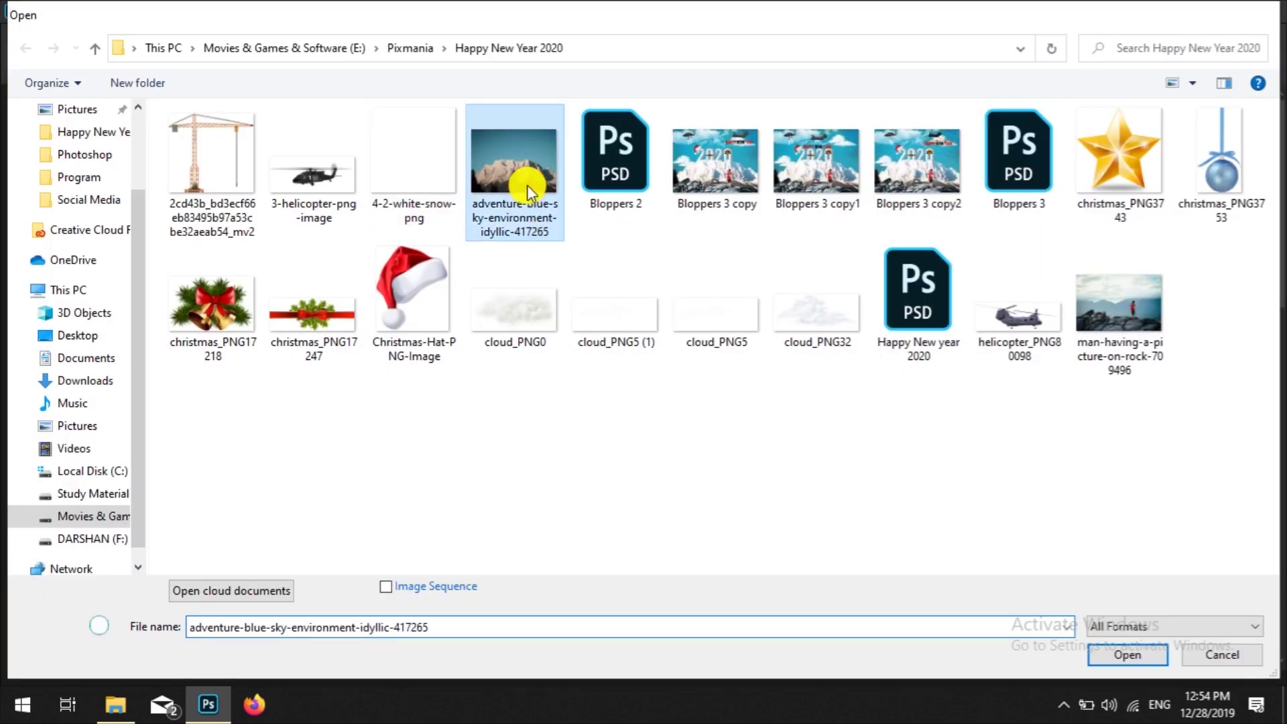
left_click(1251, 470)
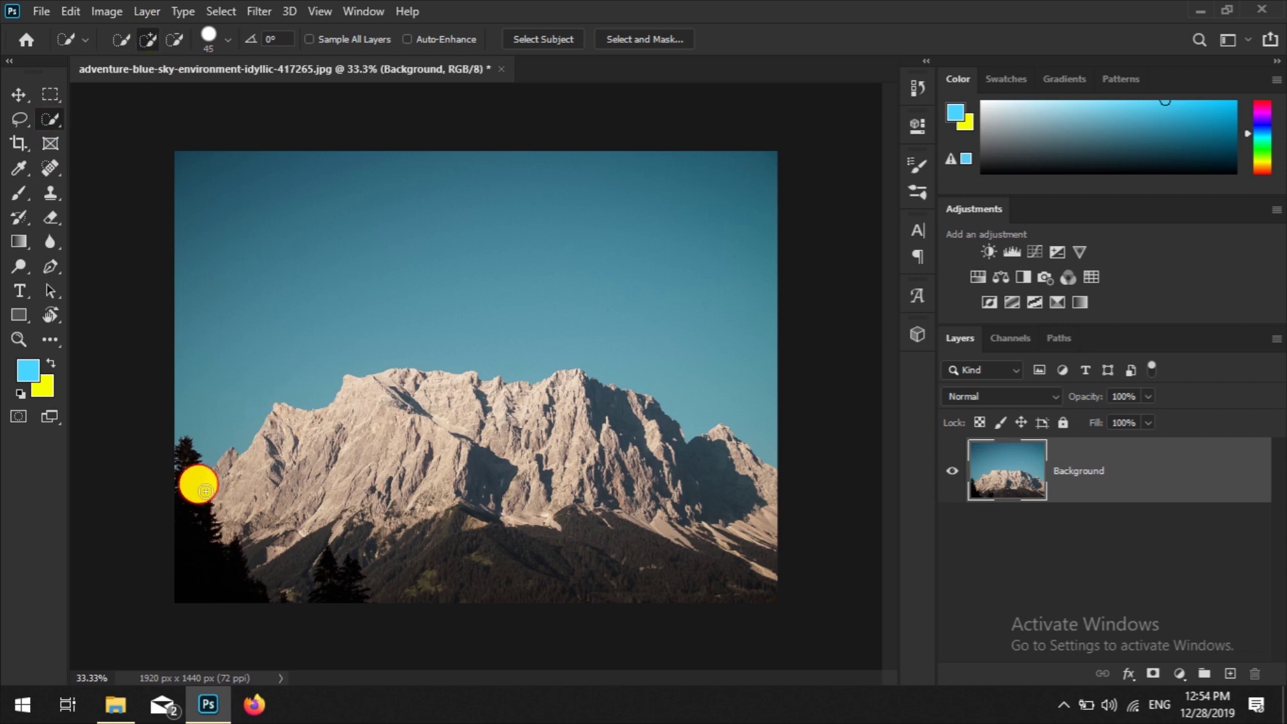
Step: Quick-select the trees, the left slope up to the peak, and the mountain's right side
left_click_drag(236, 471, 268, 560)
mouse_move(291, 462)
left_mouse_down()
mouse_move(311, 424)
mouse_move(362, 497)
mouse_move(397, 519)
left_mouse_up()
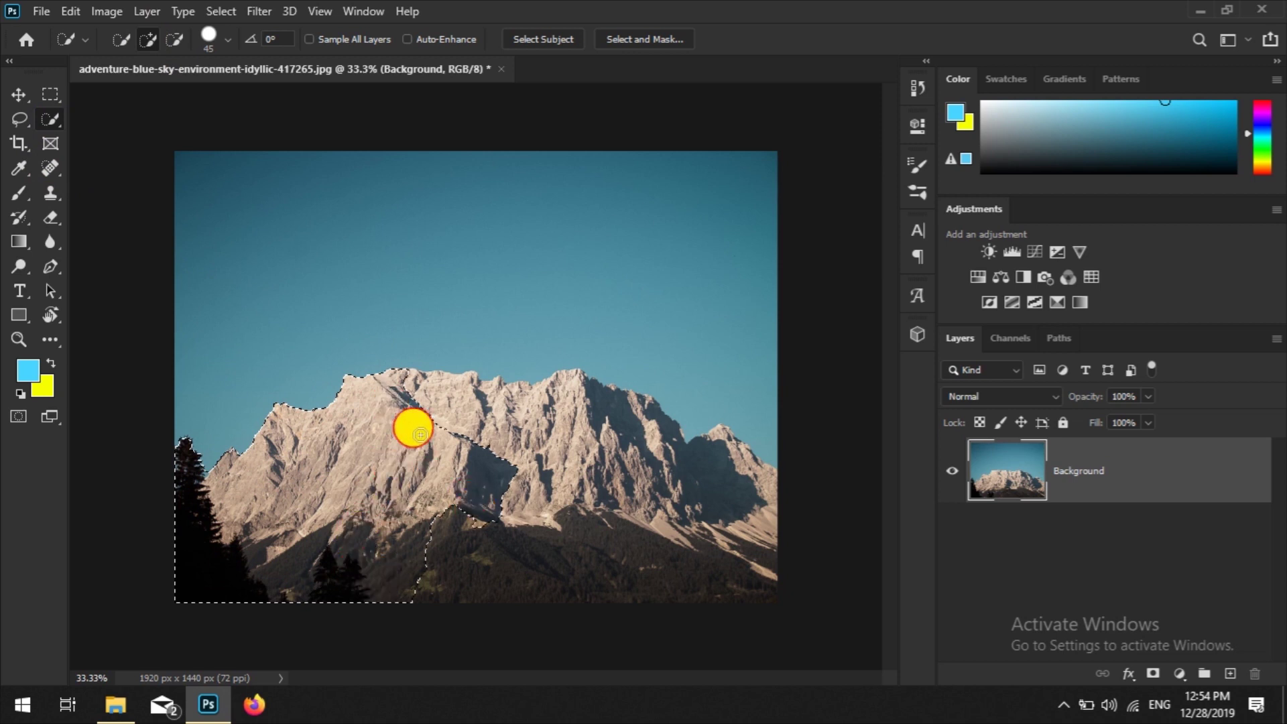
mouse_move(508, 518)
left_mouse_down()
mouse_move(612, 548)
mouse_move(566, 408)
mouse_move(756, 473)
left_mouse_up()
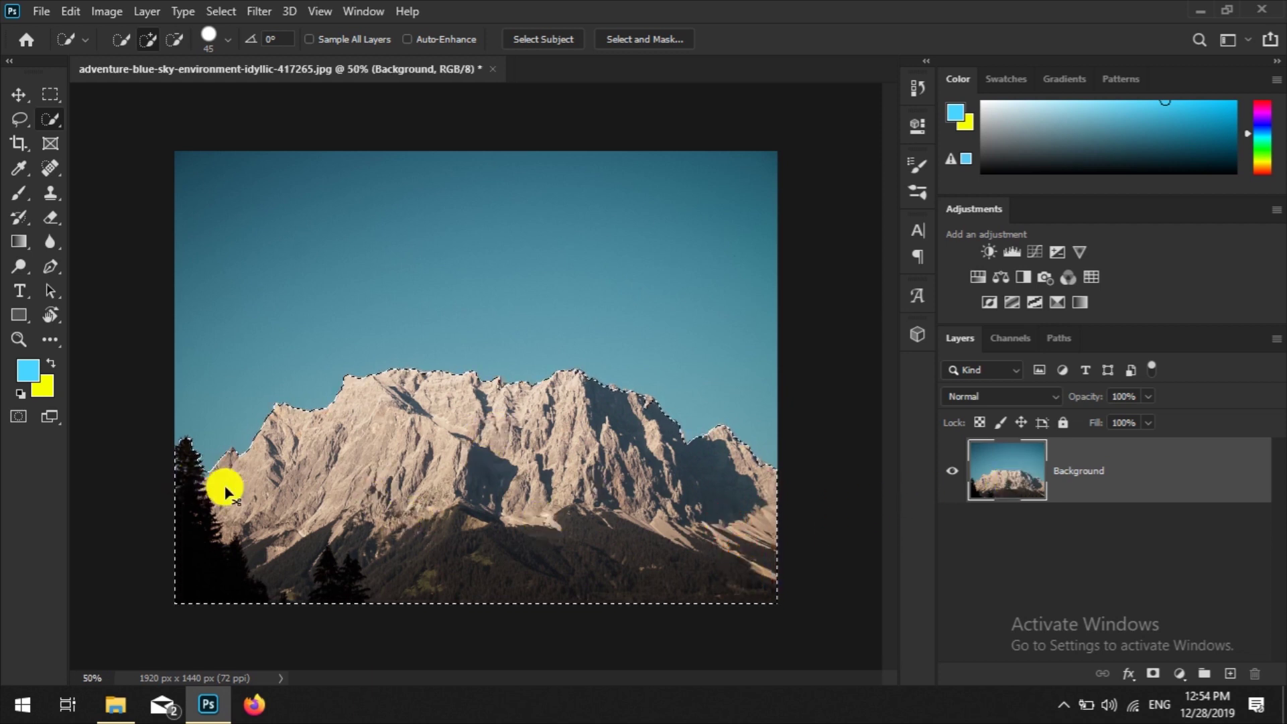
Step: Zoom in and refine the selection edge along the mountain ridge, keeping the sky excluded
key("ctrl+plus")
scroll(440, 462, "left", 5)
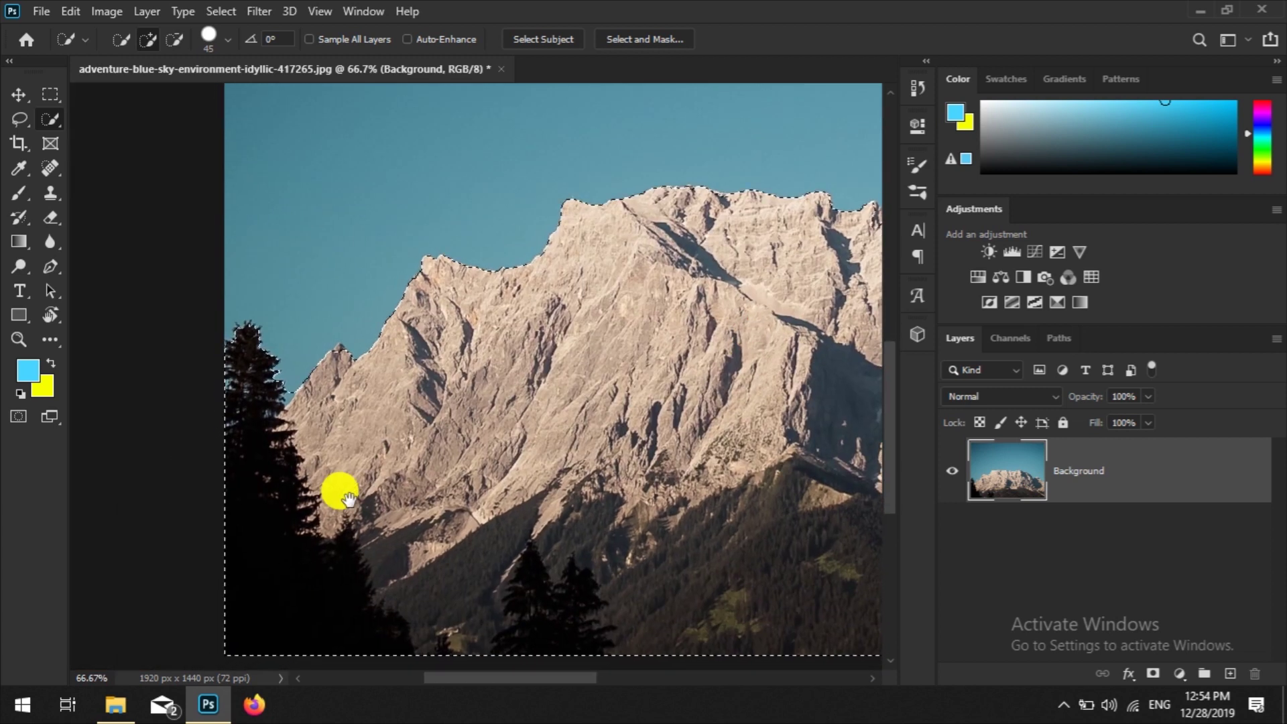
left_click(173, 39)
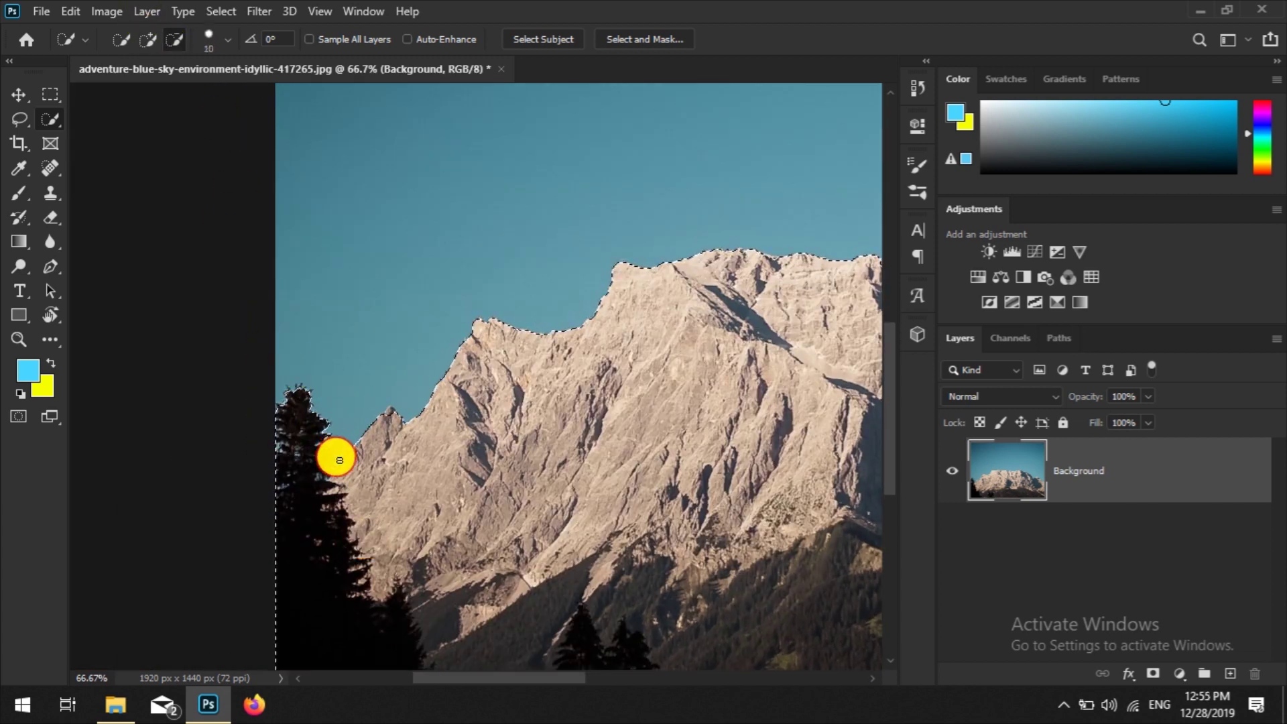
left_click(148, 39)
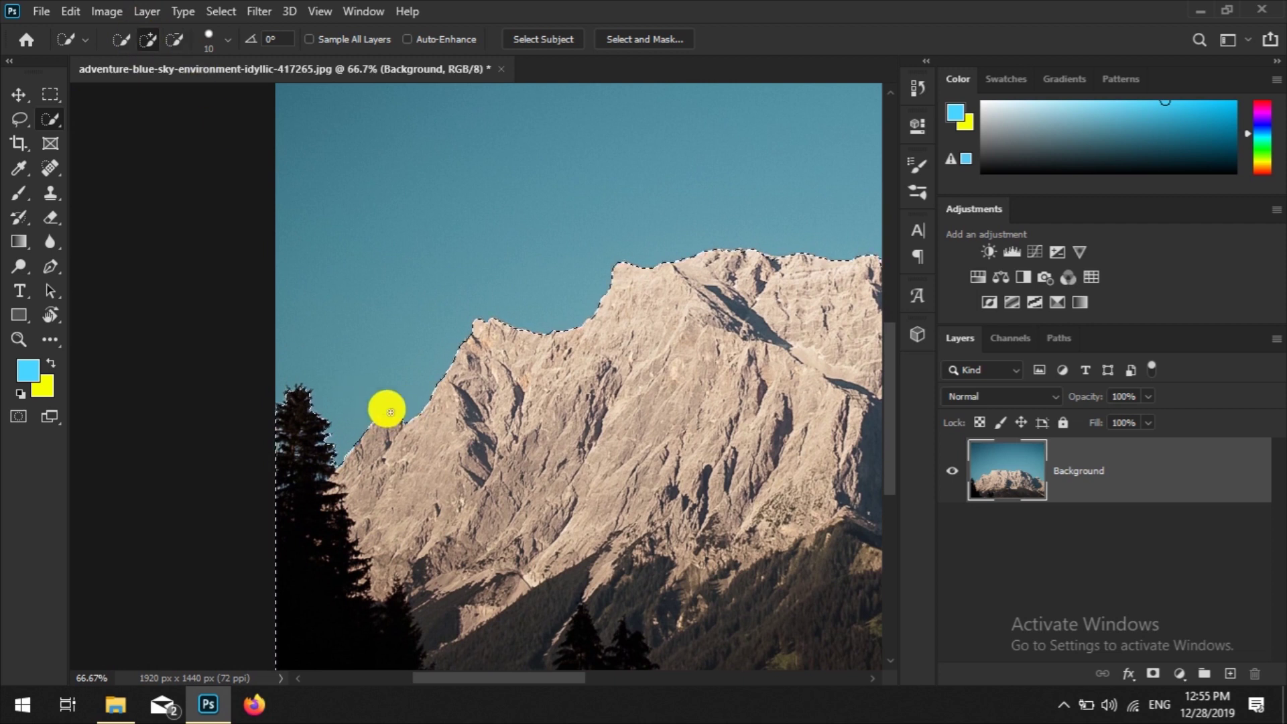
left_click_drag(468, 677, 629, 678)
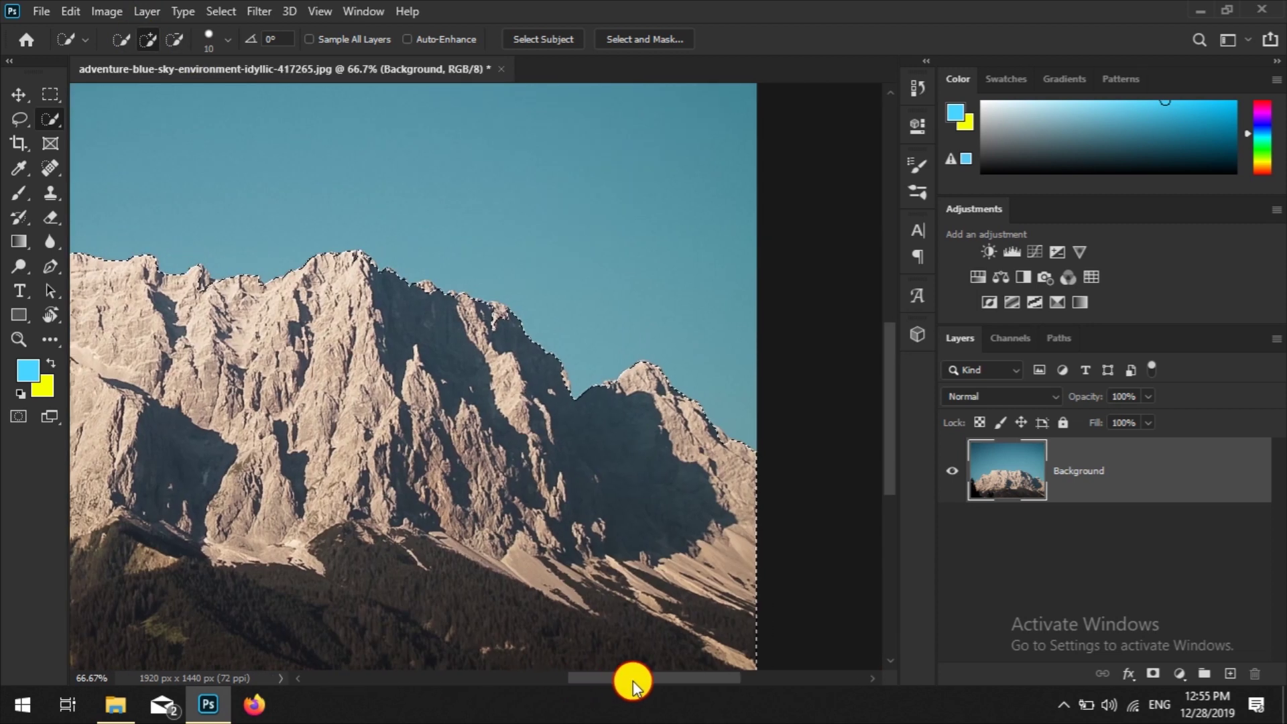
mouse_move(554, 371)
left_mouse_down()
mouse_move(197, 268)
mouse_move(724, 442)
mouse_move(632, 396)
left_mouse_up()
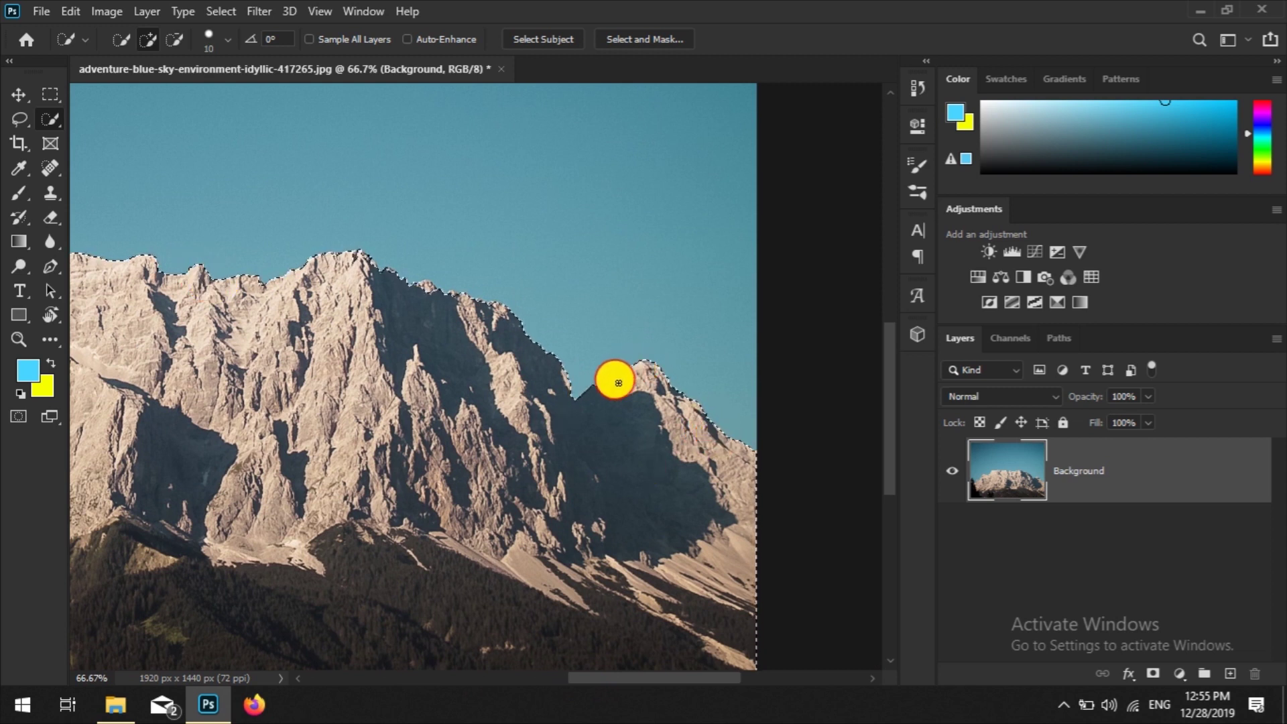
key("ctrl+minus")
key("ctrl+minus")
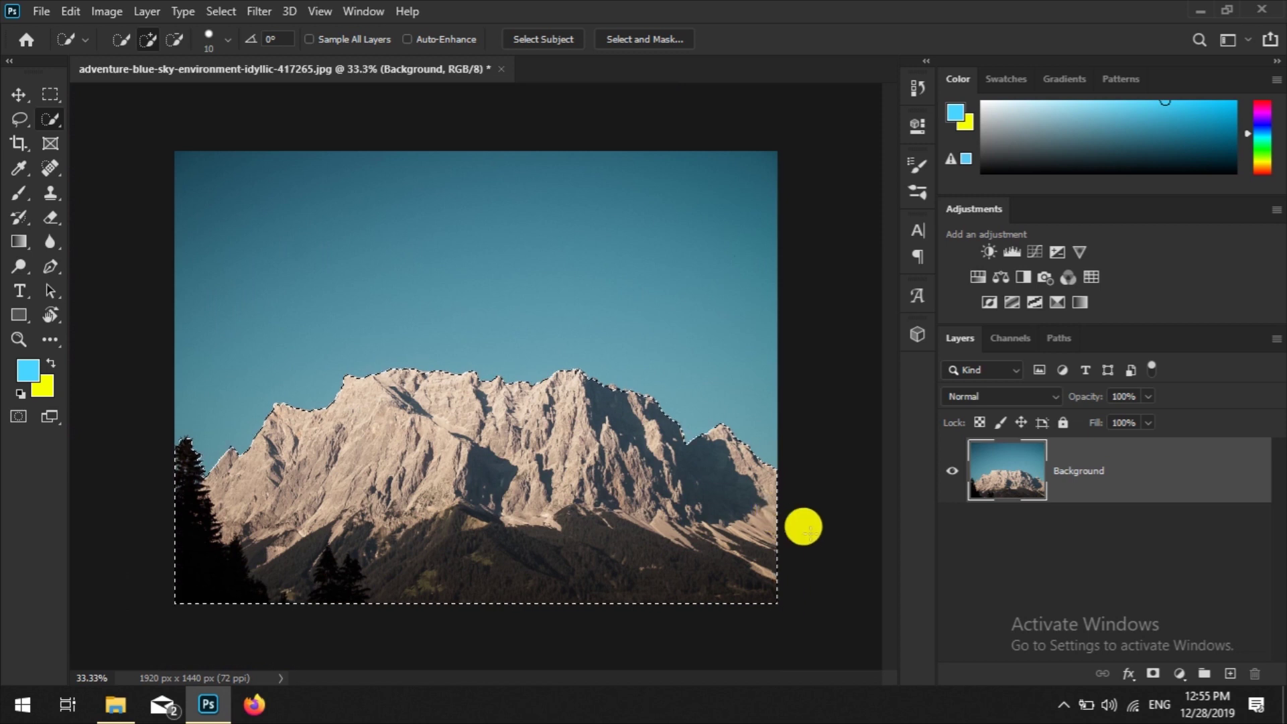
right_click(490, 416)
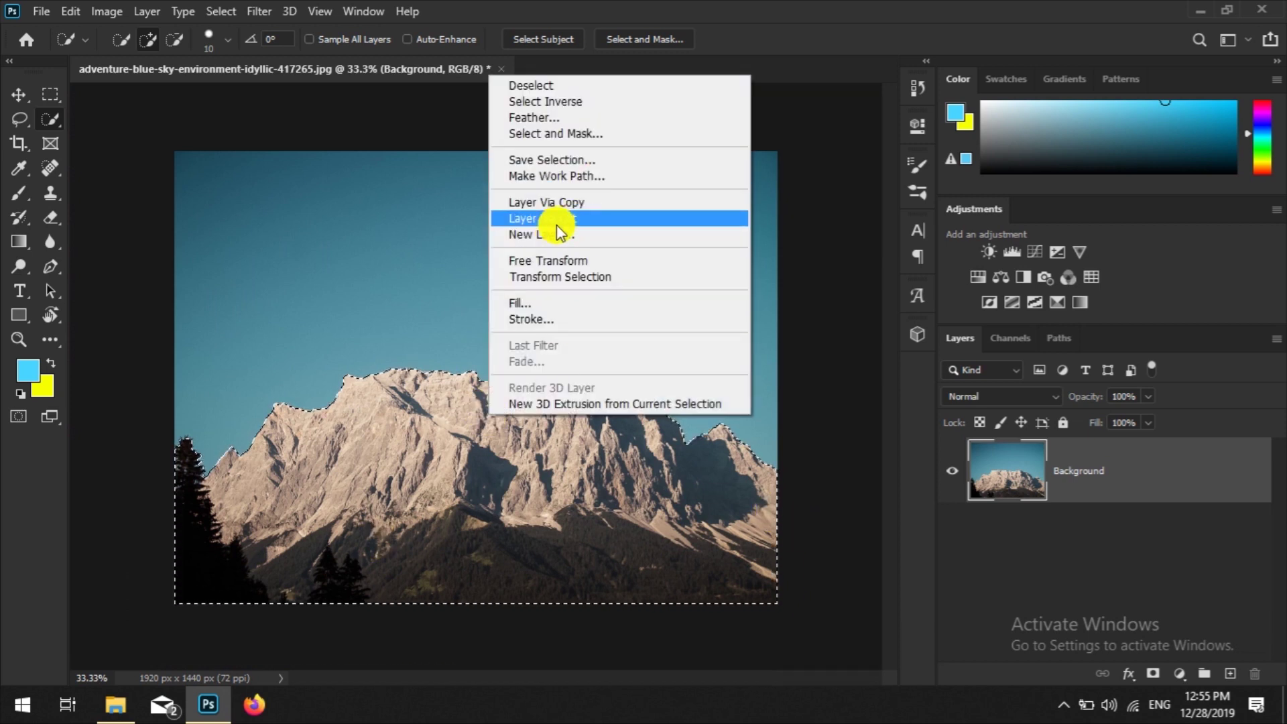
Step: Cut the mountain selection onto a layer named Mountain and start opening another image
left_click(556, 220)
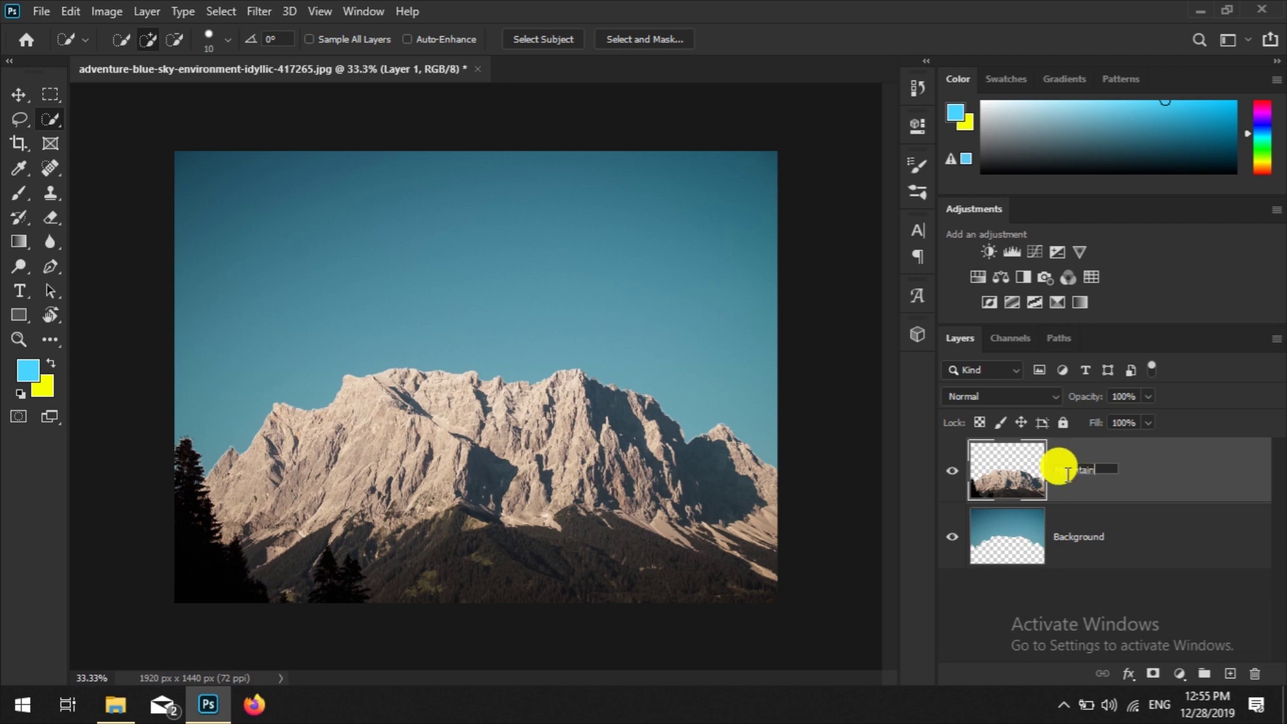
type("Mountain")
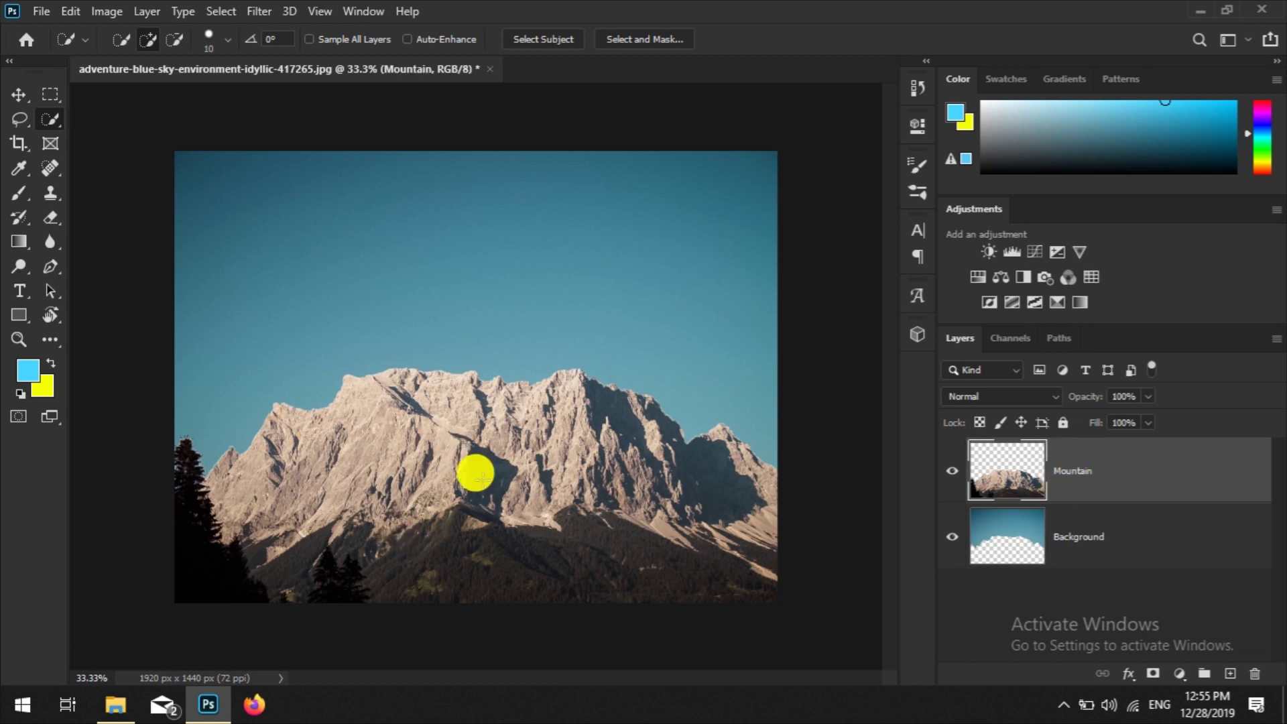
left_click(39, 14)
left_click(69, 52)
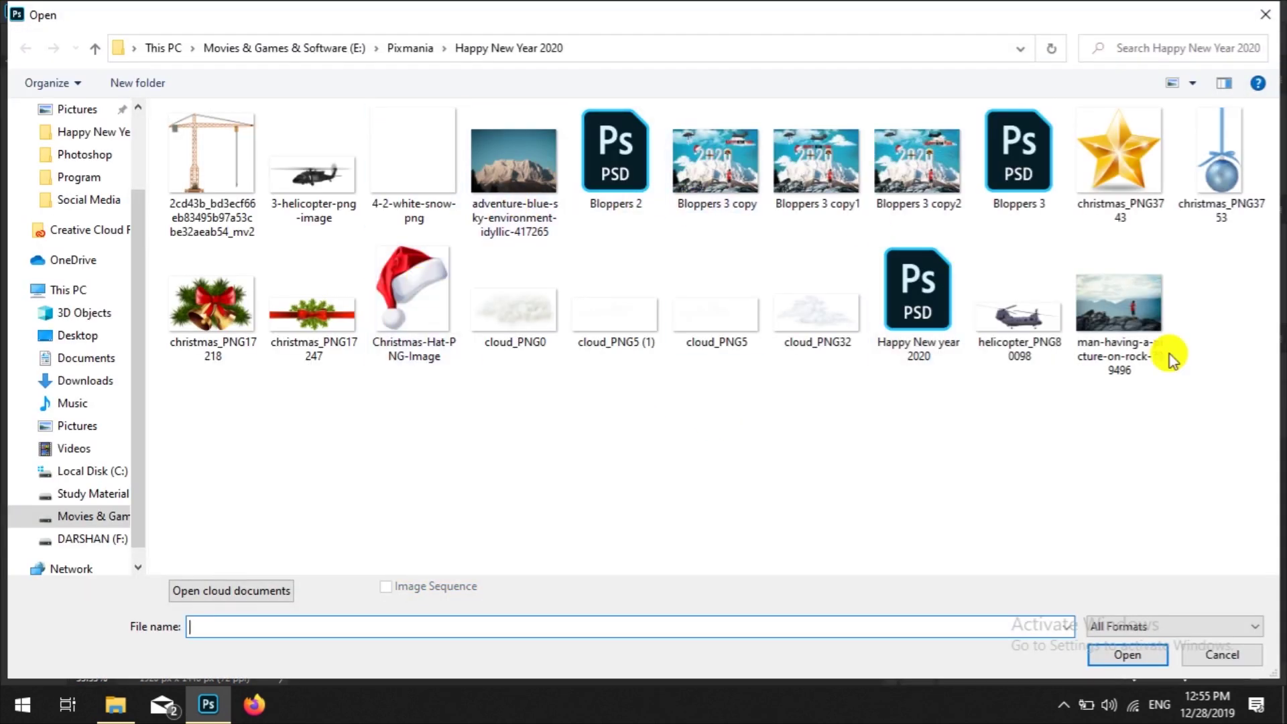
Step: Open man-having-a-picture-on-rock-709496.jpg and unlock its background as Layer 0
double_click(1106, 312)
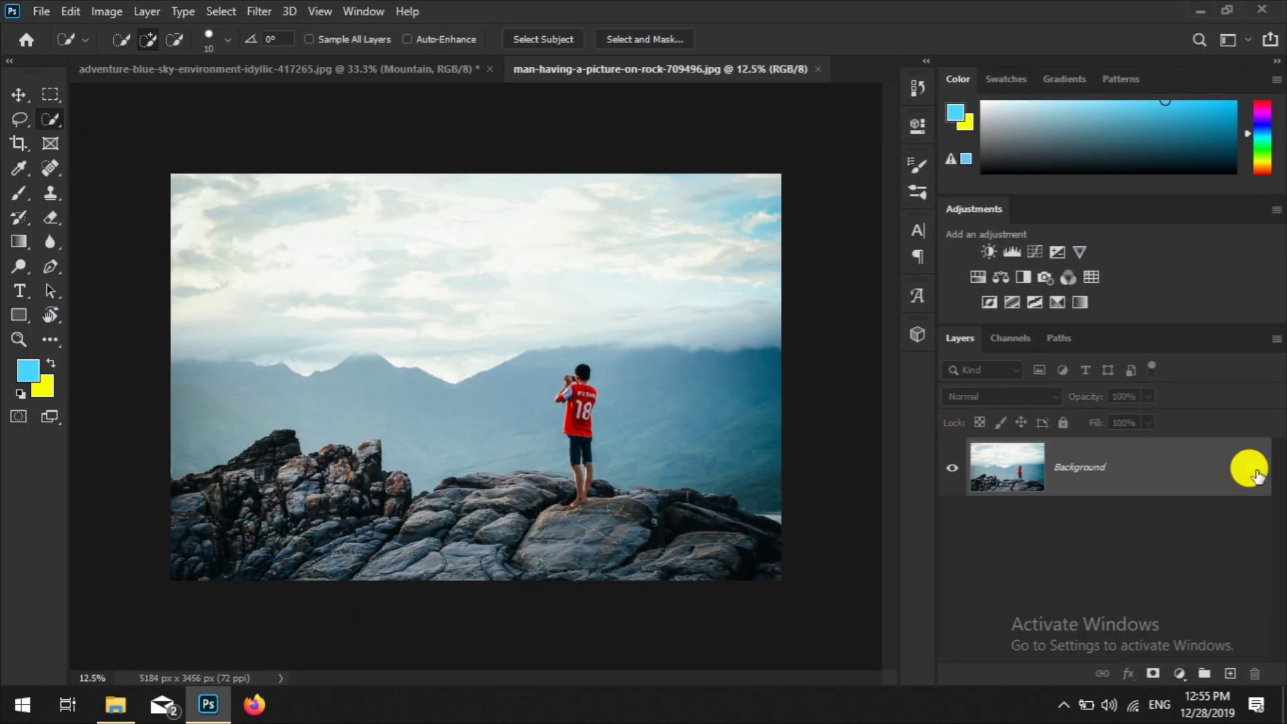
left_click(1256, 476)
left_click(49, 218)
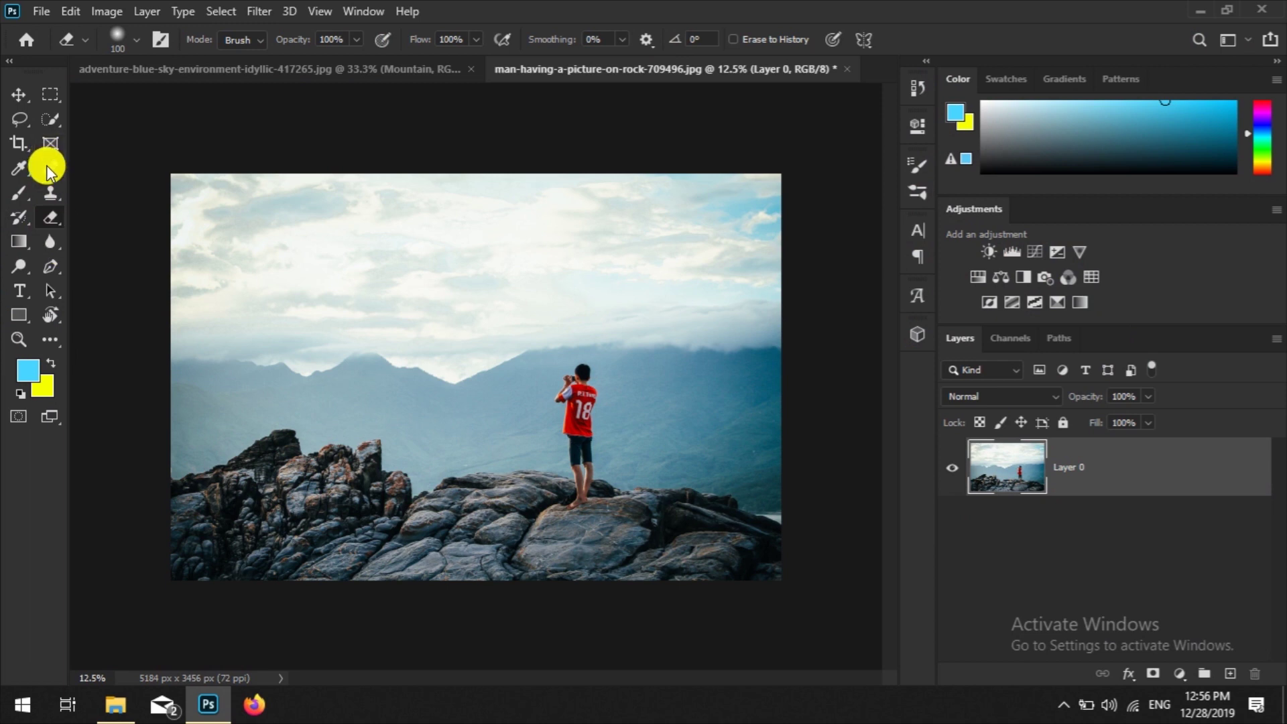
key("w")
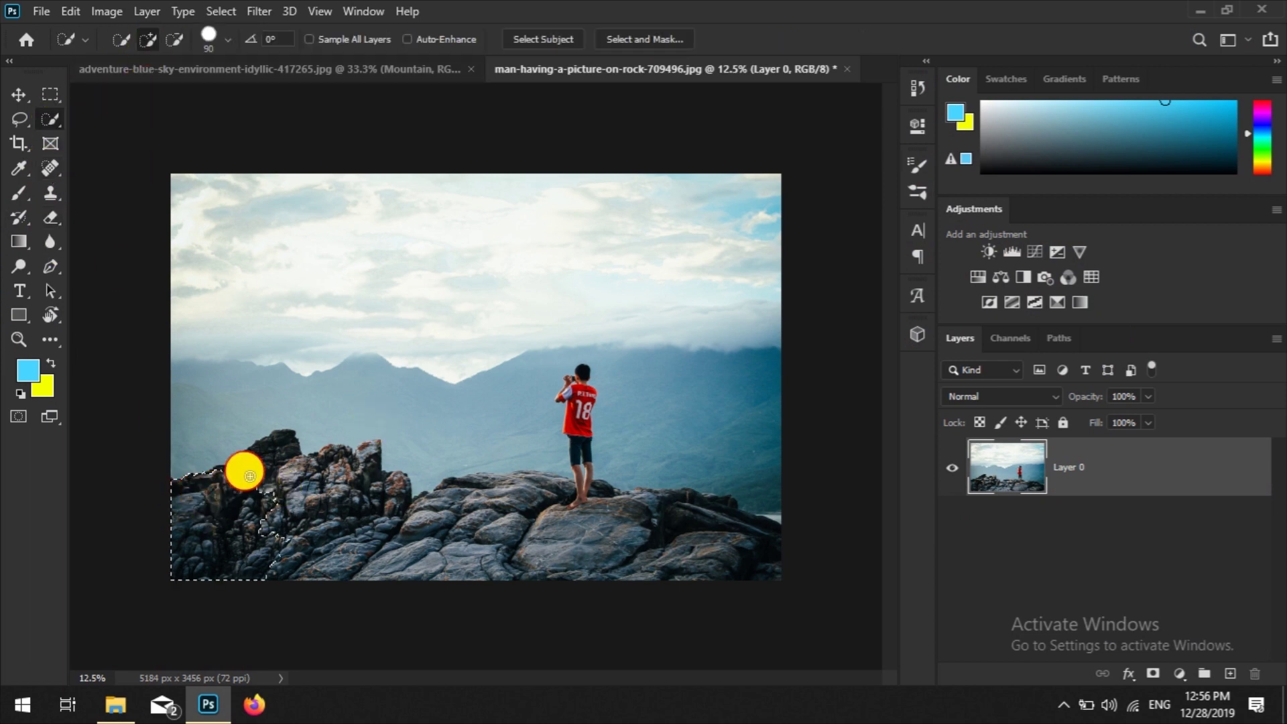
Step: Quick-select the rocks from the left across to the boy's feet and the rock tops
left_click_drag(370, 451, 553, 488)
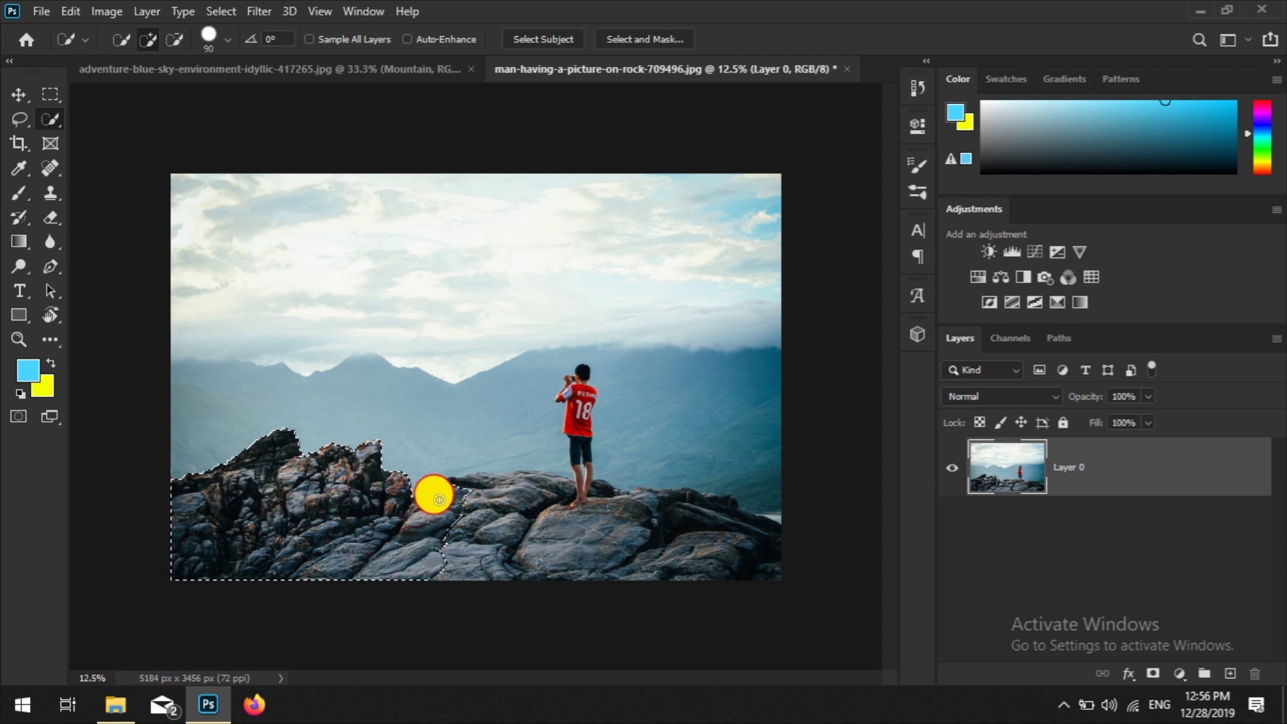
left_click_drag(529, 482, 453, 551)
mouse_move(587, 517)
left_mouse_down()
mouse_move(735, 545)
mouse_move(595, 497)
mouse_move(569, 373)
left_mouse_up()
scroll(714, 543, "up", 2)
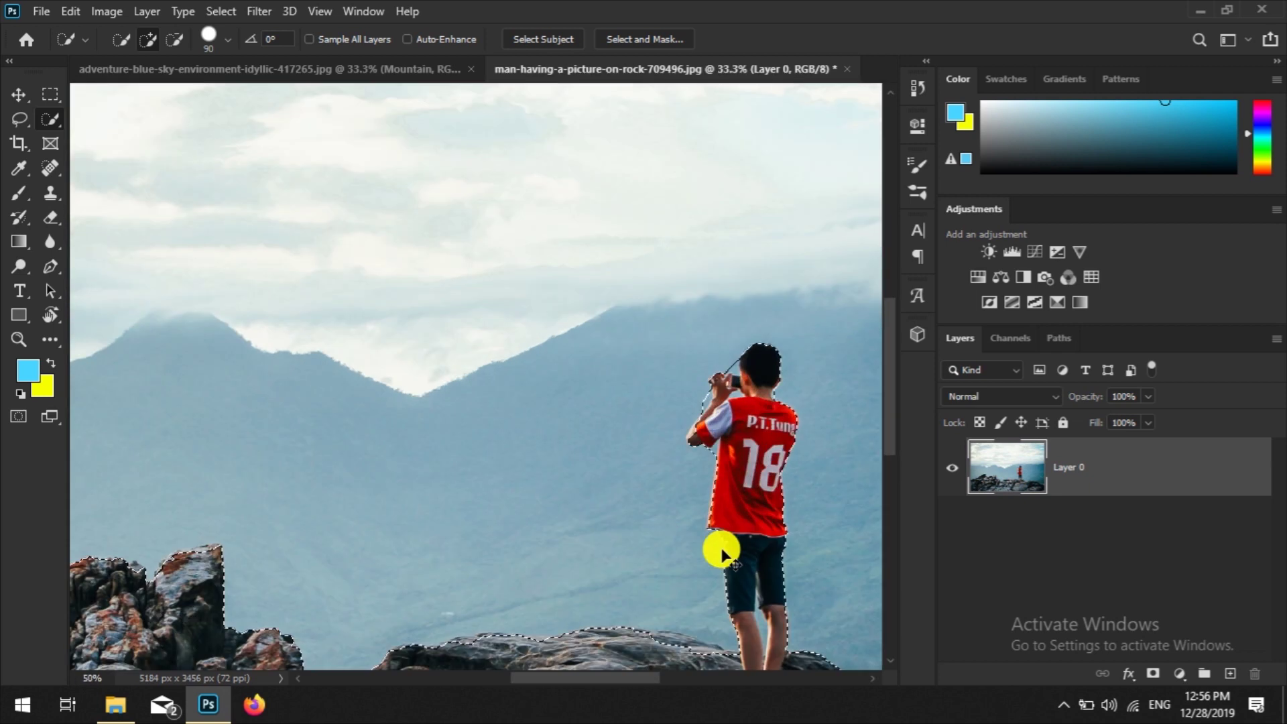
scroll(563, 512, "up", 1)
scroll(335, 487, "up", 1)
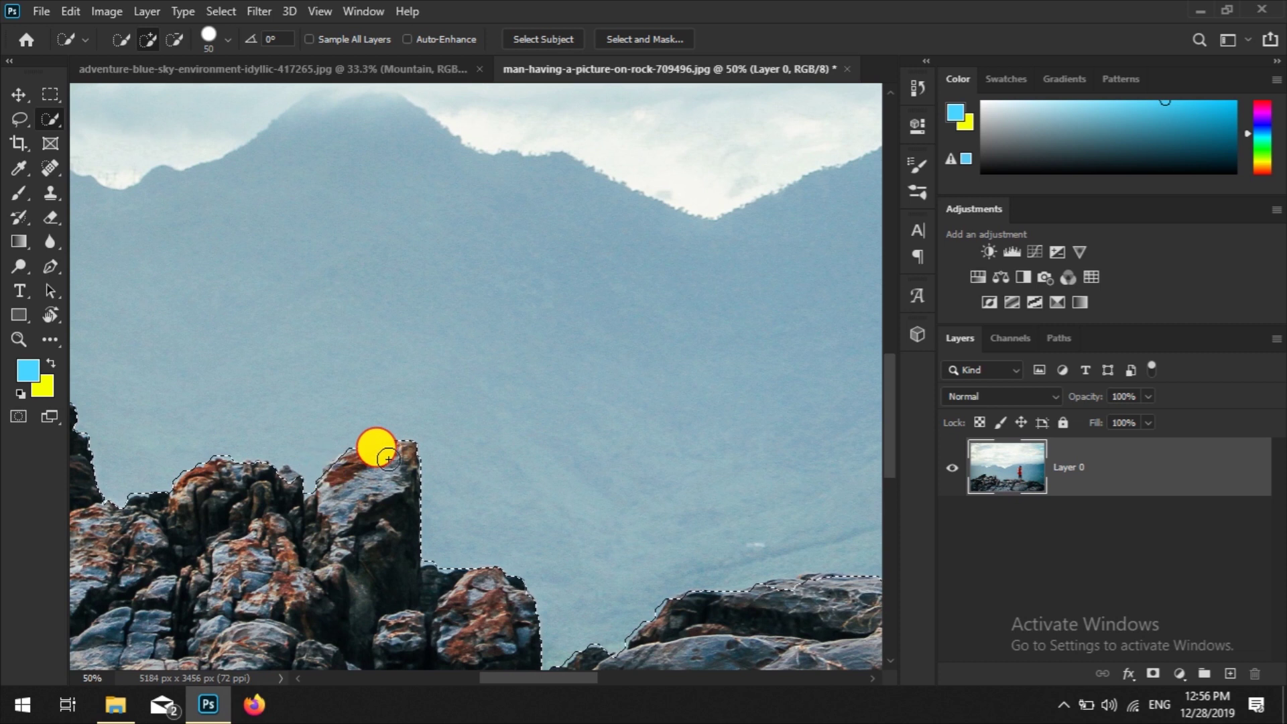
left_click_drag(530, 678, 516, 690)
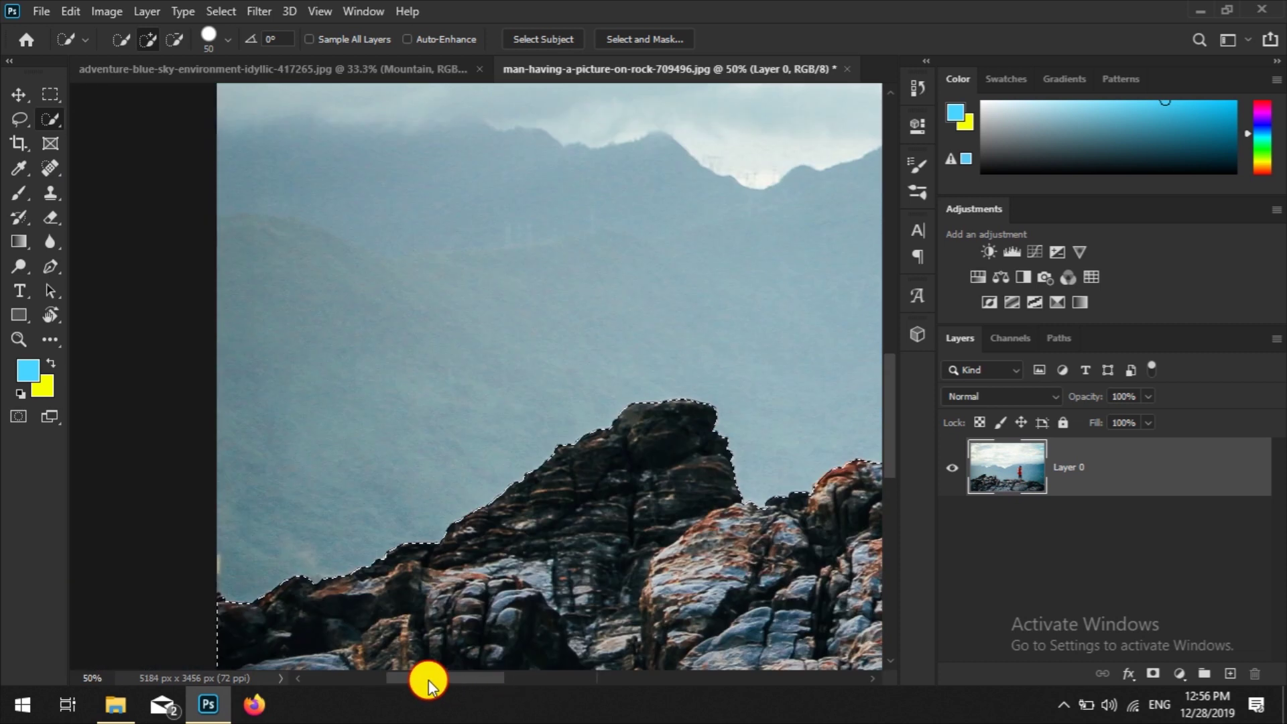
scroll(566, 425, "down", 3)
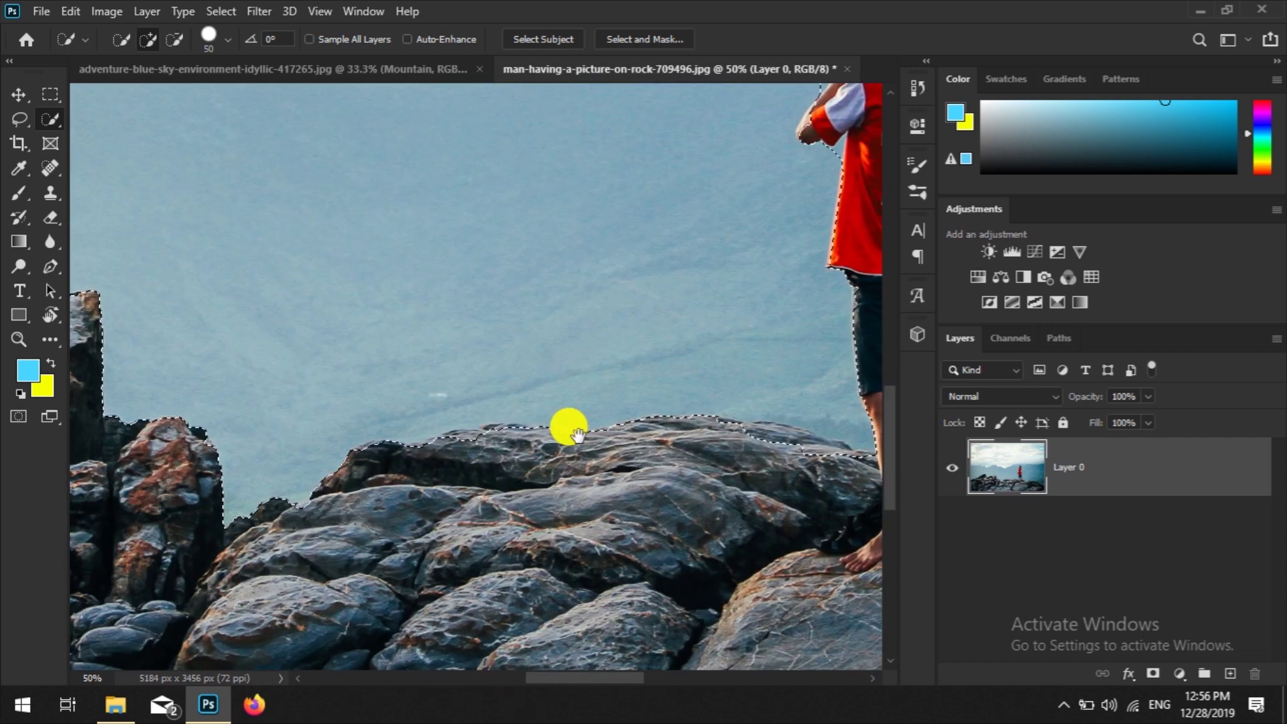
left_click_drag(536, 679, 586, 683)
left_click_drag(569, 445, 451, 425)
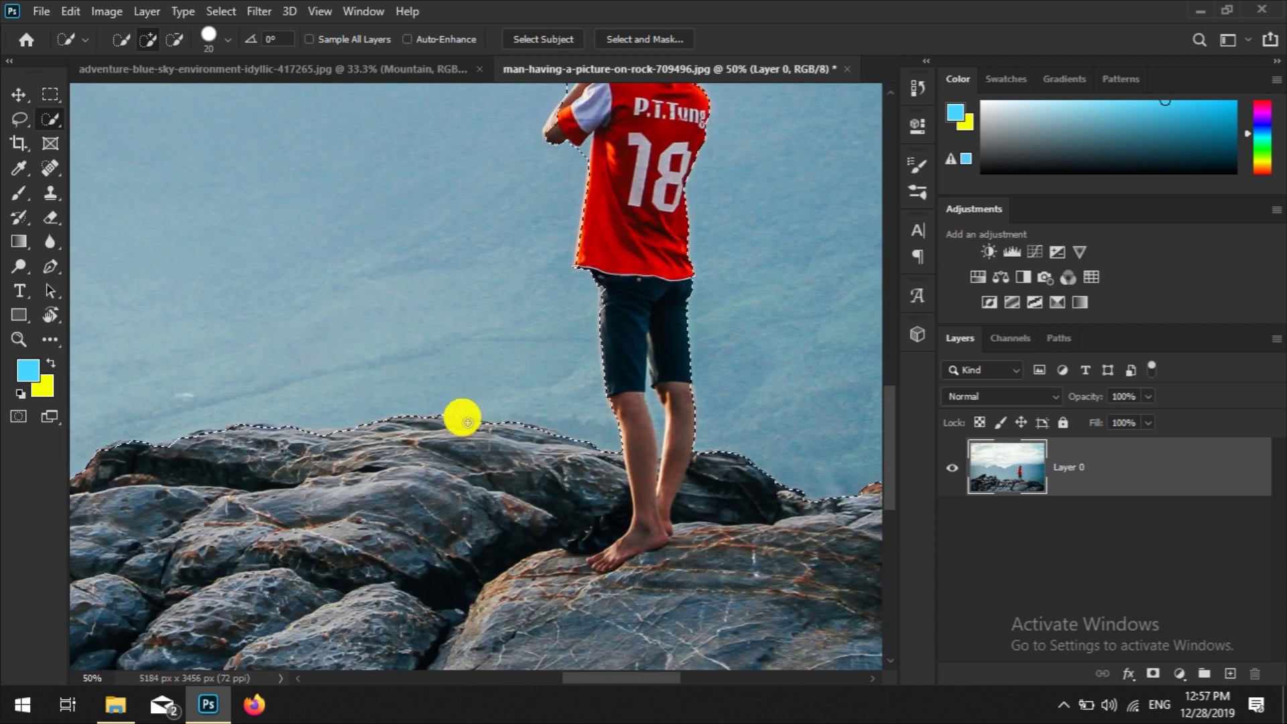
Step: With a smaller brush, refine the selection around the boy's arm, hands, camera and waist
left_click_drag(624, 678, 712, 678)
key("bracketleft")
key("bracketleft")
key("bracketleft")
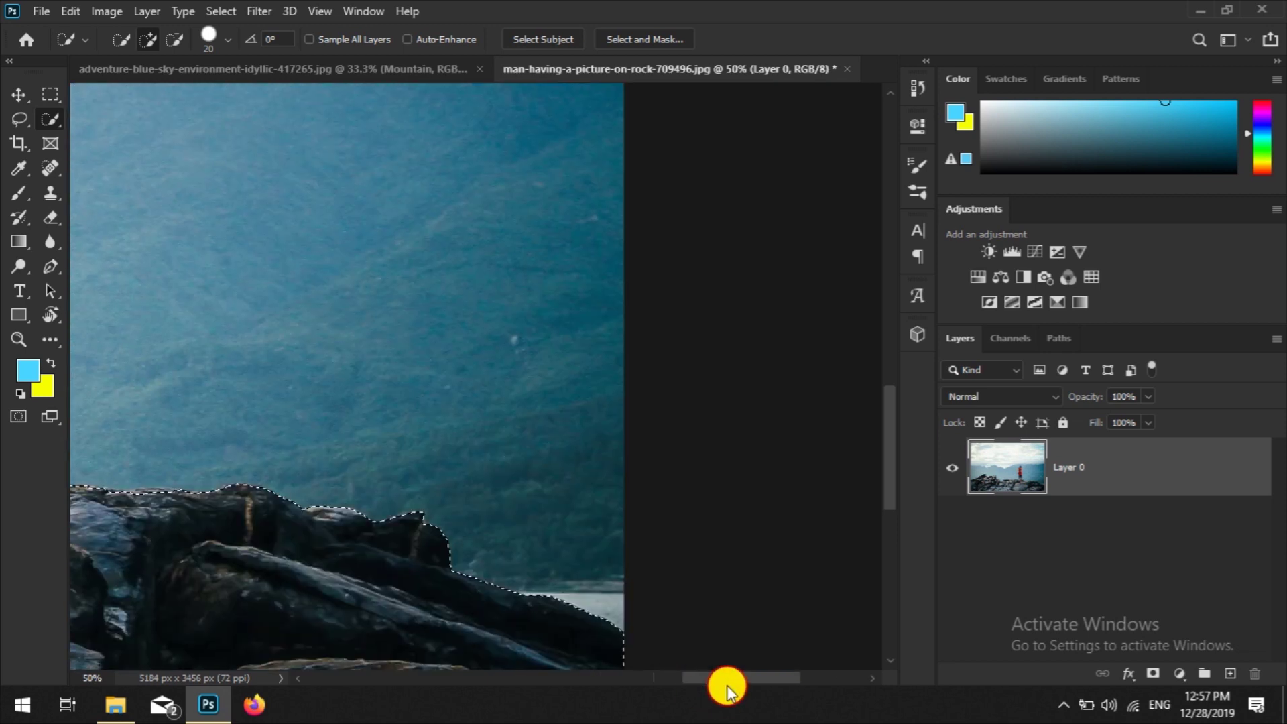
left_click_drag(726, 678, 646, 679)
scroll(417, 350, "up", 5)
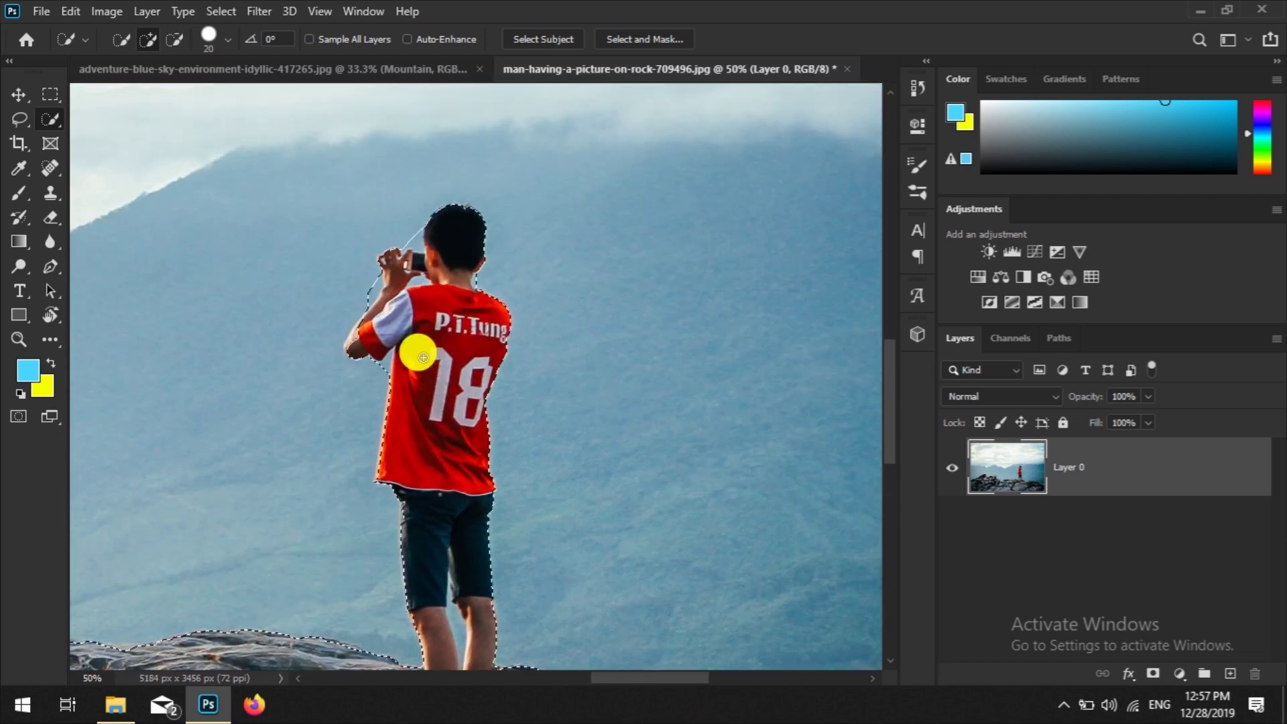
left_click_drag(437, 489, 451, 397)
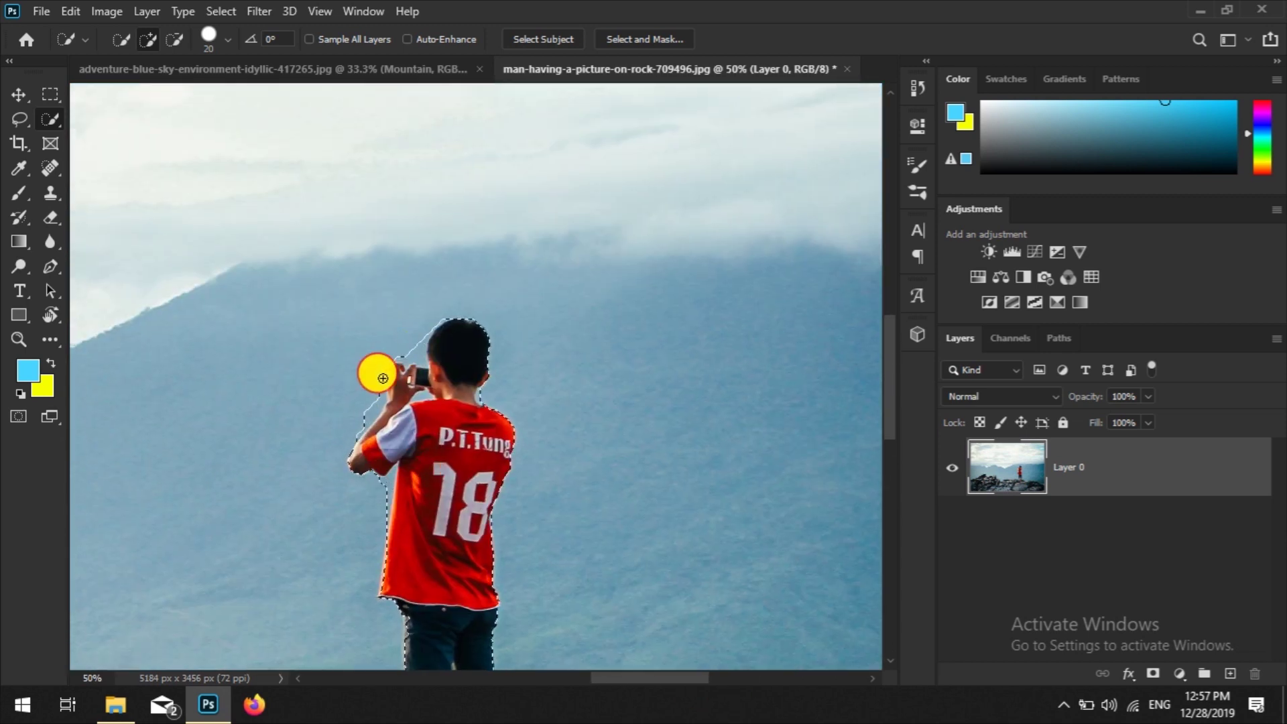
left_click_drag(452, 398, 480, 397)
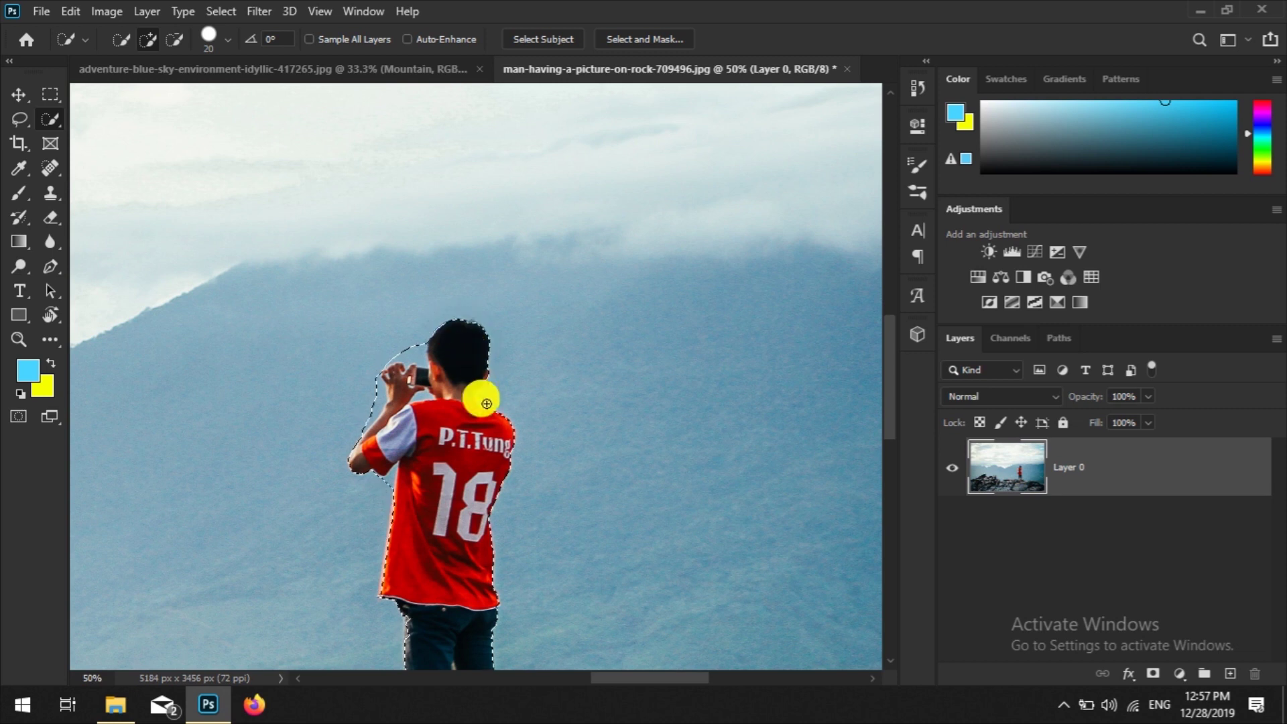
scroll(518, 281, "down", 5)
left_click_drag(409, 367, 396, 445)
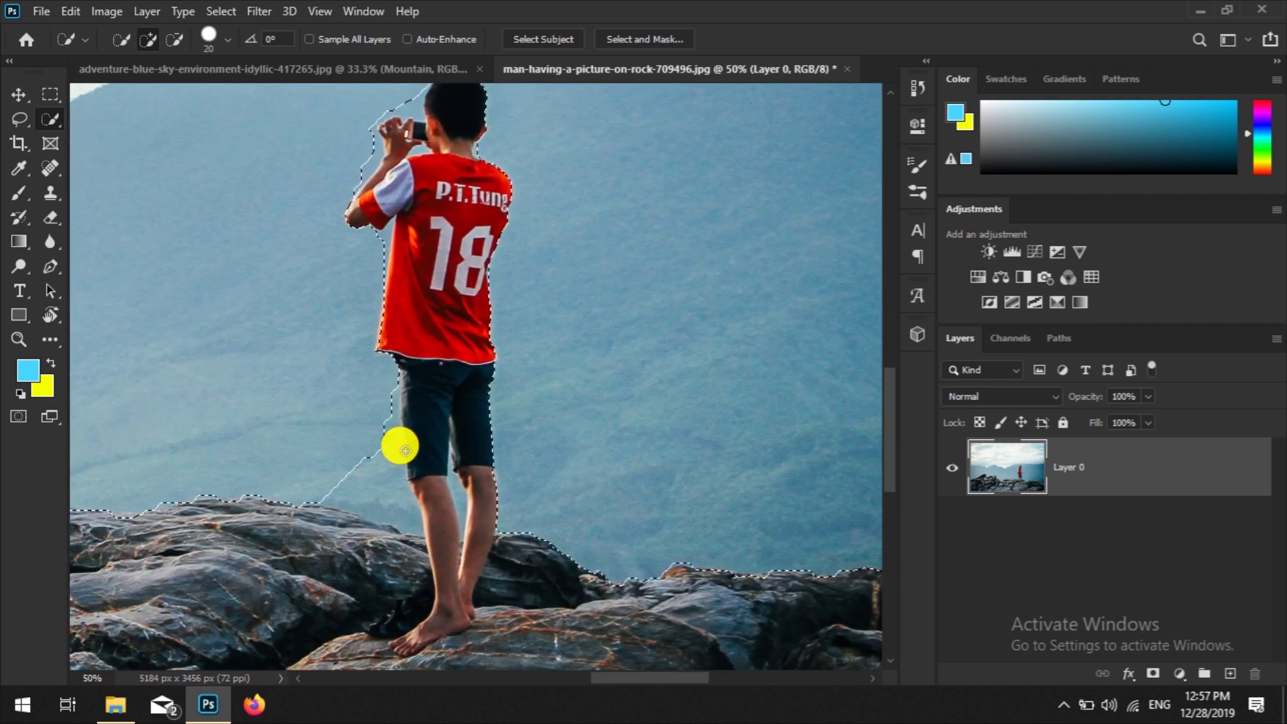
scroll(563, 477, "up", 5)
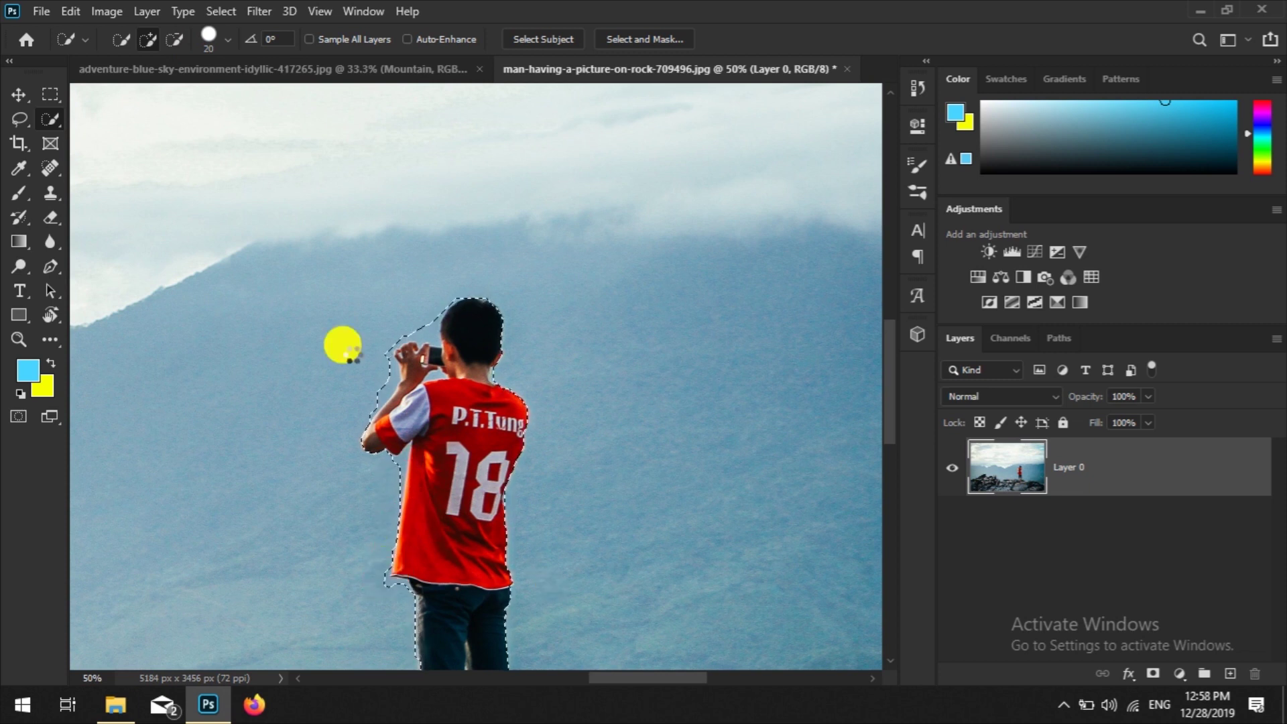
left_click(174, 39)
key("ctrl+minus")
key("ctrl+minus")
key("ctrl+minus")
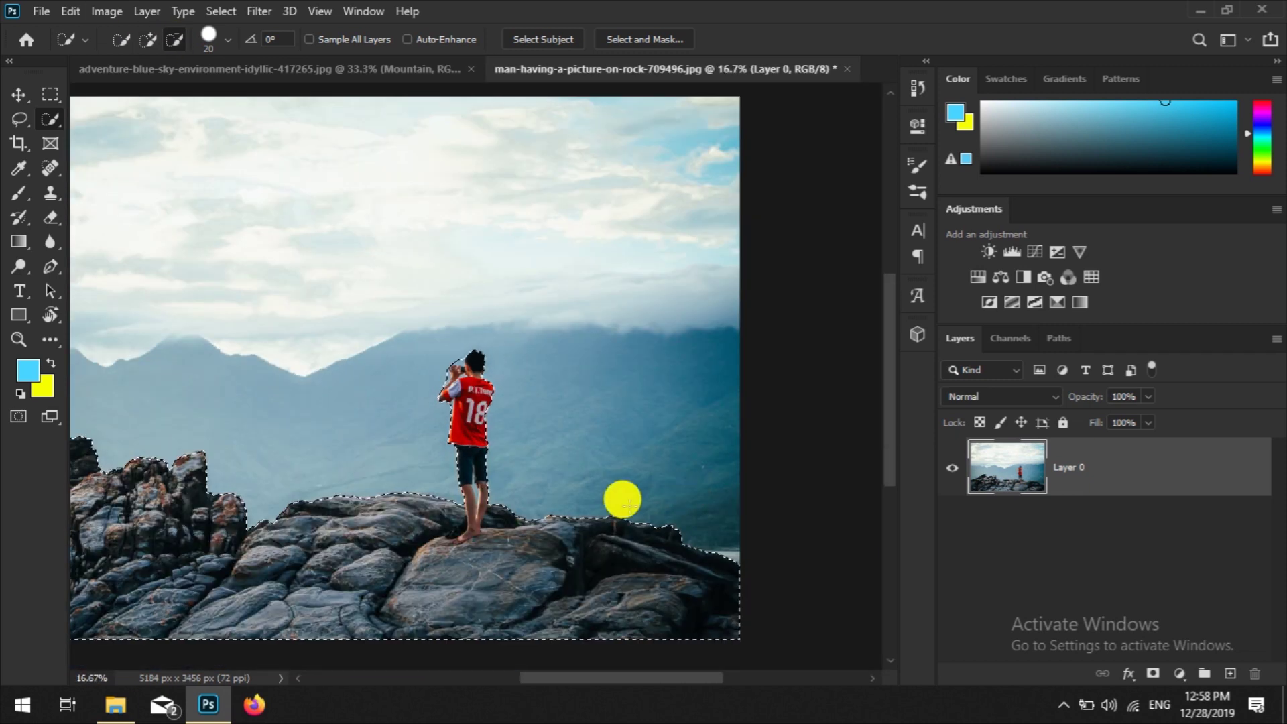
Step: Cut the boy and rocks onto Layer 1, hide Layer 0, and zoom in on the boy
right_click(367, 520)
left_click(461, 323)
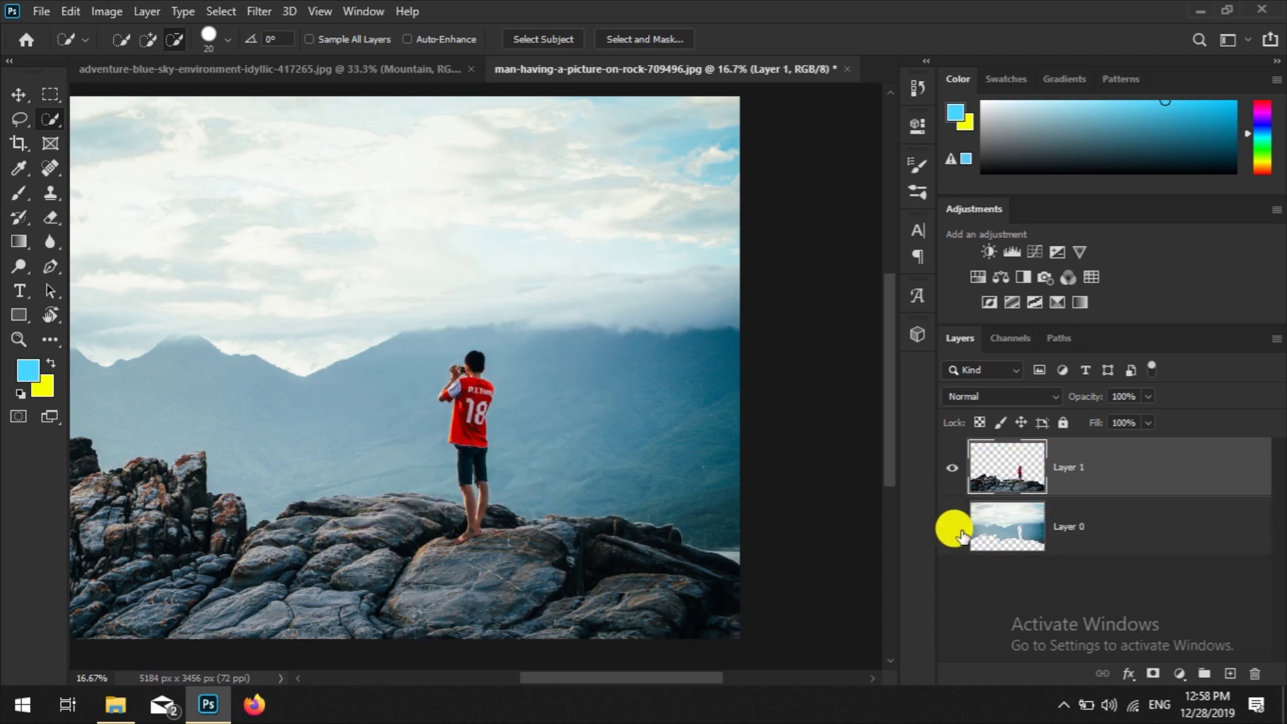
left_click(951, 527)
key("ctrl+plus")
key("ctrl+plus")
key("ctrl+plus")
key("ctrl+plus")
key("ctrl+plus")
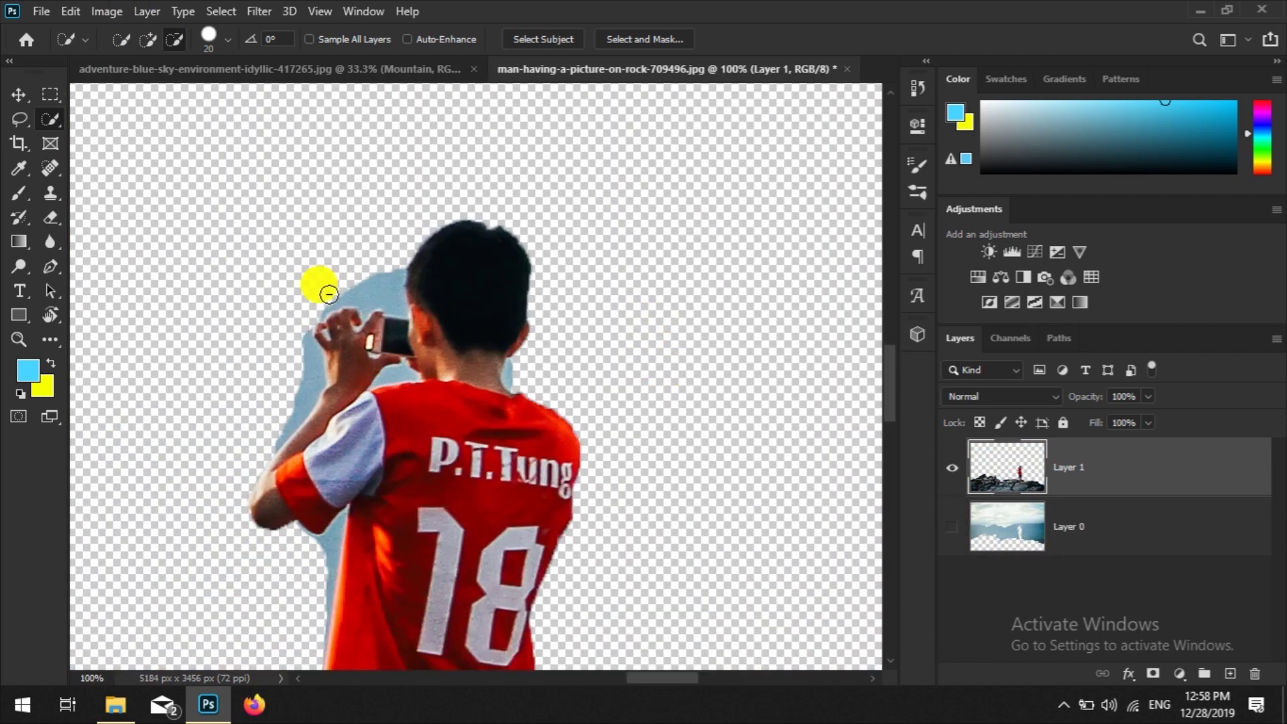
left_click(51, 217)
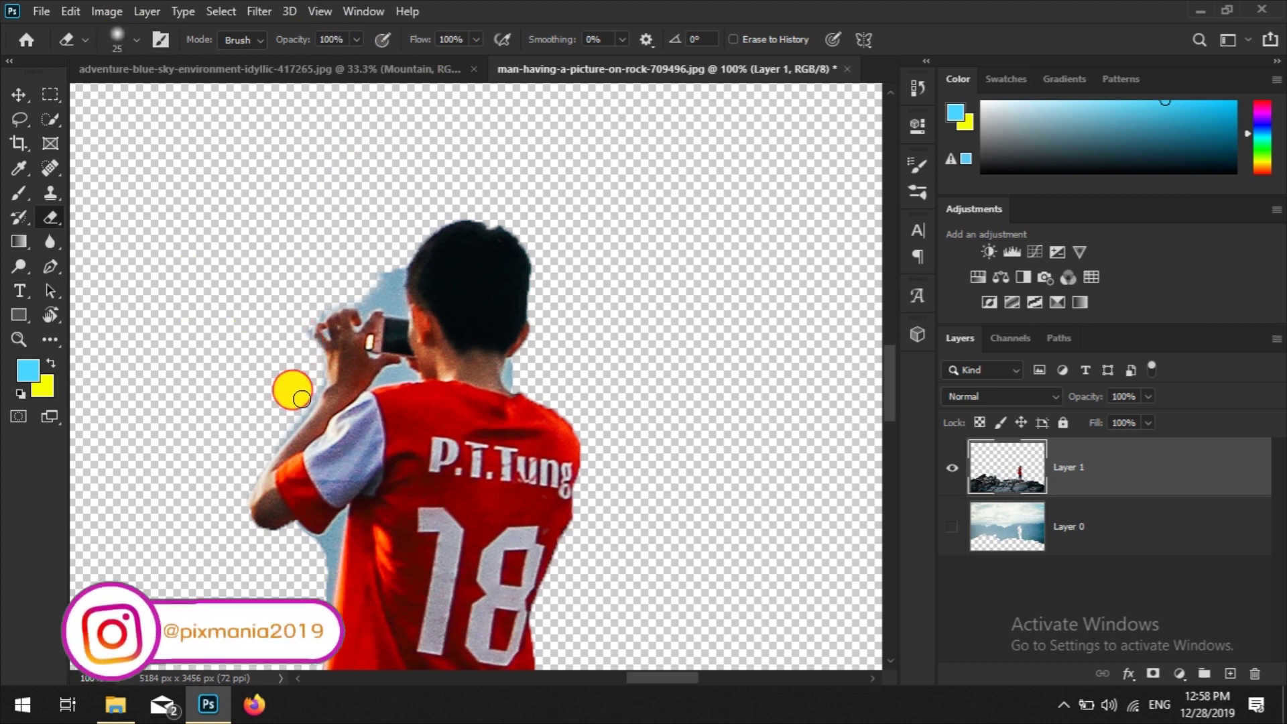
Step: At size 10, erase the blue sky beside the head and along the hand's edge
key("ctrl+plus")
key("ctrl+plus")
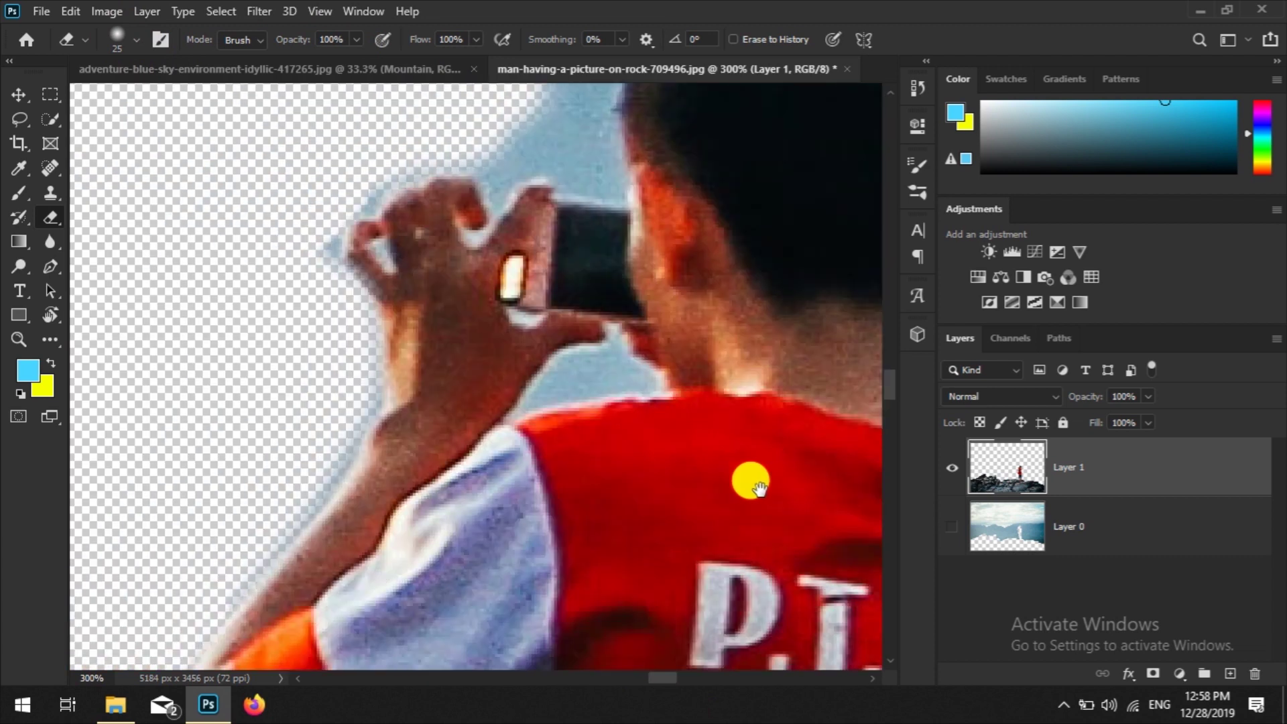
left_click_drag(760, 488, 808, 490)
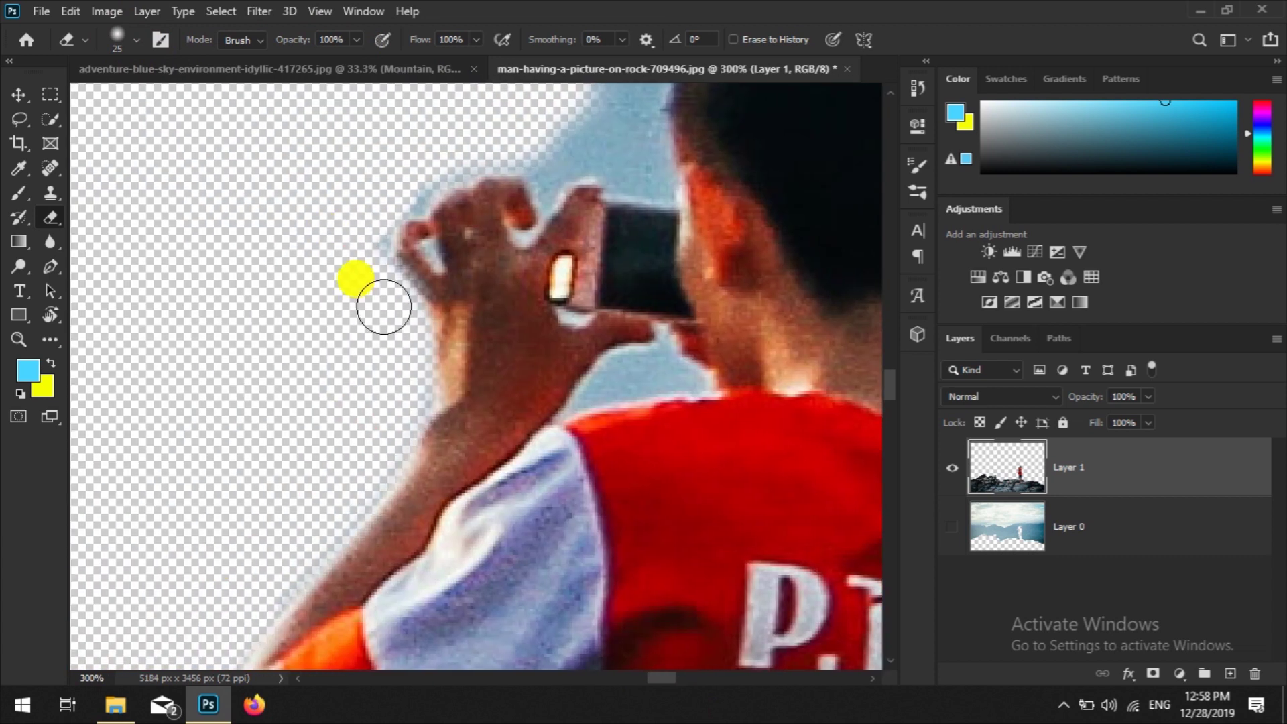
key("ctrl+minus")
key("ctrl+minus")
key("ctrl+minus")
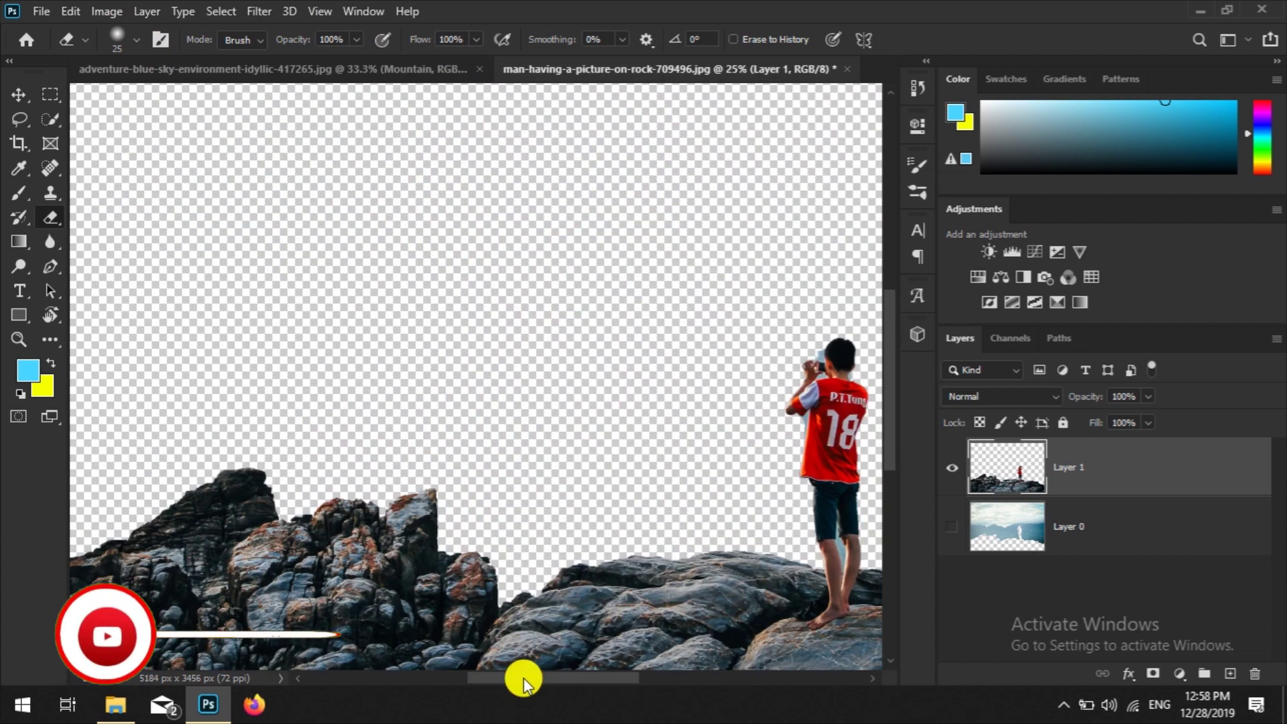
scroll(787, 395, "up", 2)
scroll(681, 446, "up", 4)
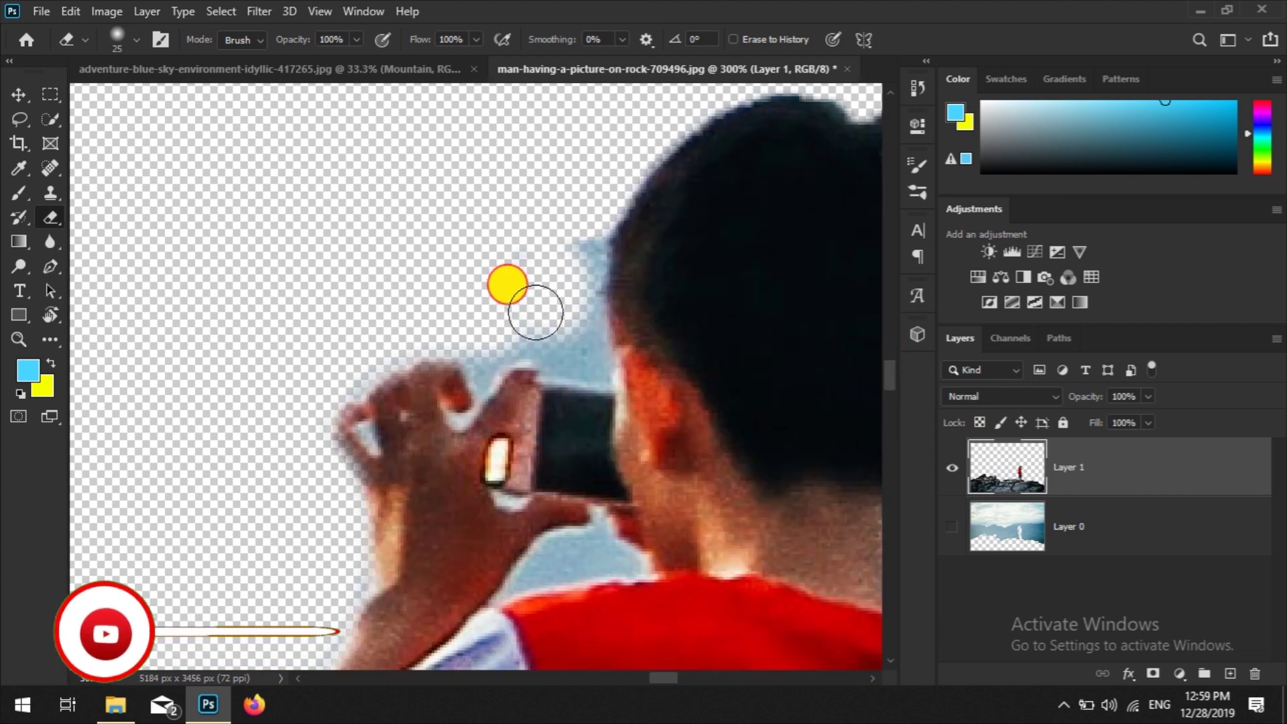
key("bracketleft")
key("bracketleft")
mouse_move(577, 377)
left_mouse_down()
mouse_move(552, 333)
mouse_move(599, 362)
left_mouse_up()
mouse_move(485, 362)
left_mouse_down()
mouse_move(431, 325)
mouse_move(350, 455)
mouse_move(316, 448)
mouse_move(303, 394)
mouse_move(595, 373)
mouse_move(469, 368)
mouse_move(571, 576)
mouse_move(525, 574)
left_mouse_up()
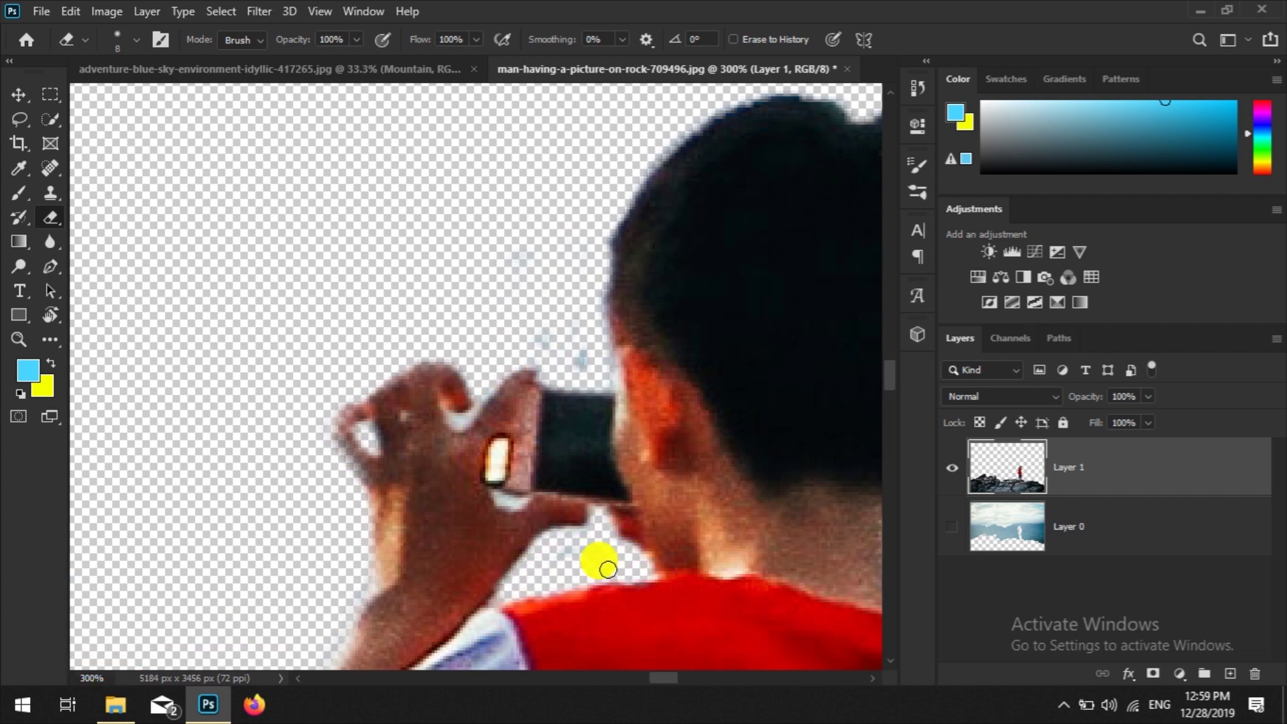
Step: Erase the blue fringe along the elbow's lower edge and down the arm's left side
scroll(524, 340, "up", 5)
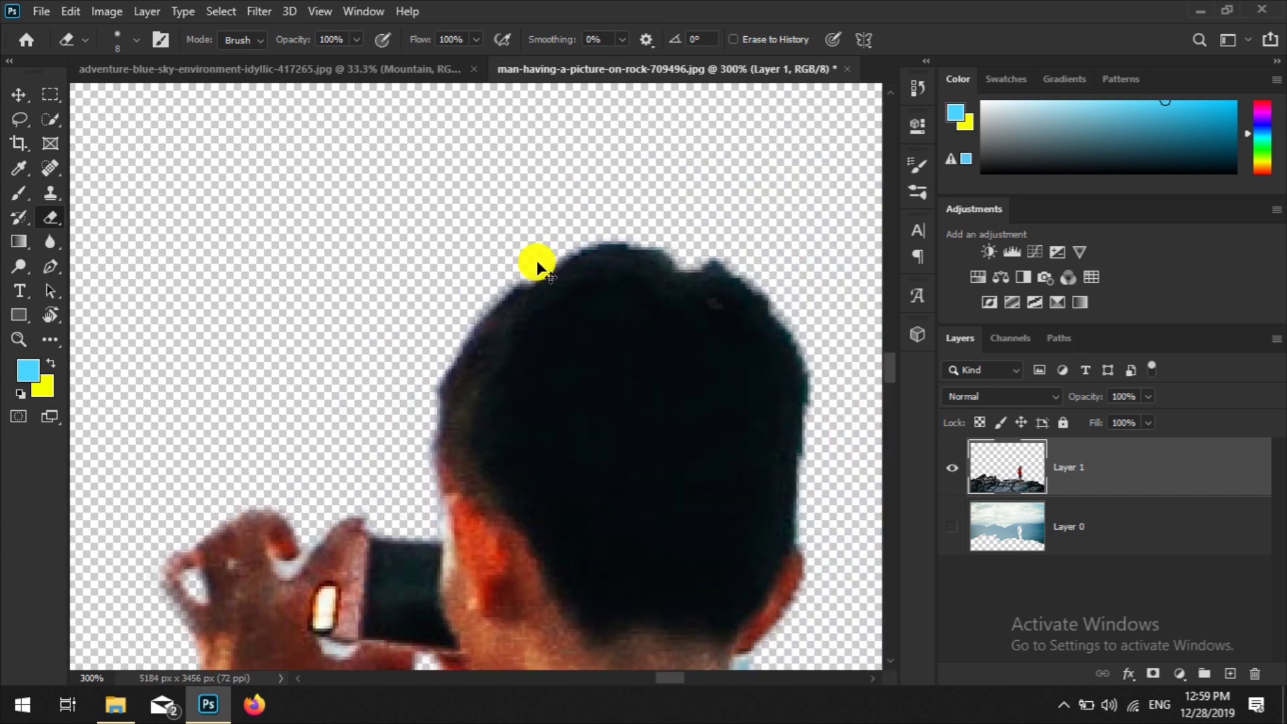
left_click_drag(898, 360, 655, 124)
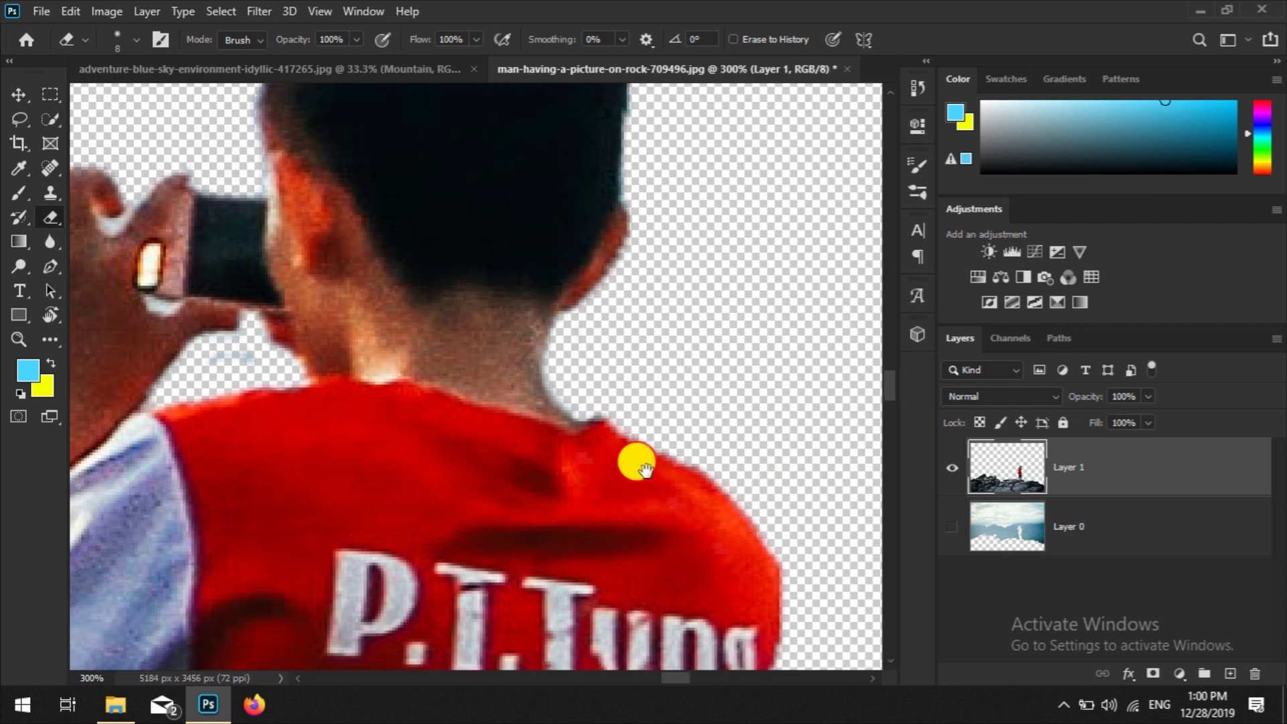
scroll(617, 436, "left", 3)
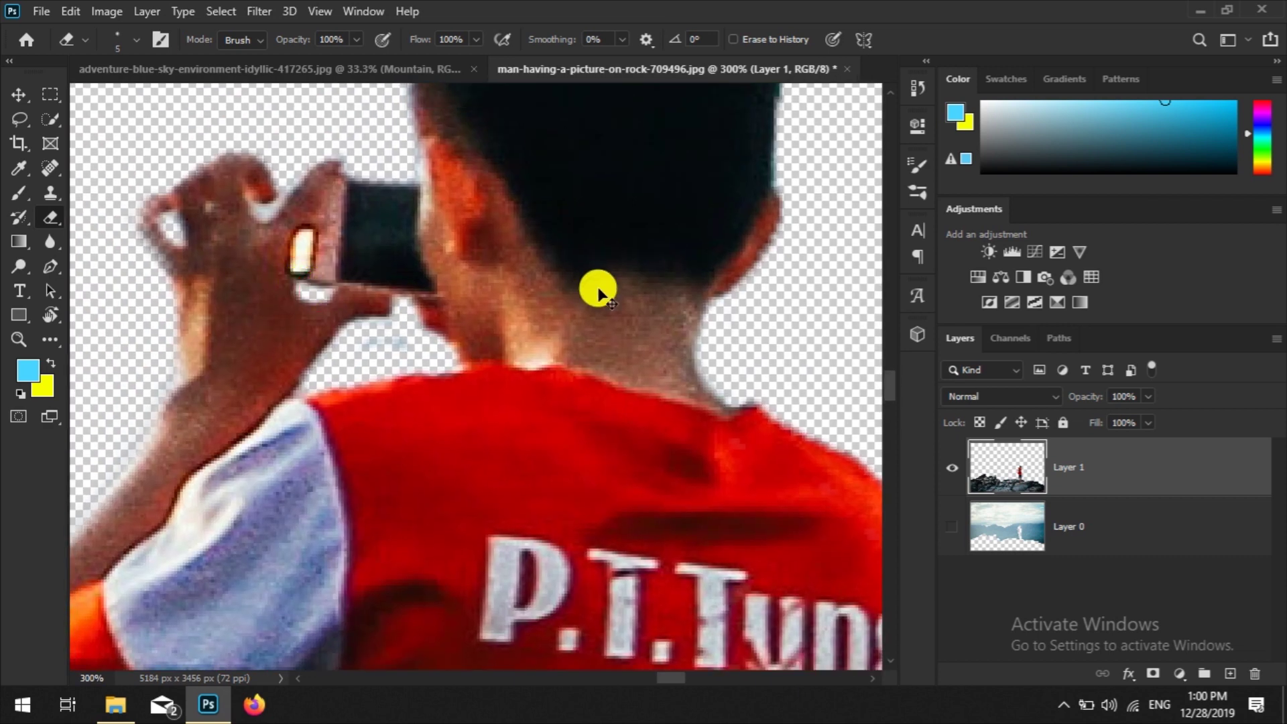
left_click_drag(439, 265, 439, 265)
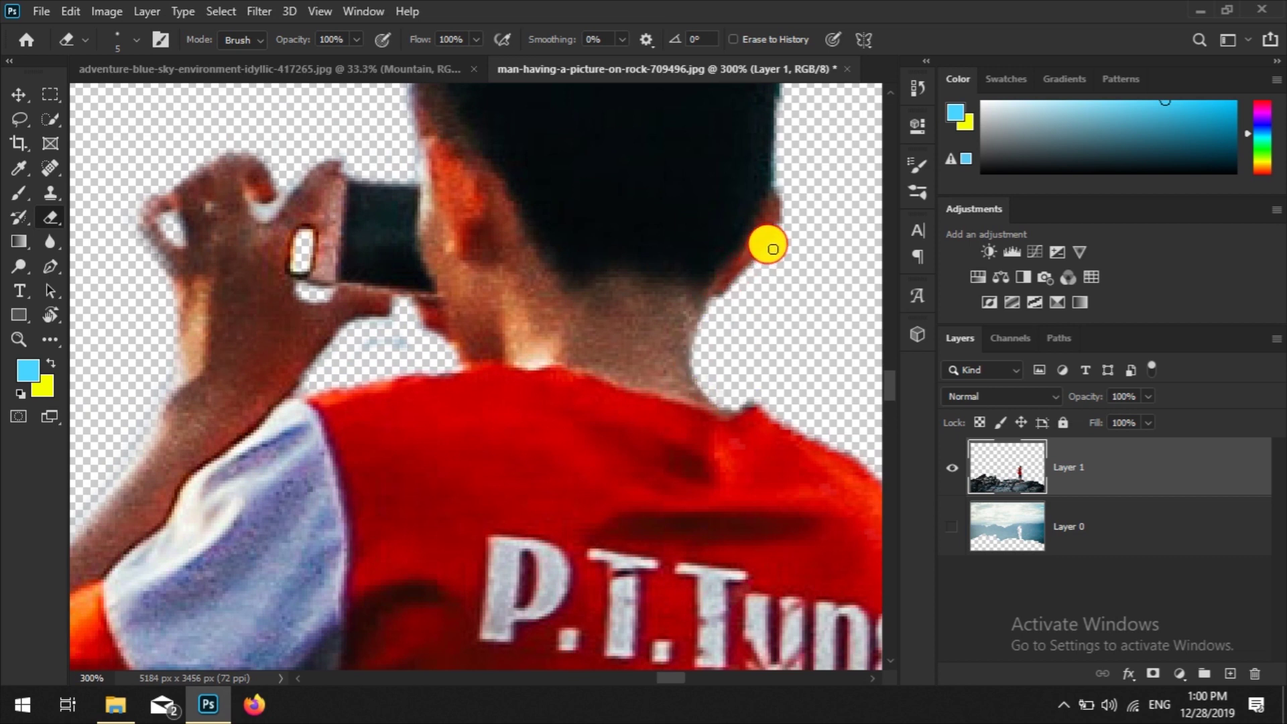
scroll(431, 224, "down", 2)
scroll(601, 238, "down", 6)
scroll(602, 239, "left", 3)
scroll(259, 305, "left", 5)
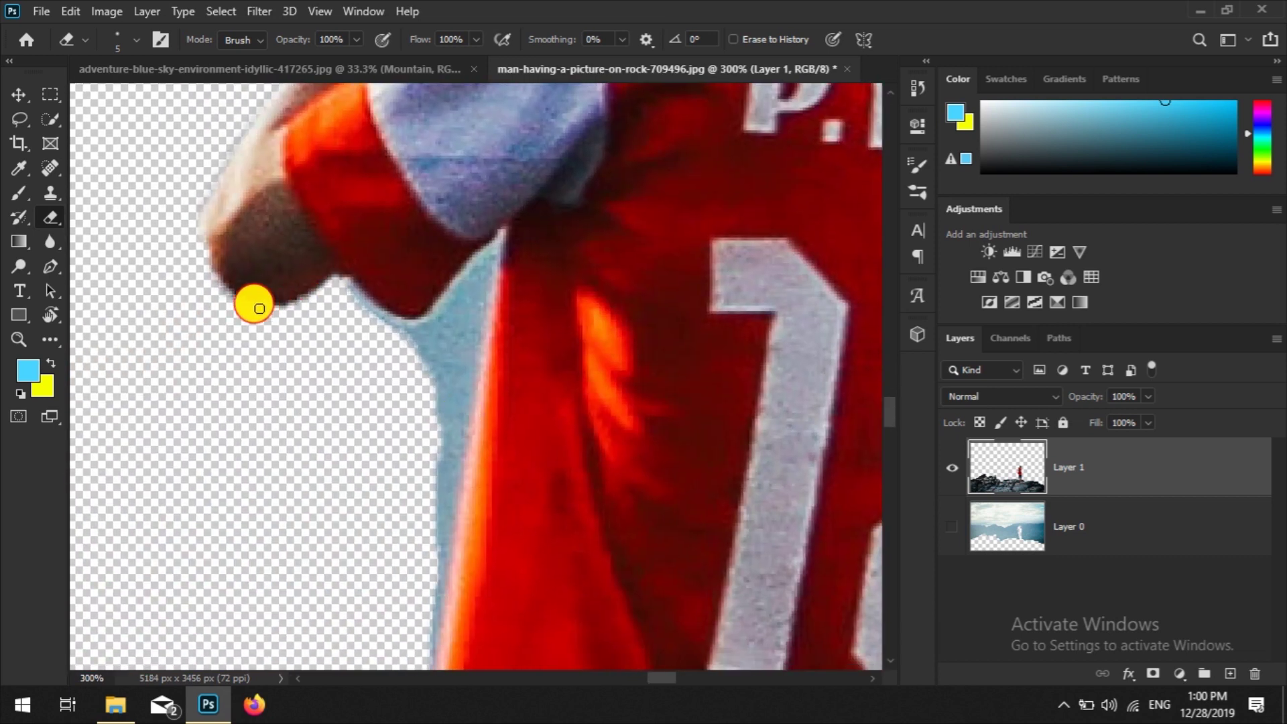
scroll(317, 214, "up", 3)
scroll(414, 216, "up", 3)
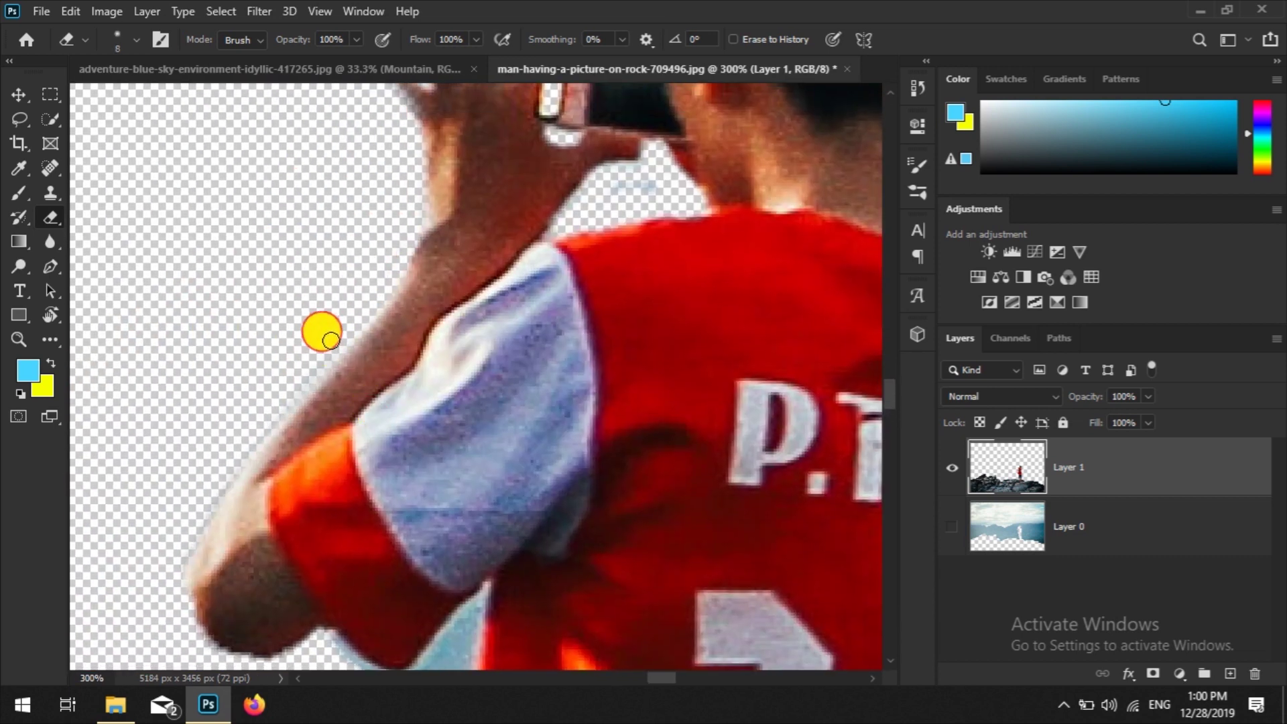
left_click_drag(181, 620, 325, 641)
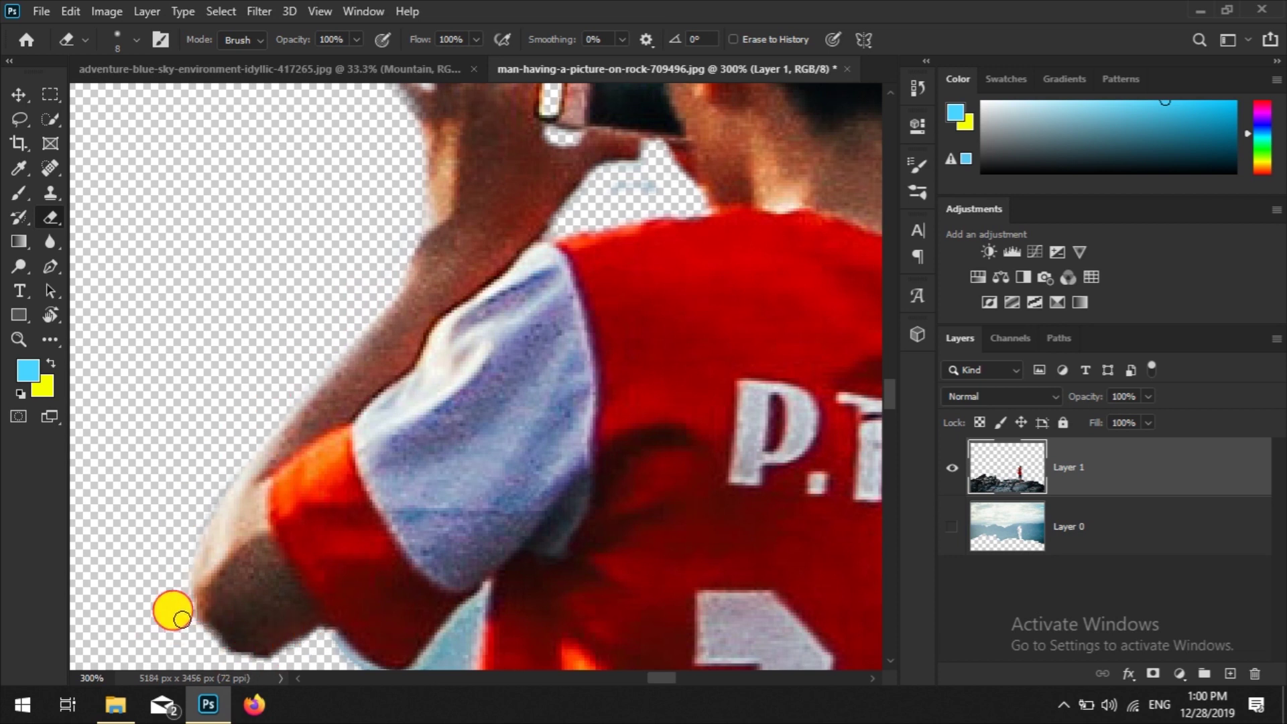
scroll(380, 267, "up", 4)
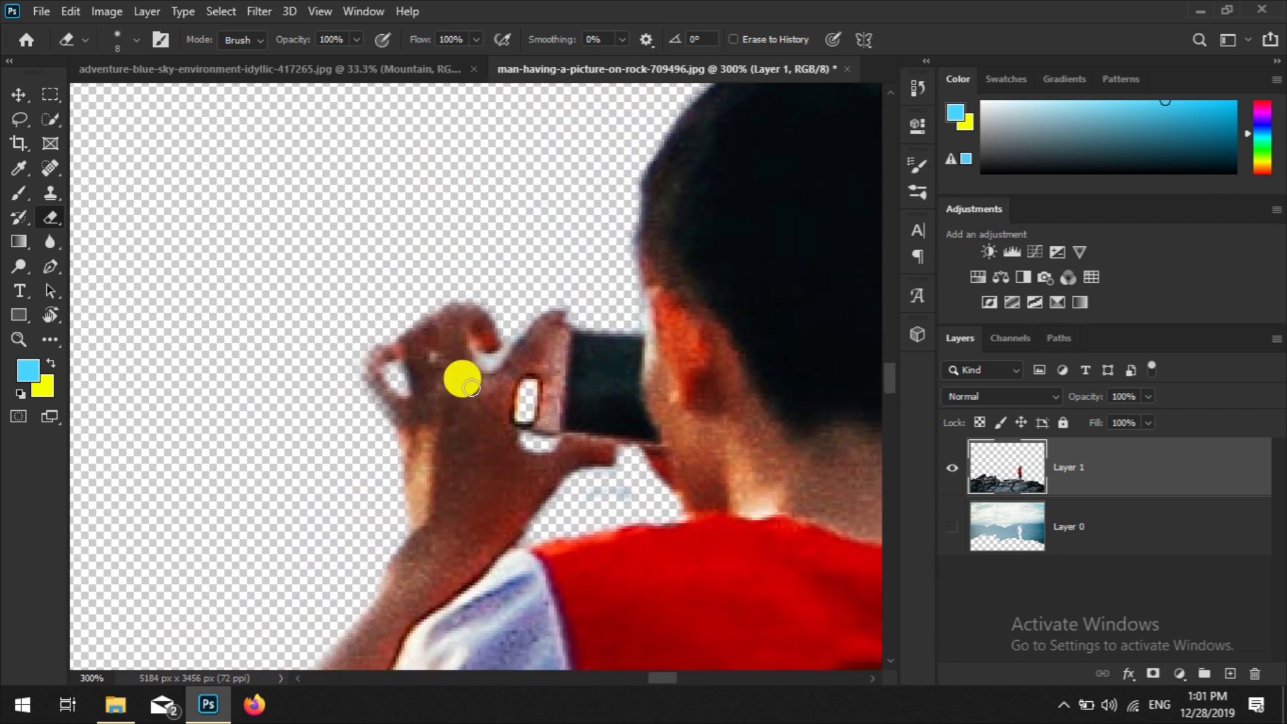
scroll(382, 425, "down", 12)
mouse_move(383, 243)
left_mouse_down()
mouse_move(402, 394)
mouse_move(455, 162)
mouse_move(412, 403)
left_mouse_up()
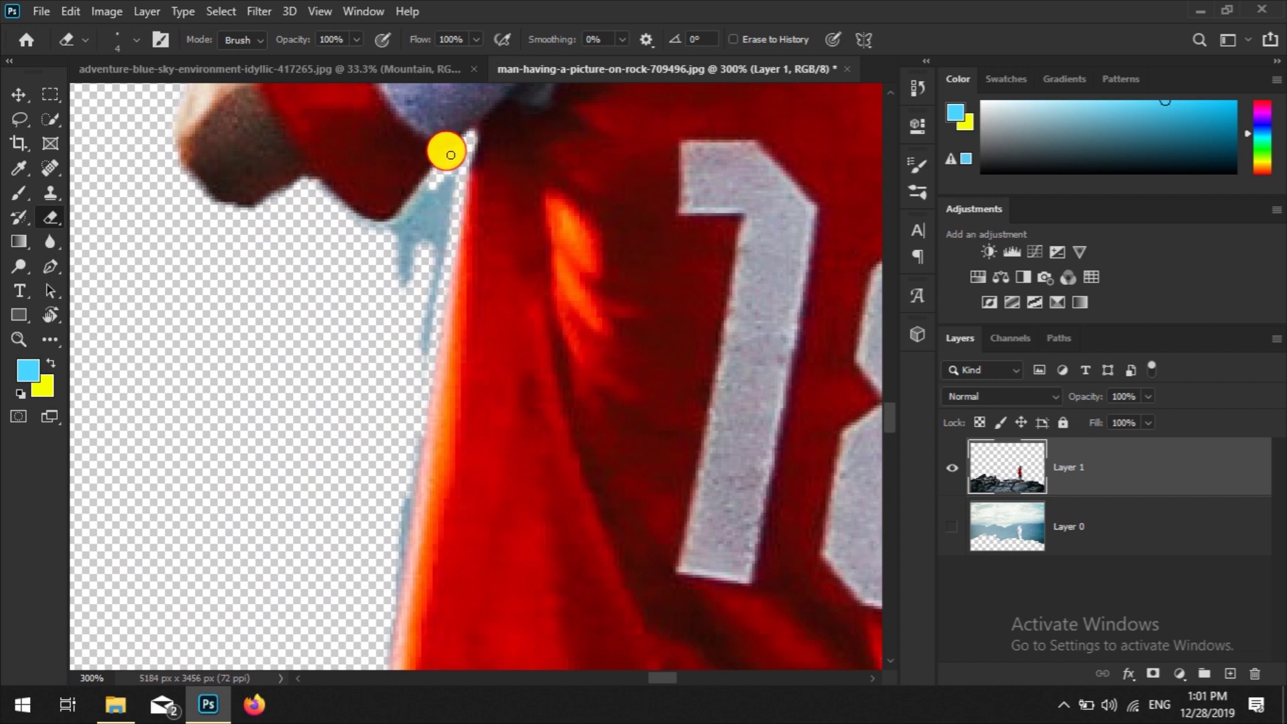
left_click_drag(431, 194, 423, 347)
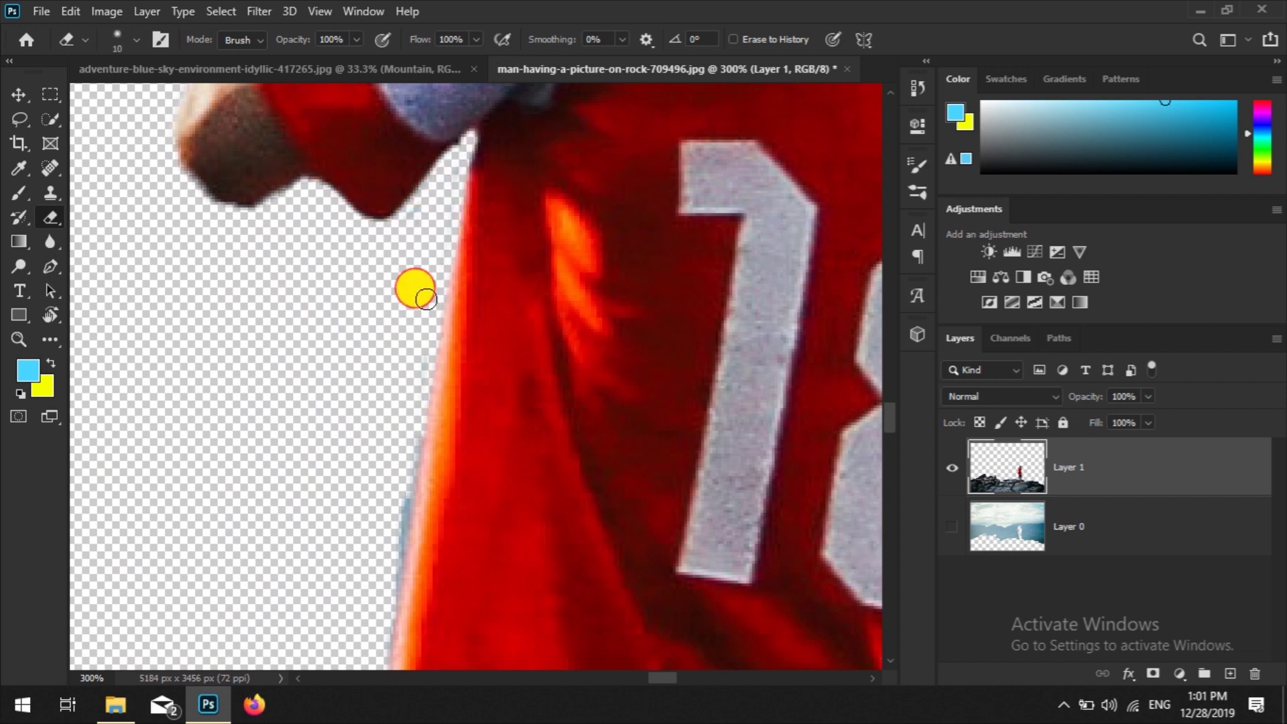
Step: With the eraser at size 8, remove the blue strip between the legs and check the edges
scroll(362, 298, "down", 3)
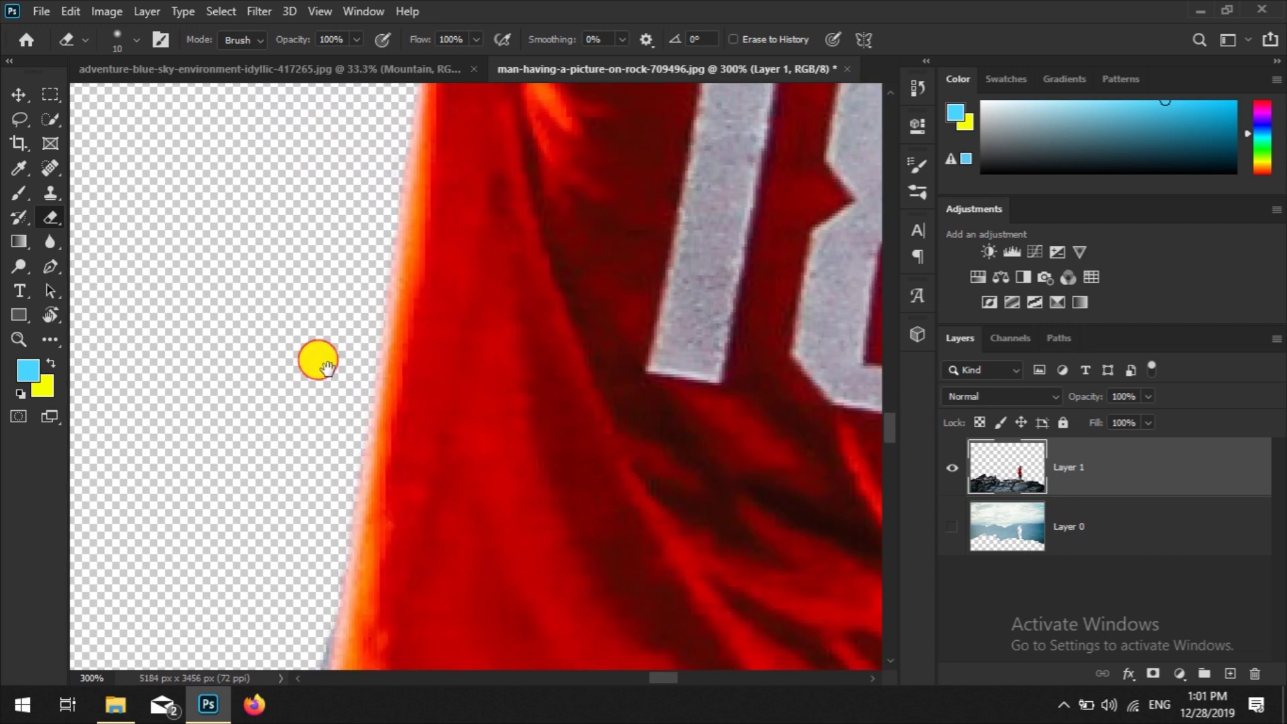
scroll(317, 395, "down", 3)
scroll(446, 505, "down", 5)
scroll(402, 395, "down", 5)
scroll(469, 402, "up", 3)
mouse_move(561, 382)
left_mouse_down()
mouse_move(606, 660)
mouse_move(566, 381)
mouse_move(604, 474)
mouse_move(562, 351)
left_mouse_up()
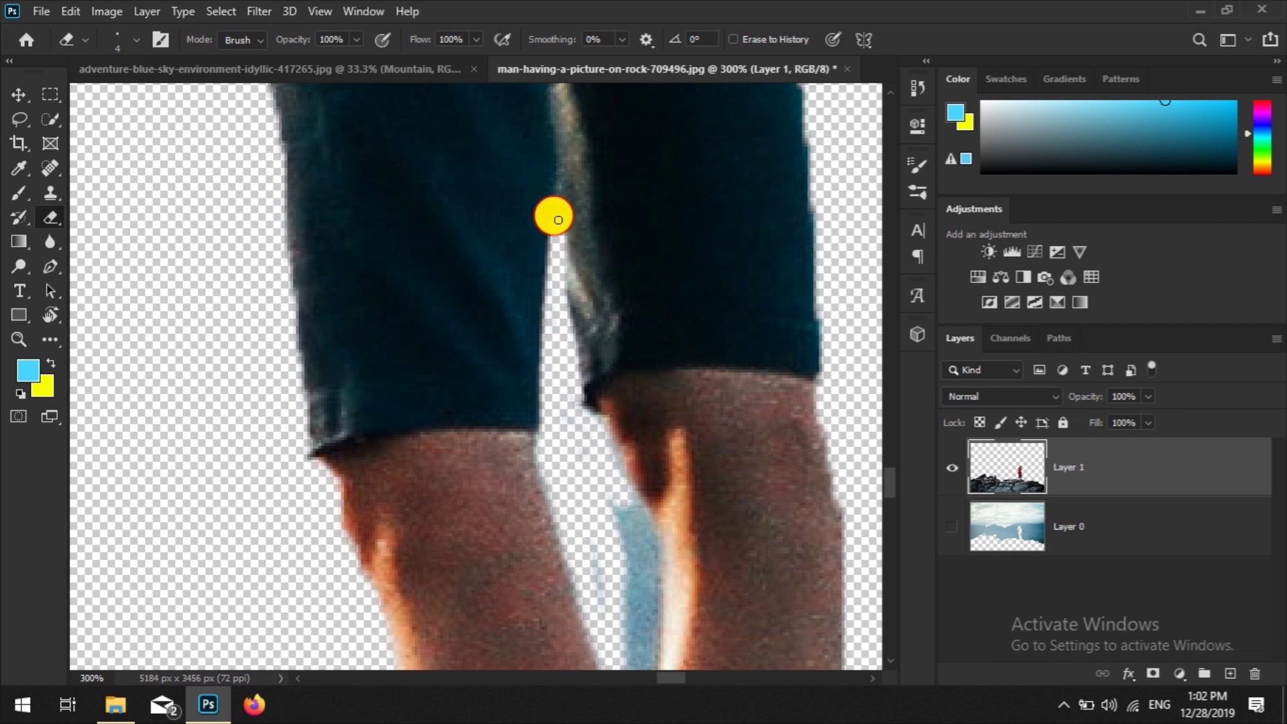
key("bracketright")
key("bracketright")
key("bracketright")
mouse_move(597, 422)
left_mouse_down()
mouse_move(643, 534)
mouse_move(618, 502)
left_mouse_up()
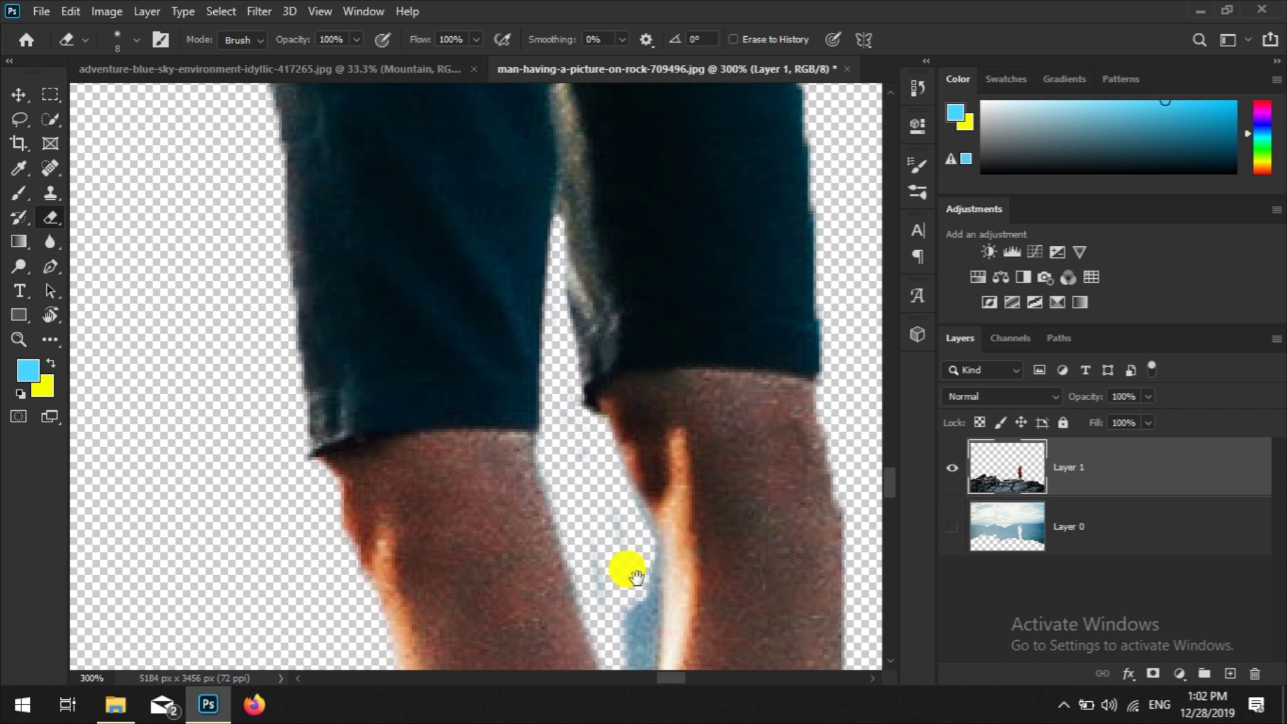
left_click_drag(636, 577, 575, 215)
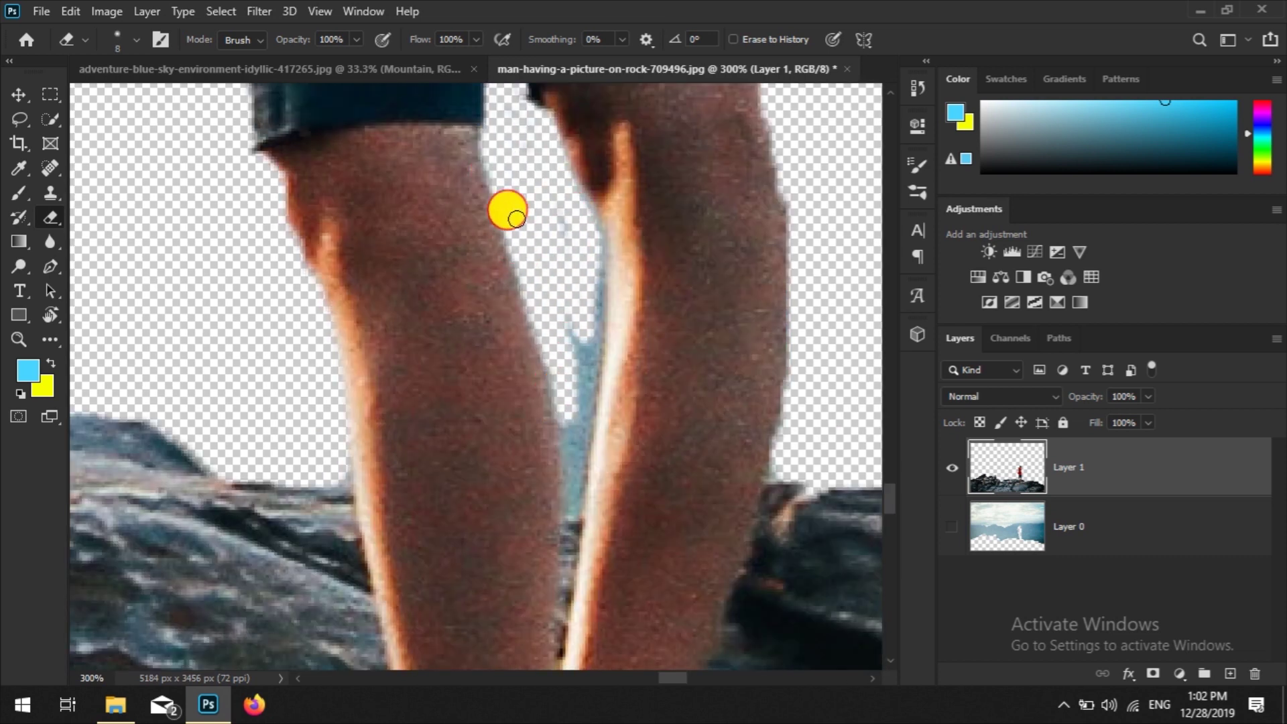
left_click_drag(587, 239, 595, 367)
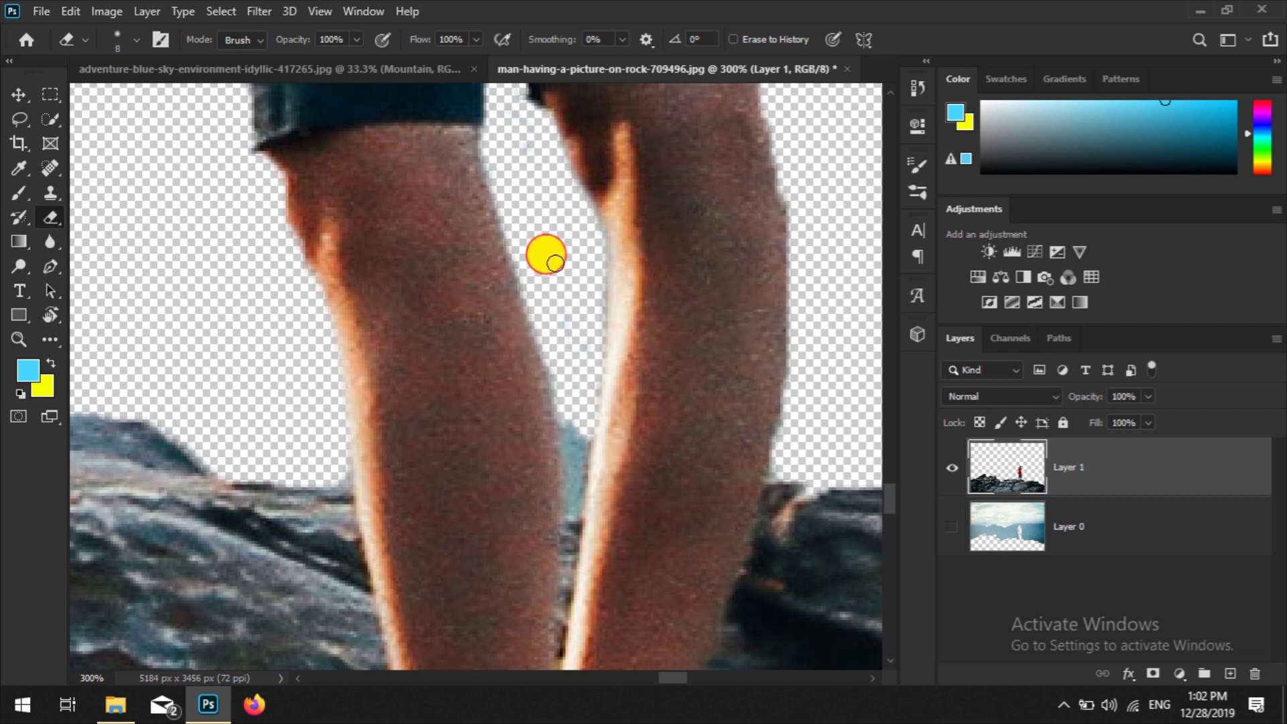
scroll(555, 263, "down", 3)
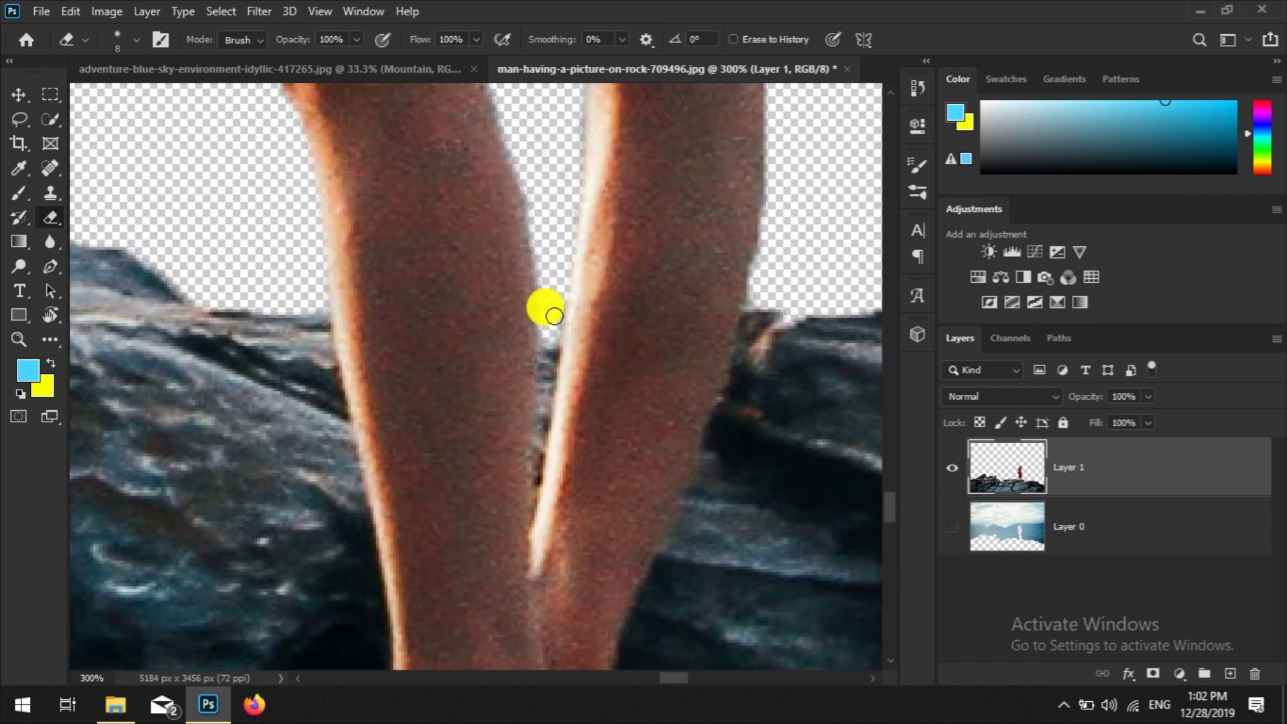
scroll(553, 316, "up", 3)
scroll(618, 230, "right", 2)
scroll(566, 158, "down", 2)
scroll(575, 322, "up", 2)
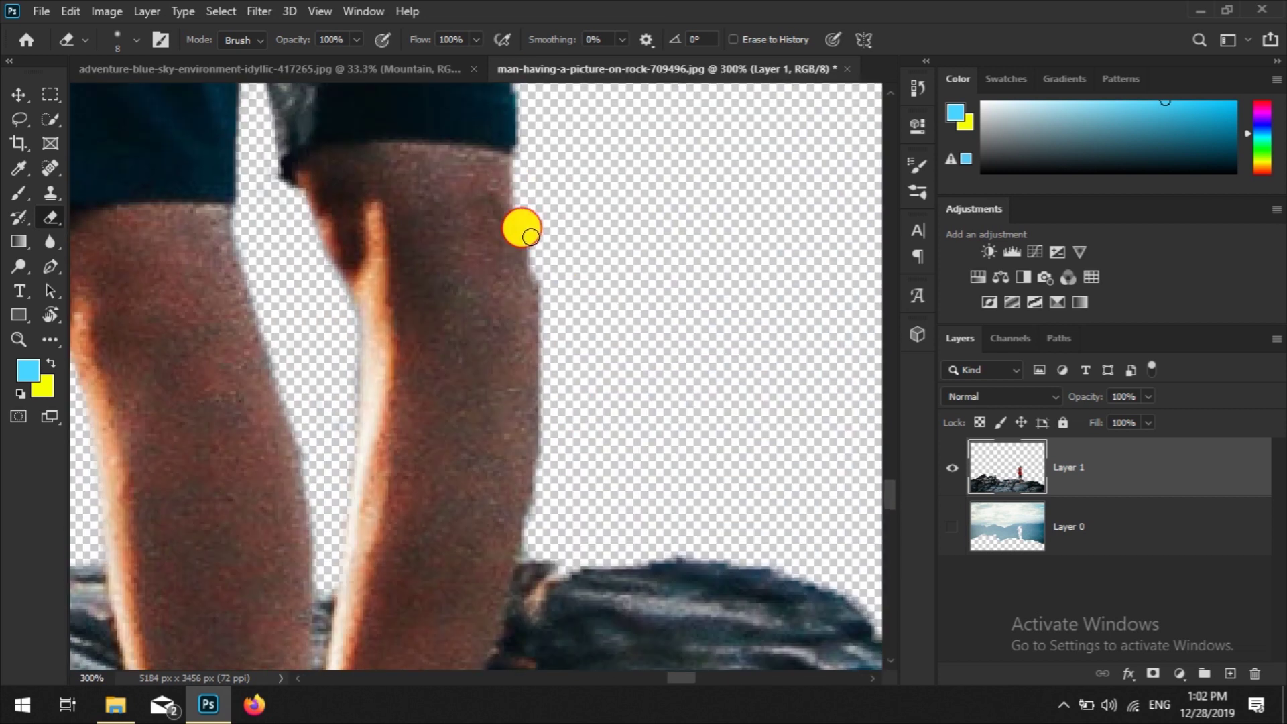
scroll(506, 348, "down", 2)
scroll(570, 362, "down", 2)
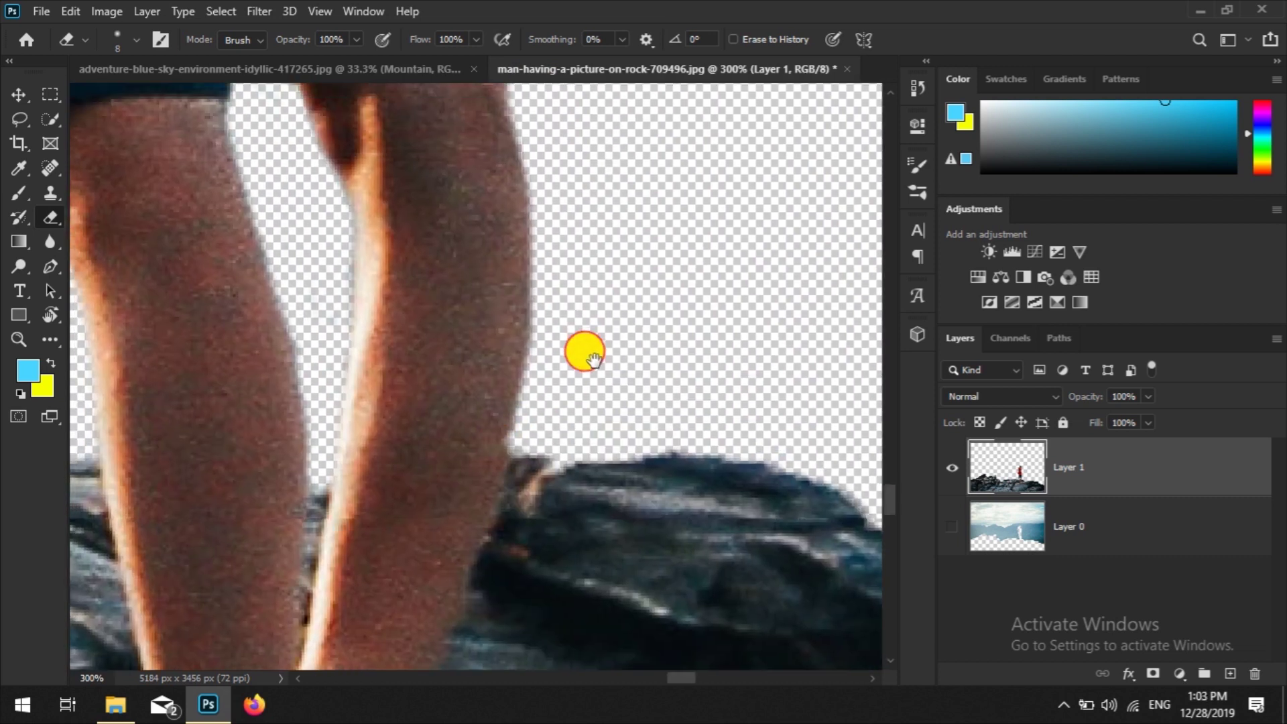
scroll(612, 264, "up", 2)
scroll(569, 261, "up", 3)
scroll(609, 333, "up", 3)
scroll(566, 558, "up", 3)
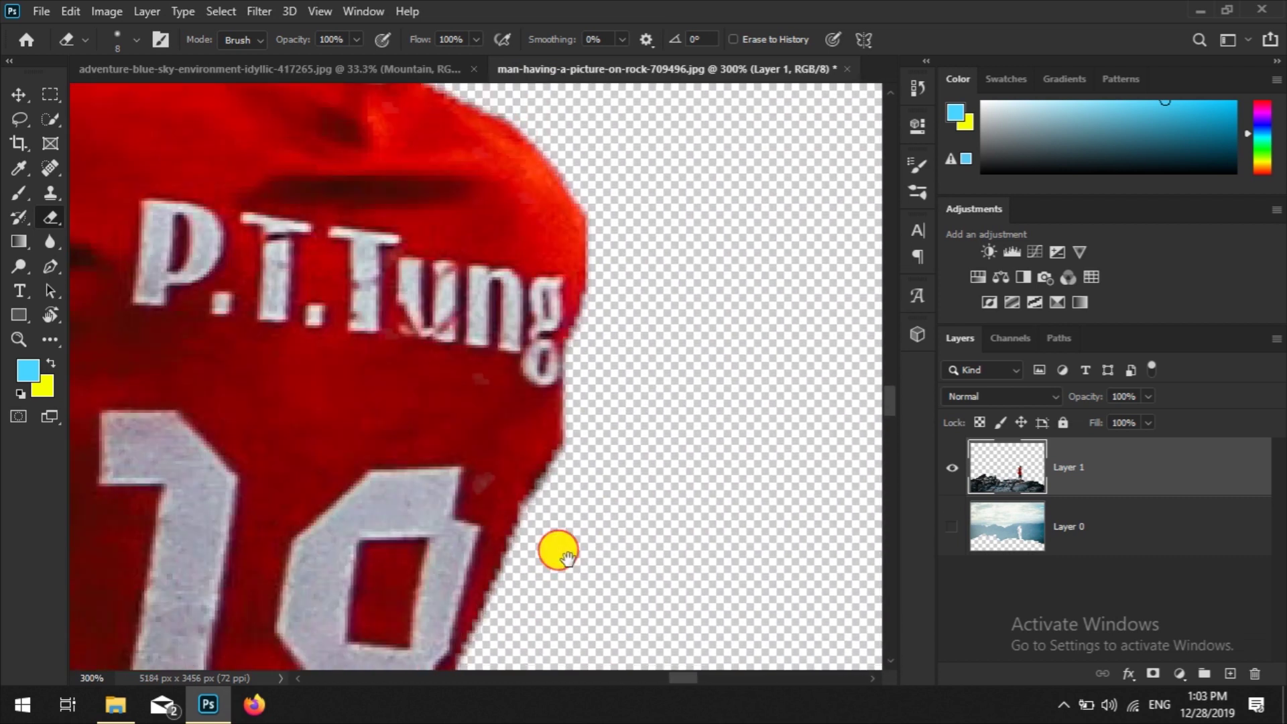
scroll(597, 588, "down", 3)
scroll(637, 628, "down", 3)
scroll(645, 636, "down", 2)
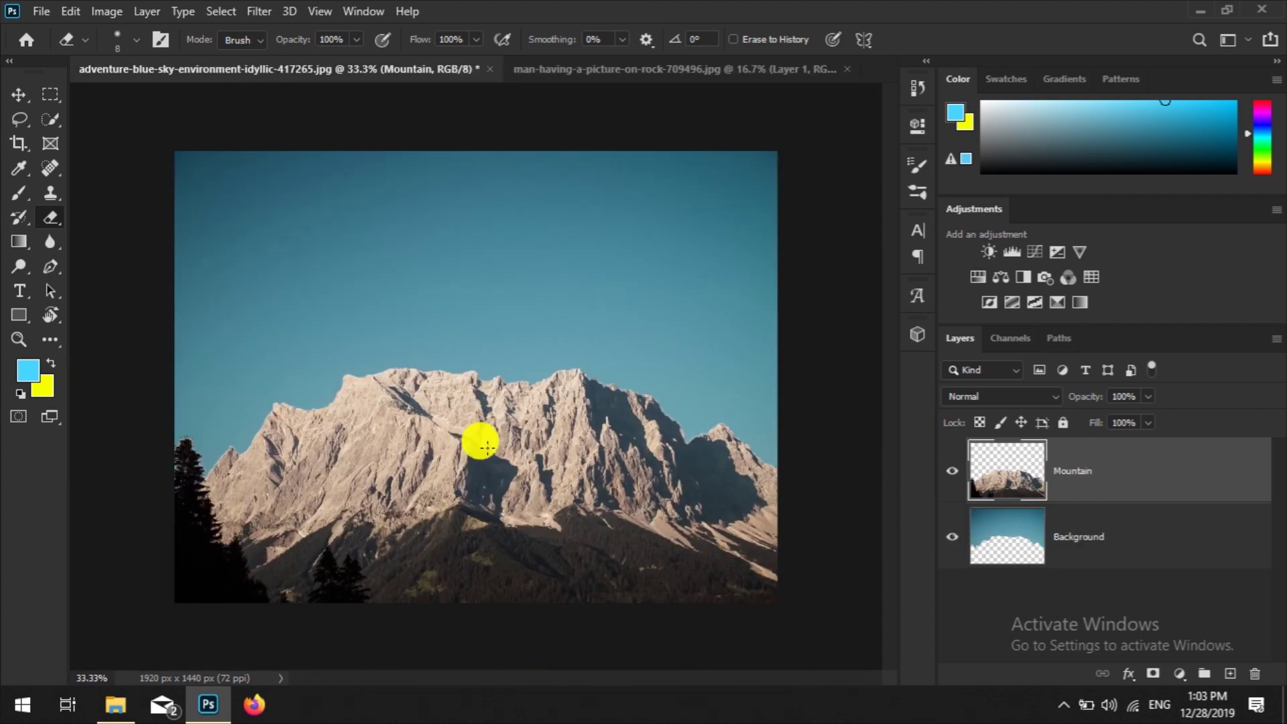
Step: Bring the boy-and-rocks layer into the mountain scene, scale it to about 40%, and hide it
left_click_drag(255, 82, 498, 485)
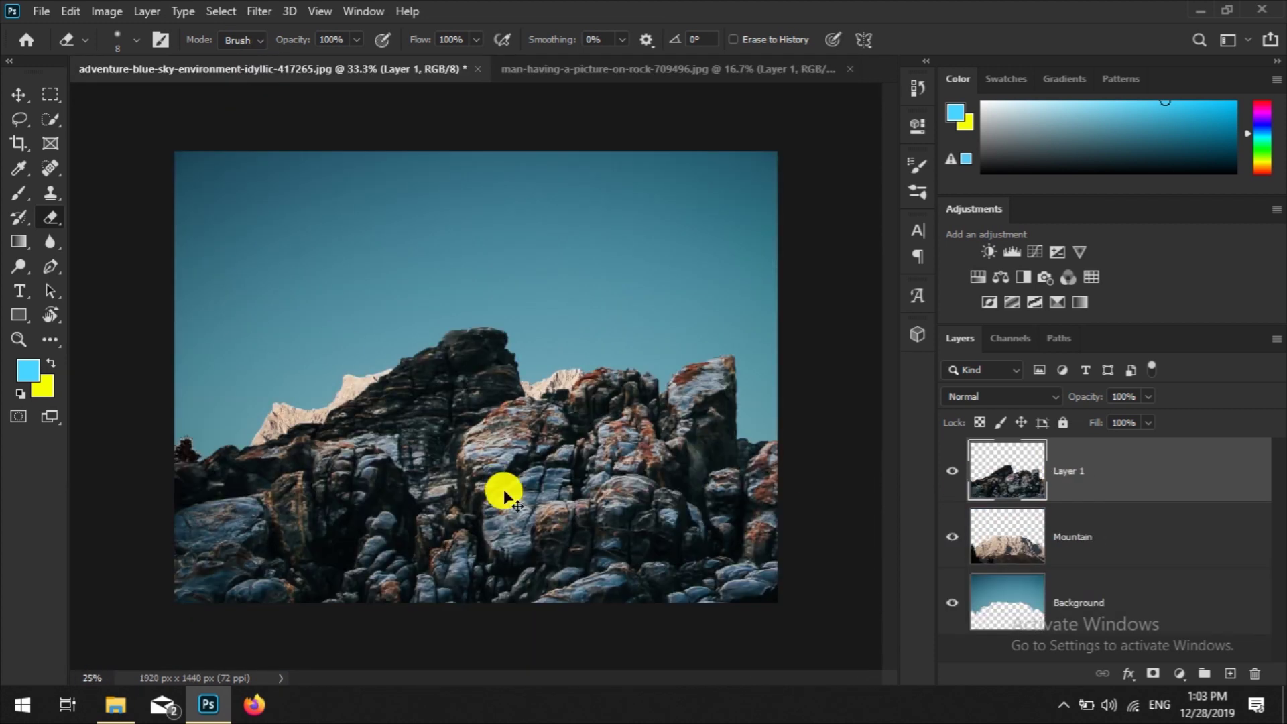
scroll(504, 489, "down", 4)
key("ctrl+t")
mouse_move(816, 467)
left_mouse_down()
mouse_move(551, 368)
mouse_move(588, 470)
left_mouse_up()
scroll(552, 374, "up", 3)
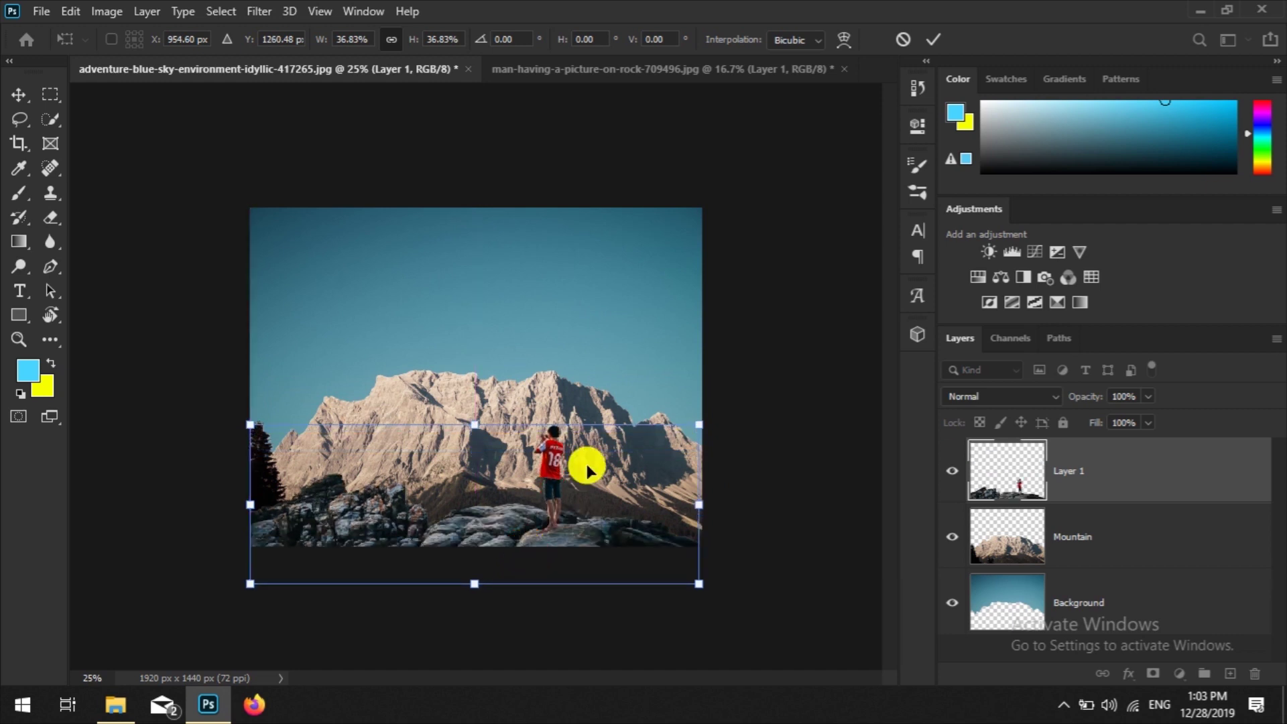
left_click(952, 469)
Step: Extend the mountain canvas downward with the Crop tool and show the rocks layer again
left_click(19, 143)
left_click_drag(491, 562, 476, 582)
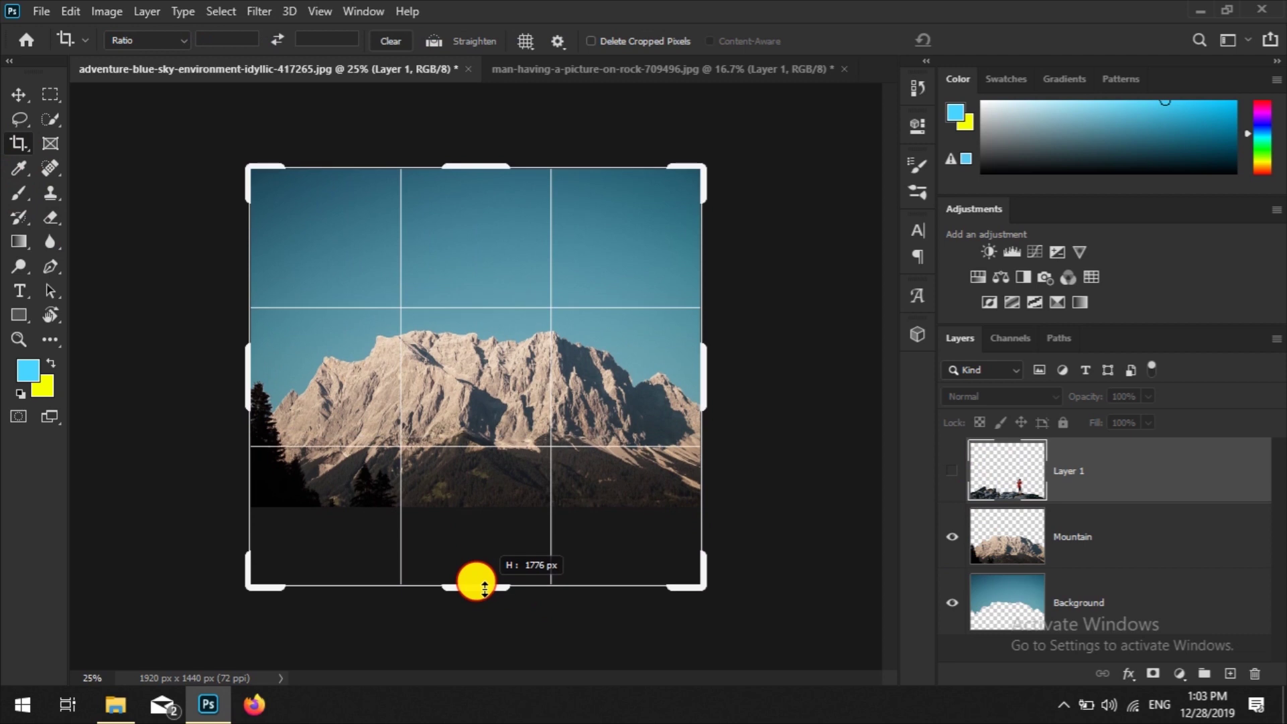
key("Return")
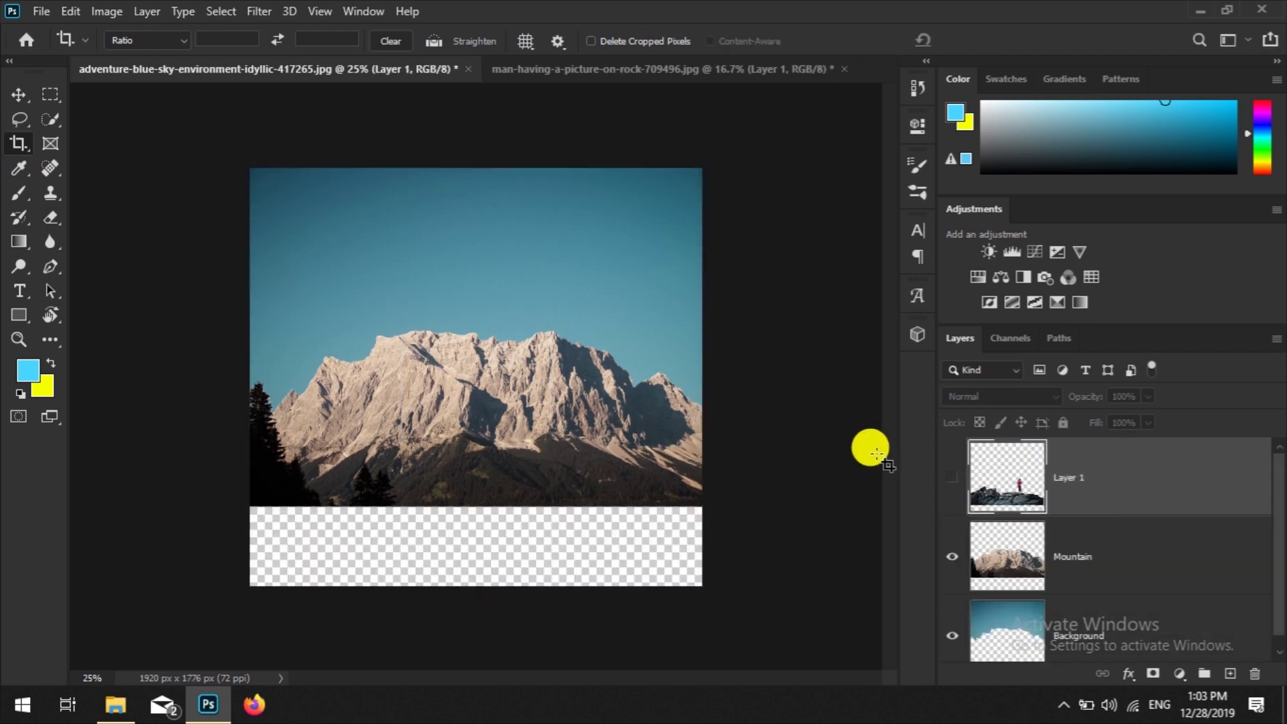
left_click(952, 477)
Step: Move the rocks and boy to the bottom and enlarge them slightly to fill the width
key("v")
mouse_move(485, 533)
left_mouse_down()
mouse_move(488, 560)
mouse_move(481, 532)
left_mouse_up()
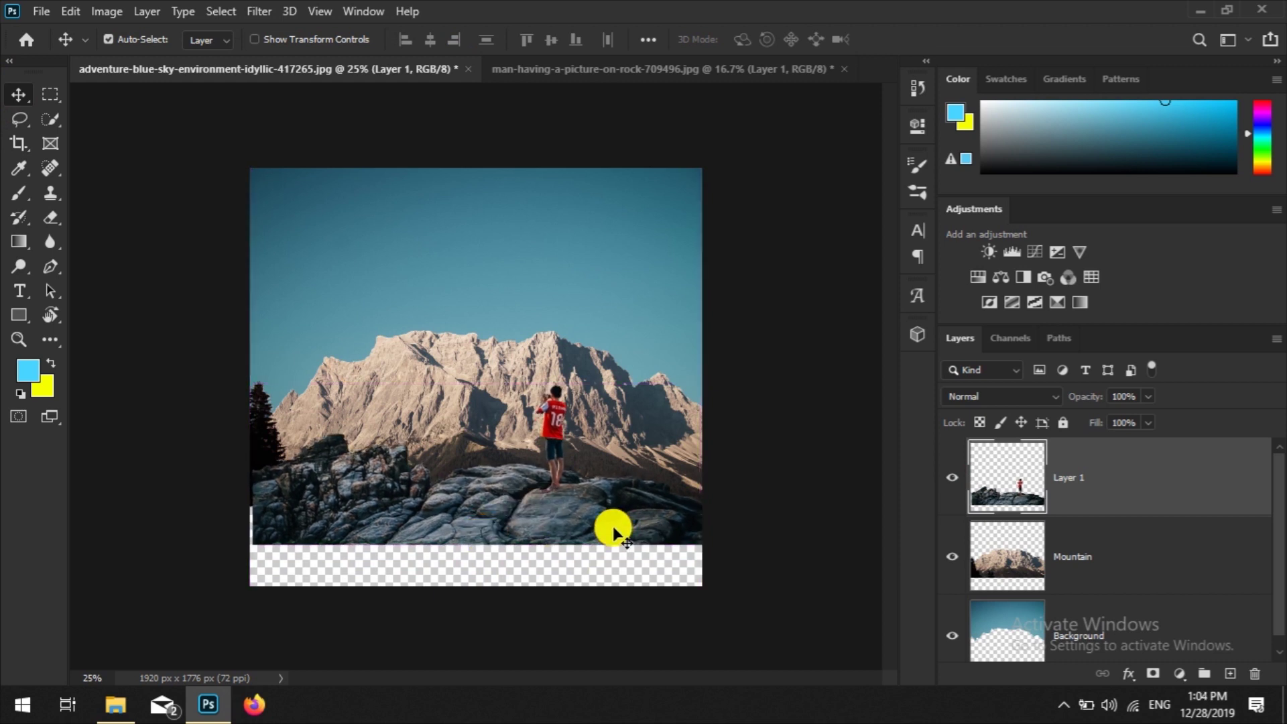
key("ctrl+t")
left_click_drag(700, 544, 705, 548)
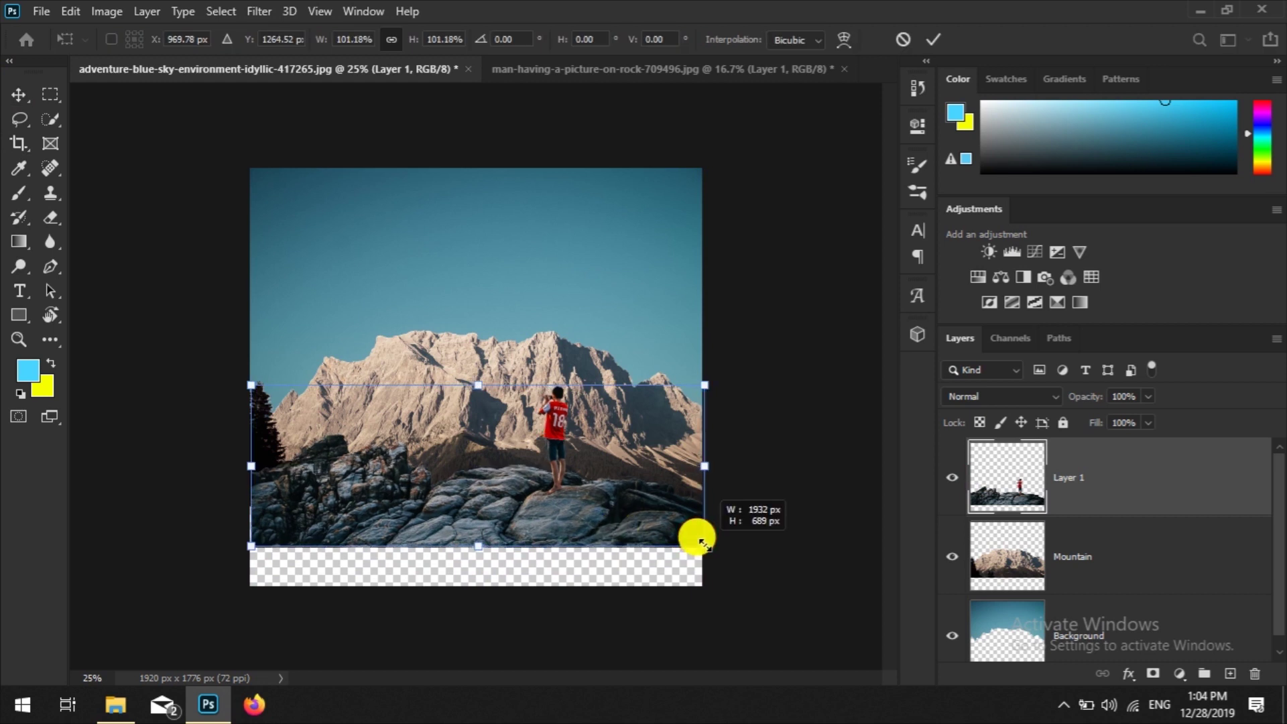
key("Return")
left_click_drag(565, 519, 560, 517)
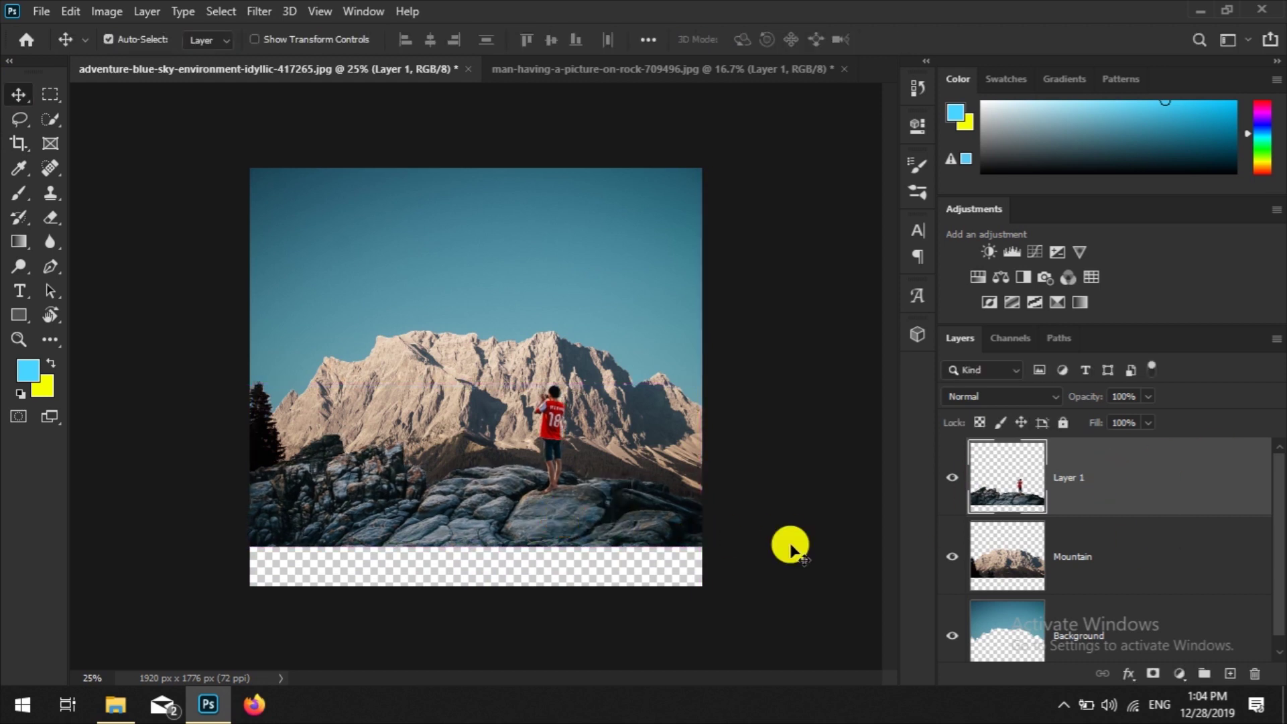
key("Down")
key("Down")
key("Down")
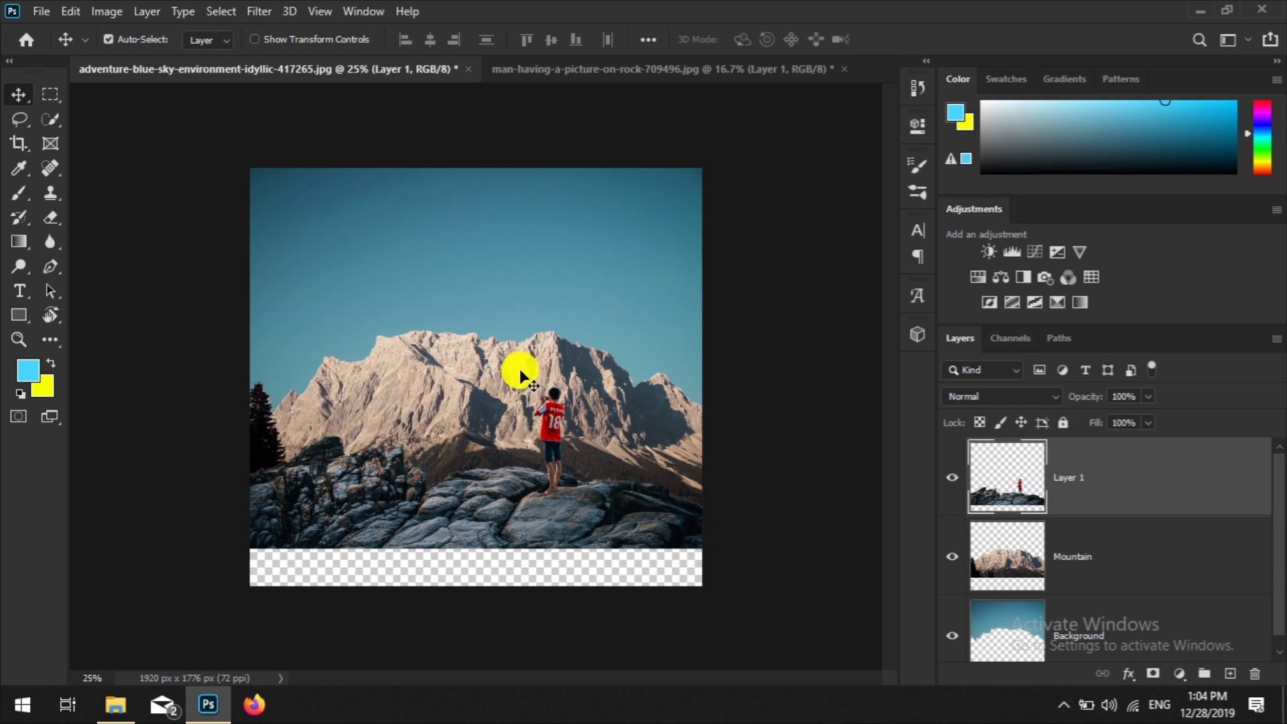
Step: Crop away the transparent bottom strip to 1920 × 1617 px and select the Background layer
left_click(19, 142)
left_click_drag(460, 583, 463, 567)
key("Return")
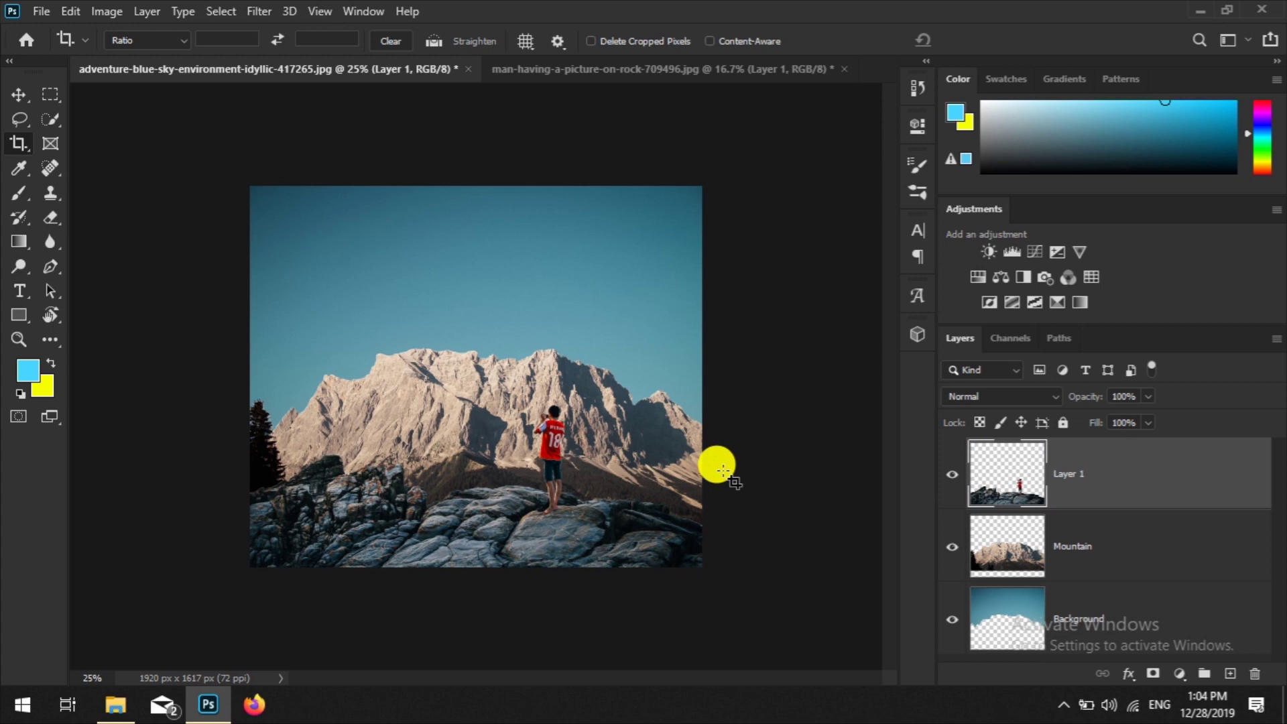
left_click(1149, 592)
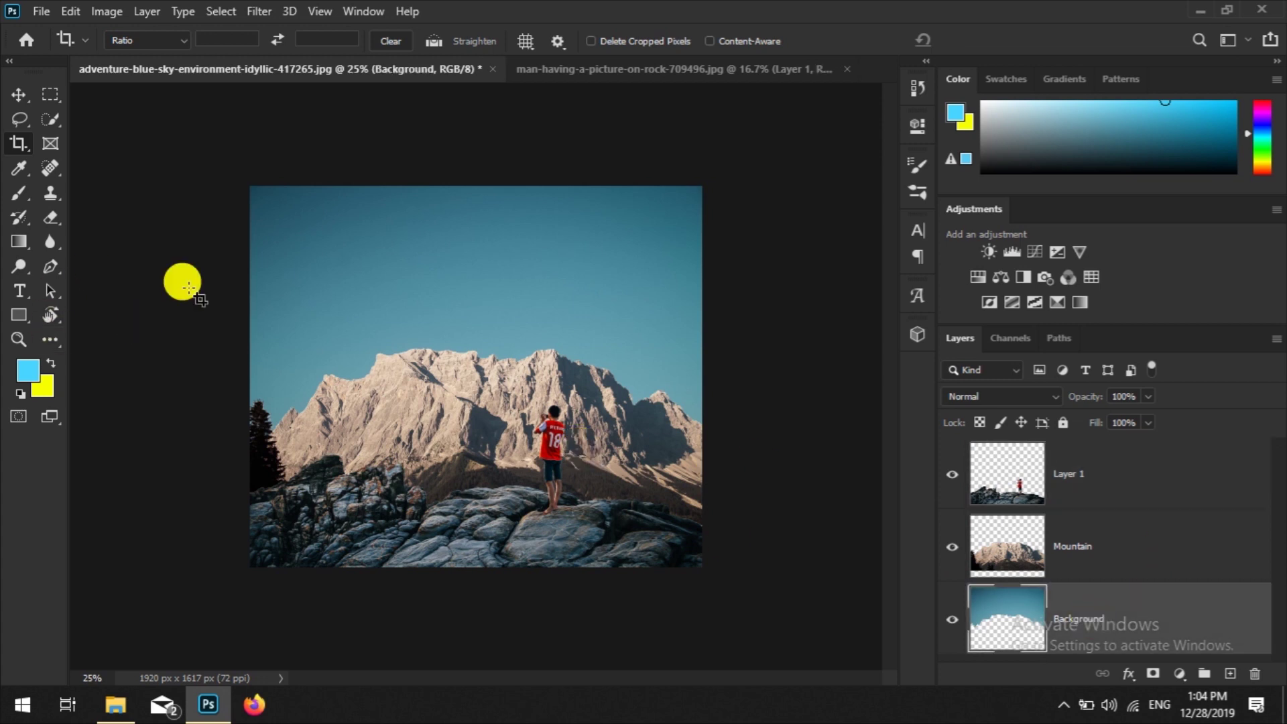
left_click(42, 11)
Step: Open cloud_PNG5 and cloud_PNG32 together from the Happy New Year 2020 folder
left_click(40, 42)
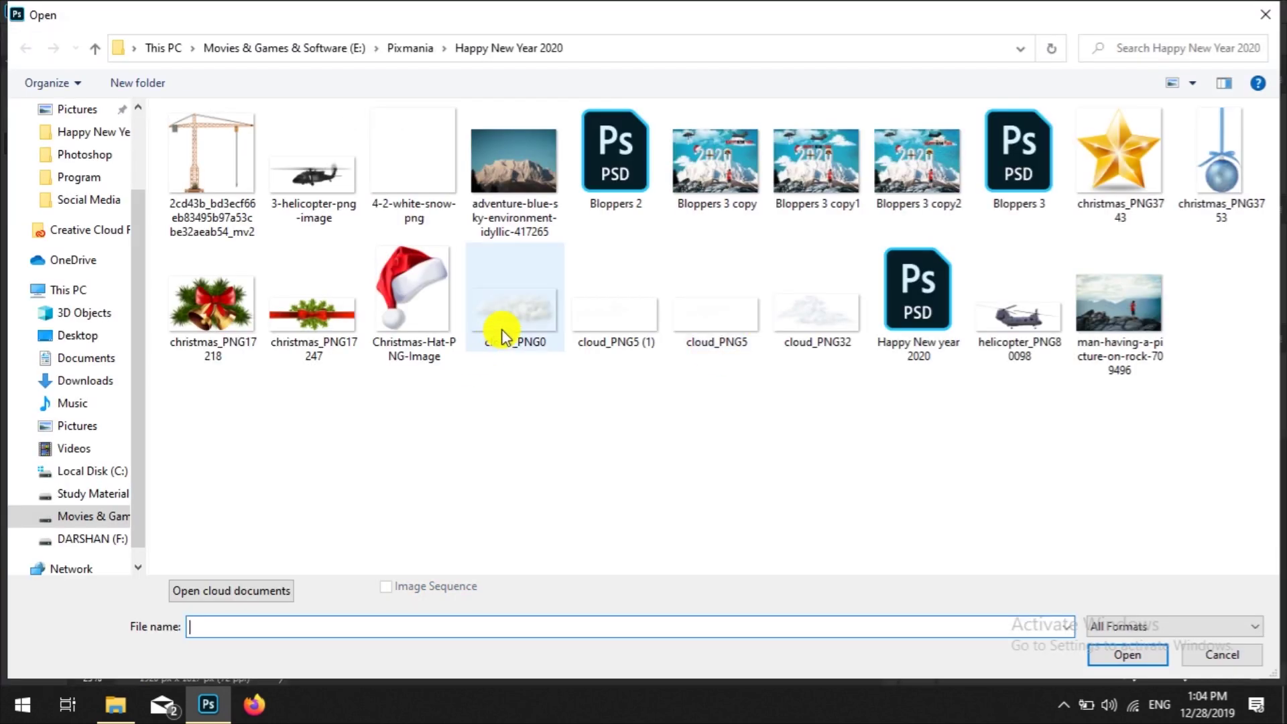
left_click_drag(807, 377, 590, 355)
mouse_move(716, 312)
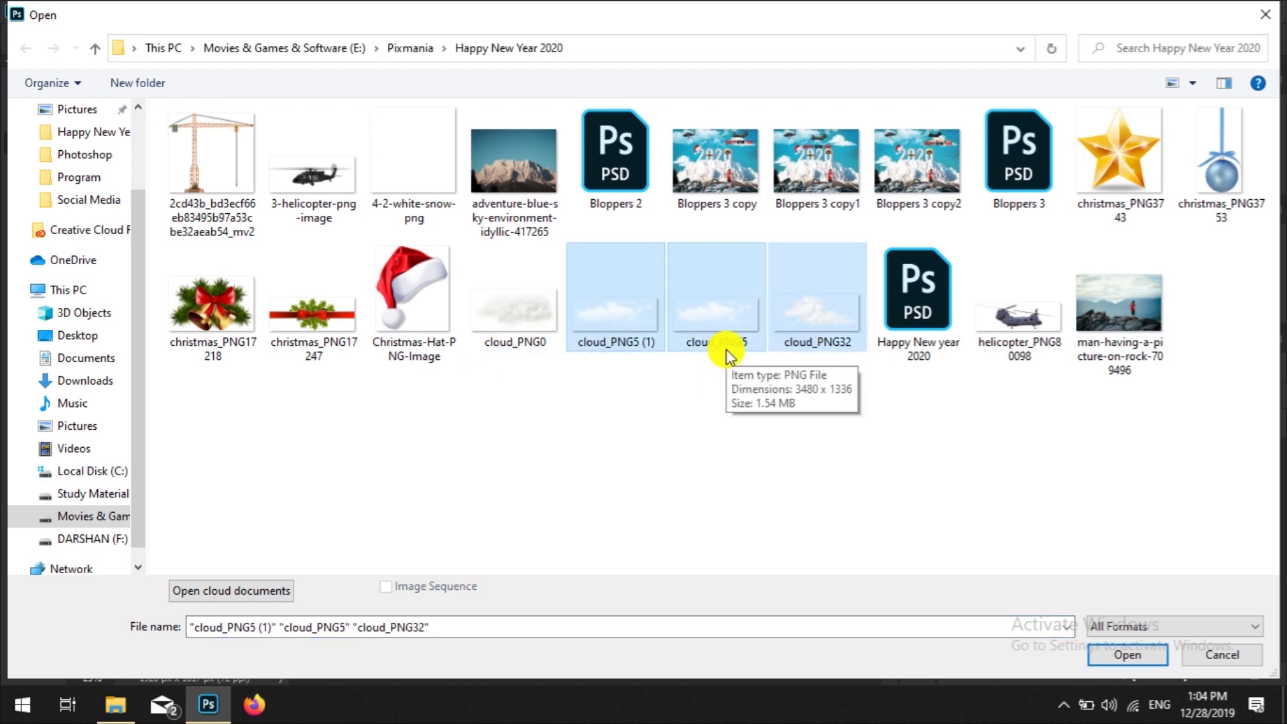
left_click(711, 338)
left_click(787, 322, "ctrl")
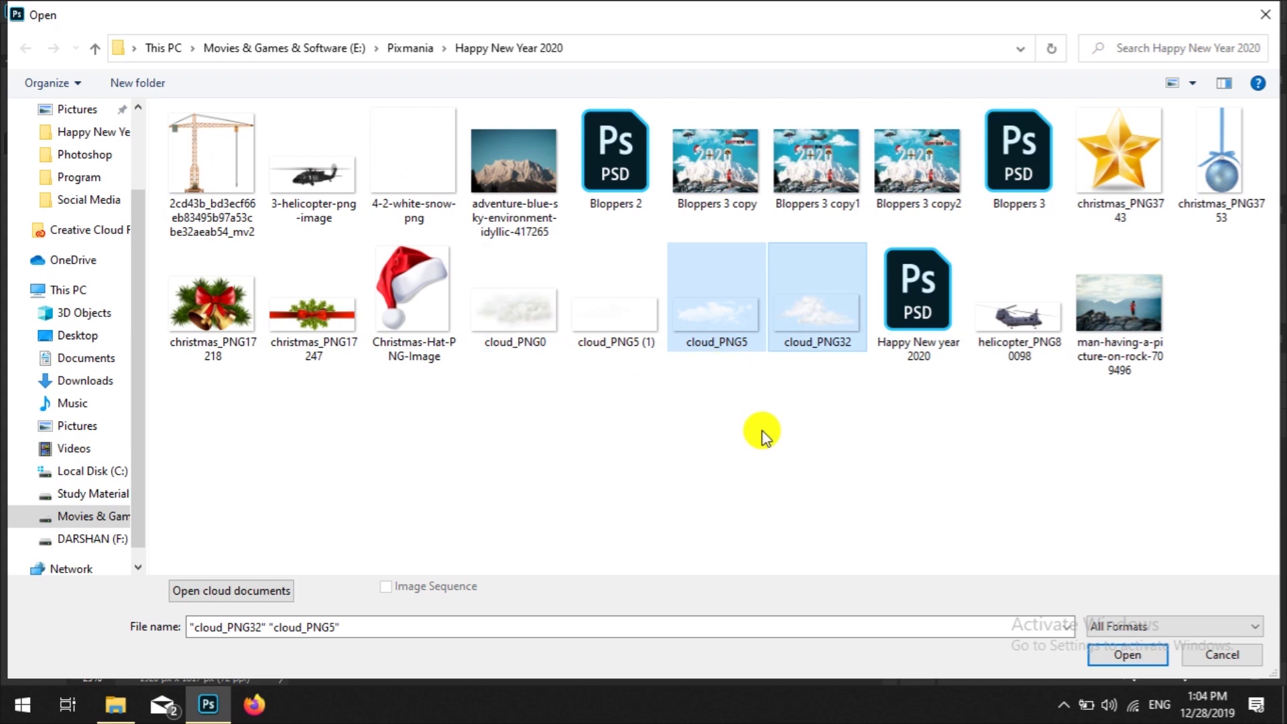
left_click(1133, 660)
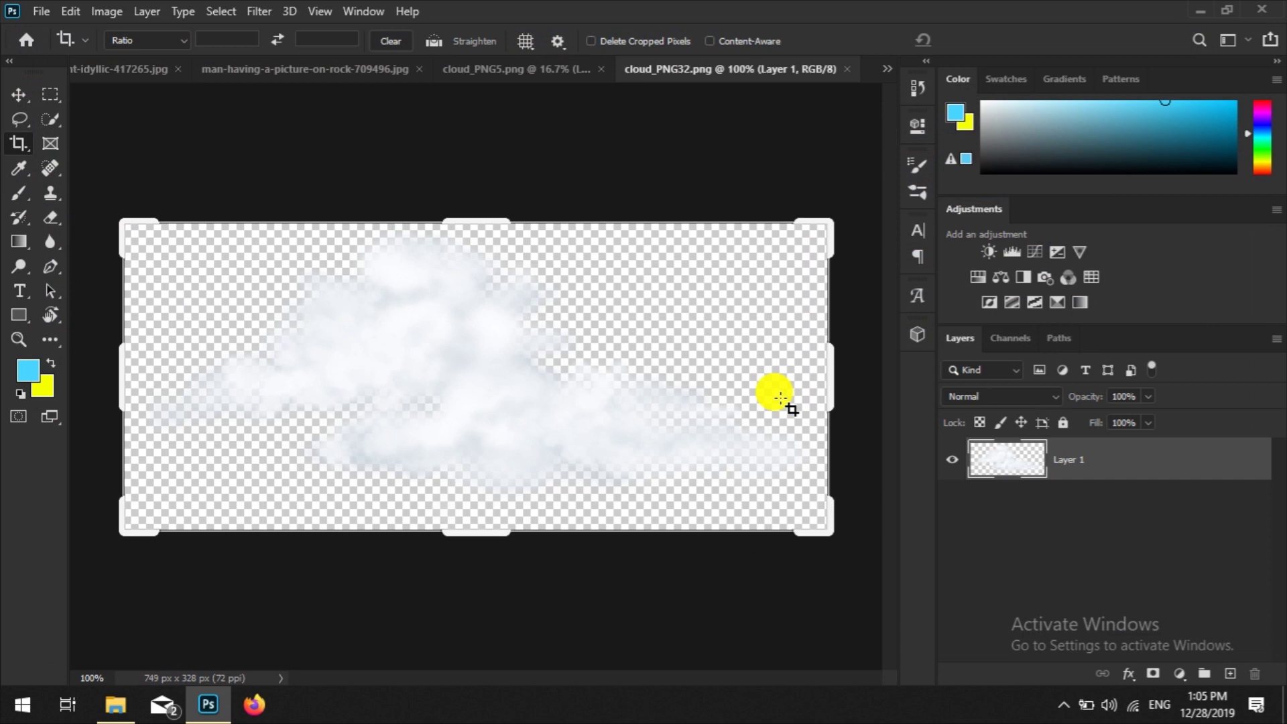
Step: Open cloud_PNG0 and place it in the mountain sky at about half size
key("ctrl+w")
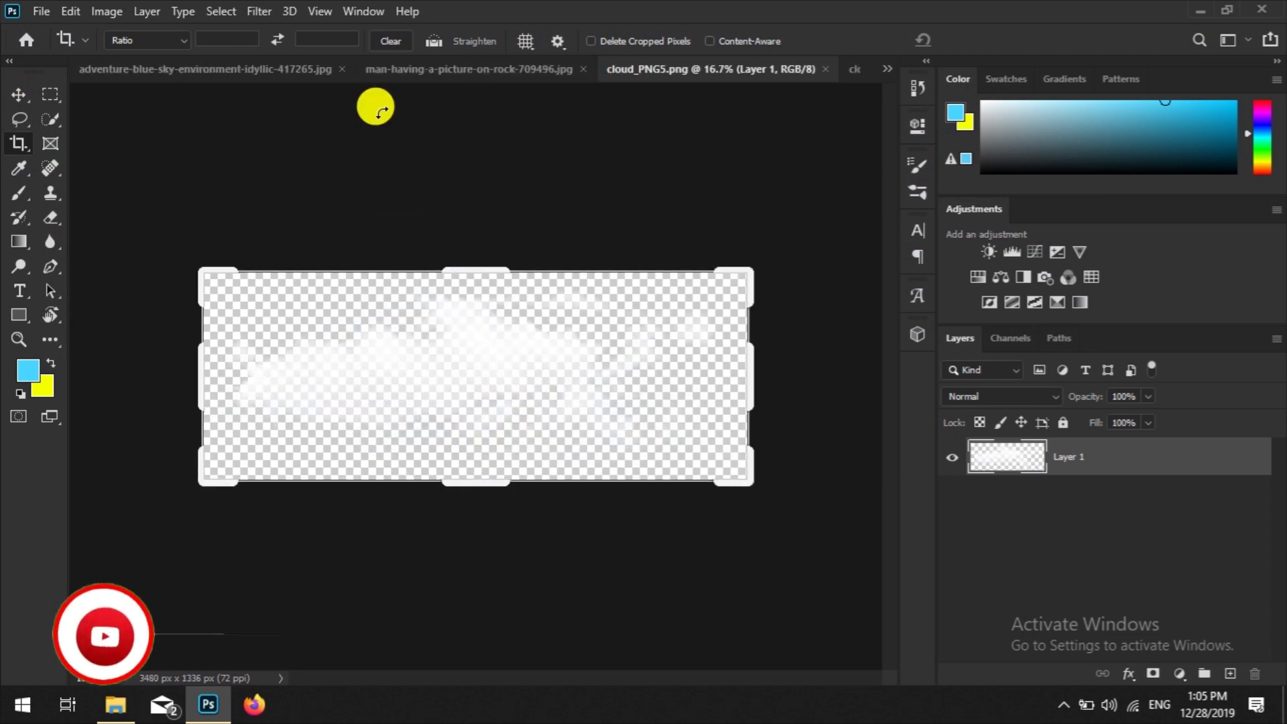
left_click(236, 70)
left_click(590, 69)
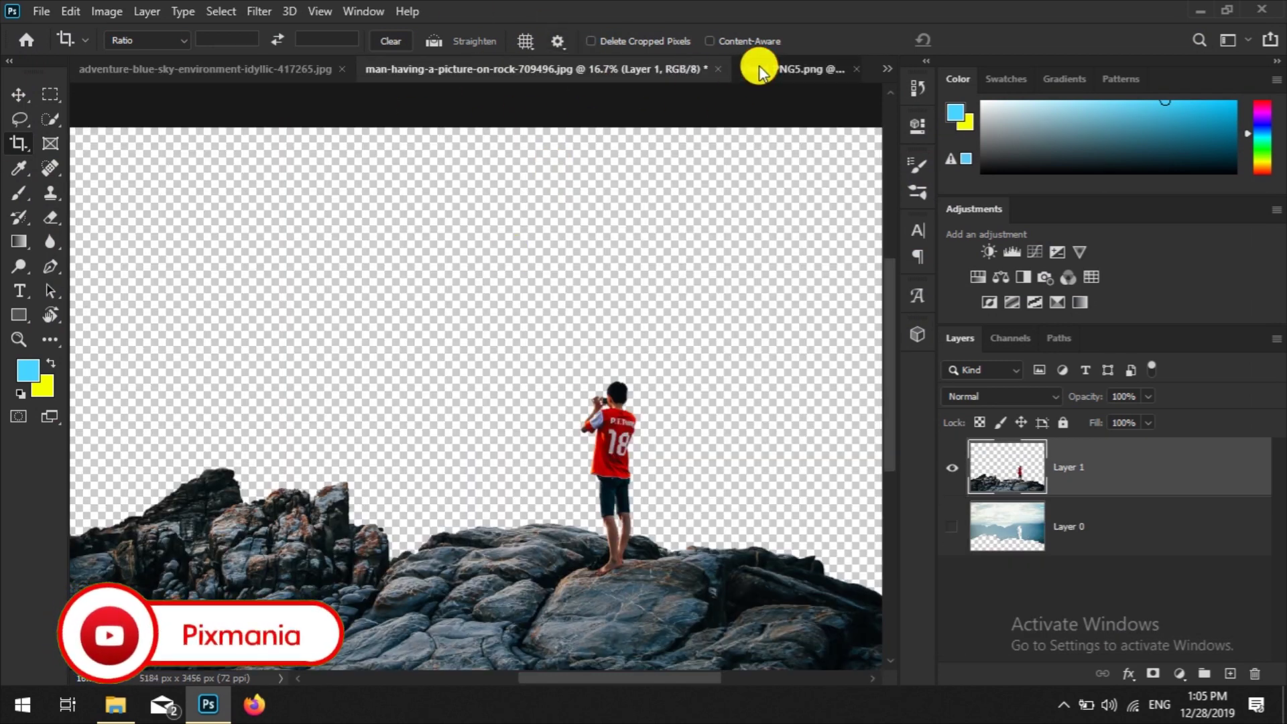
left_click(764, 69)
left_click(18, 92)
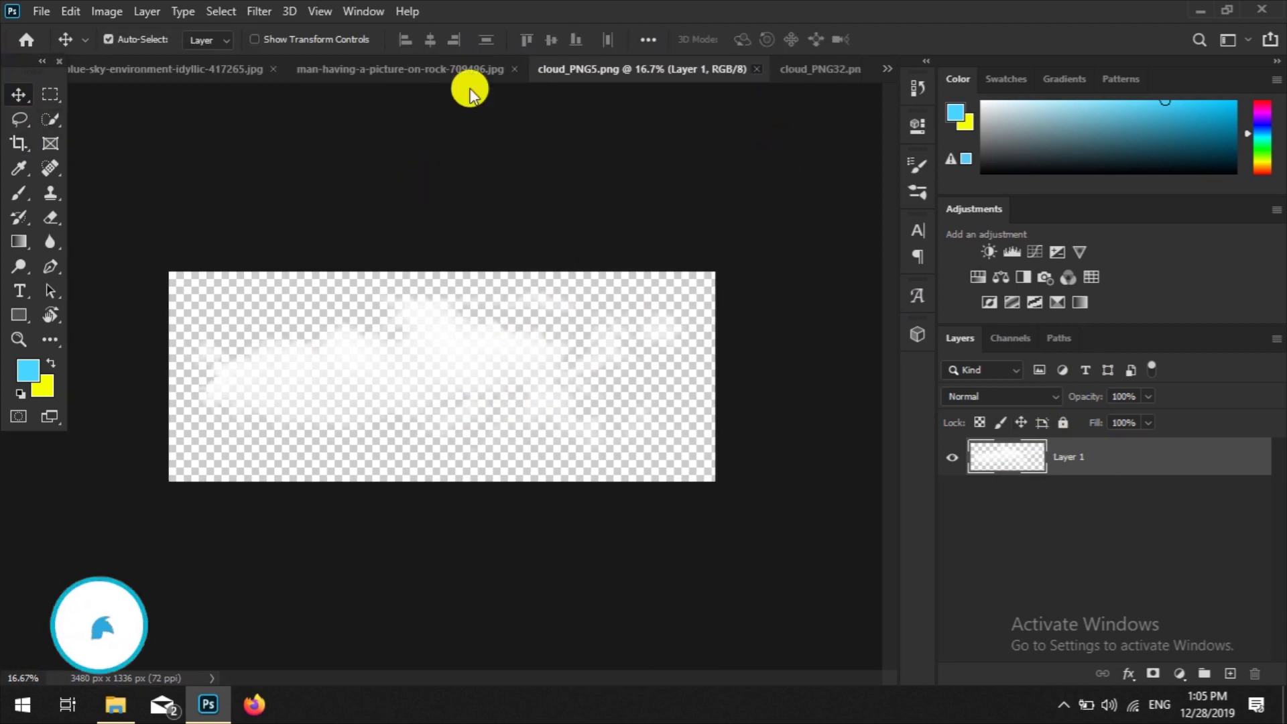
left_click(42, 11)
left_click(63, 47)
double_click(530, 309)
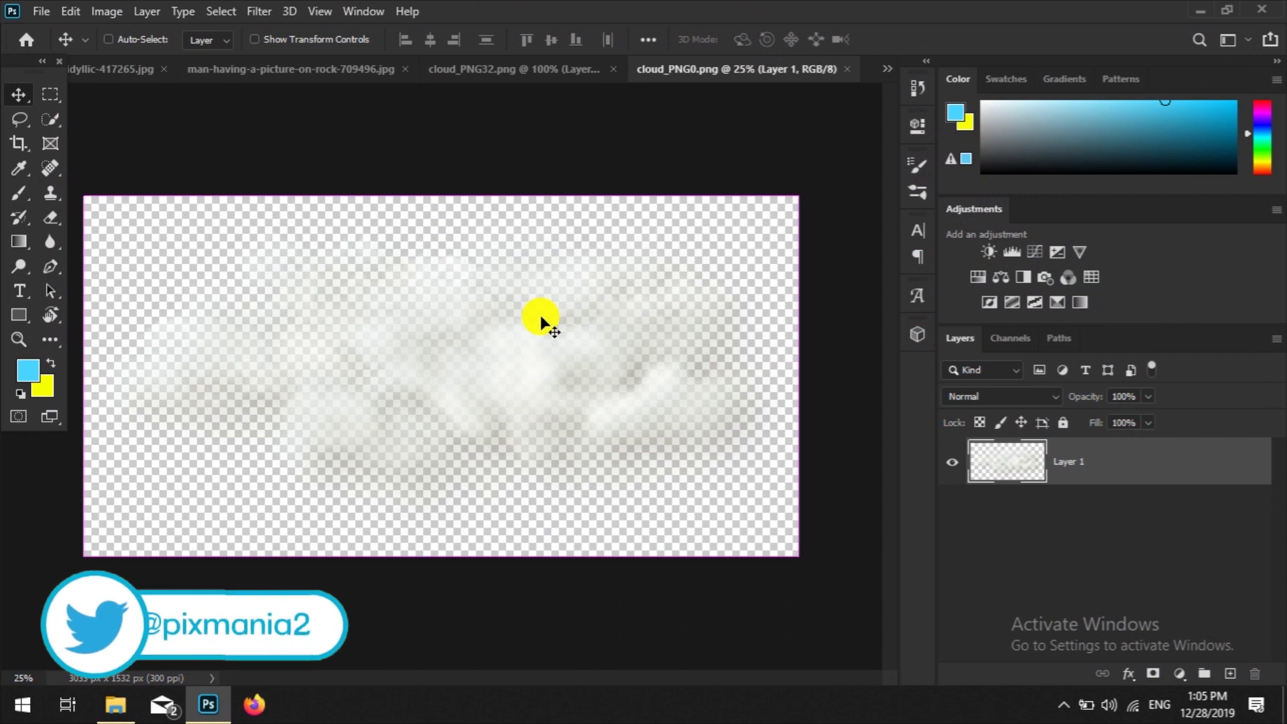
mouse_move(685, 125)
left_mouse_down()
mouse_move(555, 321)
mouse_move(400, 216)
left_mouse_up()
key("ctrl+t")
mouse_move(701, 426)
left_mouse_down()
mouse_move(440, 199)
mouse_move(408, 324)
mouse_move(454, 296)
left_mouse_up()
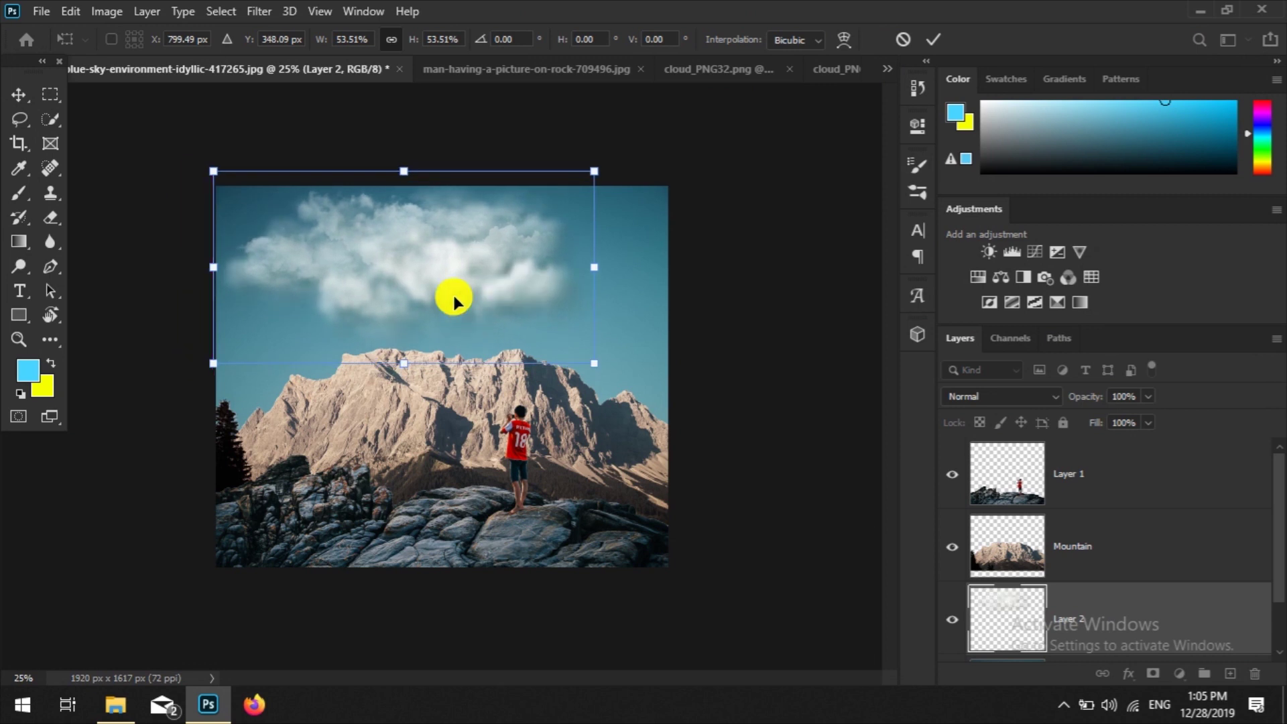
left_click(1076, 630)
Step: Bring the cloud_PNG5 (1) cloud into the composite, scaled to about 55%, in the upper-left sky
left_click(41, 12)
left_click(60, 58)
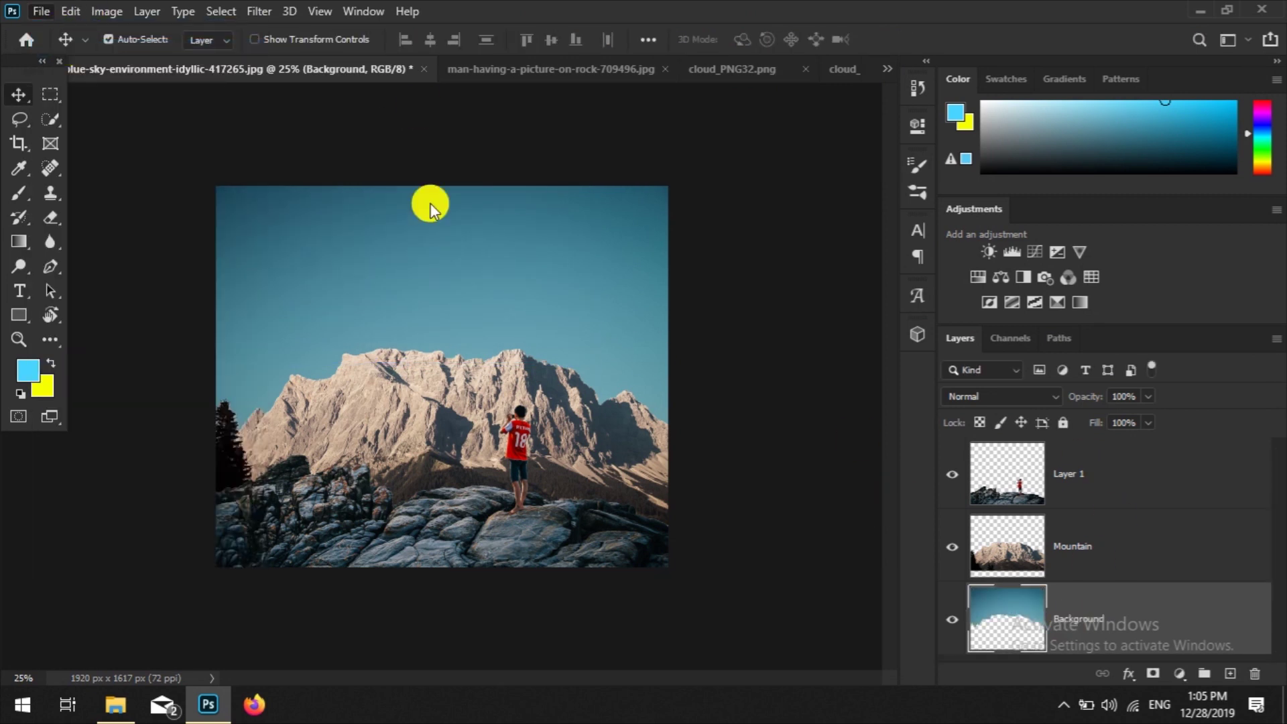
left_click(723, 339)
double_click(605, 320)
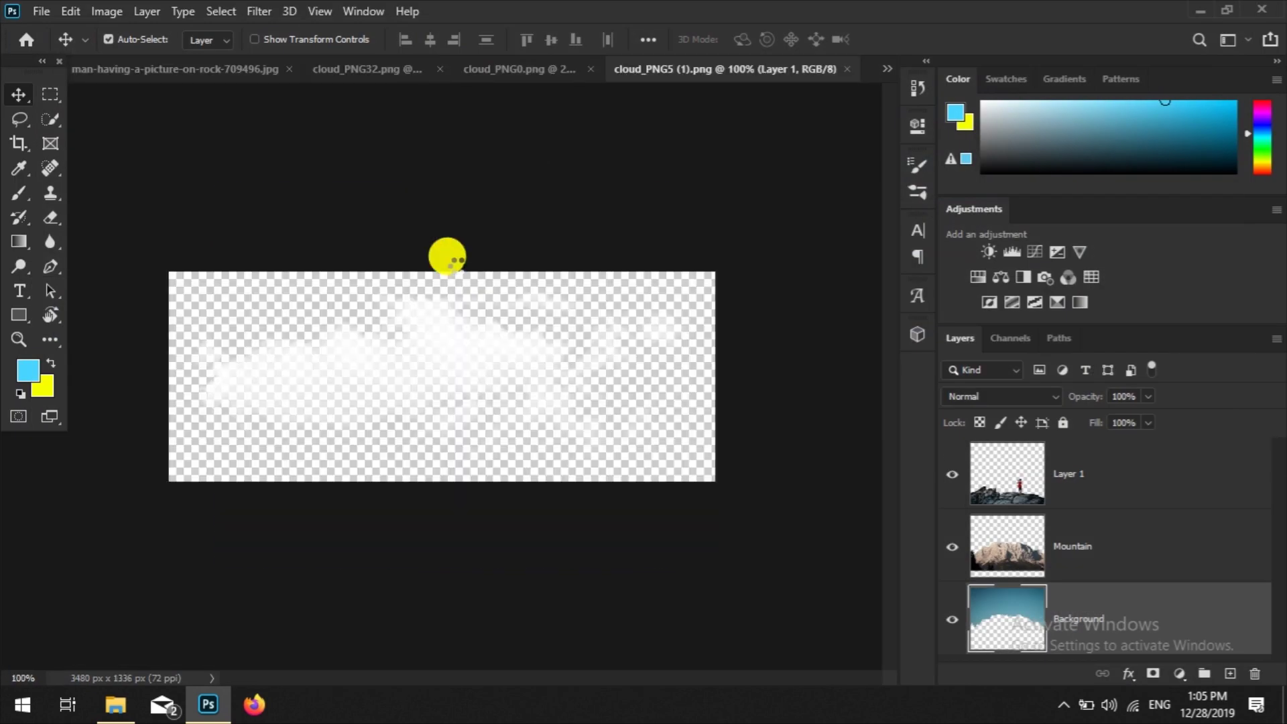
left_click(885, 70)
left_click(1056, 75)
key("ctrl+t")
left_click_drag(253, 387, 561, 348)
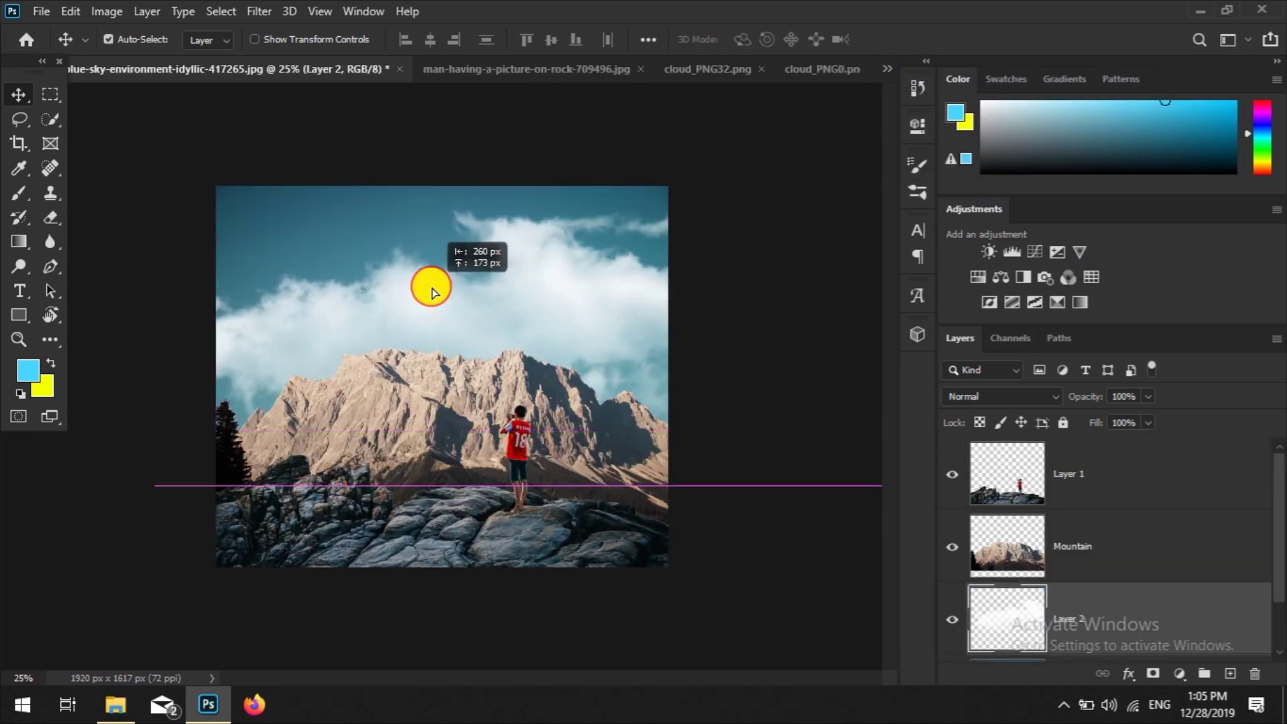
left_click_drag(146, 487, 486, 348)
mouse_move(603, 262)
left_mouse_down()
mouse_move(276, 238)
mouse_move(252, 223)
left_mouse_up()
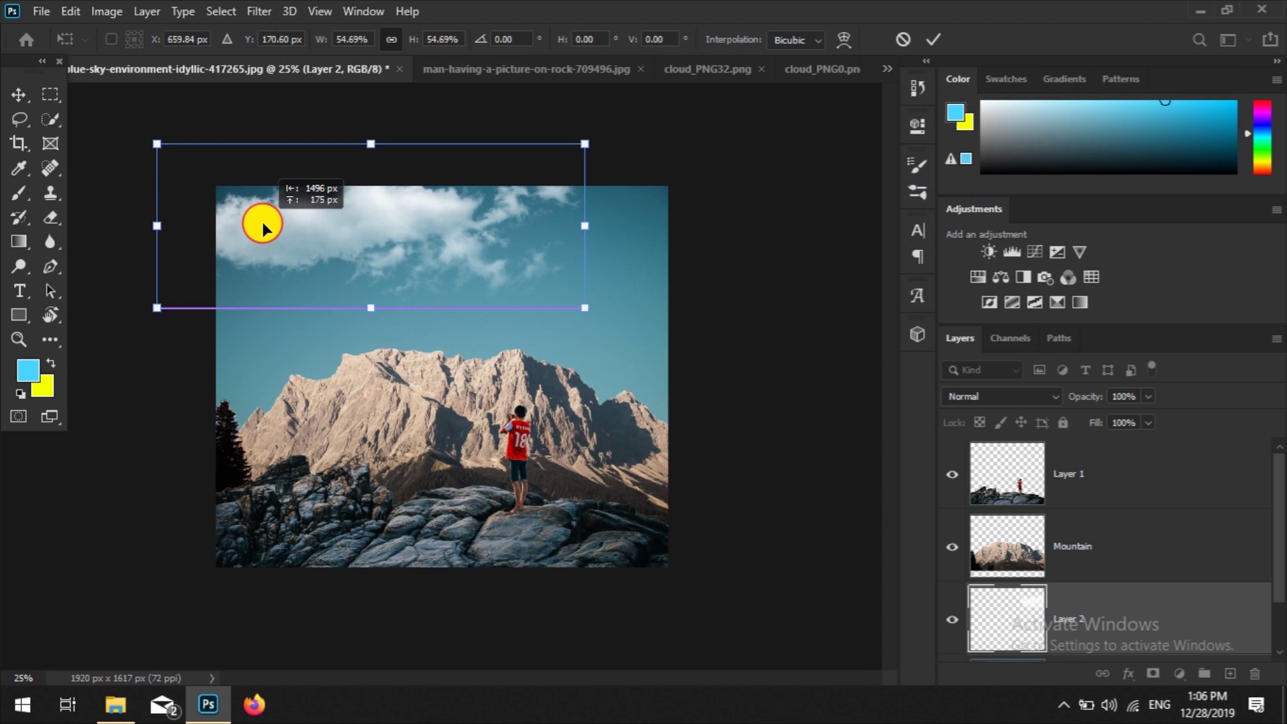
left_click_drag(252, 223, 256, 221)
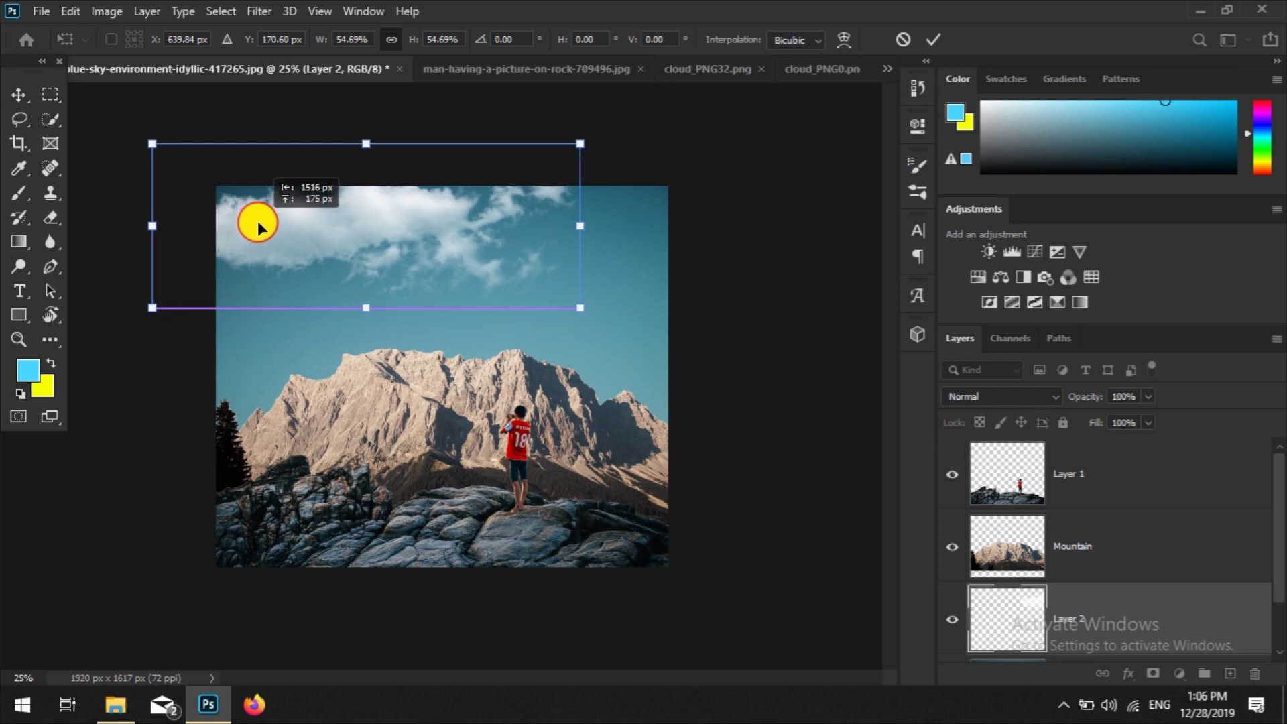
left_click(1073, 624)
Step: Add the cloud_PNG32 cloud to the upper-right sky at about 109% size
left_click(823, 69)
left_click(848, 69)
left_click(704, 69)
left_click(172, 73)
key("ctrl+v")
key("ctrl+t")
left_click_drag(382, 360, 584, 259)
left_click_drag(491, 322, 460, 321)
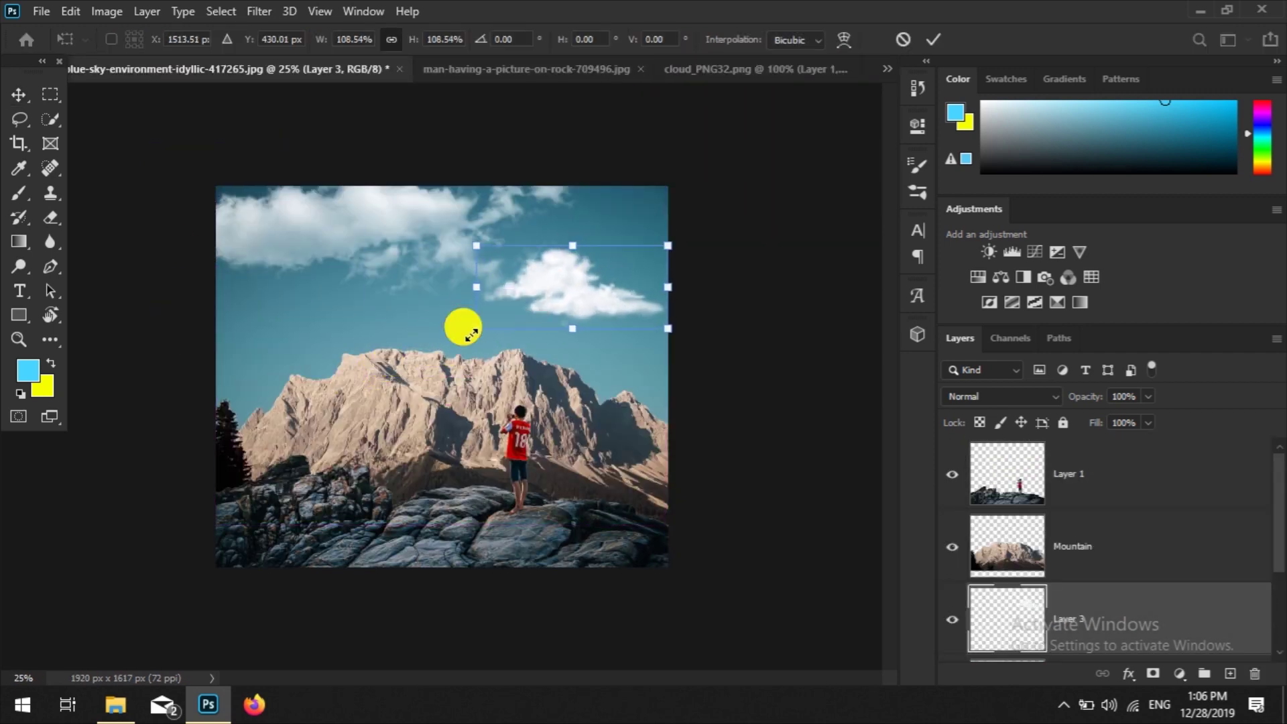
left_click_drag(570, 277, 559, 267)
key("Return")
Step: Duplicate a cloud and place the copy lower left above the mountain slope
scroll(1046, 526, "down", 2)
scroll(1046, 527, "up", 2)
mouse_move(566, 285)
left_mouse_down()
mouse_move(268, 365)
mouse_move(275, 356)
mouse_move(297, 363)
mouse_move(281, 380)
left_mouse_up()
key("ctrl+t")
key("Return")
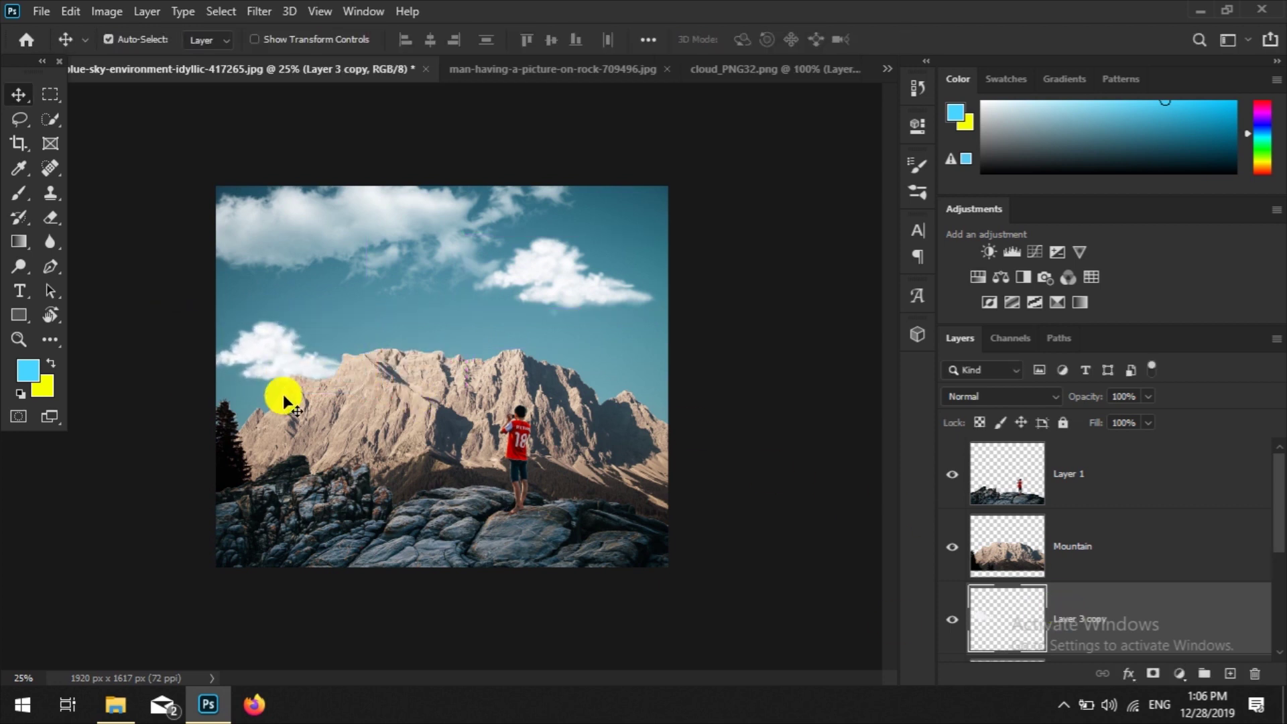
left_click_drag(285, 364, 288, 359)
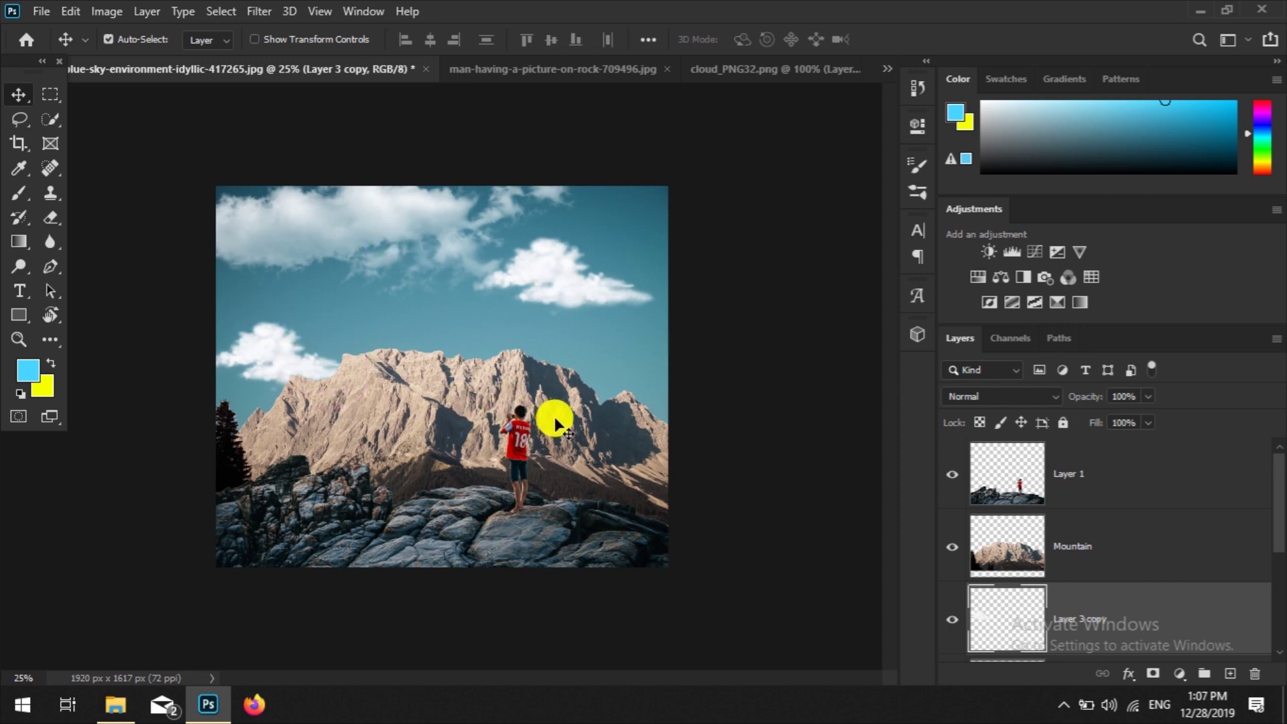
scroll(1073, 585, "down", 3)
left_click(952, 553)
Step: Name the upper-right cloud layer 'Upper Right Cloud'
double_click(1068, 552)
type("Right Clo")
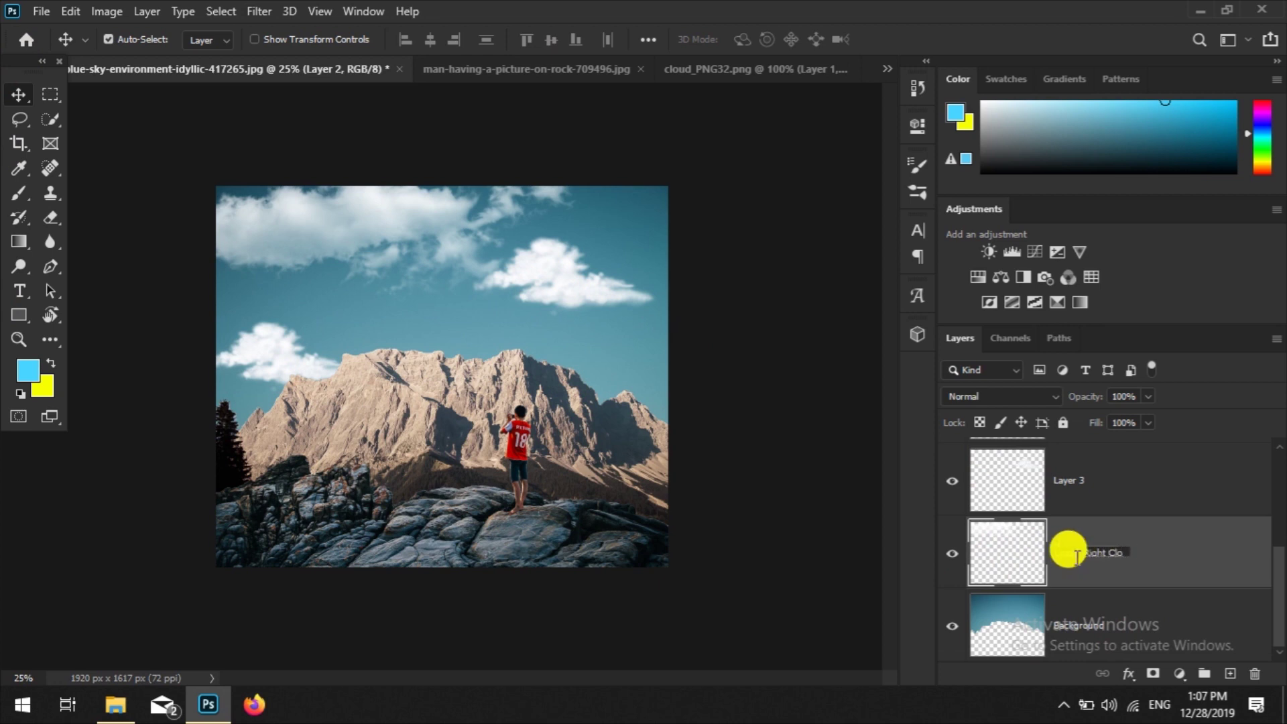
type("ud")
key("Return")
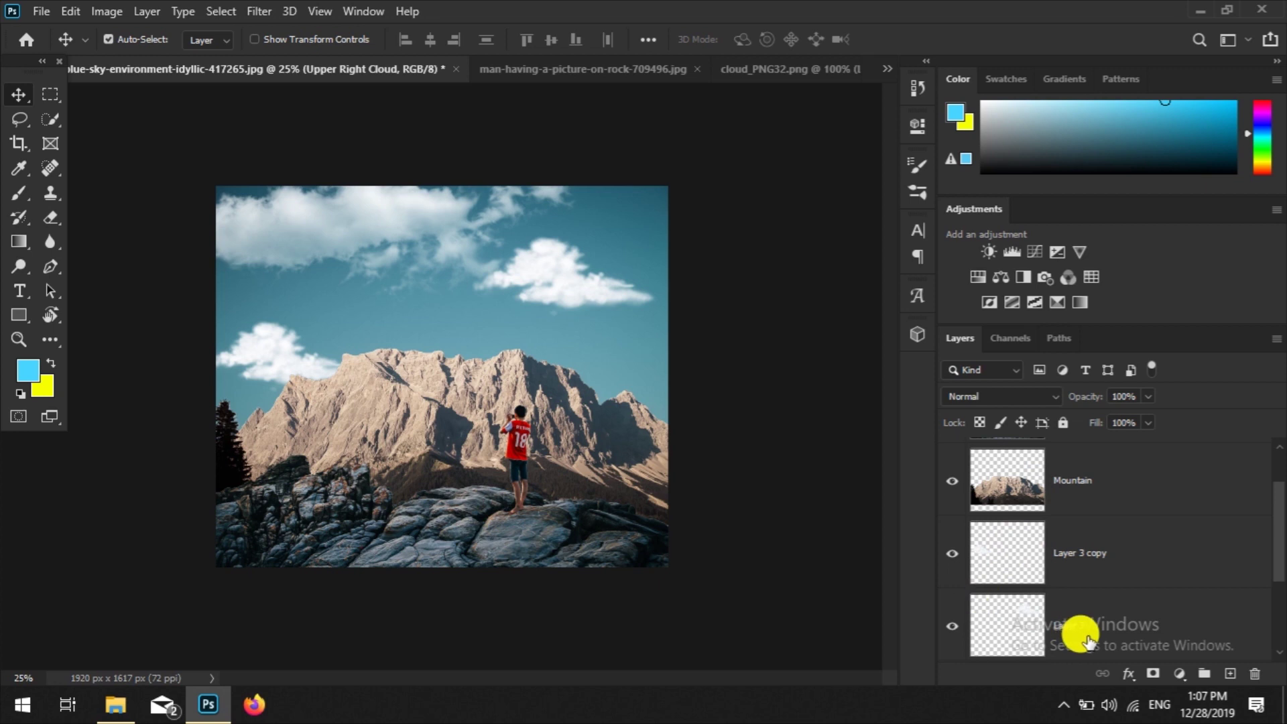
double_click(1078, 476)
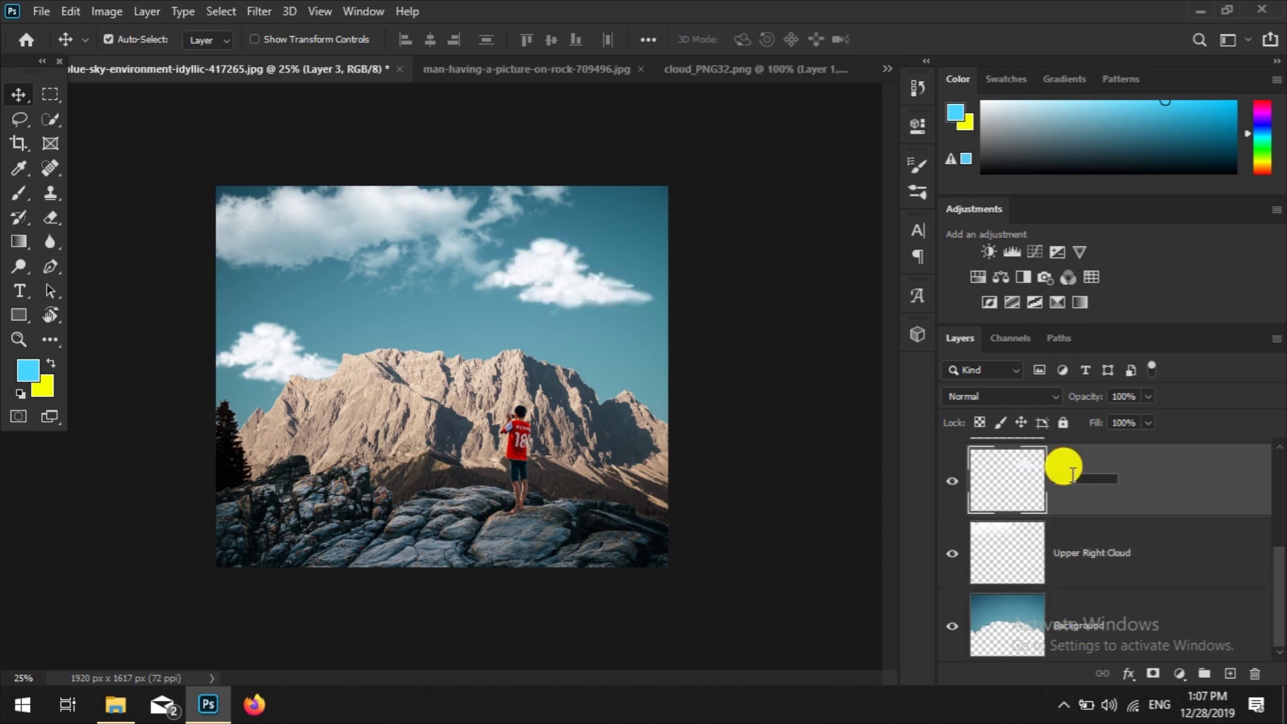
double_click(1107, 554)
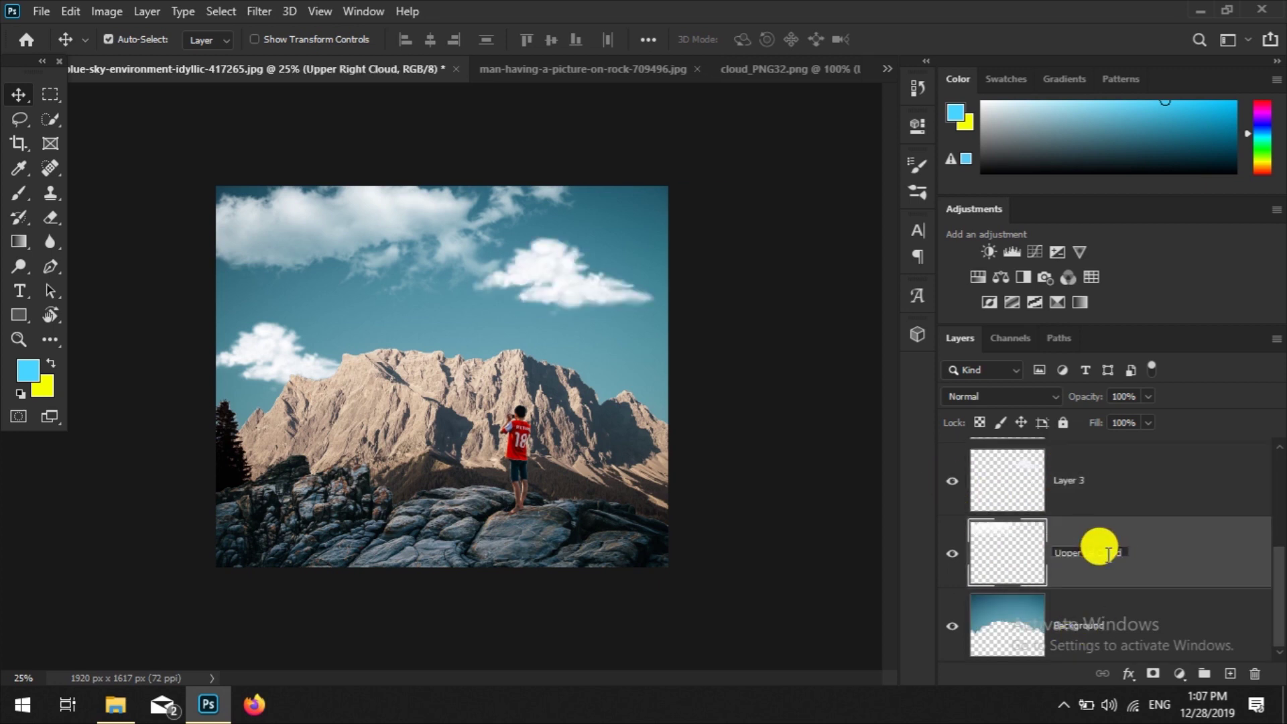
double_click(1069, 478)
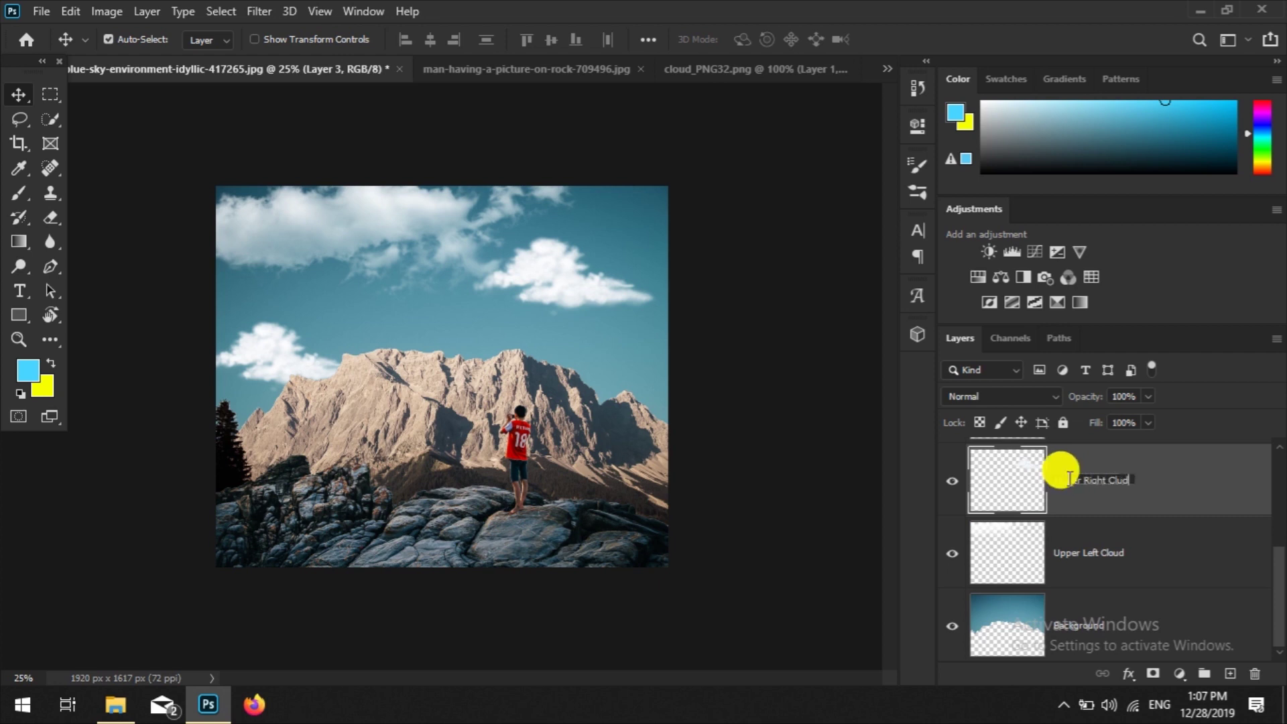
type("ud")
key("Return")
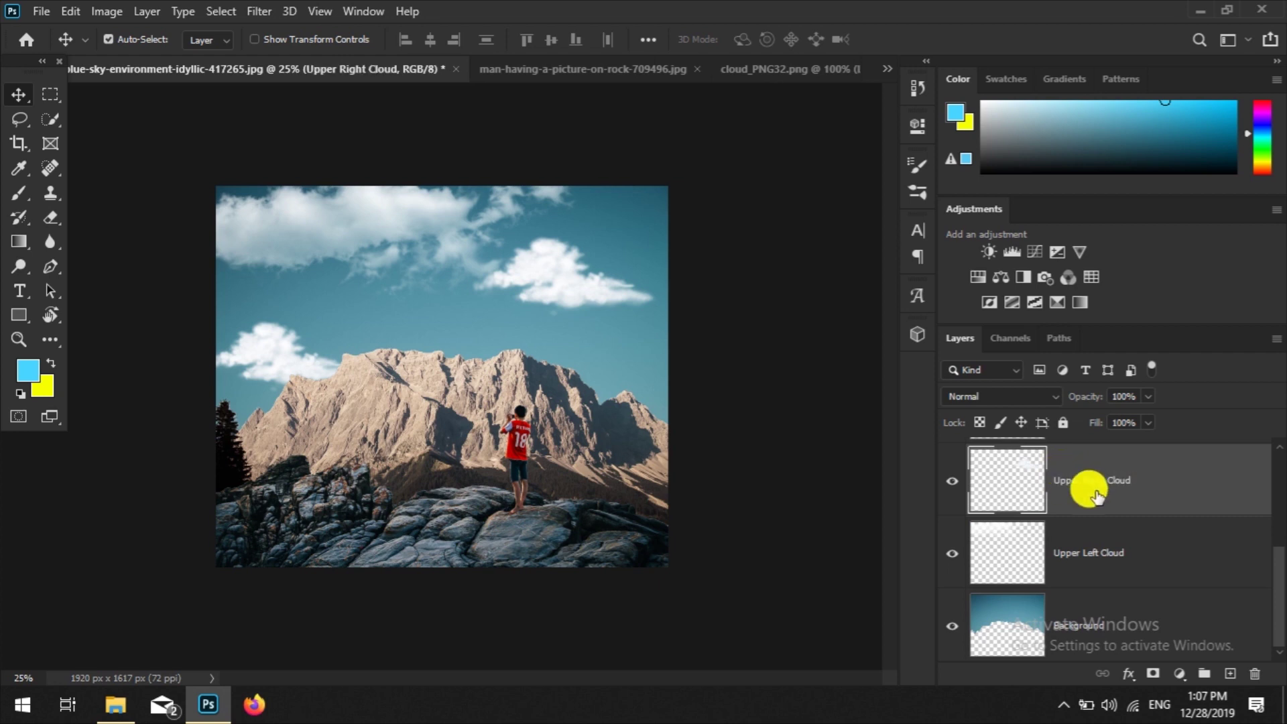
Step: Rename the Layer 3 copy cloud layer to 'Dwon left cloud'
scroll(1097, 496, "up", 2)
double_click(1089, 552)
type("Dwo Clou")
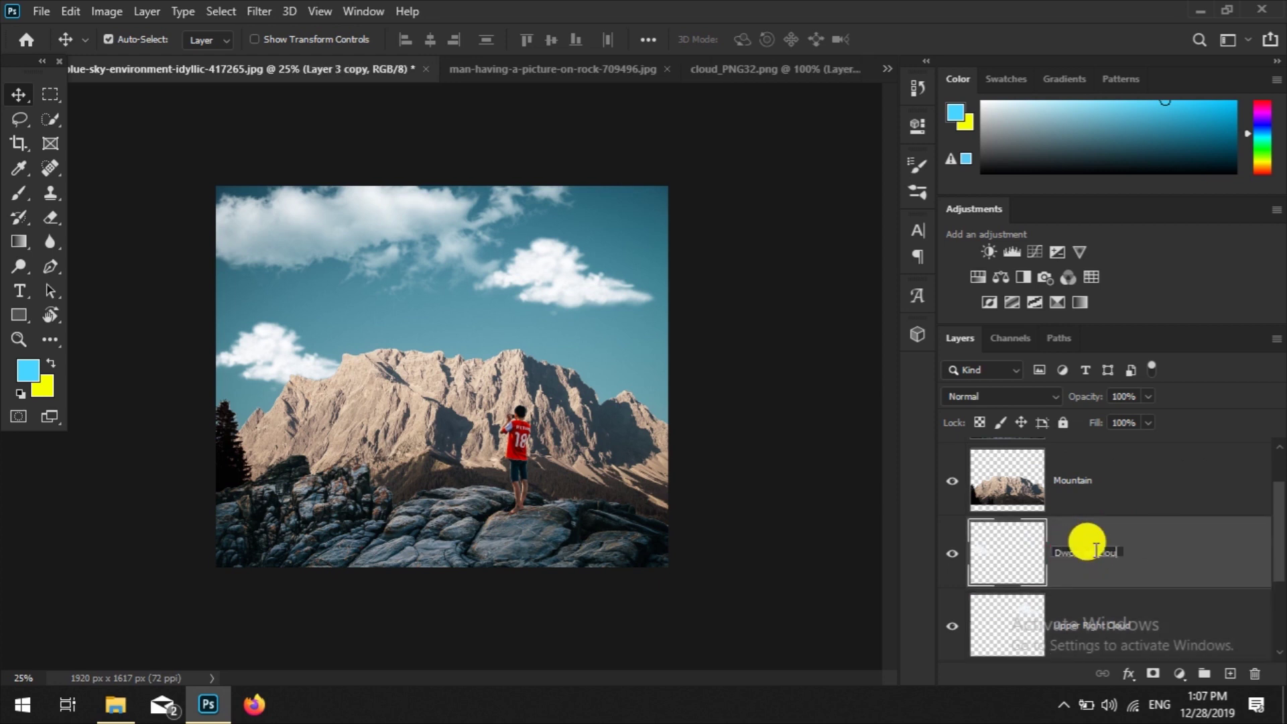
key("Return")
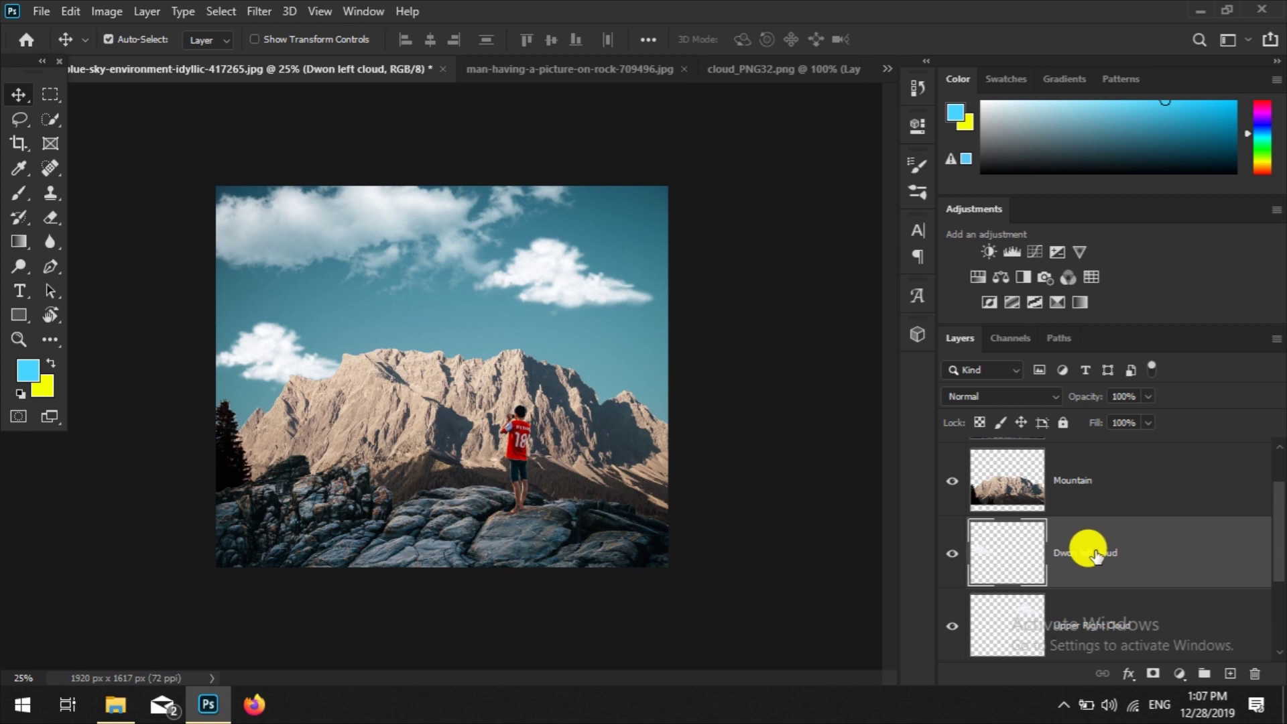
scroll(1094, 562, "up", 1)
scroll(1086, 540, "down", 3)
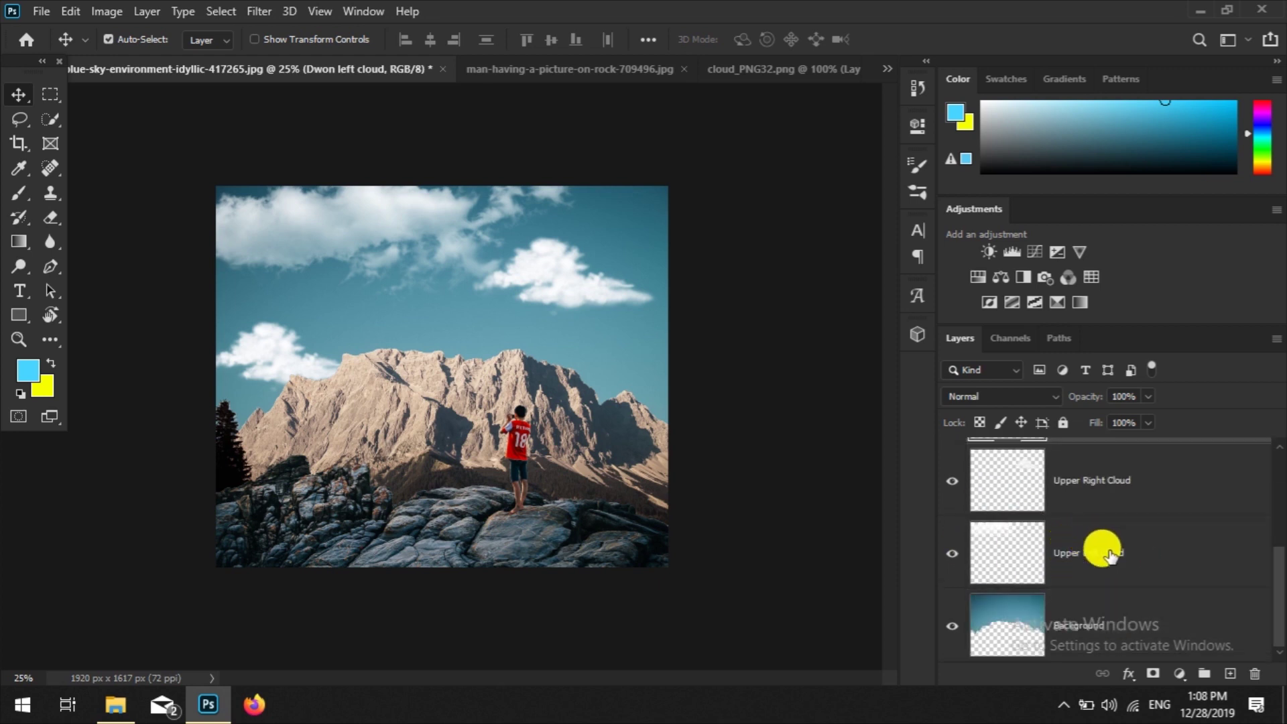
left_click(21, 292)
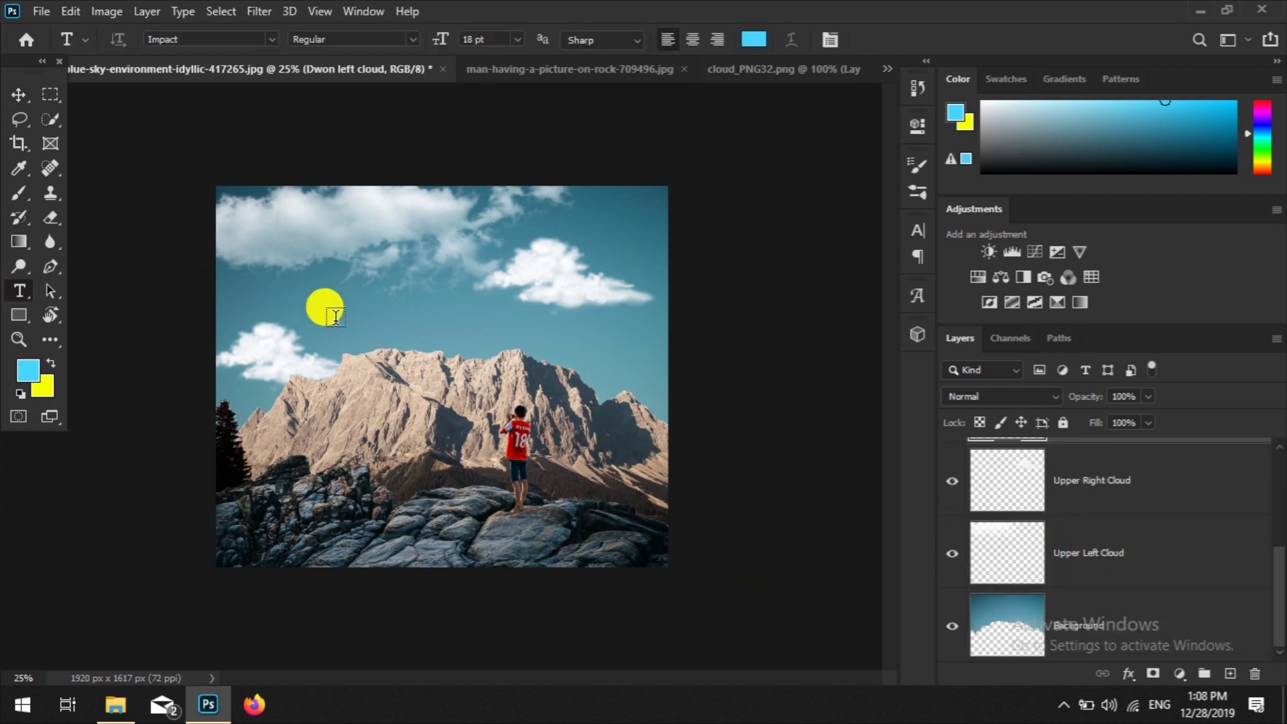
Step: Type 2020 in the sky and set its text colour to white
left_click(401, 305)
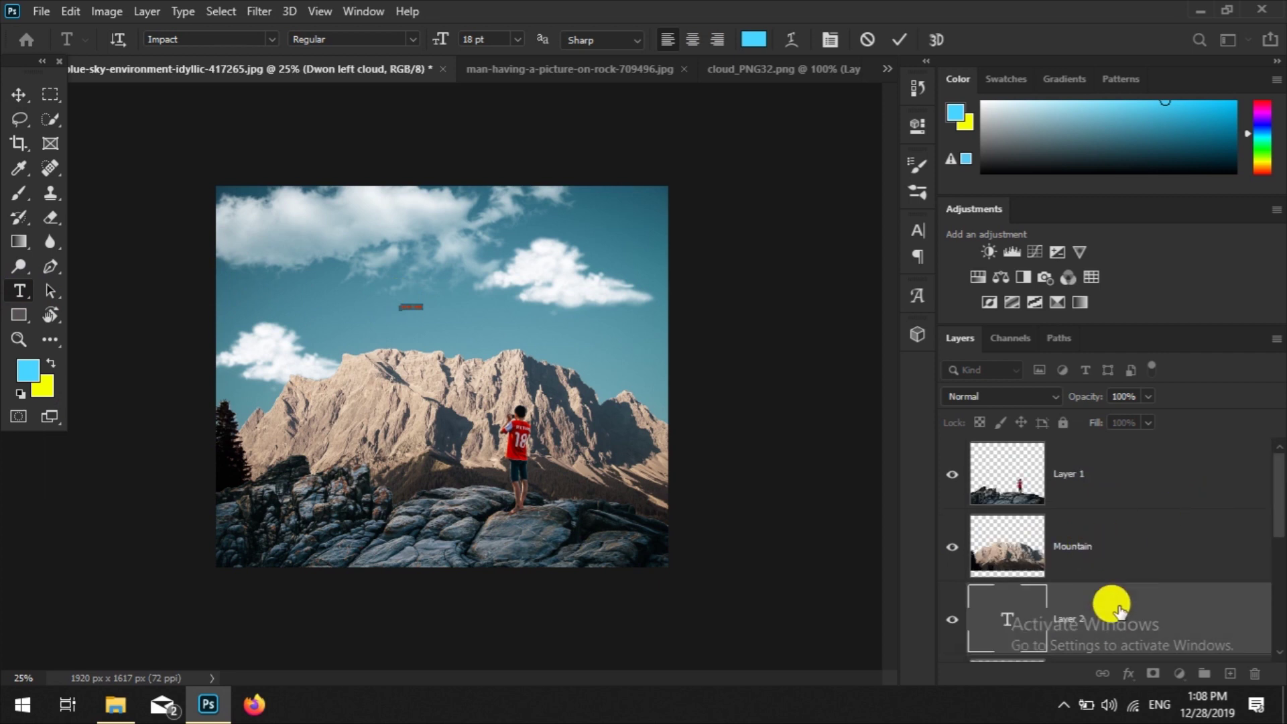
scroll(1086, 549, "up", 2)
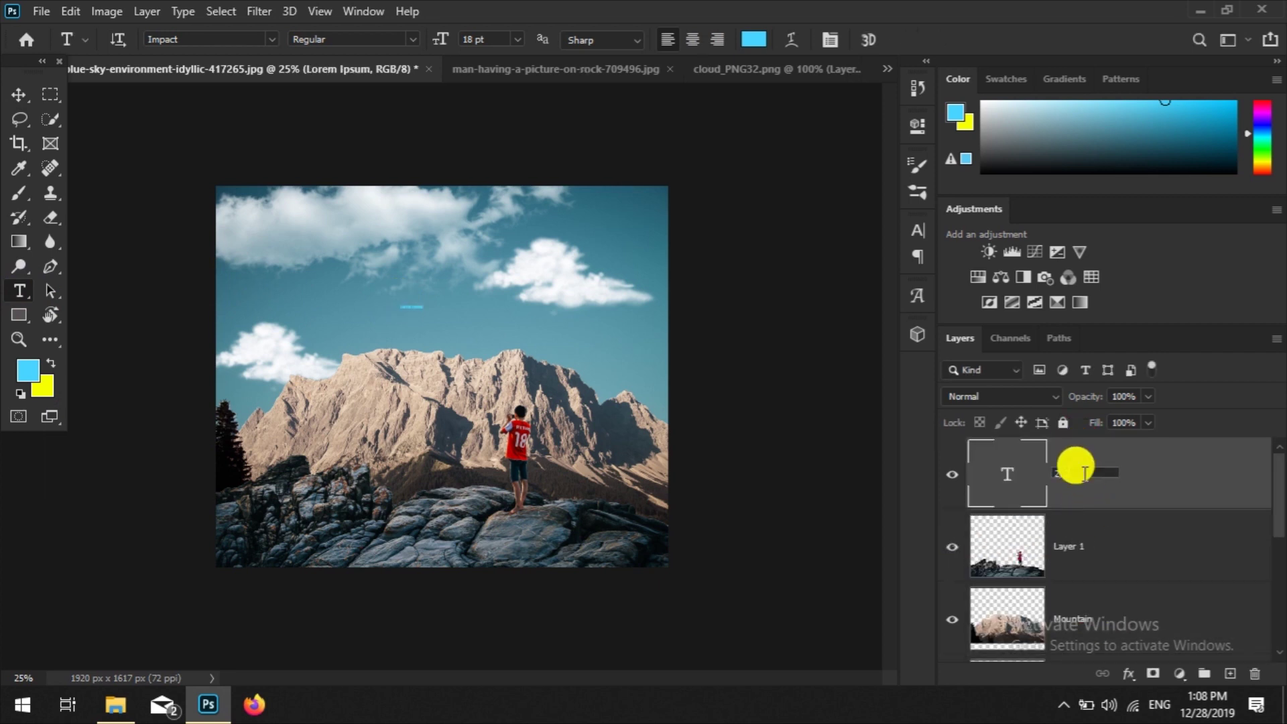
key("Return")
left_click(416, 303)
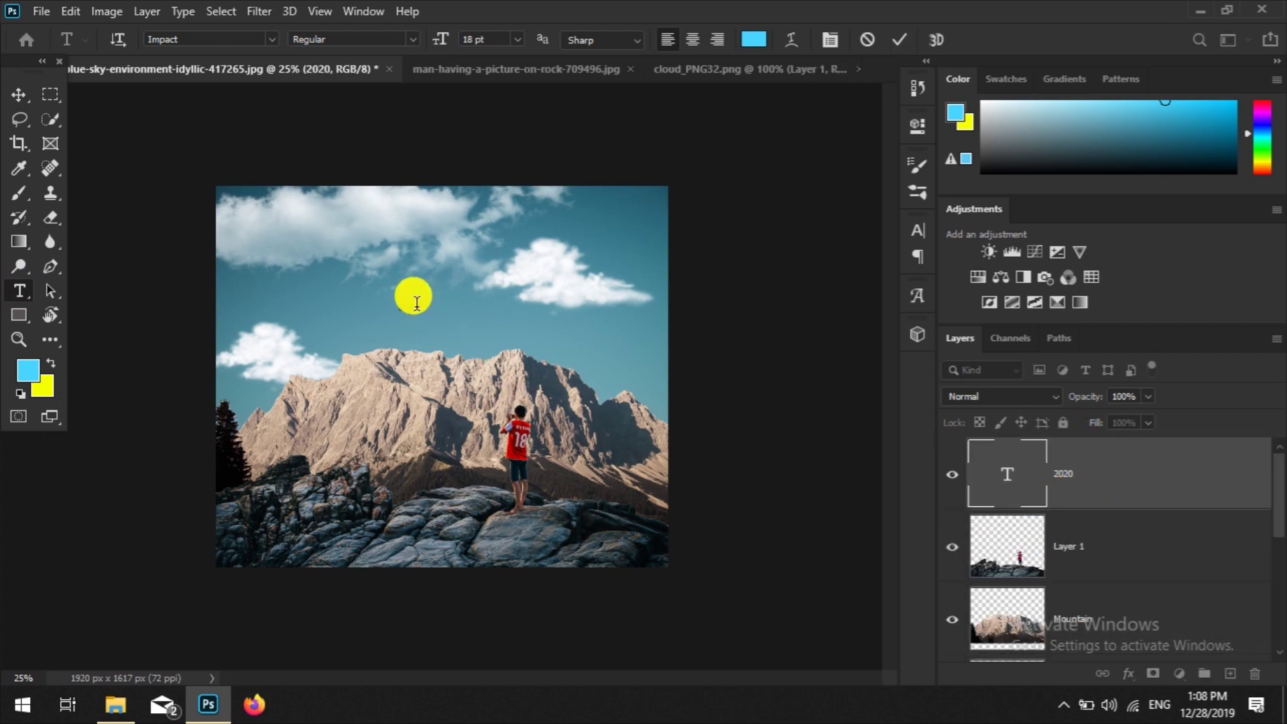
left_click(416, 303)
key("ctrl+a")
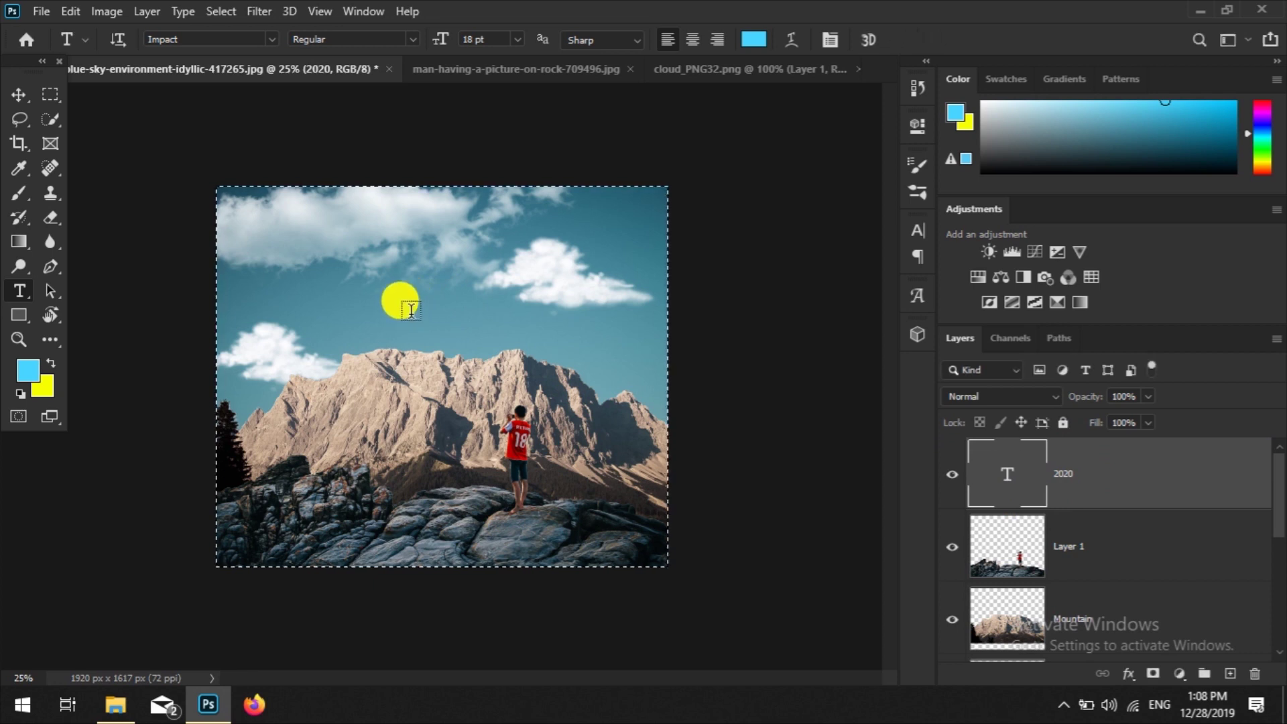
left_click(19, 95)
left_click(308, 153)
key("t")
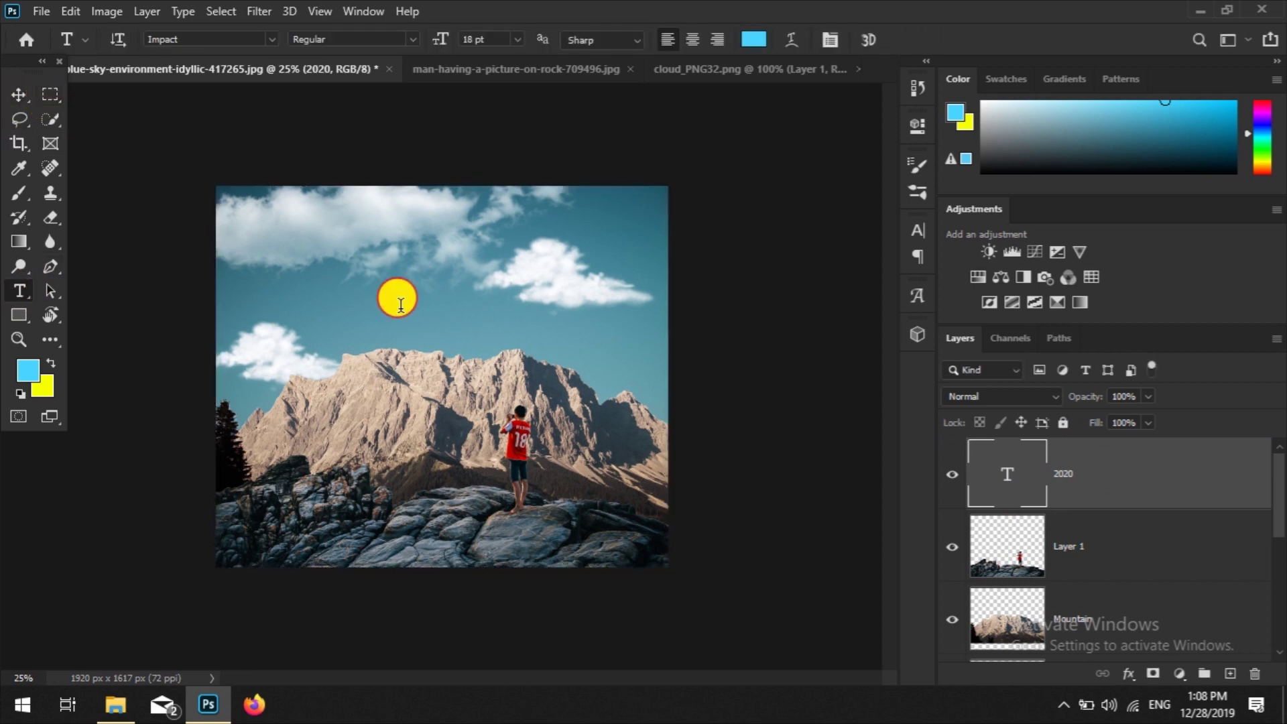
left_click(753, 39)
left_click(789, 85)
left_click(1215, 76)
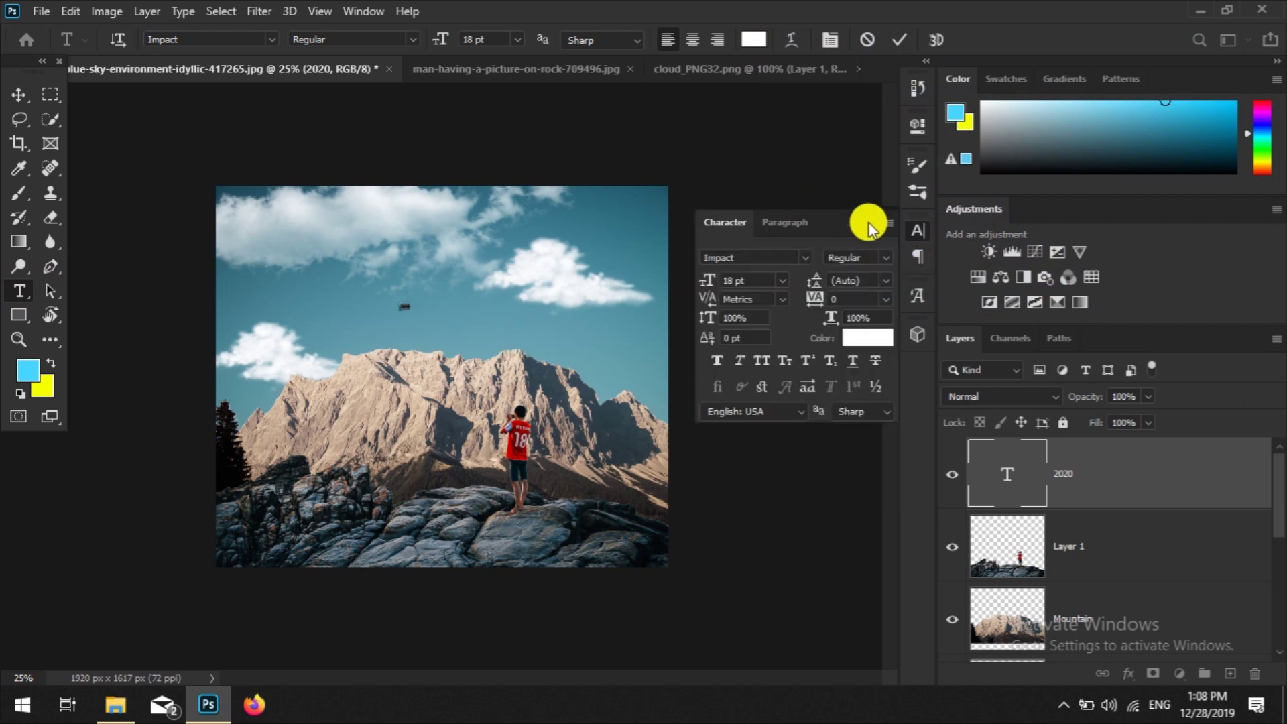
Step: Enlarge the 2020 text layer with a free transform
left_click(19, 94)
left_click(308, 250)
key("ctrl+t")
scroll(1130, 555, "up", 3)
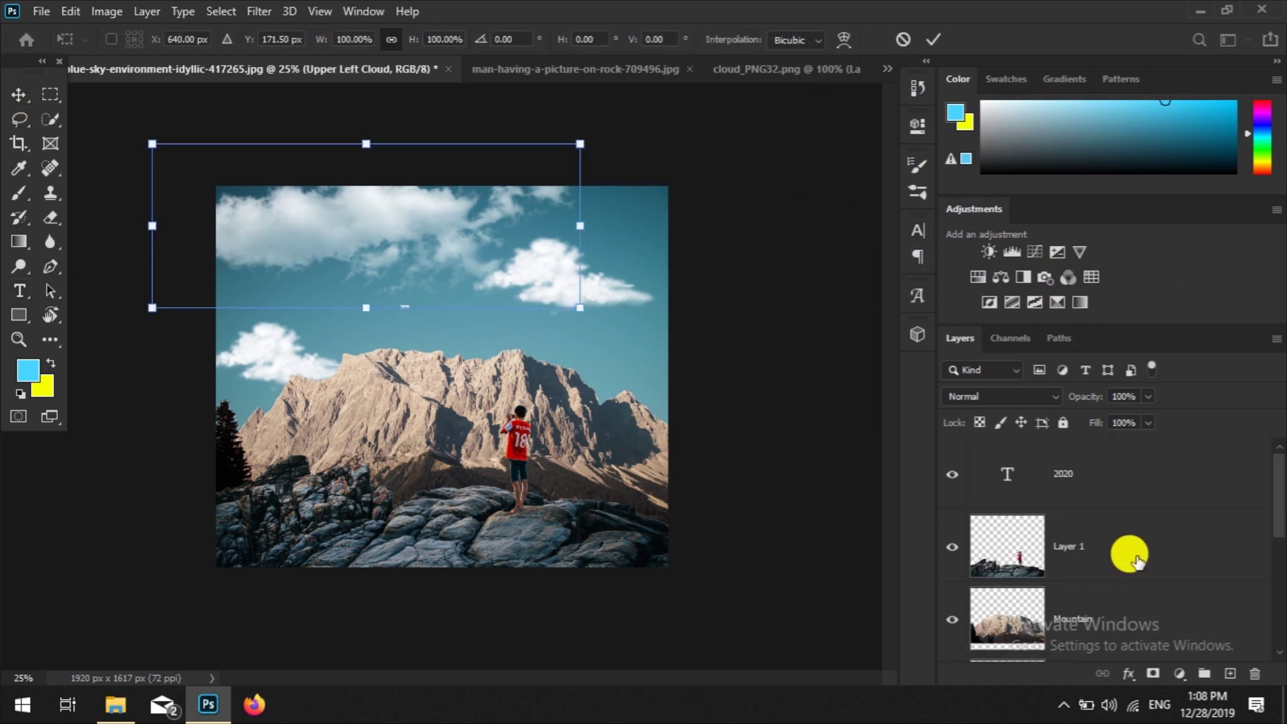
left_click(1073, 474)
key("ctrl+t")
mouse_move(410, 299)
left_mouse_down()
mouse_move(562, 340)
mouse_move(594, 396)
mouse_move(525, 348)
left_mouse_up()
key("Return")
Step: Restack the 2020 layer just below the Mountain layer
scroll(1149, 595, "down", 2)
scroll(1100, 509, "up", 2)
mouse_move(1100, 508)
left_mouse_down()
mouse_move(1110, 664)
mouse_move(1100, 529)
left_mouse_up()
left_click_drag(492, 351, 497, 355)
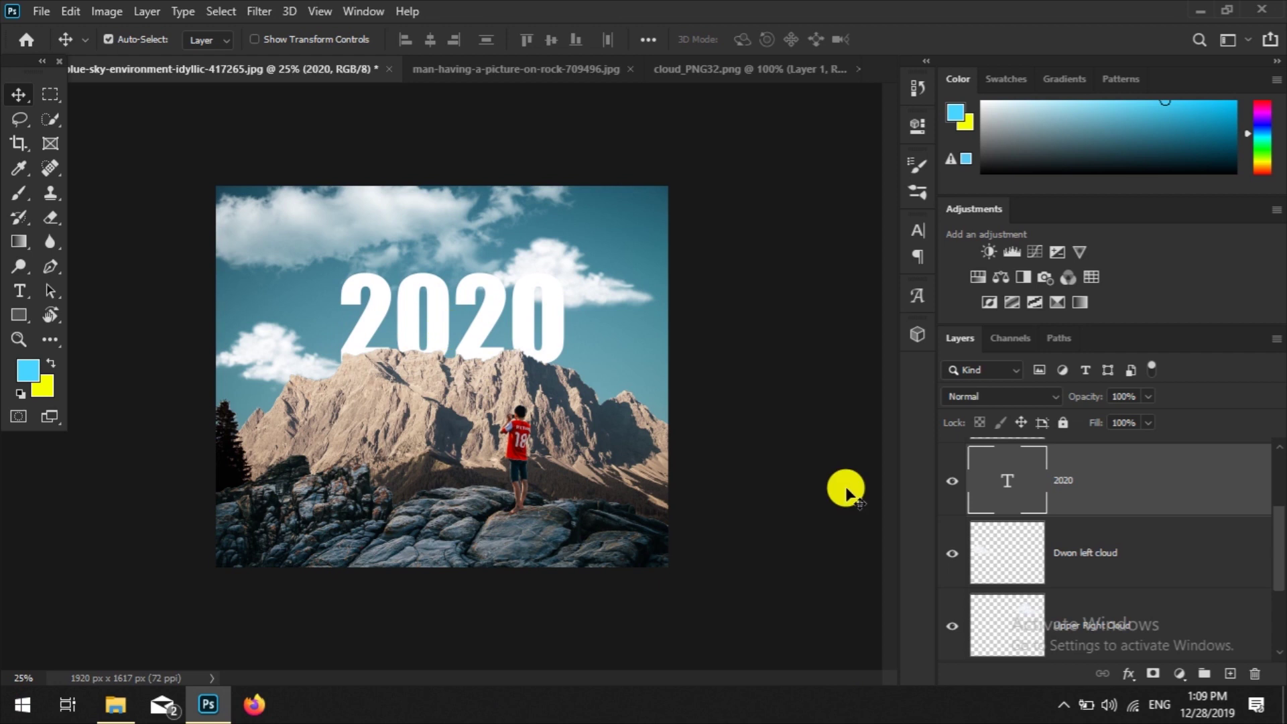
scroll(1092, 509, "up", 2)
scroll(1091, 508, "down", 1)
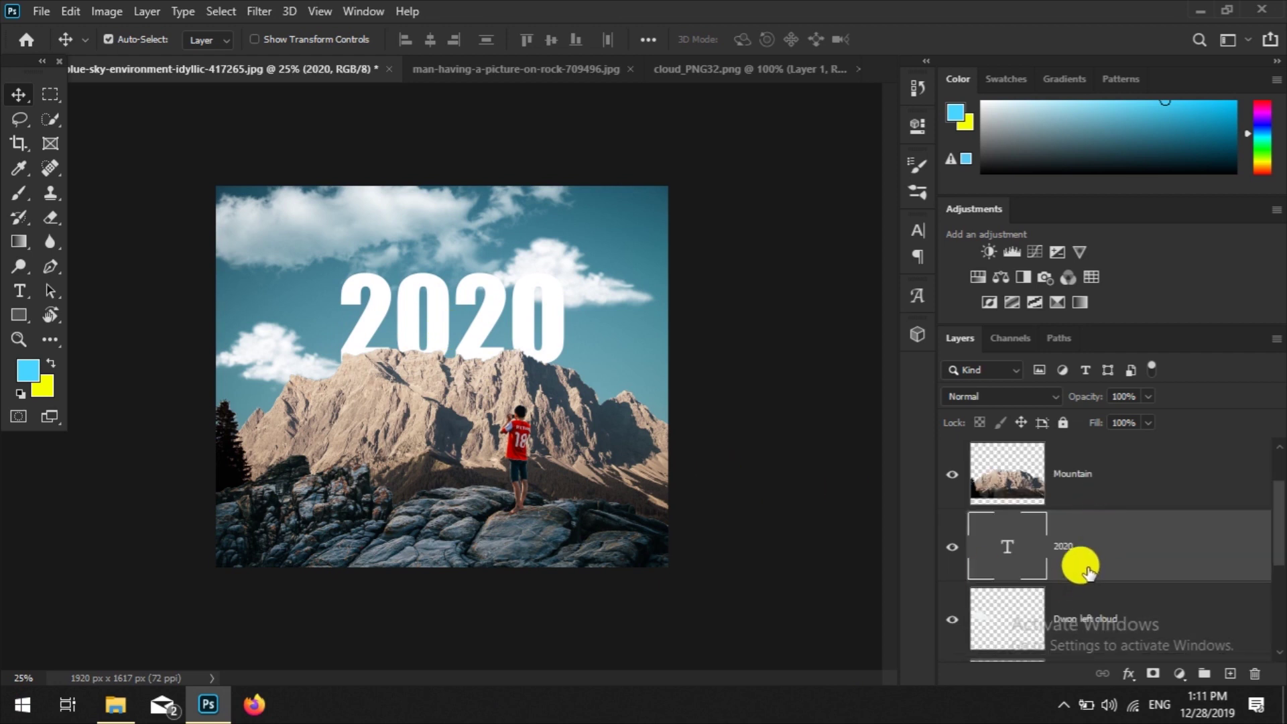
left_click(1130, 674)
Step: Apply Inner Shadow to 2020: 32% opacity, -5° angle, 34 px distance, 46% choke, 18 px size
left_click(1163, 499)
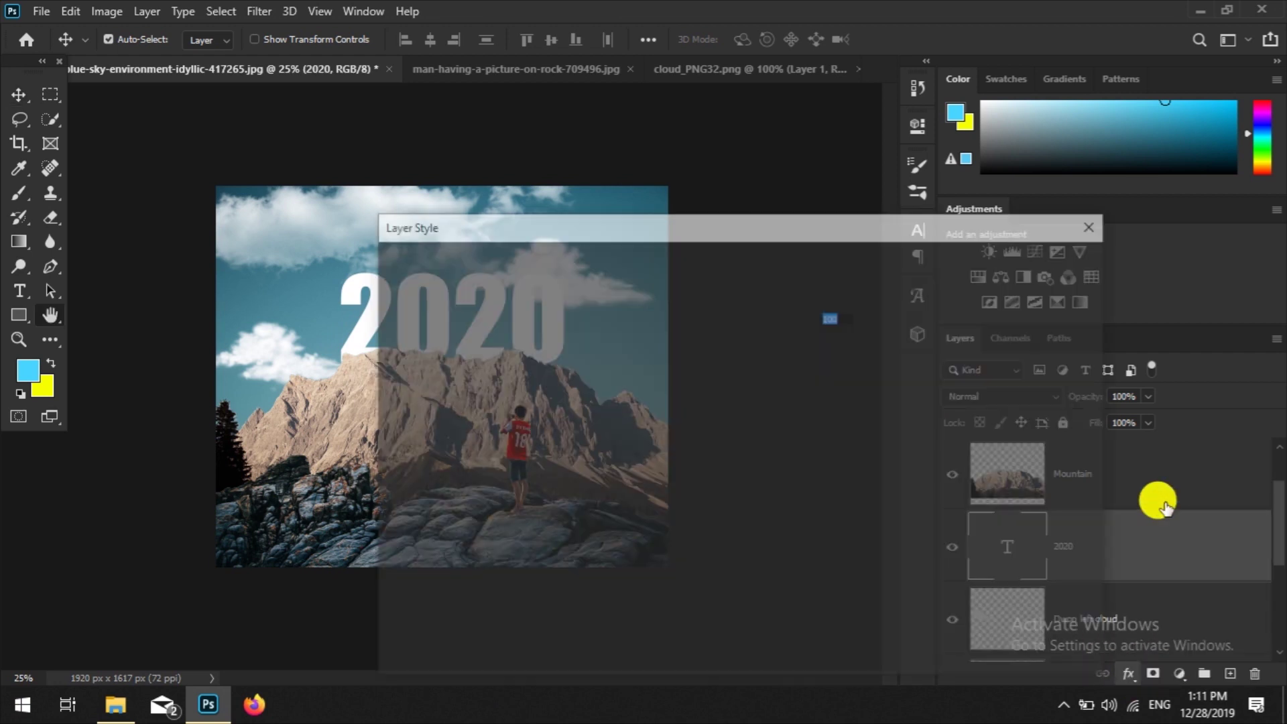
left_click(392, 410)
left_click(470, 411)
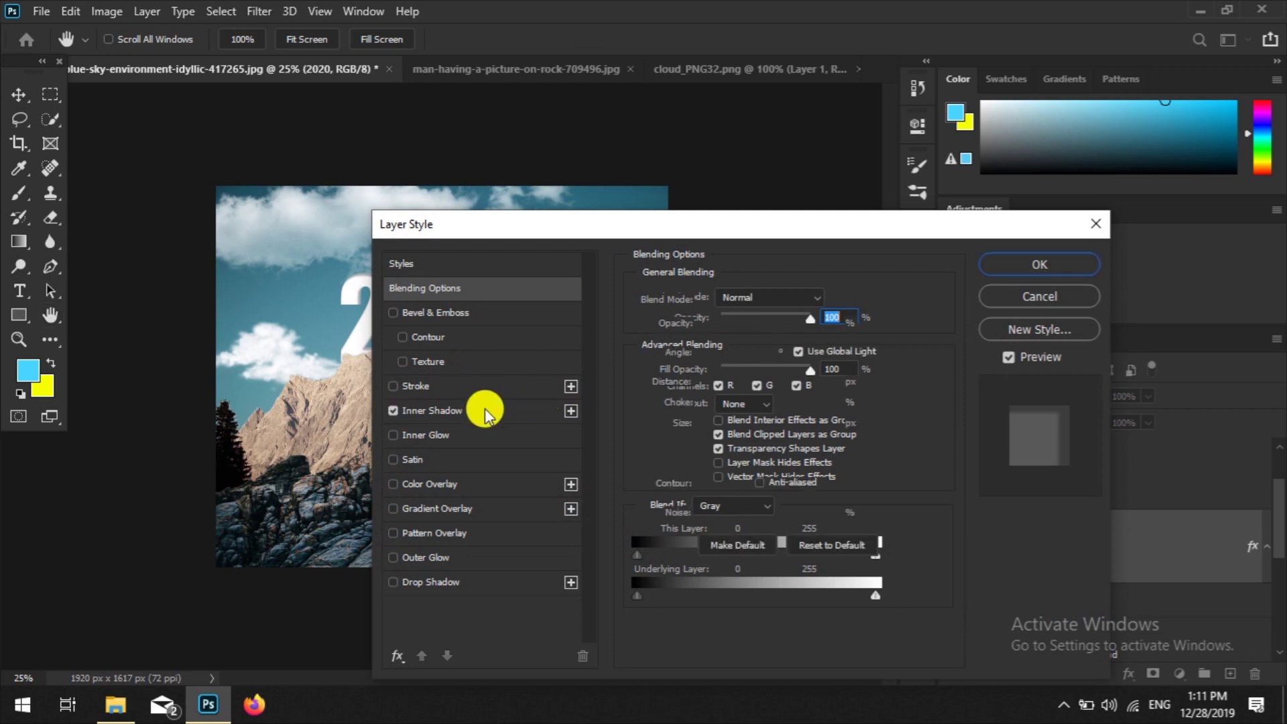
mouse_move(784, 224)
left_mouse_down()
mouse_move(826, 221)
mouse_move(1051, 139)
left_mouse_up()
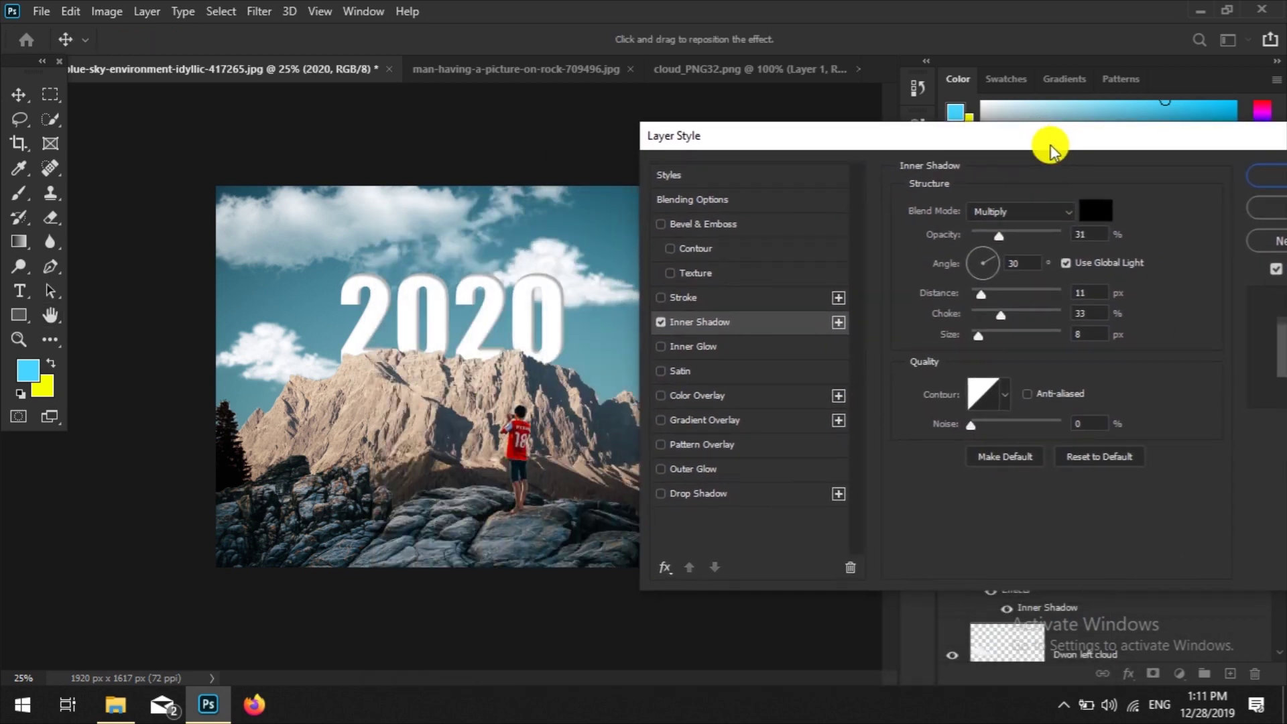
mouse_move(1005, 236)
left_mouse_down()
mouse_move(991, 273)
mouse_move(1002, 305)
left_mouse_up()
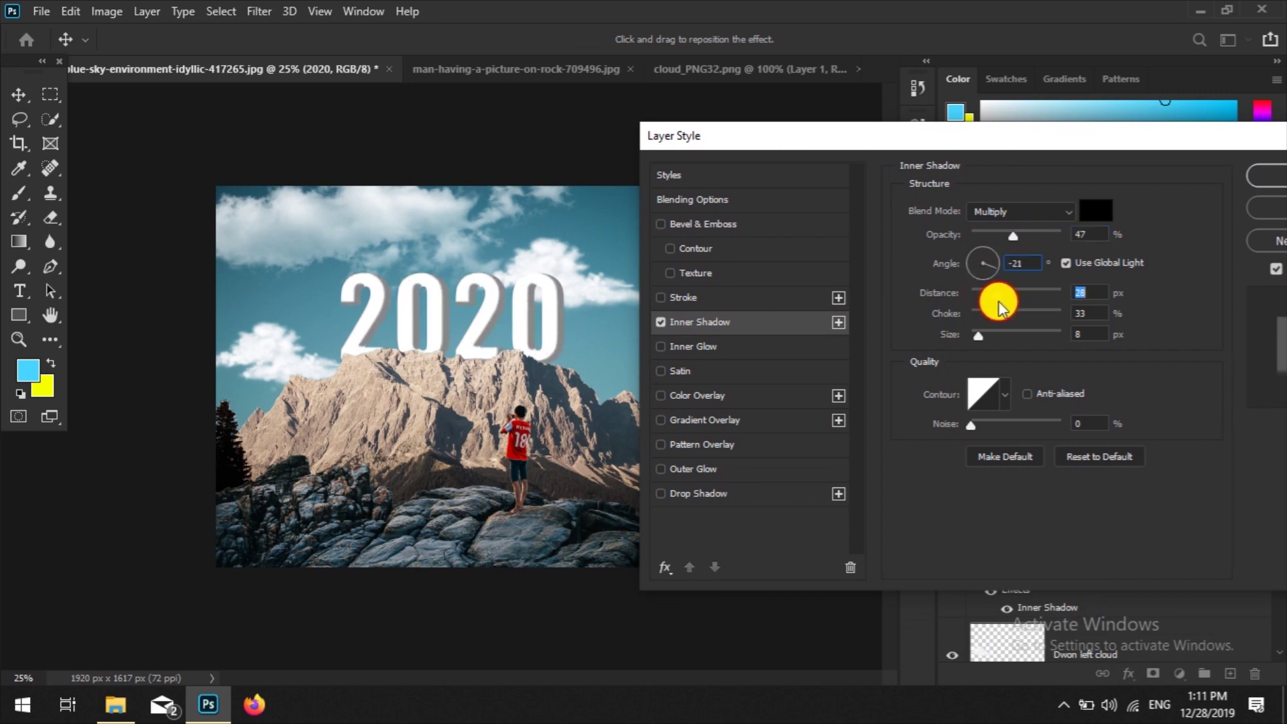
left_click(995, 264)
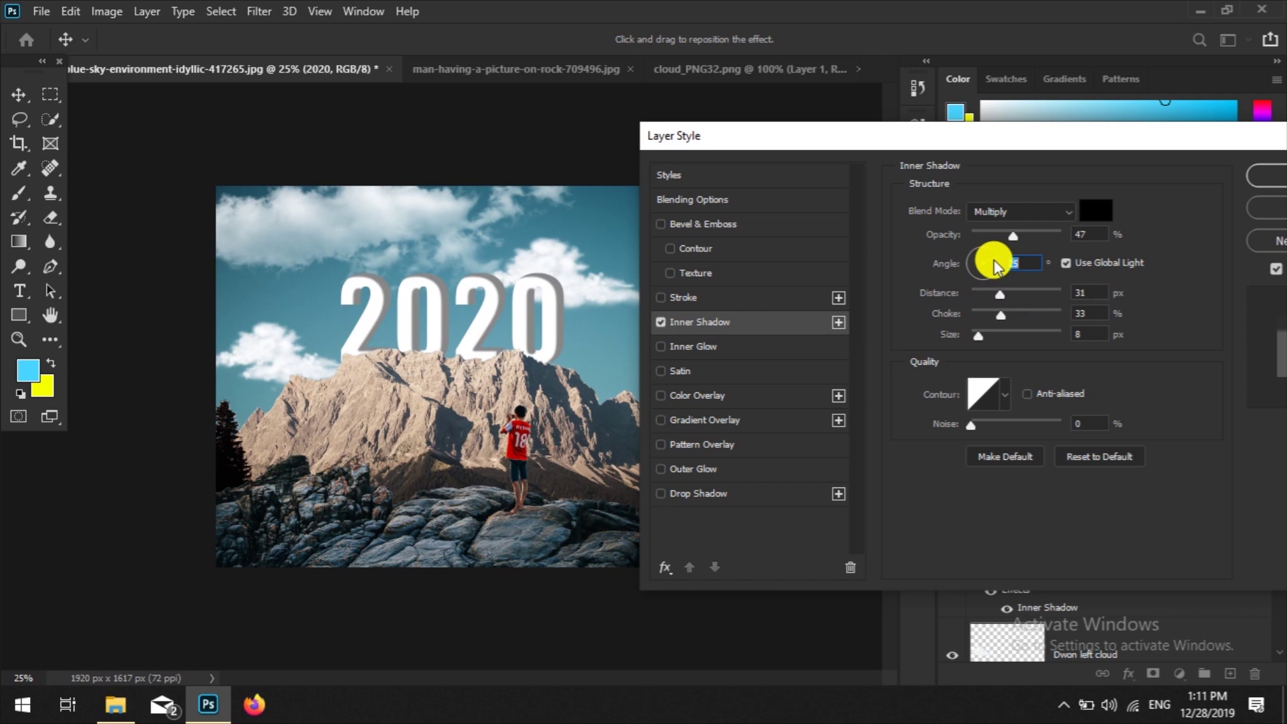
left_click_drag(995, 270, 991, 273)
left_click_drag(1004, 324, 1020, 330)
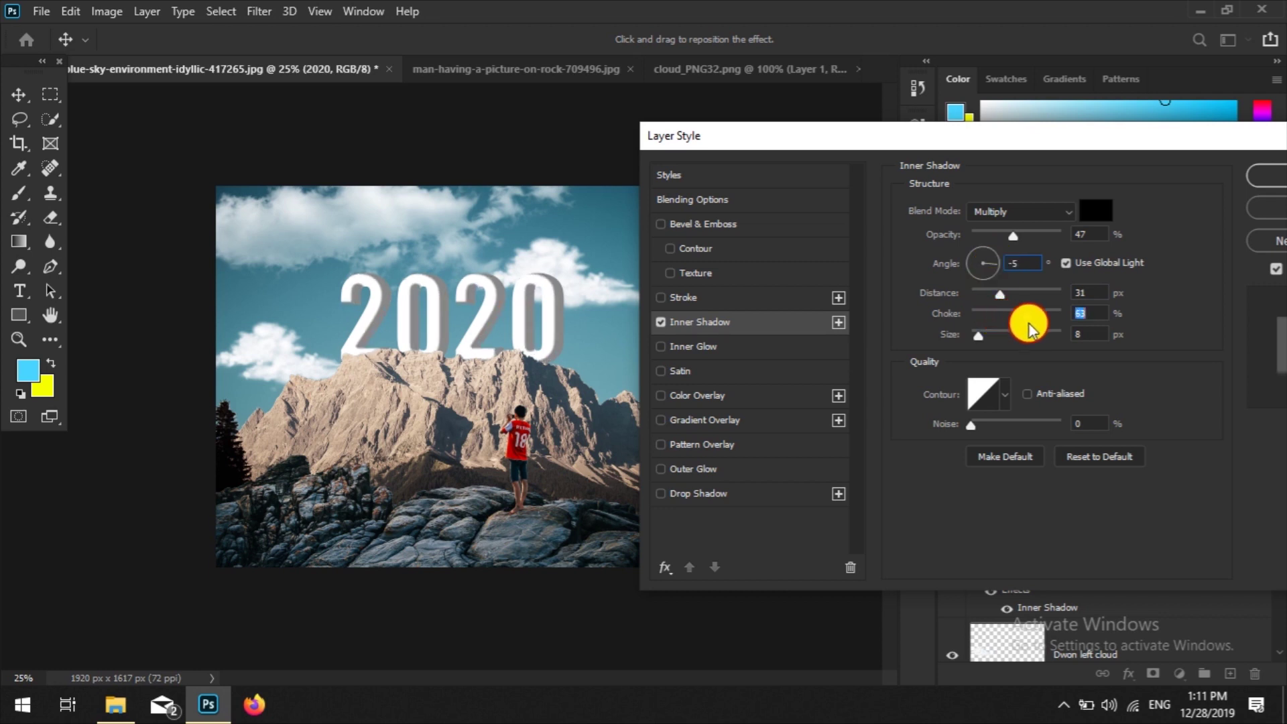
left_click_drag(978, 335, 985, 347)
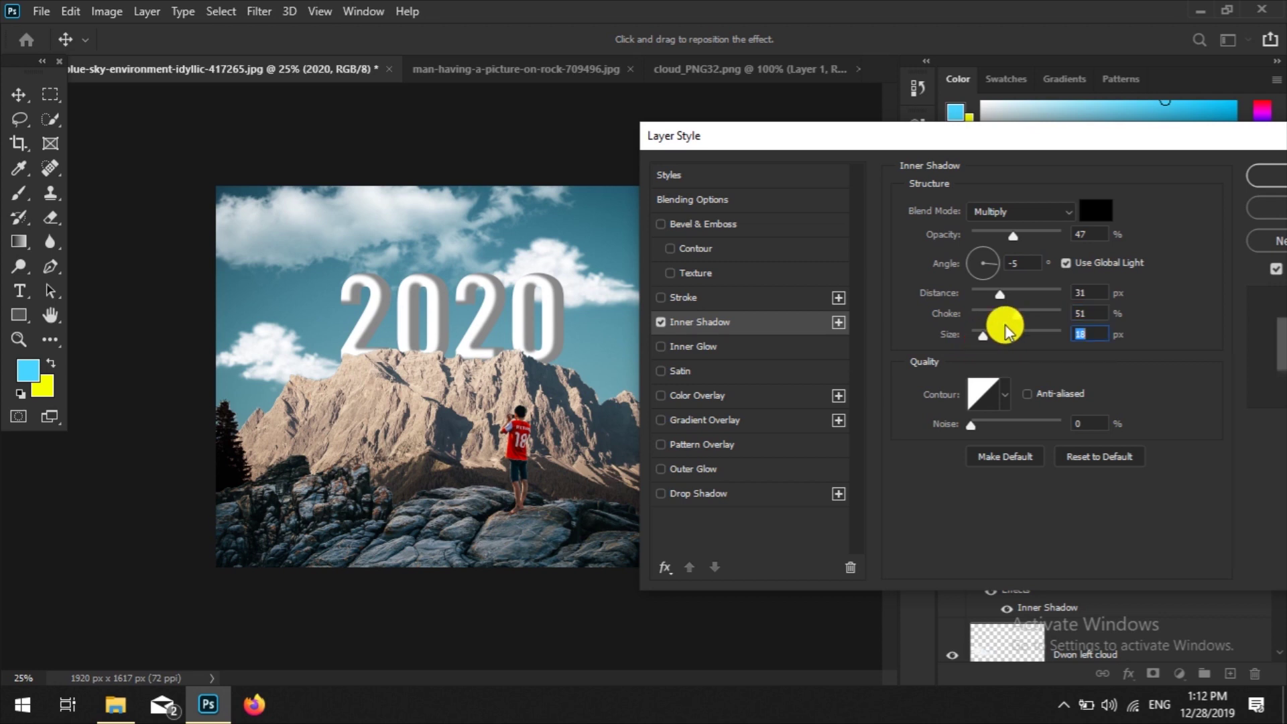
left_click_drag(1017, 315, 1013, 318)
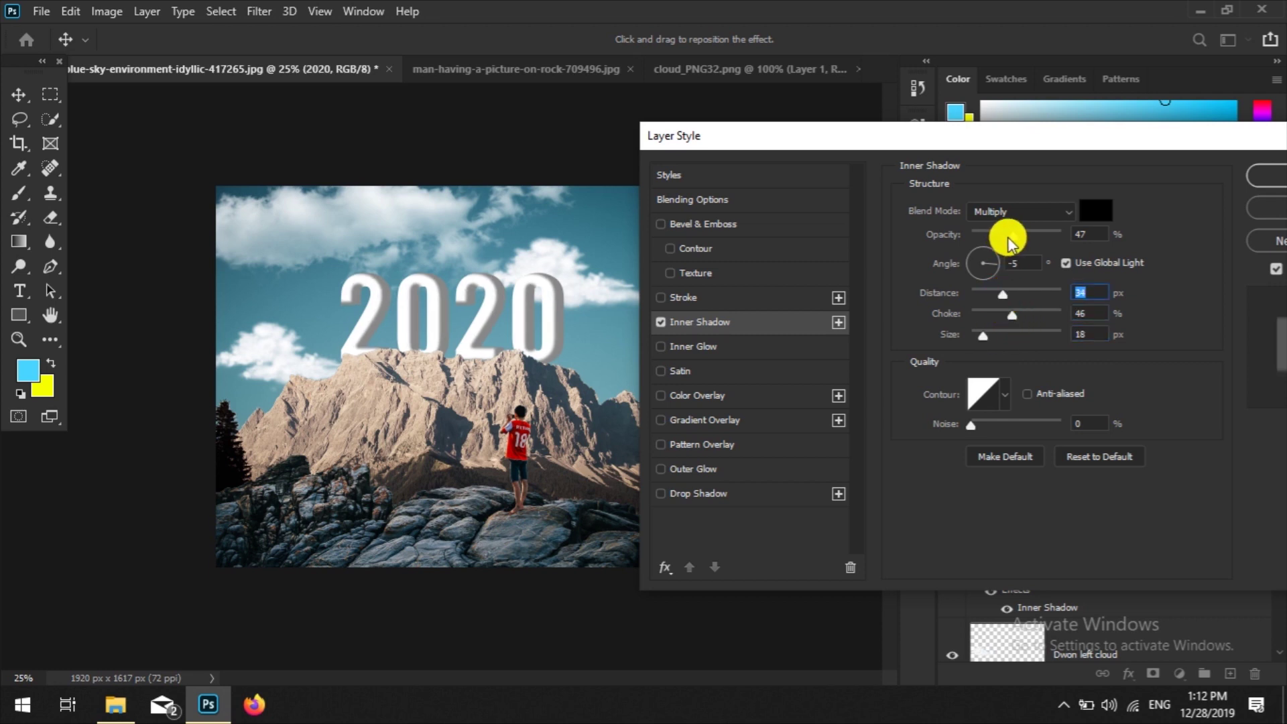
left_click_drag(1008, 236, 1001, 242)
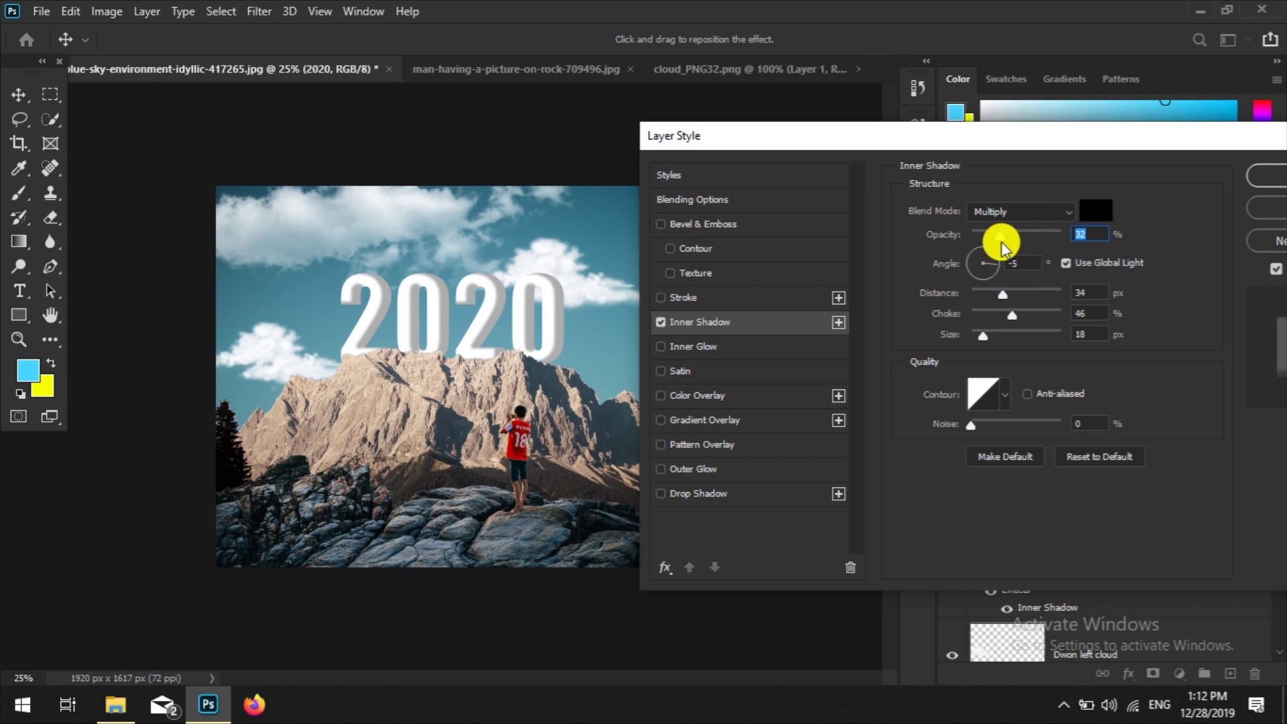
left_click_drag(1093, 157, 1007, 159)
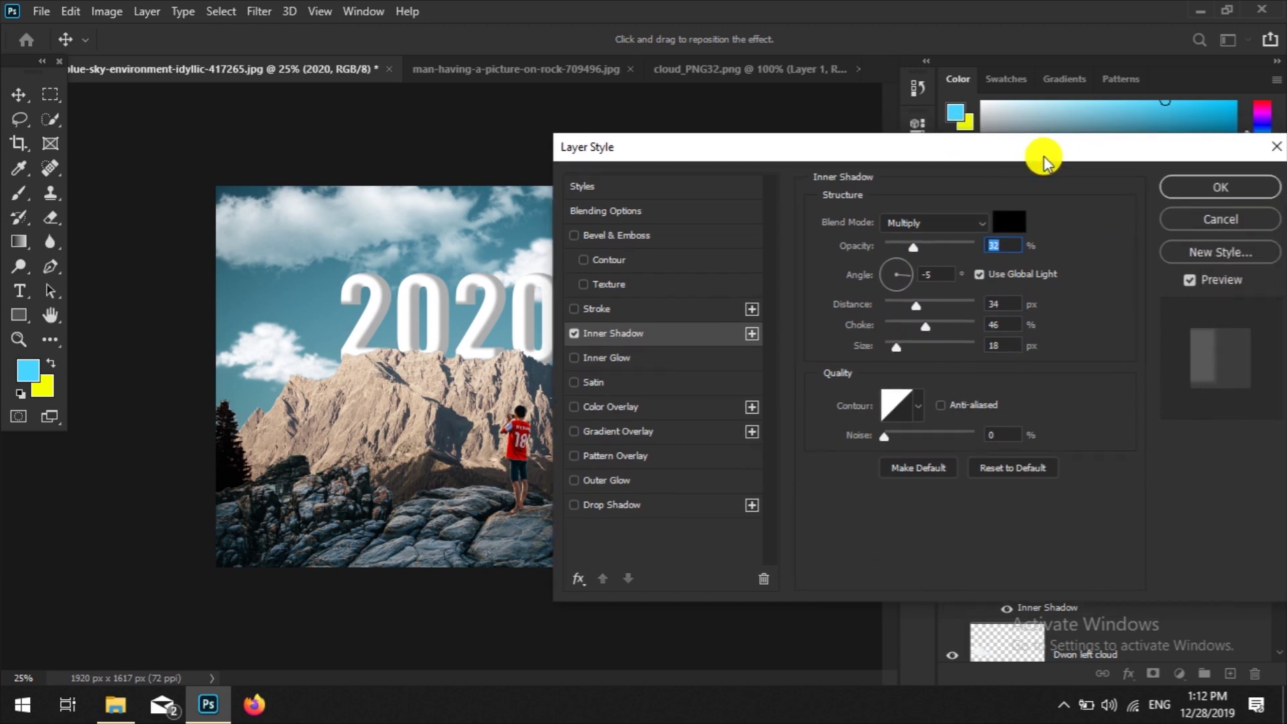
left_click(1178, 184)
left_click_drag(553, 341, 550, 343)
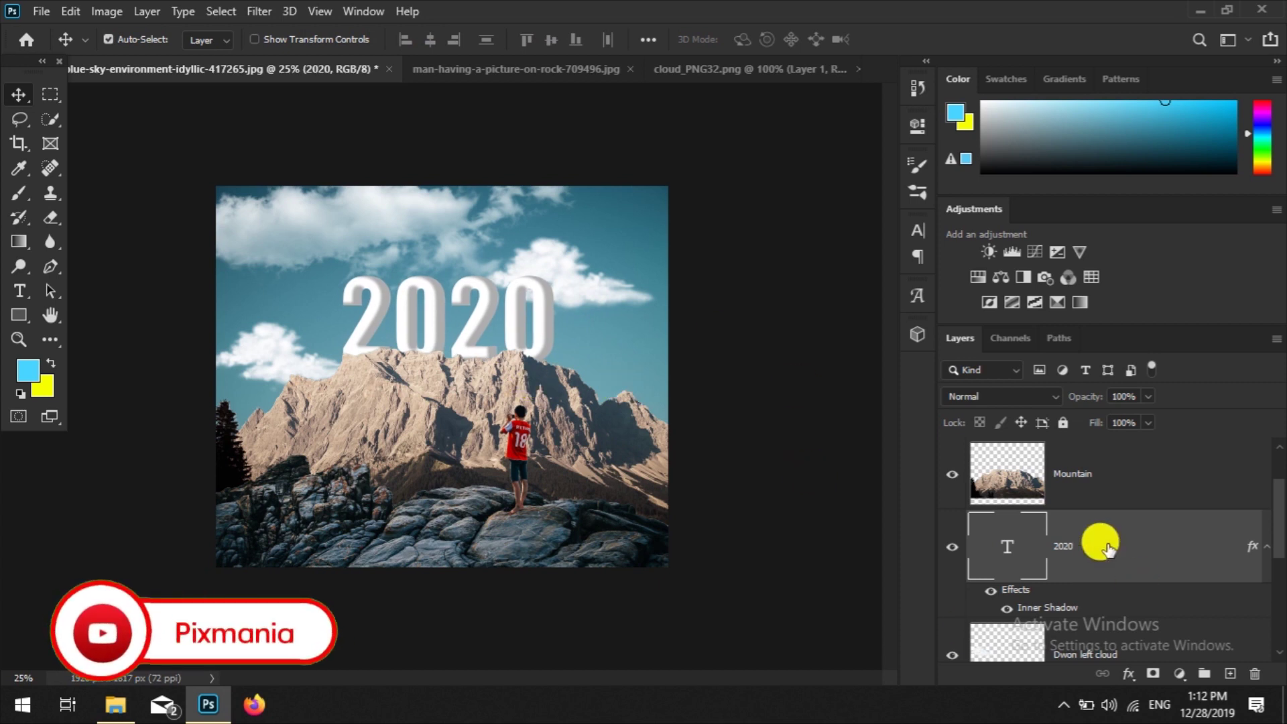
left_click(41, 11)
Step: Open the Christmas images: hat, ribbon, bells, star and bauble
left_click(48, 49)
left_click(371, 320)
left_click(320, 335, "ctrl")
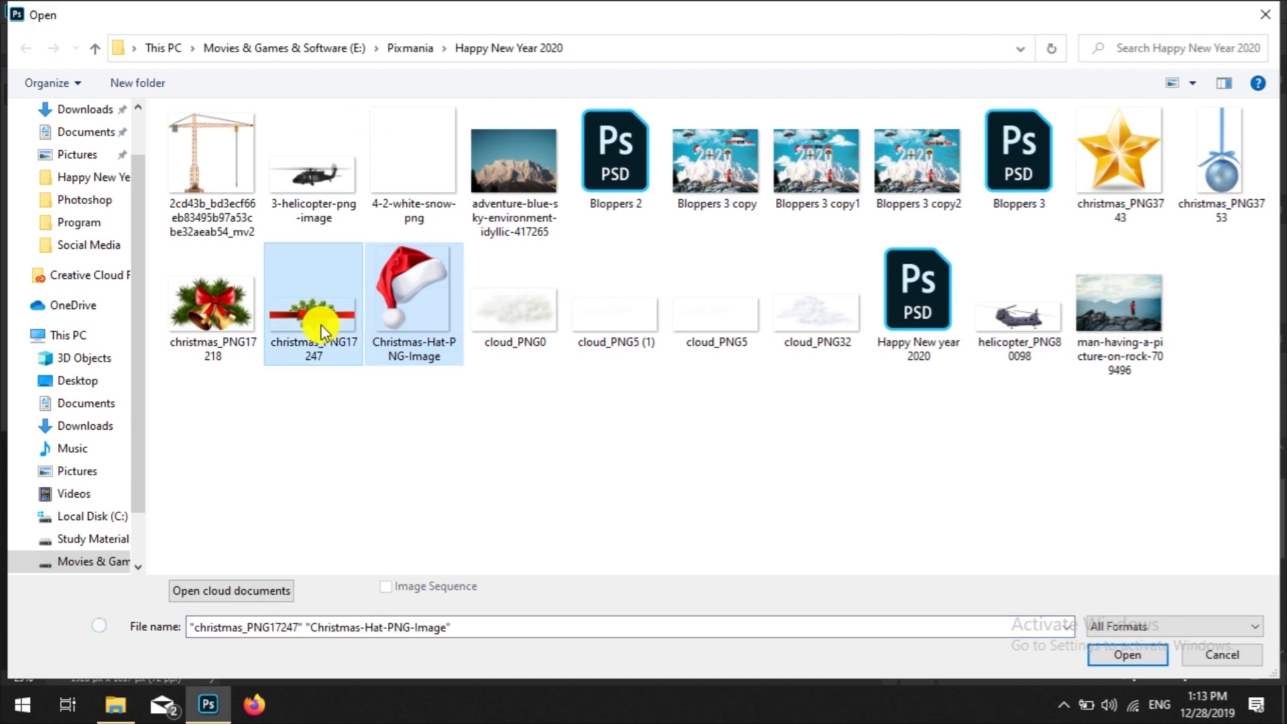
left_click(204, 327, "ctrl")
left_click(312, 335, "shift")
left_click(412, 295, "ctrl")
left_click(1114, 194, "ctrl")
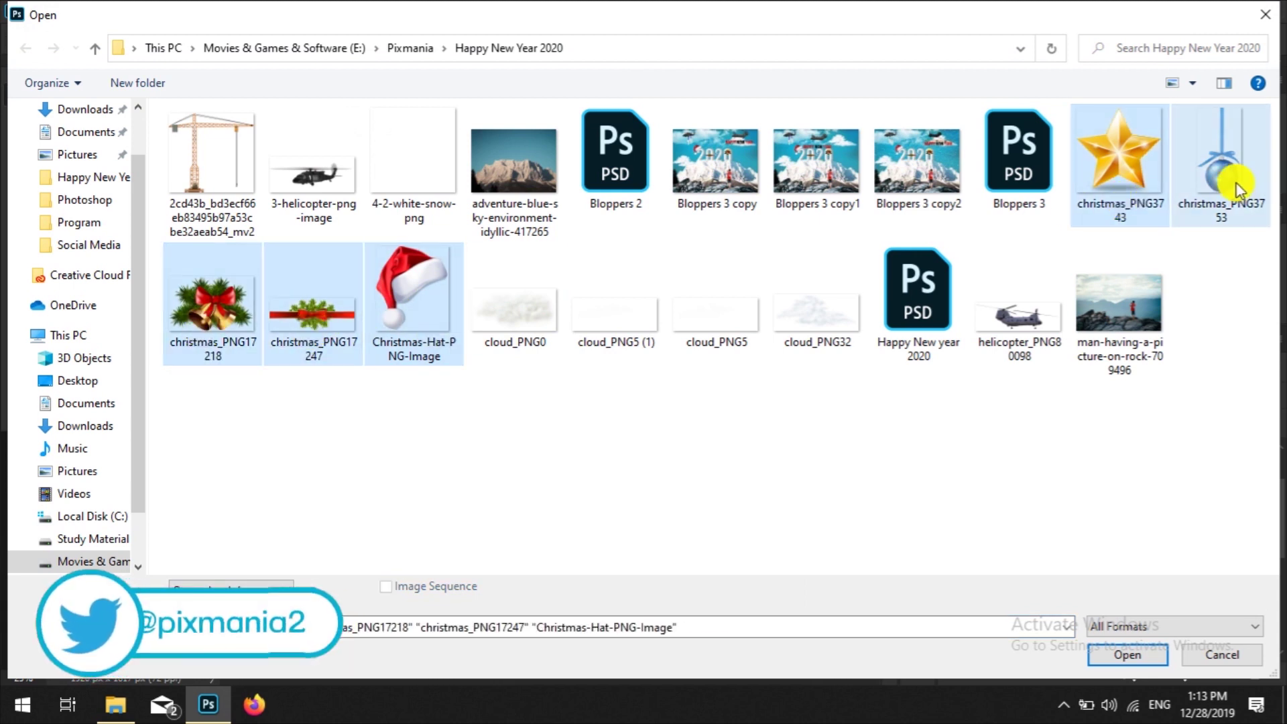
left_click(1233, 182, "ctrl")
left_click(1112, 655)
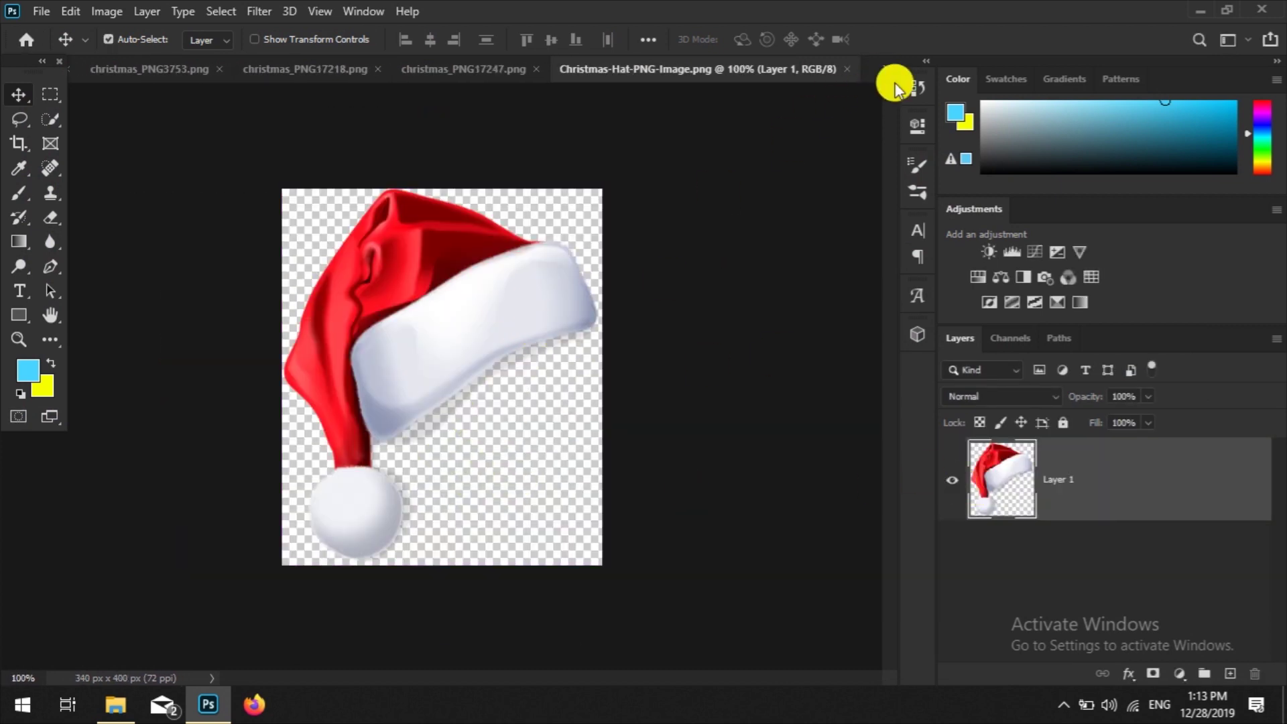
left_click(887, 69)
left_click(1056, 76)
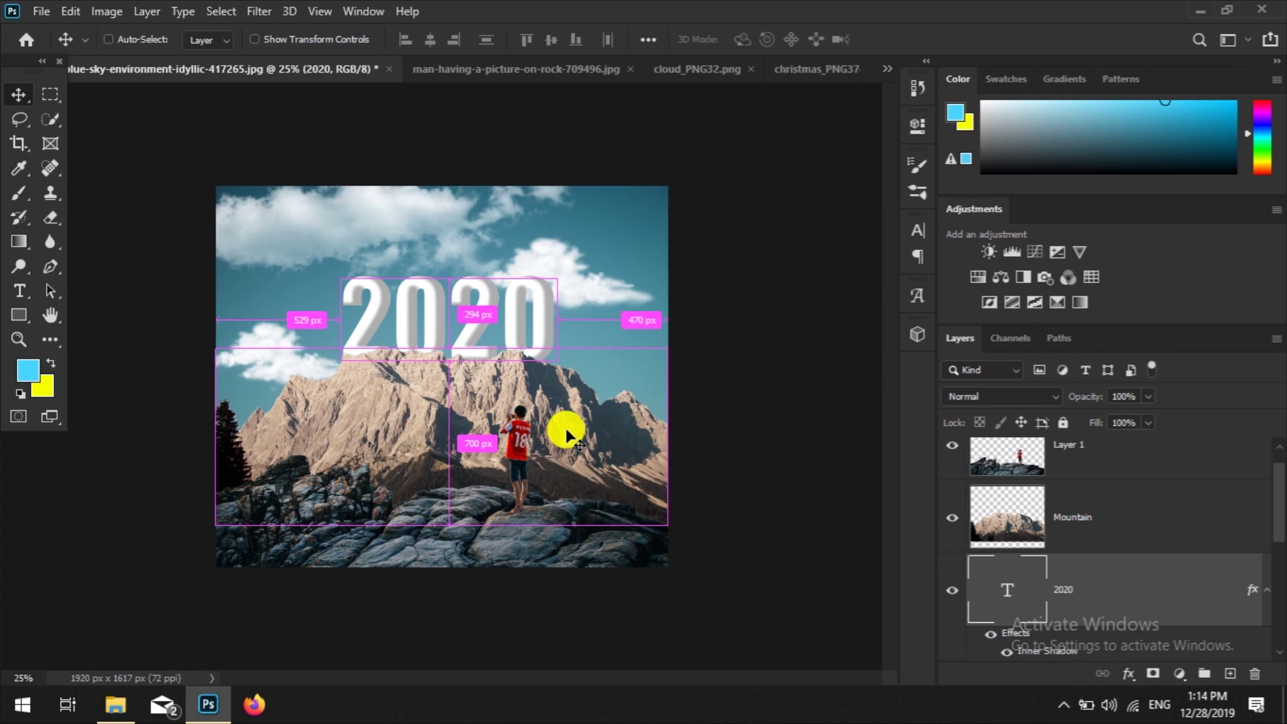
Step: Place a shrunken Santa hat on the top-left of 2020 and name its layer 'Christmas Cap'
left_click_drag(436, 339, 342, 262)
key("ctrl+t")
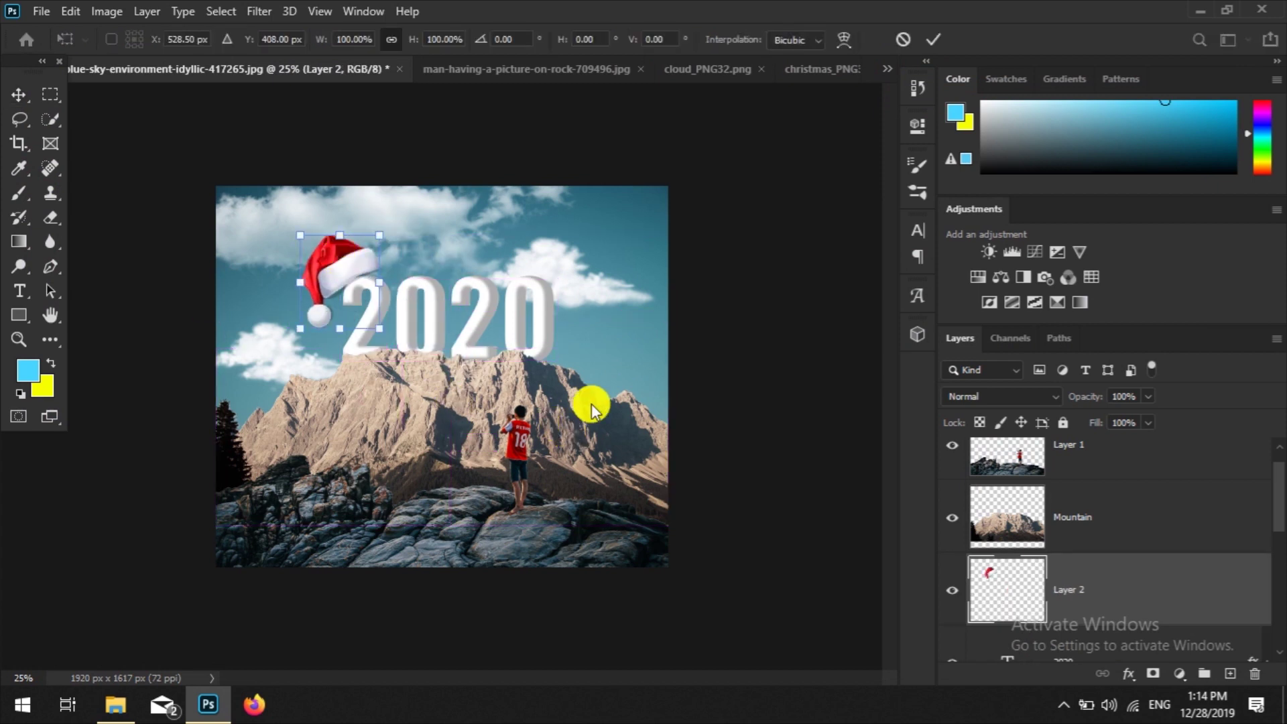
left_click_drag(300, 326, 314, 313)
key("Return")
double_click(1069, 589)
type("Christmas Cap")
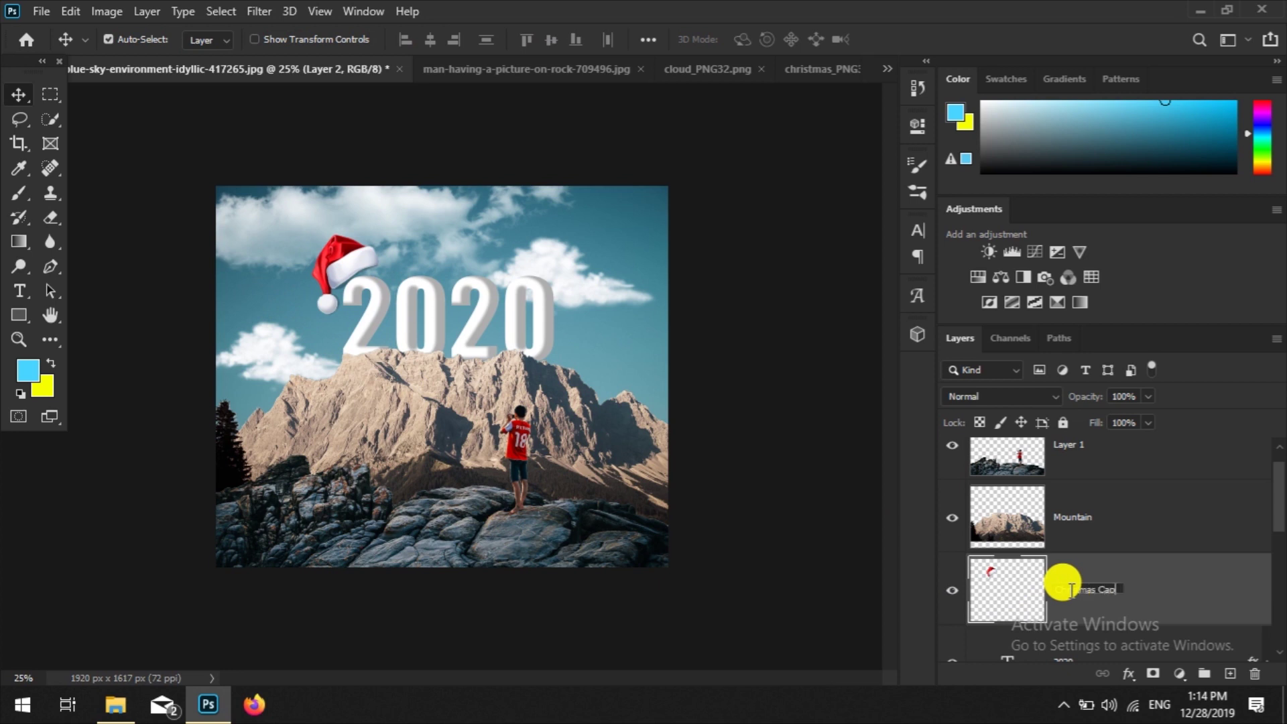
key("Return")
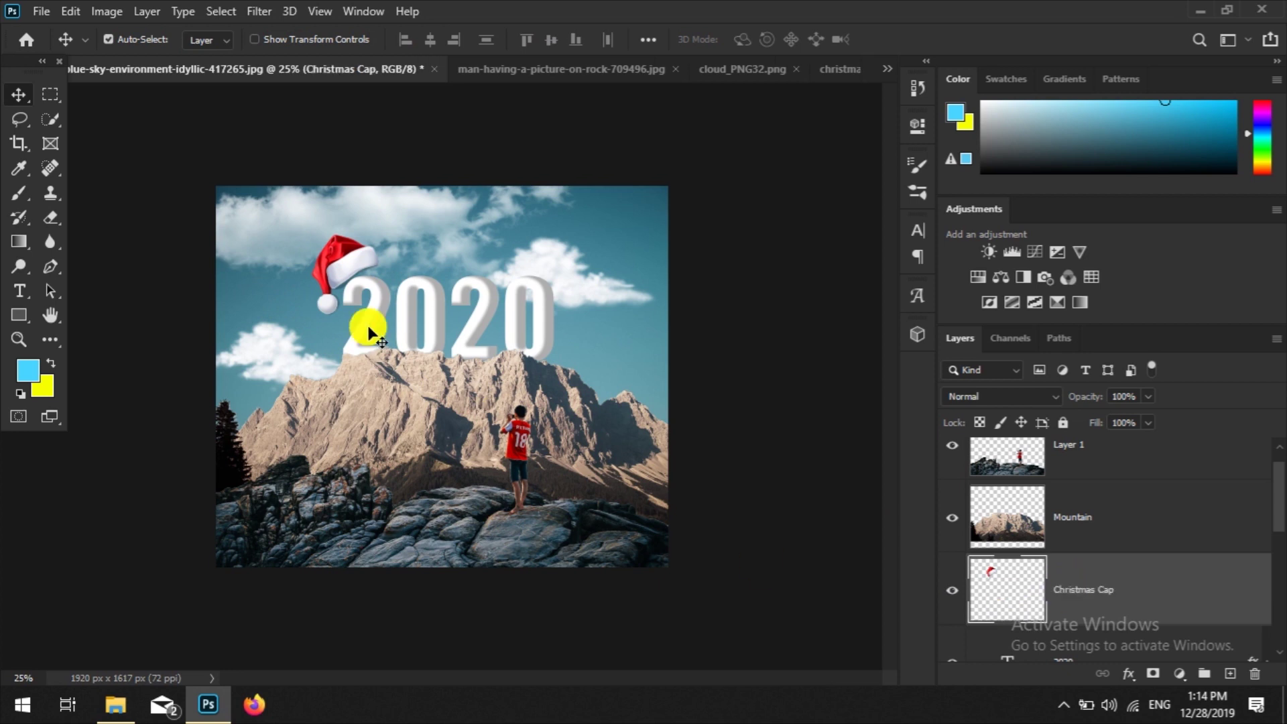
left_click_drag(342, 267, 353, 289)
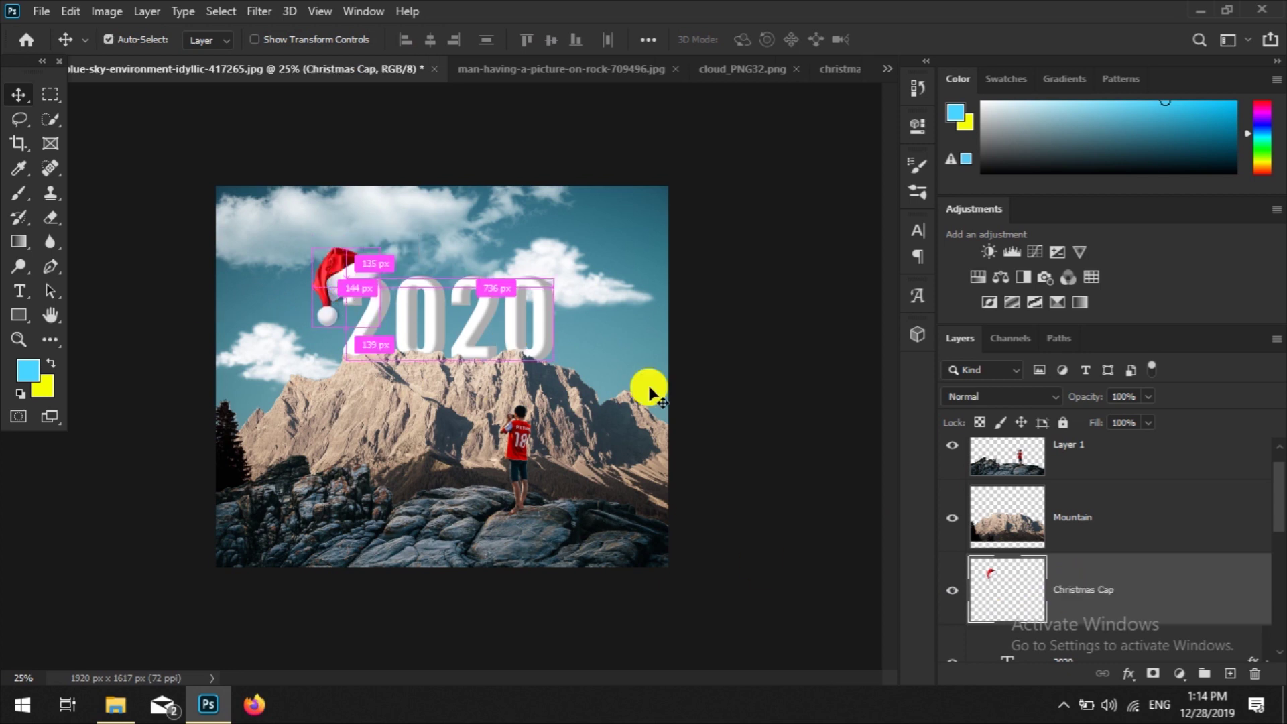
Step: Shrink the Santa hat slightly and shift it so it perches on 2020
scroll(1092, 575, "down", 1)
mouse_move(1093, 530)
left_mouse_down()
mouse_move(1092, 653)
mouse_move(1106, 516)
left_mouse_up()
scroll(1140, 474, "up", 2)
key("ctrl+t")
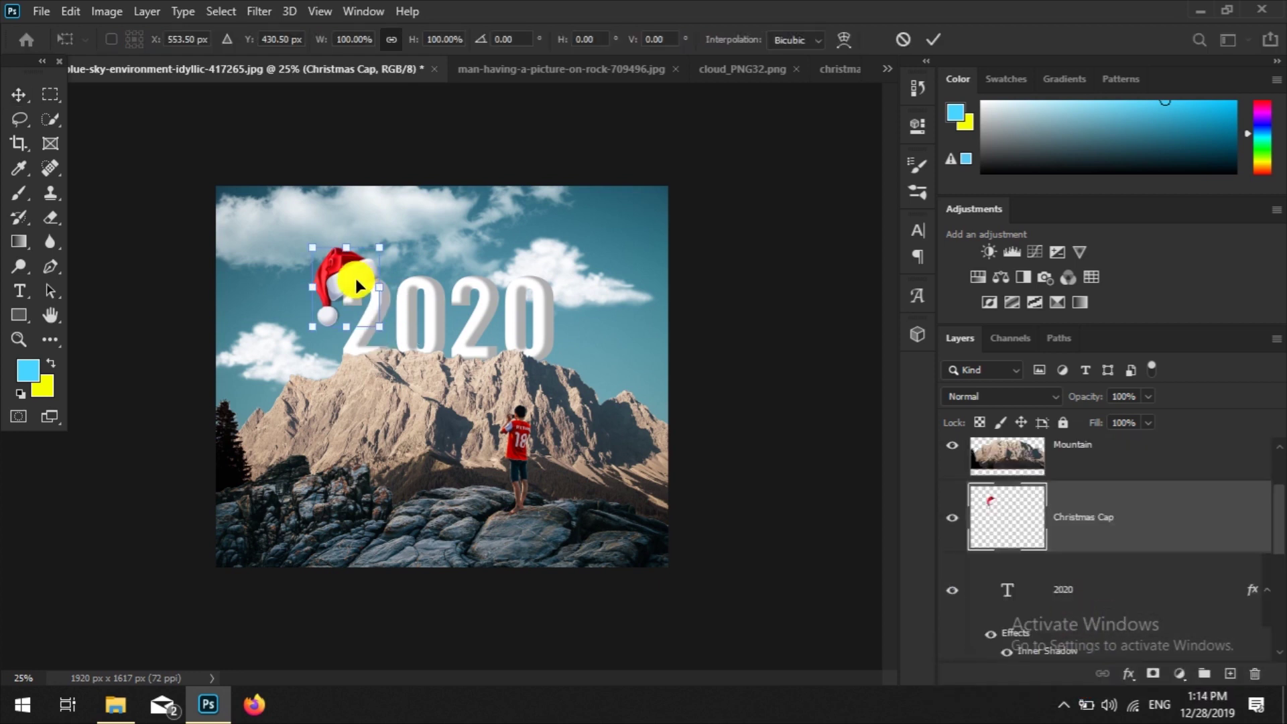
left_click_drag(378, 325, 371, 318)
key("Return")
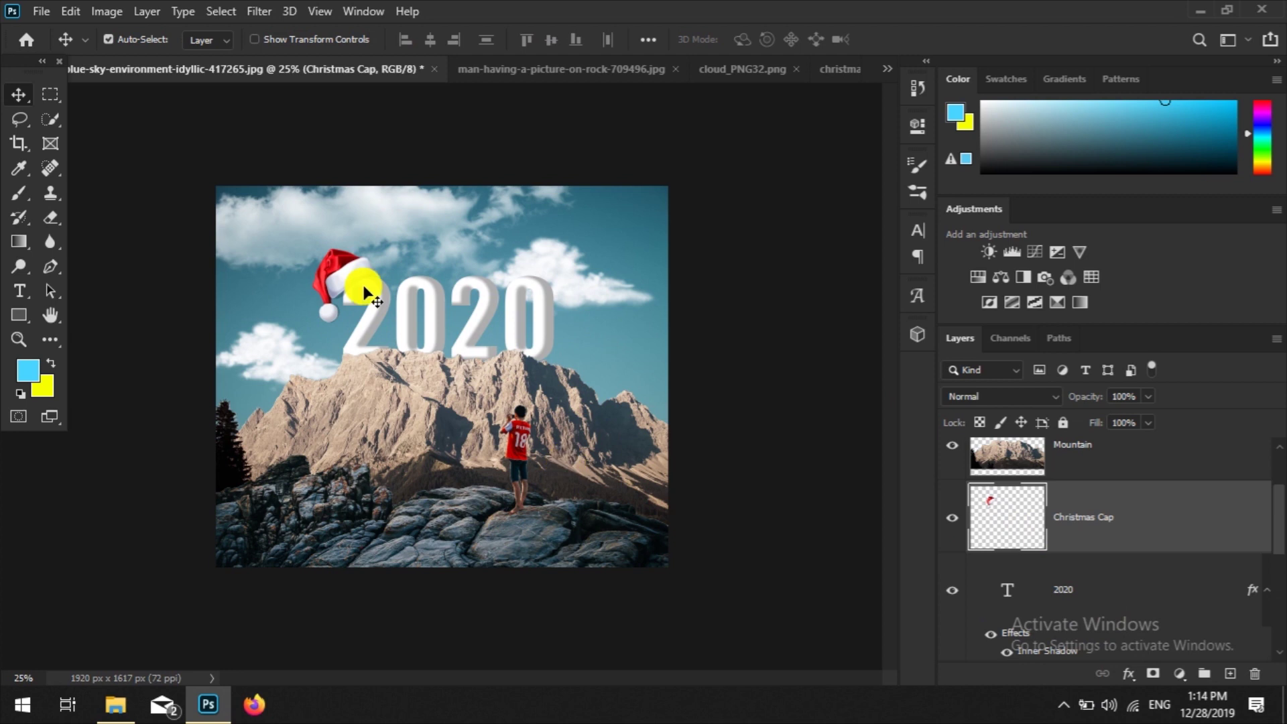
left_click_drag(355, 276, 358, 273)
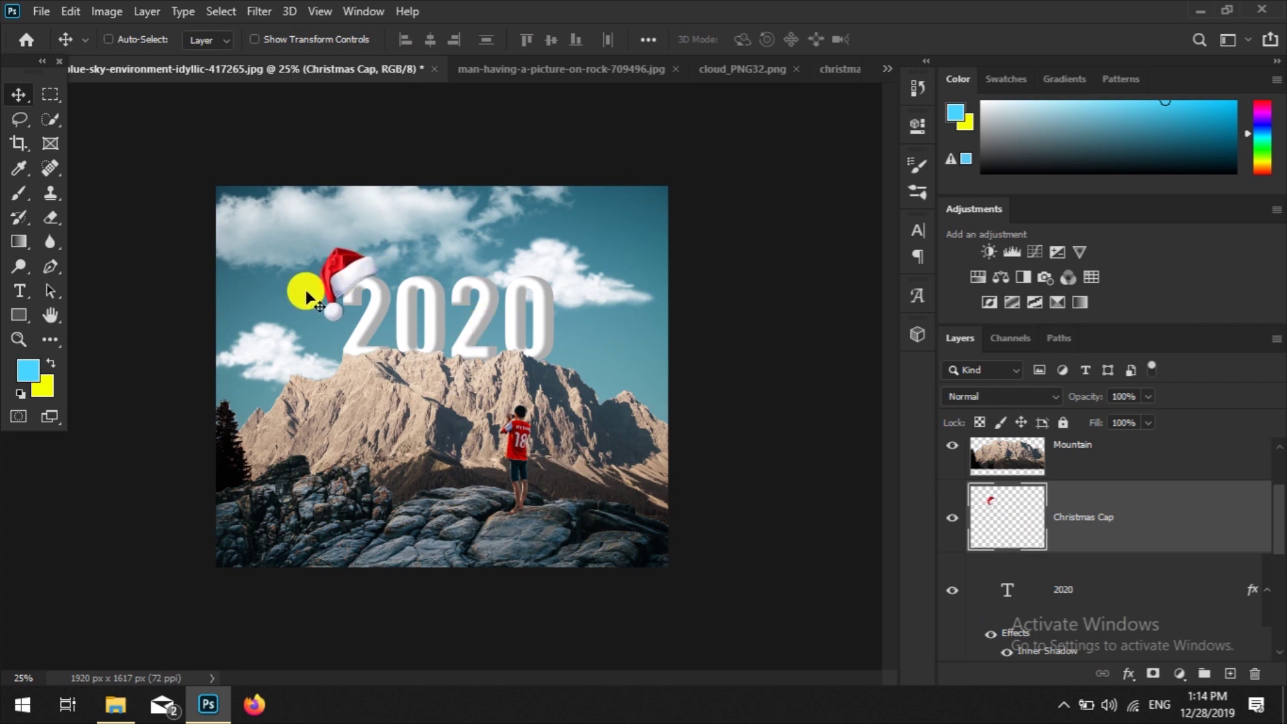
key("ctrl+t")
left_click_drag(379, 315, 360, 297)
key("Return")
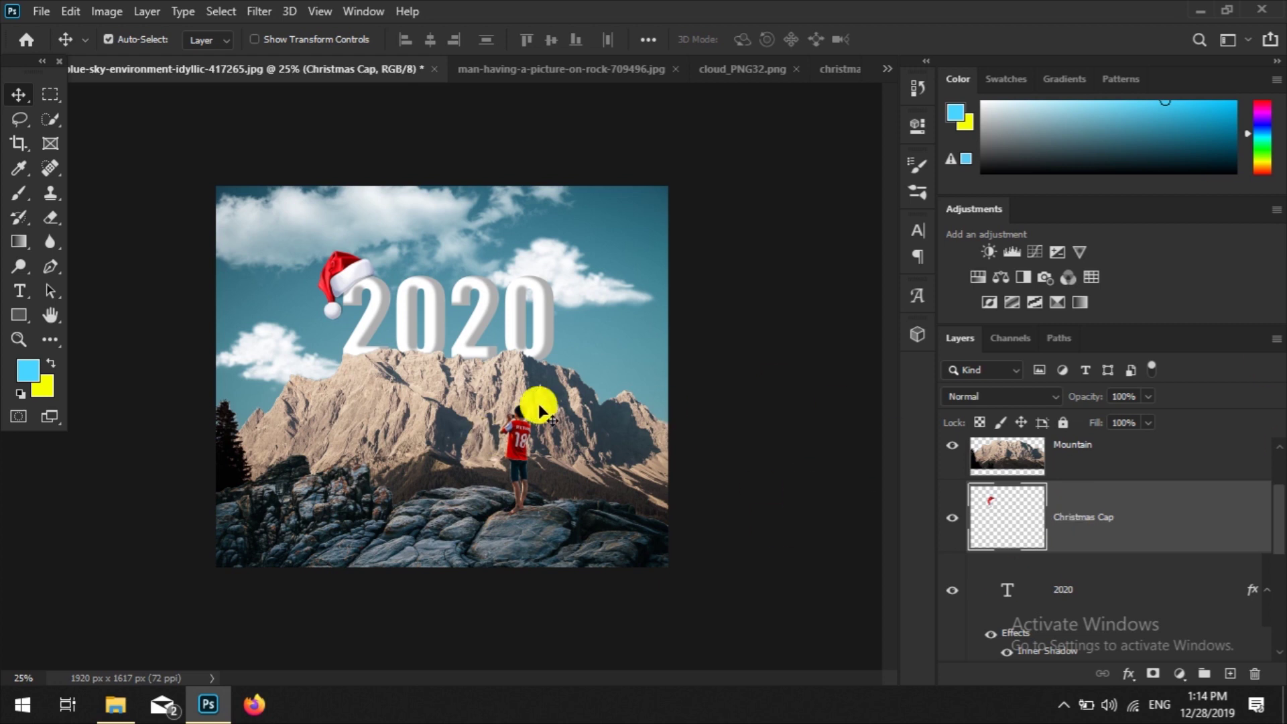
key("ctrl+t")
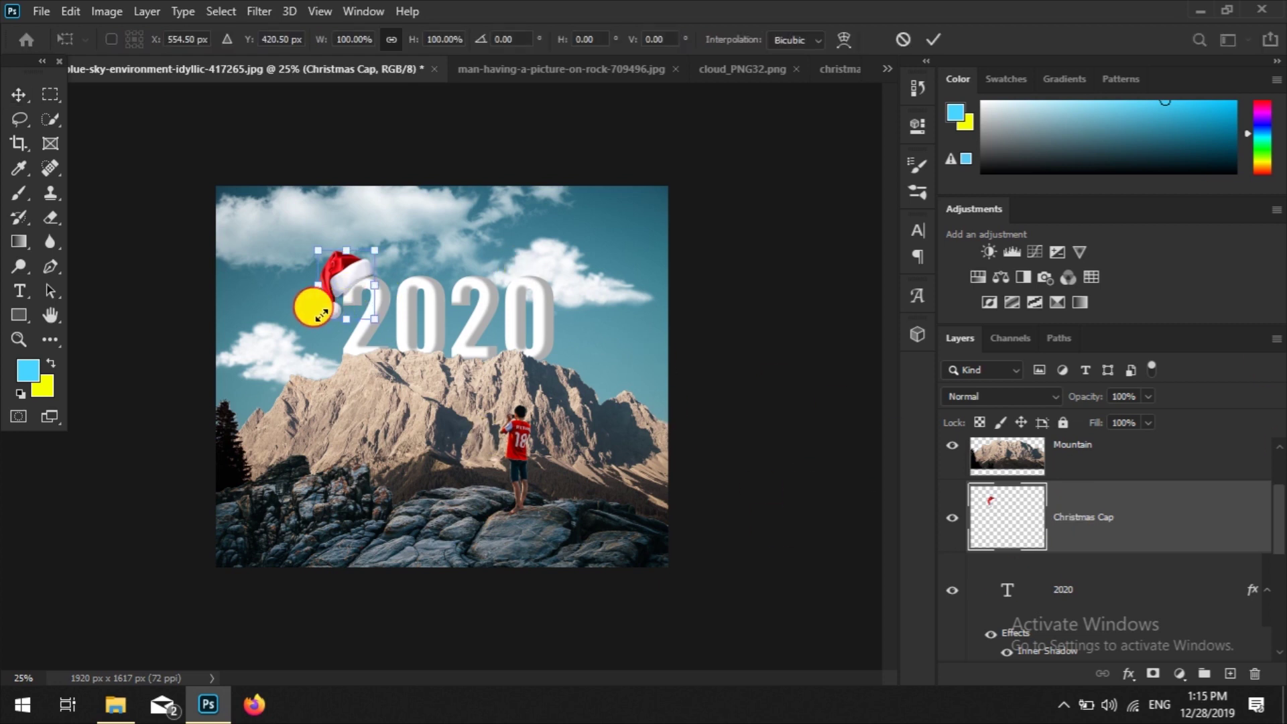
key("Return")
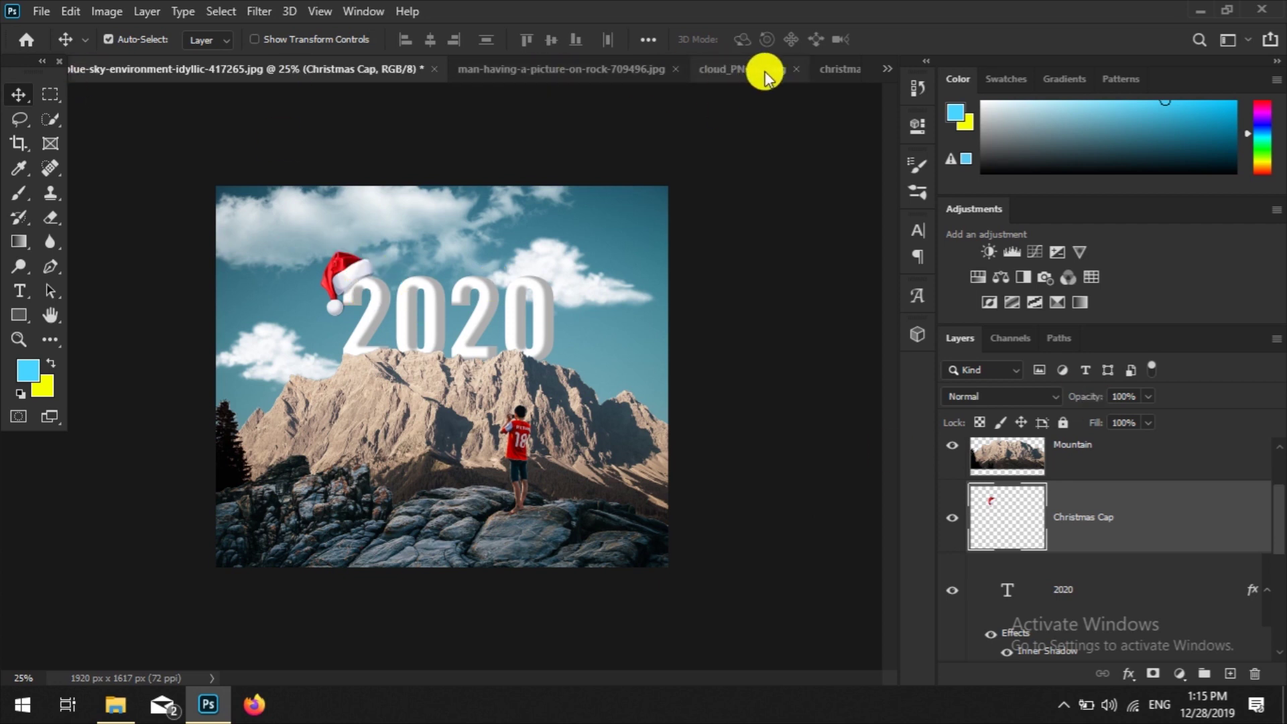
left_click(791, 74)
Step: Paste the blue ornament into the mountain composite and shrink it to about 16%
left_click(839, 67)
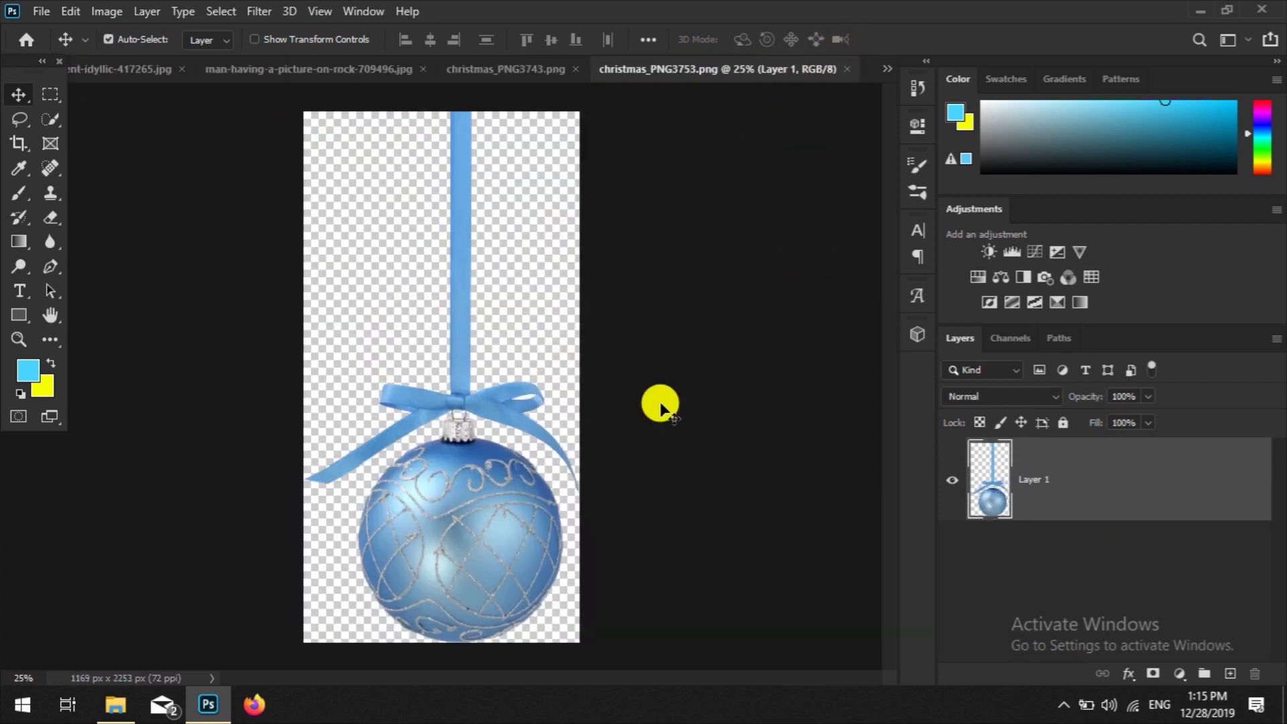
left_click(886, 69)
left_click(983, 75)
key("ctrl+v")
key("ctrl+t")
key("ctrl+minus")
left_click_drag(488, 488, 411, 325)
key("ctrl+plus")
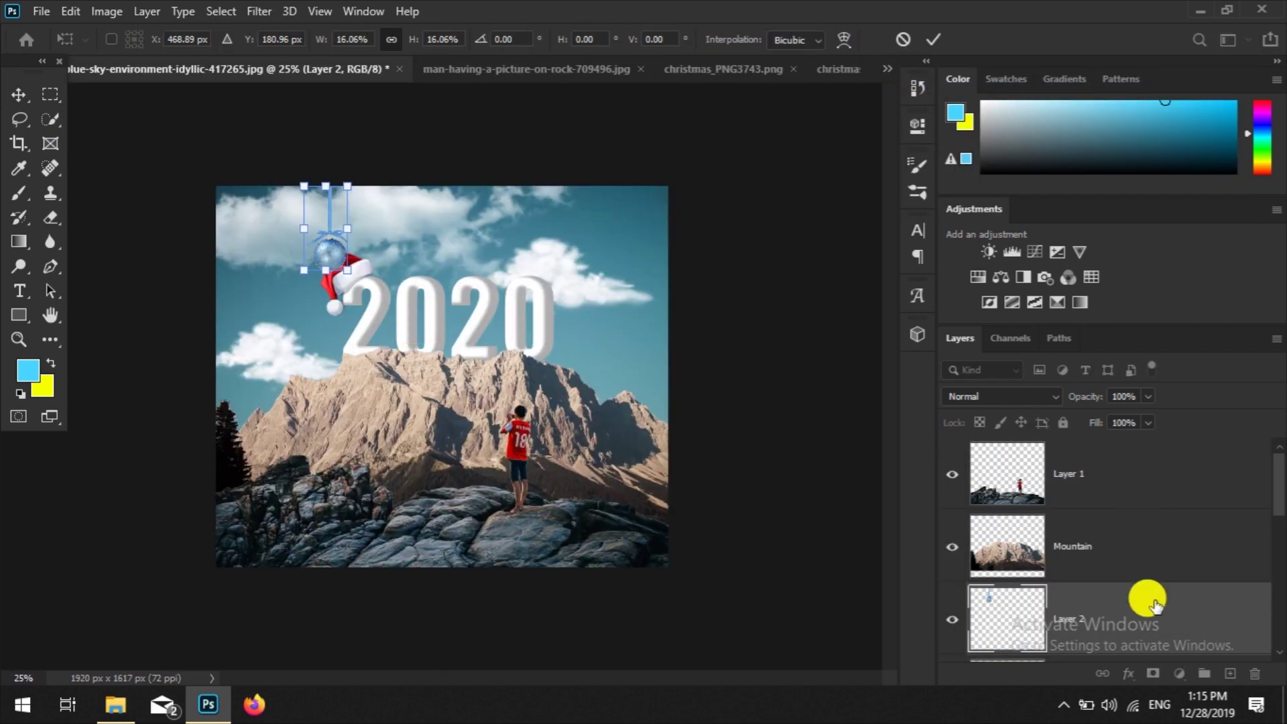
Step: Move the ornament layer just above Christmas Cap and rename it 'Christmas Ball'
left_click_drag(1156, 583, 1084, 472)
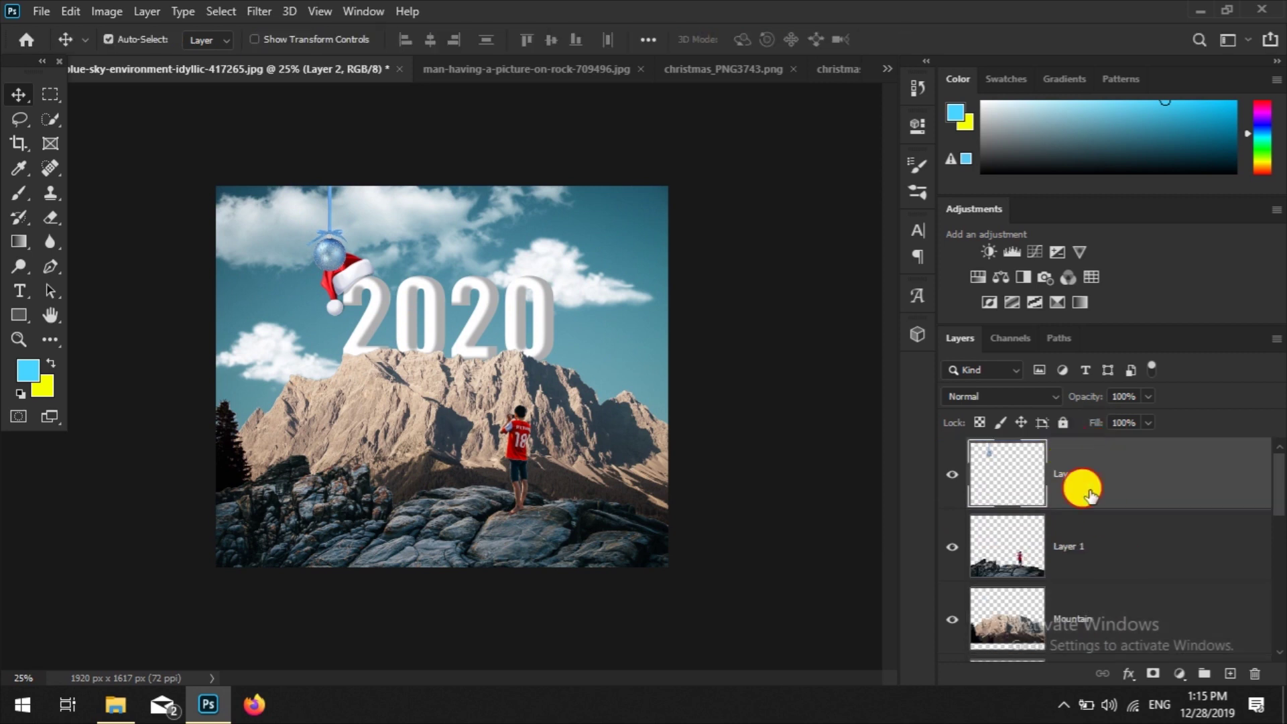
left_click_drag(1074, 465, 1091, 503)
double_click(1076, 472)
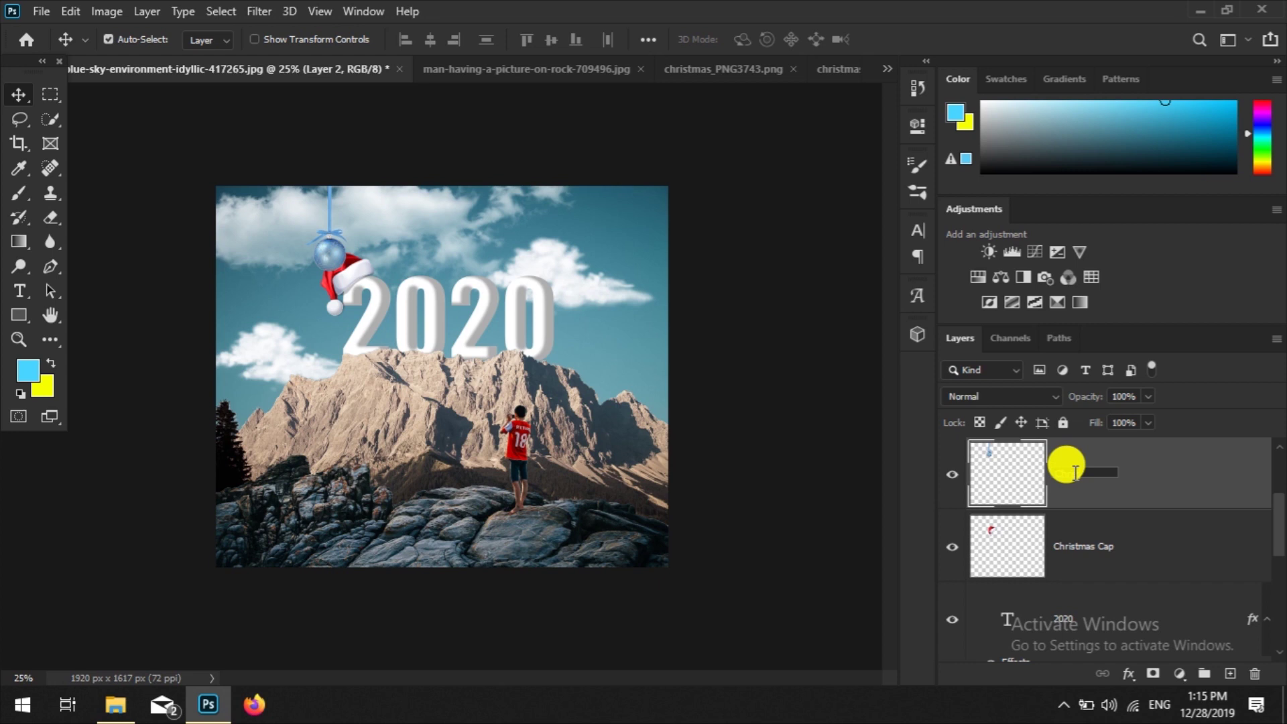
key("Return")
Step: Move the Christmas Ball down onto the 2020 text and shrink it to about 66%
left_click_drag(330, 255, 455, 362)
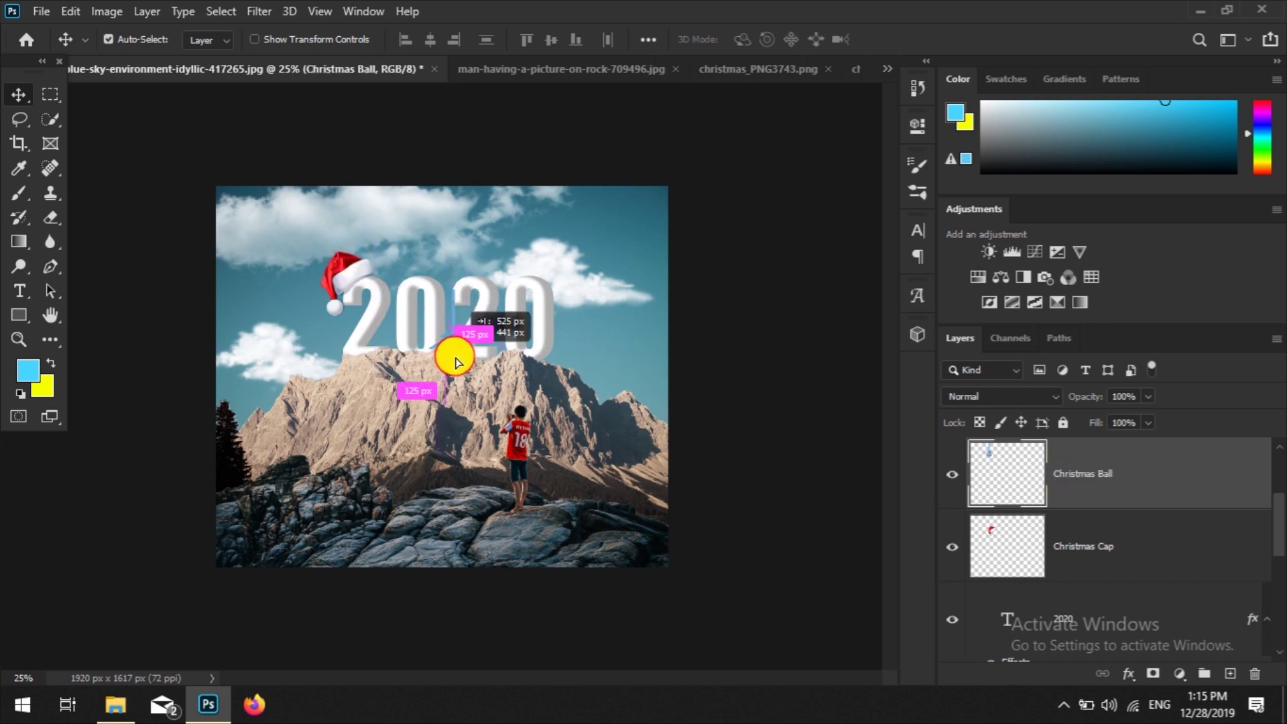
key("ctrl+t")
left_click_drag(455, 361, 461, 331)
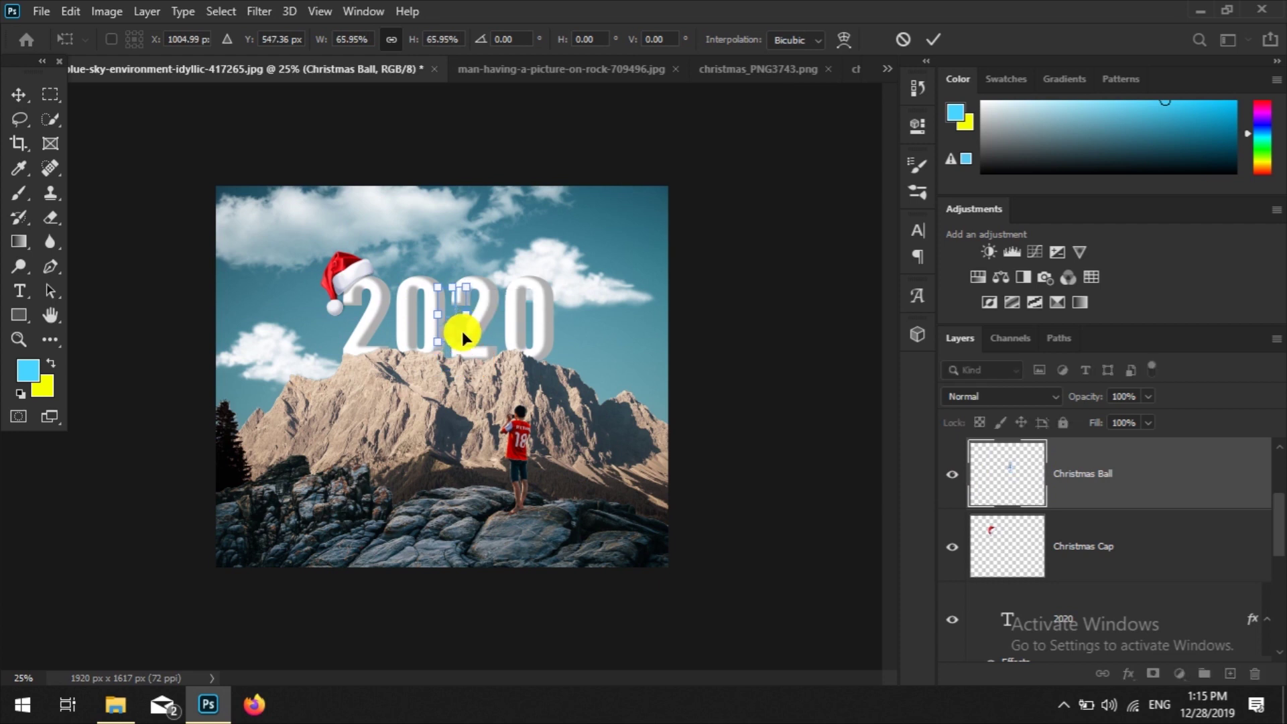
key("Return")
Step: Fine-tune the ball within 2020: shift it right, lower it 10 px, shrink to 88%
left_click_drag(453, 337, 520, 345)
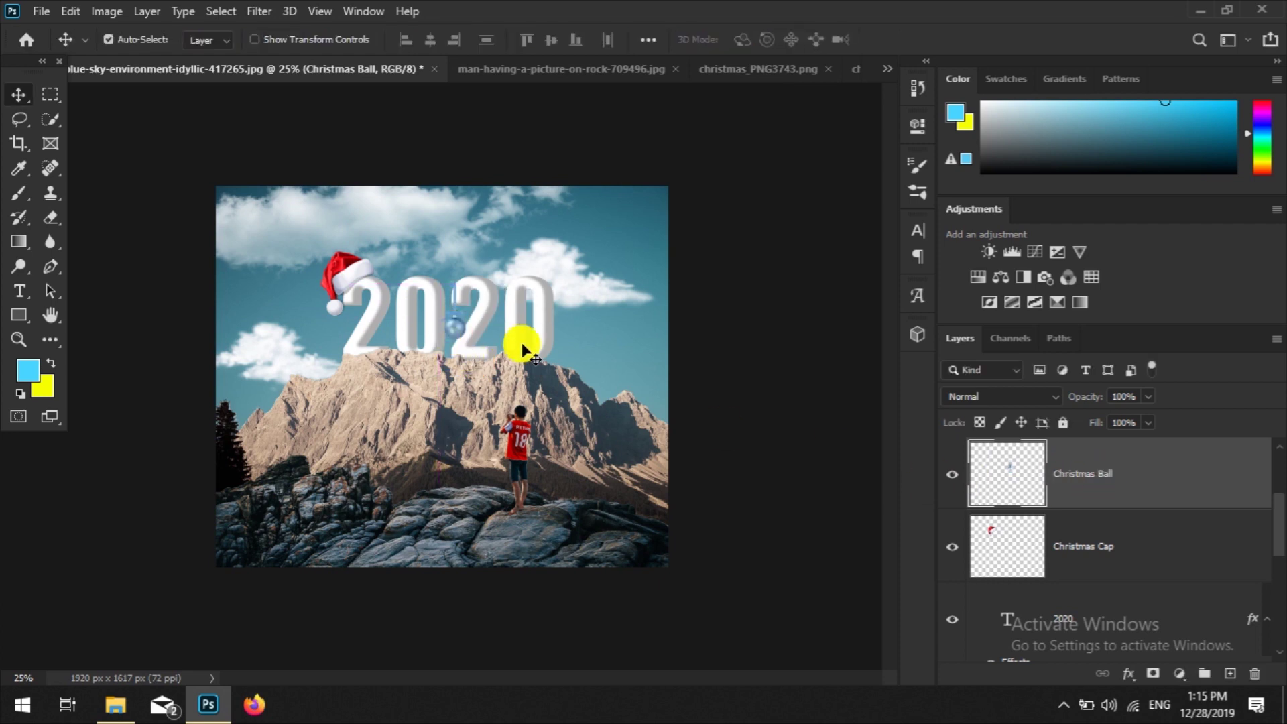
key("ctrl+plus")
key("ctrl+plus")
scroll(644, 526, "up", 3)
scroll(643, 526, "up", 1)
left_click_drag(458, 513, 458, 520)
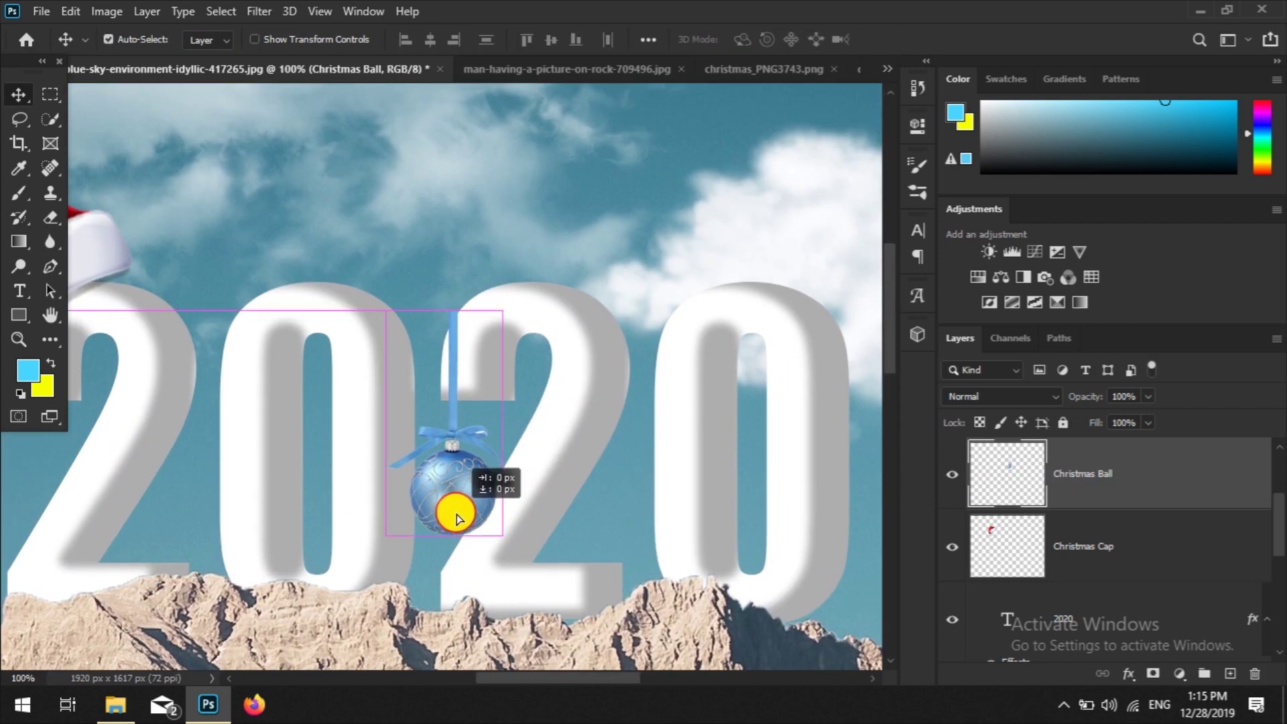
key("ctrl+t")
left_click_drag(501, 543, 458, 482)
key("Return")
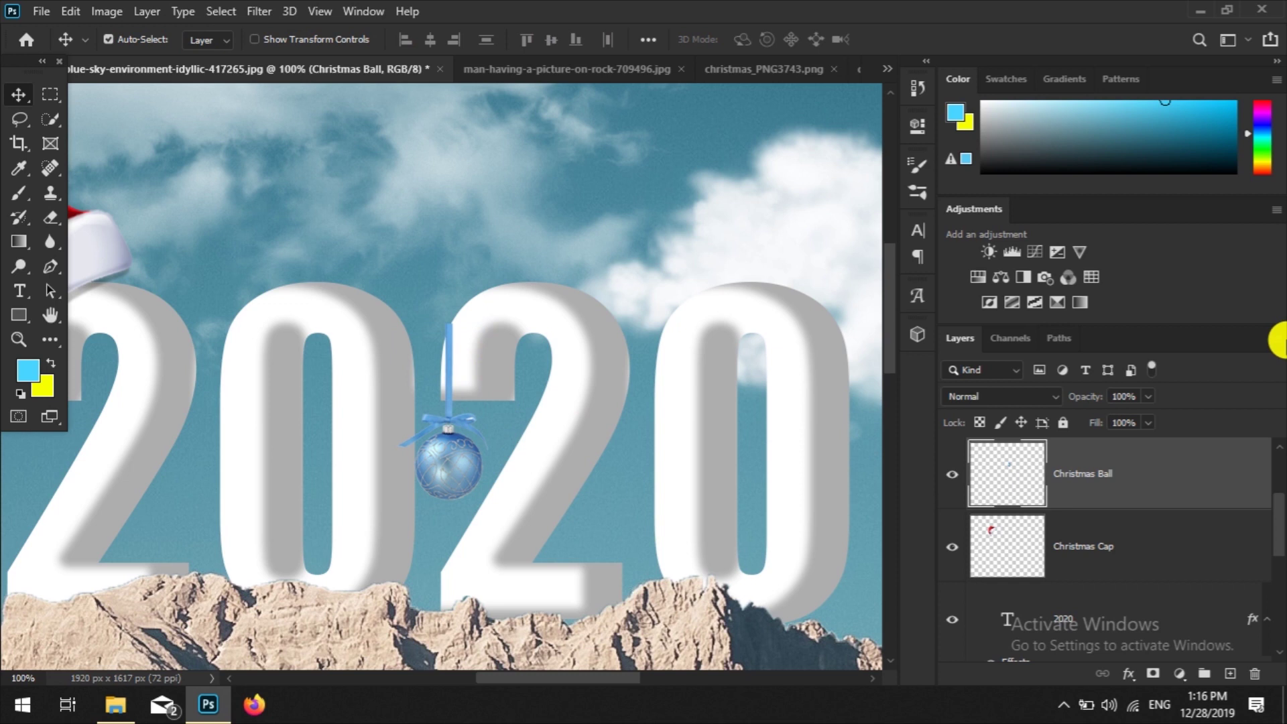
left_click(54, 217)
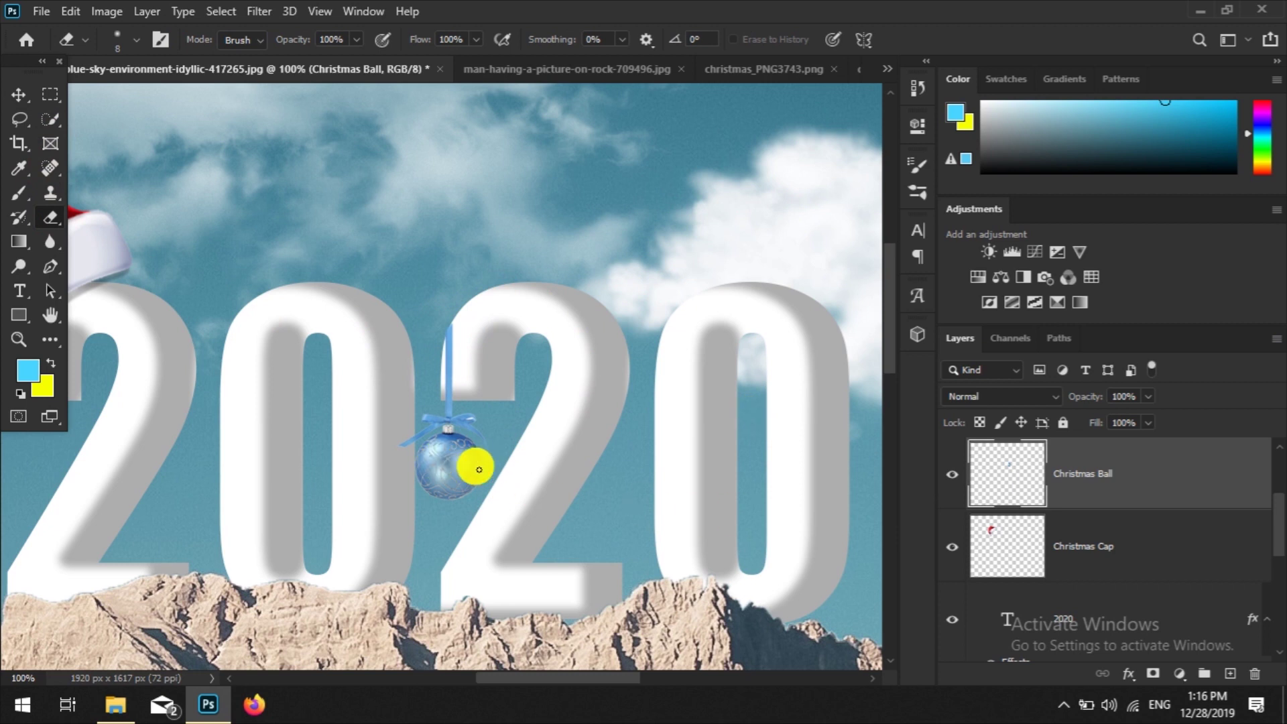
Step: Duplicate the ball, enlarge the copy to 132%, and nudge it about 30 px up, 16 px right
key("v")
mouse_move(448, 462)
left_mouse_down()
mouse_move(503, 431)
mouse_move(583, 534)
mouse_move(536, 469)
mouse_move(479, 442)
mouse_move(480, 471)
left_mouse_up()
key("ctrl+t")
key("Return")
key("shift+Up")
key("shift+Up")
key("shift+Up")
key("Right")
key("Right")
key("Right")
key("Right")
key("Right")
key("Right")
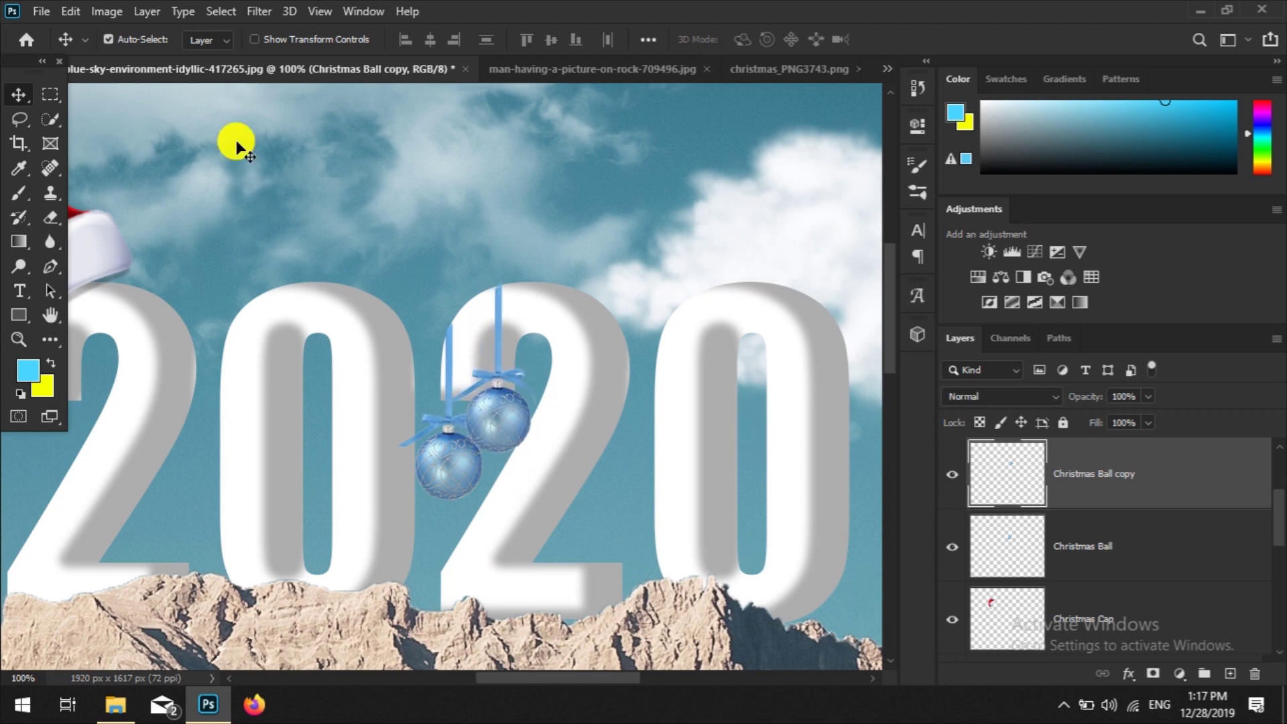
Step: Erase the top of the second ball's ribbon and name its layer 'Christmas Ball 2'
left_click(50, 216)
left_click(496, 282)
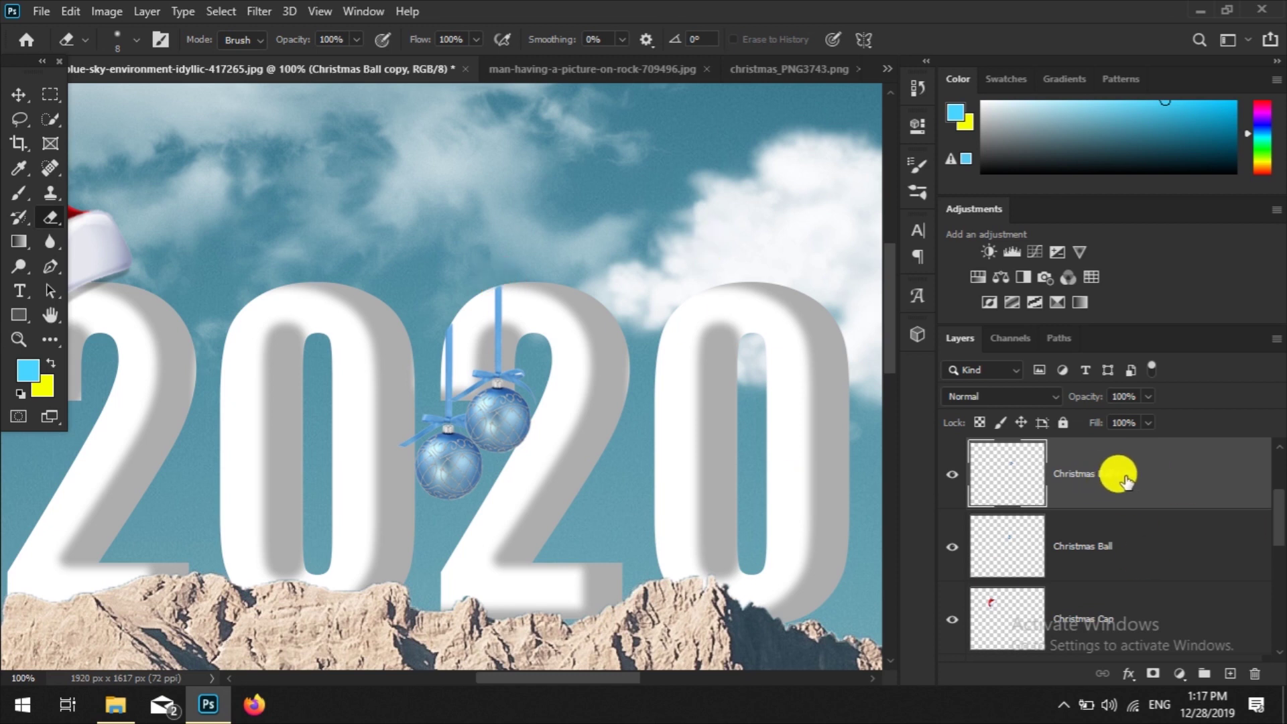
left_click(974, 508)
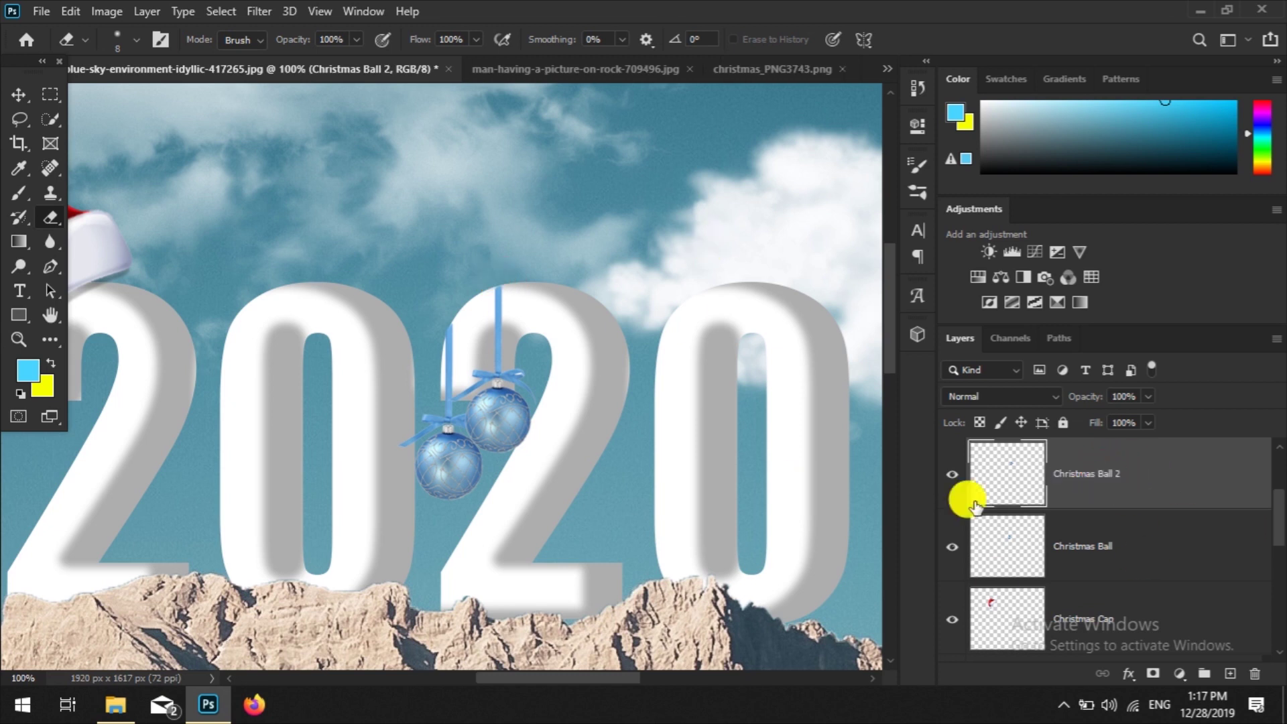
scroll(750, 391, "down", 2)
scroll(751, 390, "down", 1)
scroll(749, 389, "up", 3)
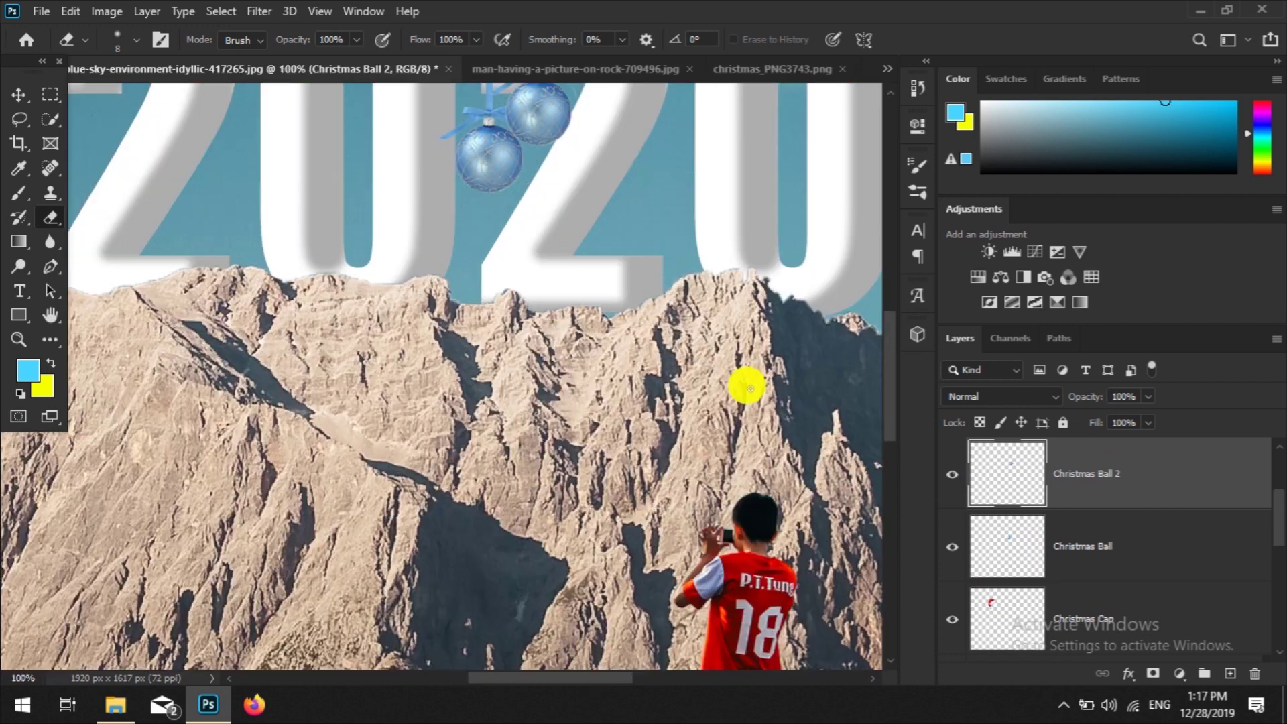
left_click_drag(593, 200, 560, 435)
Step: Cycle through the open documents to the gold star and Christmas bells images
left_click(800, 64)
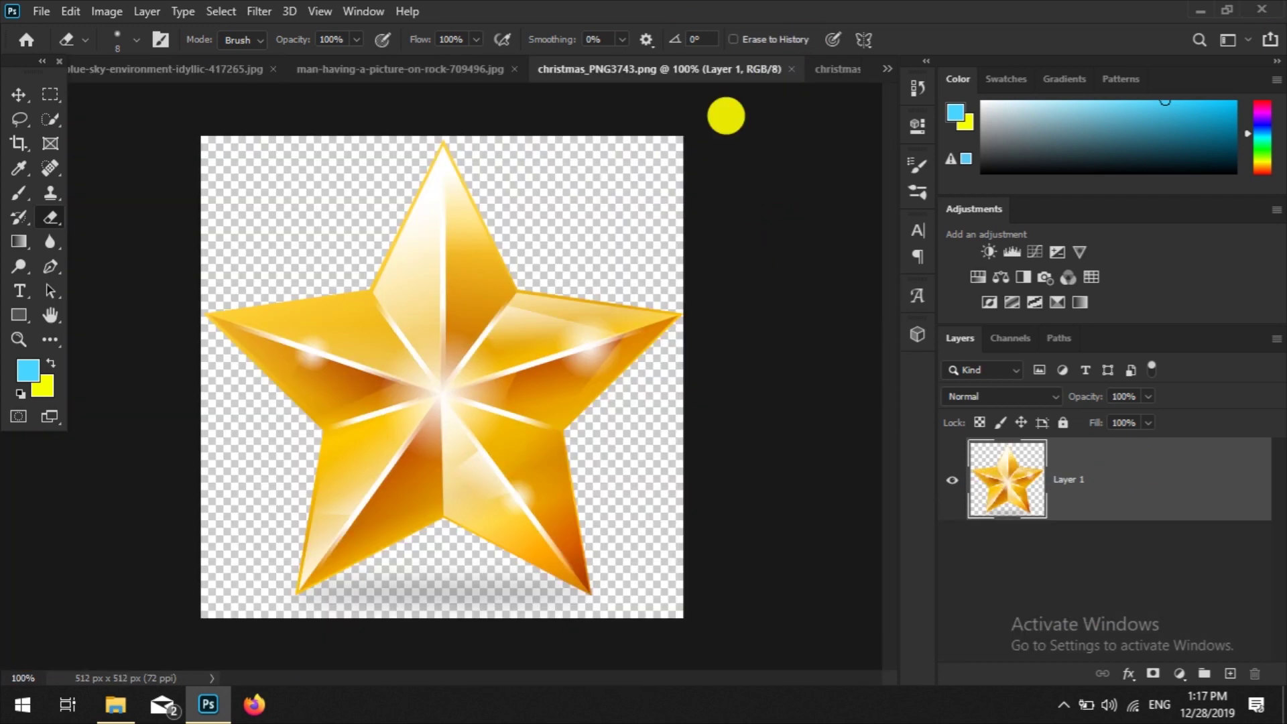
key("ctrl+Tab")
key("ctrl+Tab")
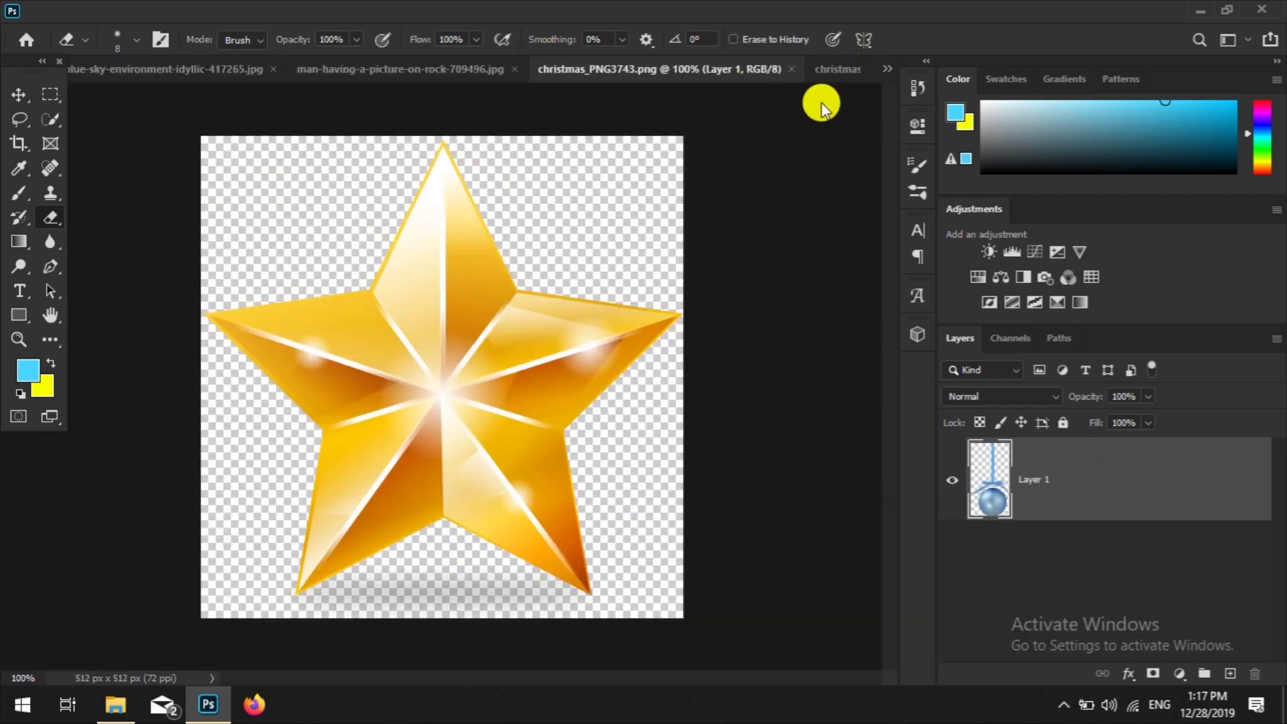
key("ctrl+Tab")
Step: Paste the bells into the composite, shrink them to about 28%, and set them inside the last 0
left_click(884, 83)
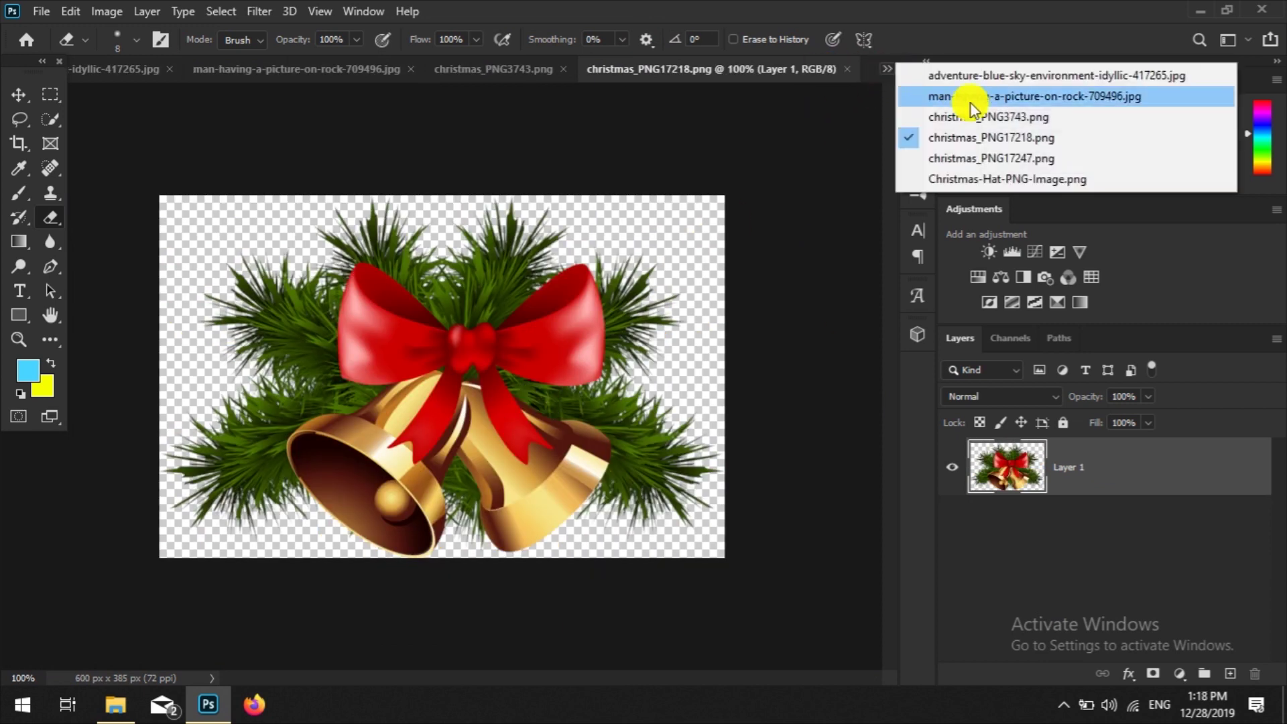
left_click(965, 70)
key("ctrl+v")
key("ctrl+t")
mouse_move(712, 545)
left_mouse_down()
mouse_move(353, 278)
mouse_move(735, 340)
mouse_move(804, 296)
left_mouse_up()
key("e")
left_click(756, 293)
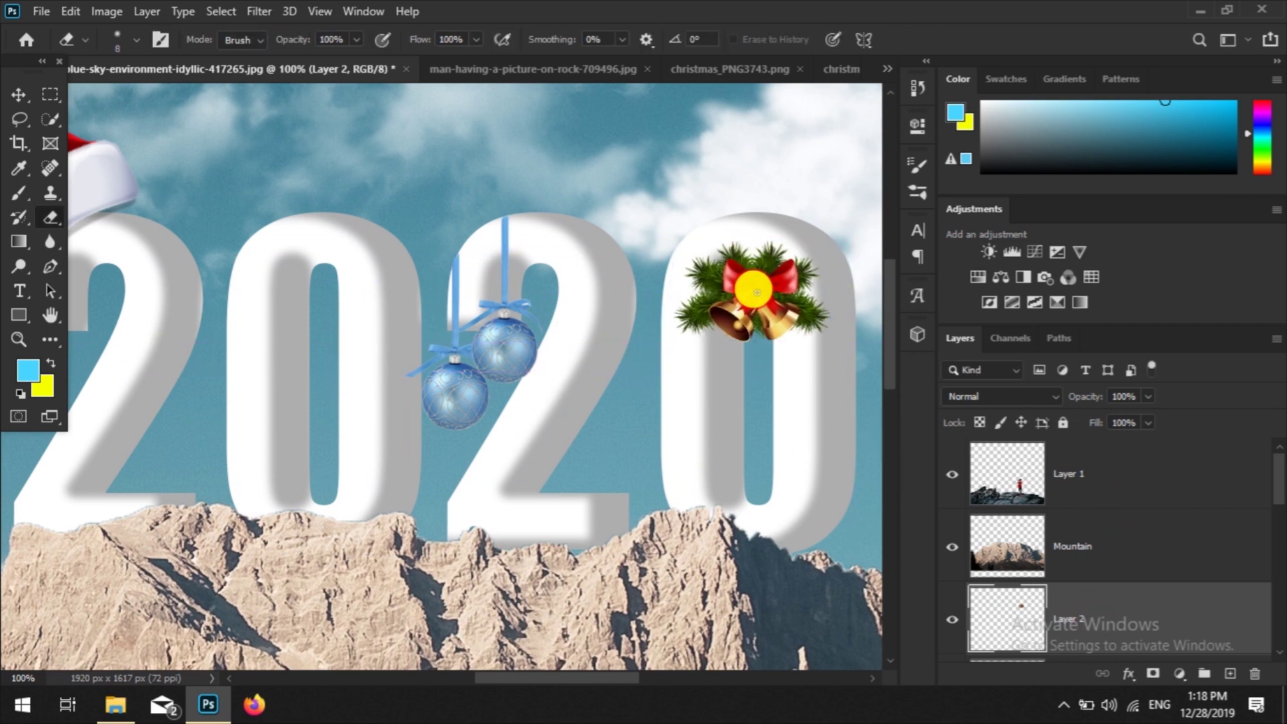
left_click(19, 94)
left_click_drag(762, 287, 763, 309)
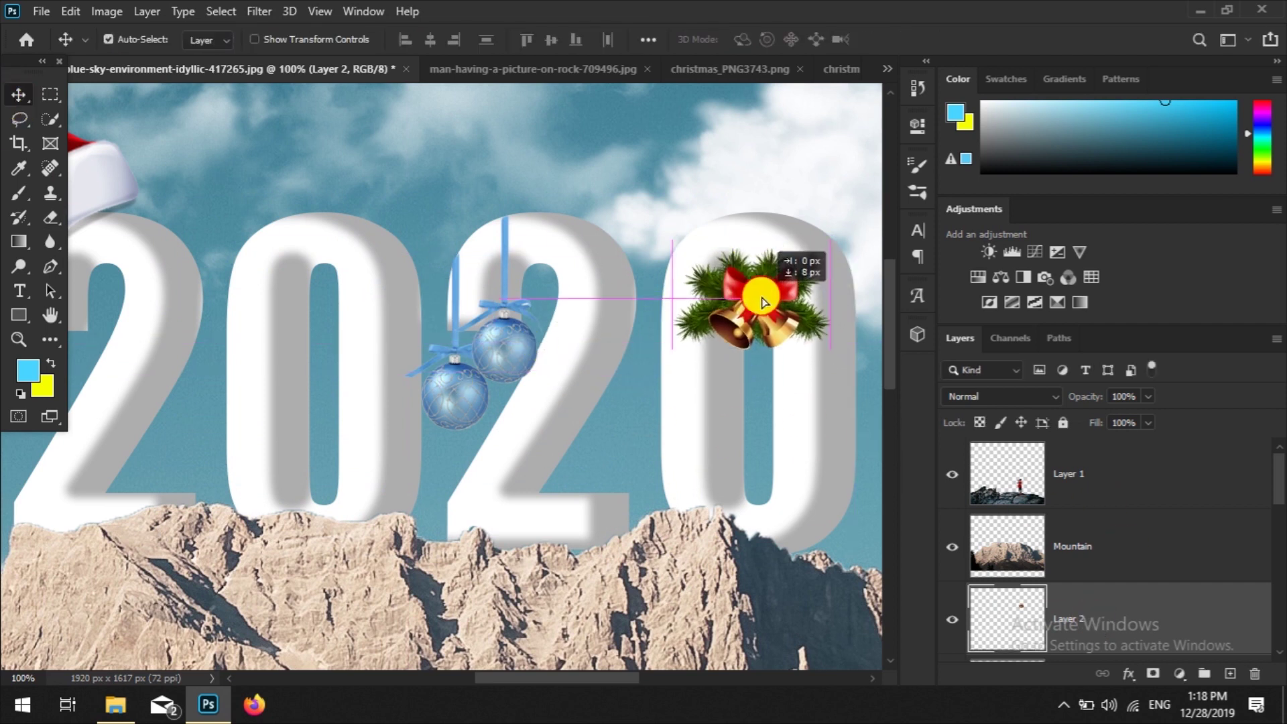
Step: Bring the gold star into the composite, shrink it to about 25%, and place it atop the bells
left_click(838, 70)
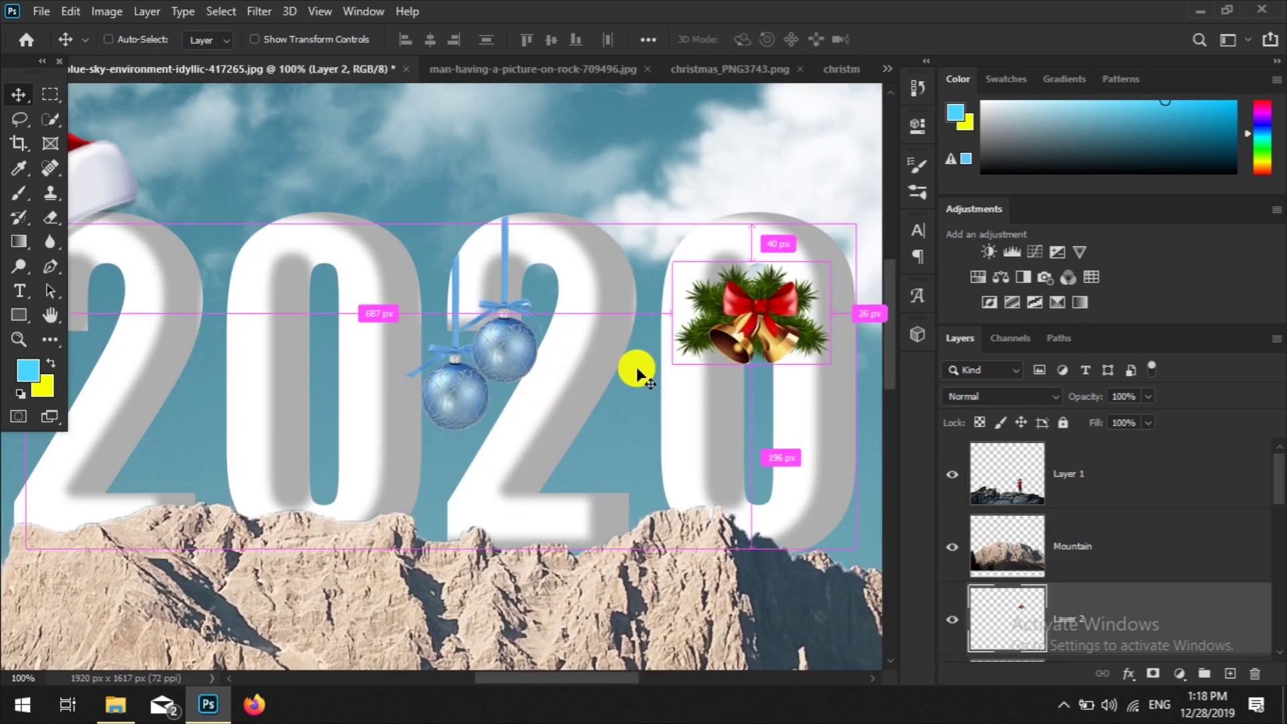
left_click_drag(379, 277, 496, 365)
key("ctrl+t")
left_click_drag(677, 610, 325, 241)
mouse_move(268, 210)
left_mouse_down()
mouse_move(670, 258)
mouse_move(761, 255)
left_mouse_up()
Step: Move the star layer below the bells, nudge both into place, and name the star layer 'Star'
scroll(978, 502, "down", 2)
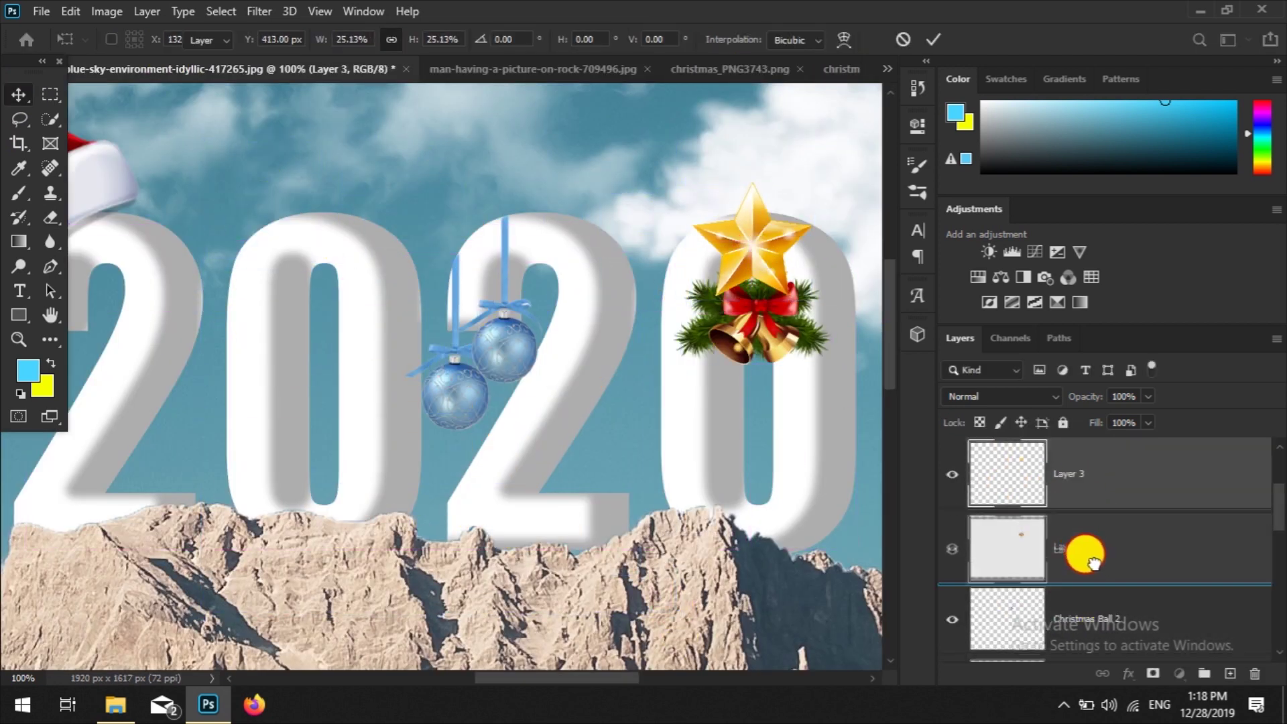
left_click_drag(1073, 475, 1080, 577)
left_click_drag(759, 256, 755, 255)
key("ctrl+t")
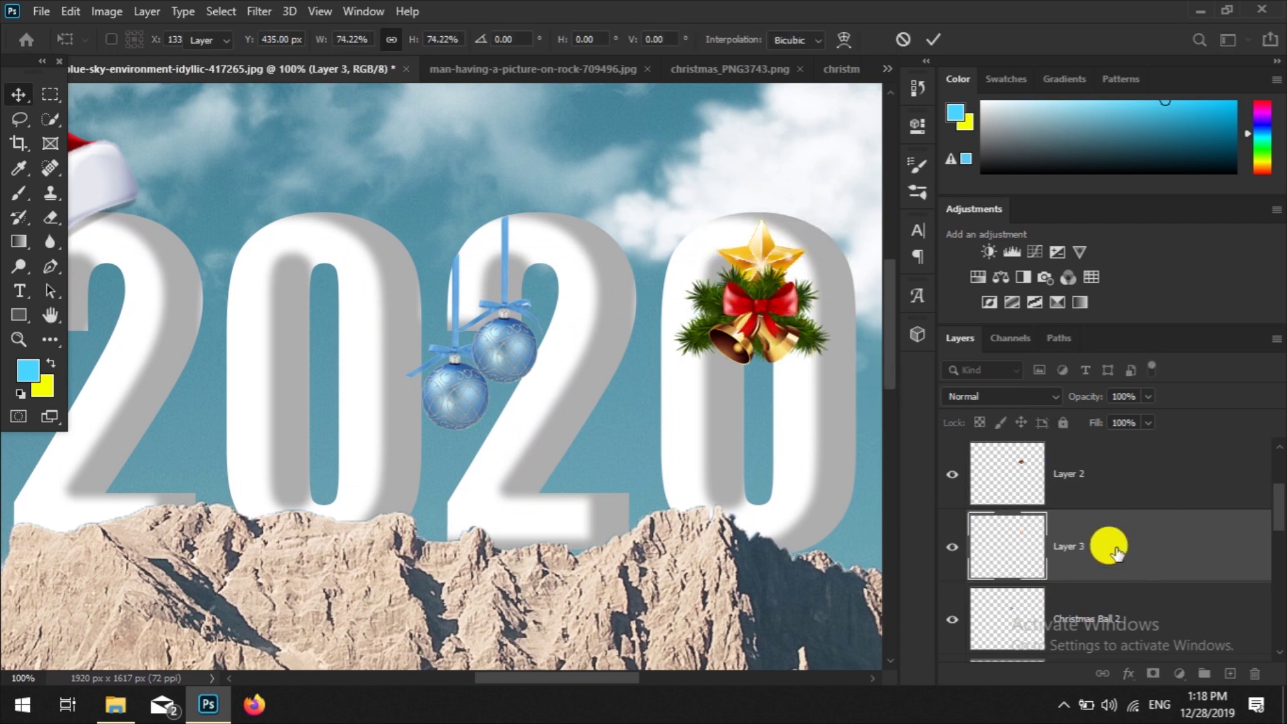
key("Return")
left_click_drag(755, 316, 759, 312)
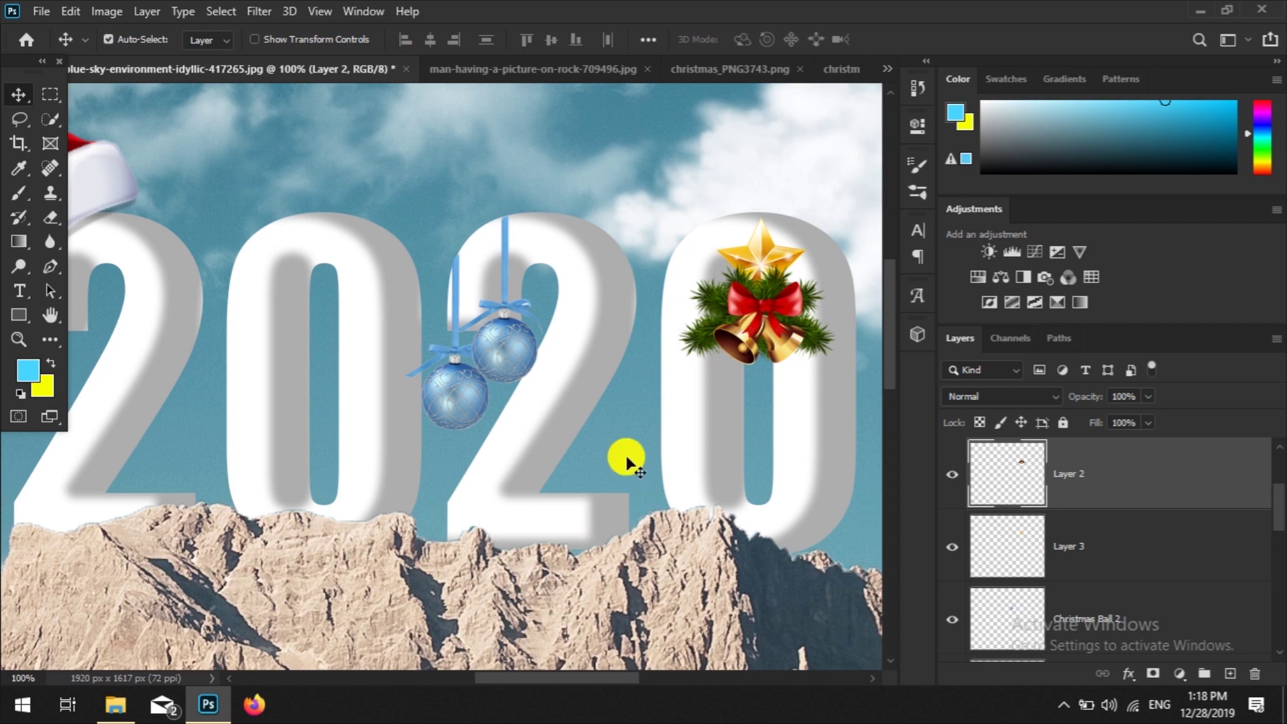
left_click(761, 265)
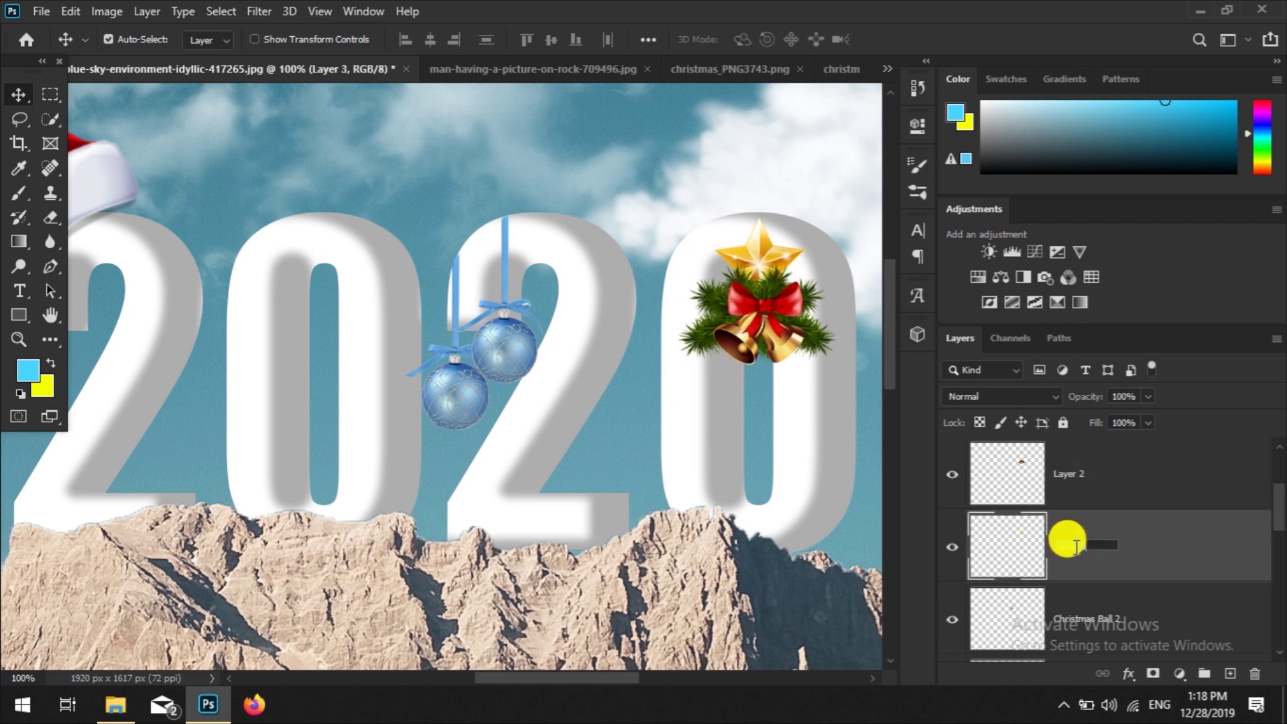
key("Return")
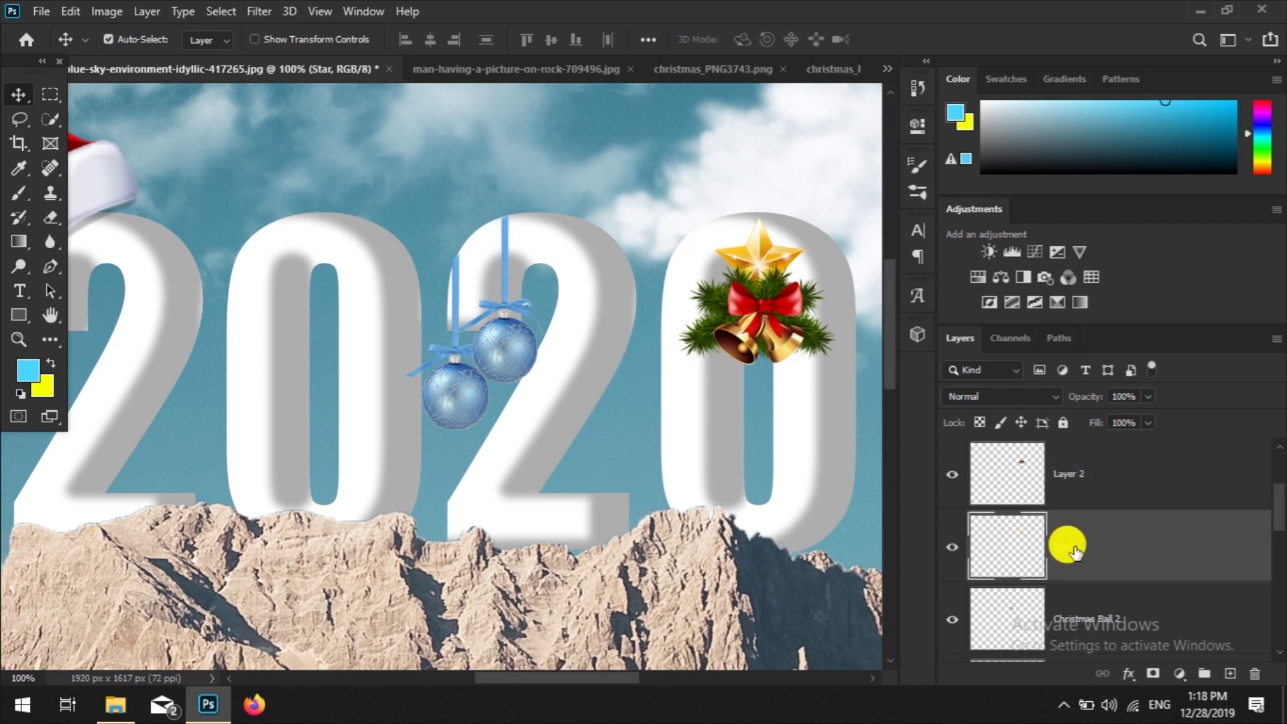
Step: Rename the bell decoration's layer to 'Bell'
scroll(1083, 570, "up", 1)
double_click(1084, 542)
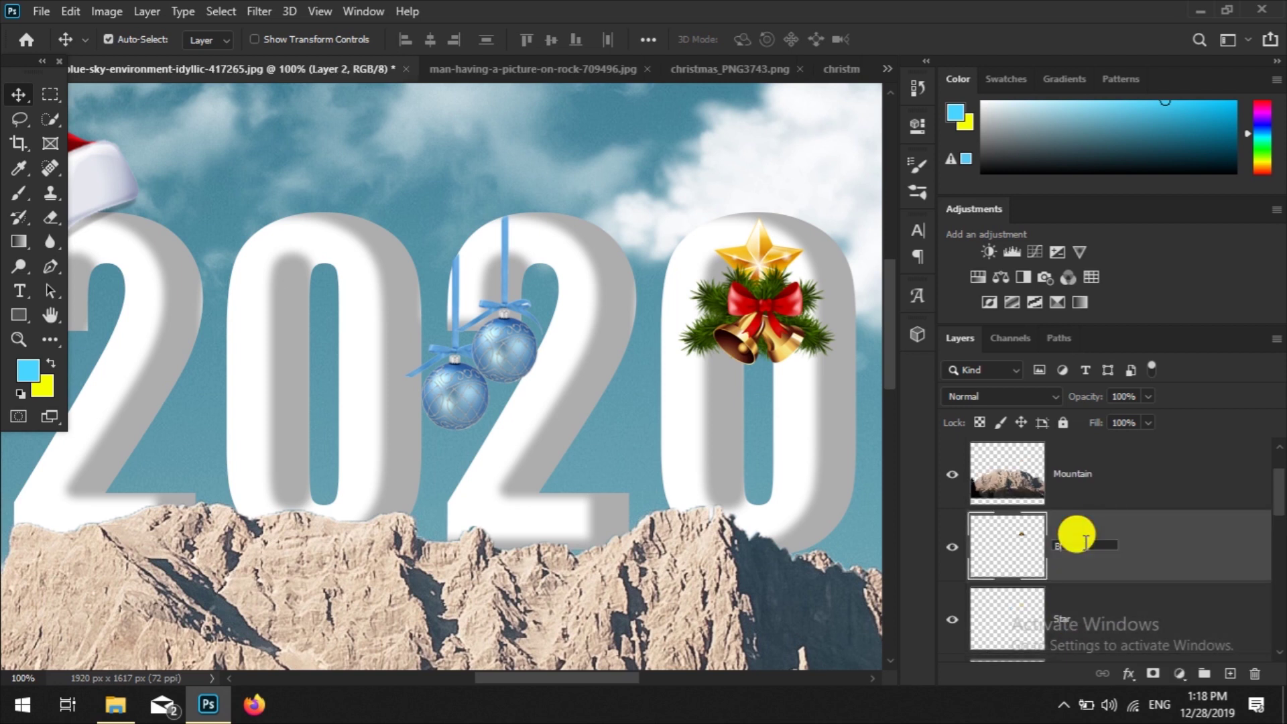
key("Return")
scroll(1149, 575, "down", 1)
scroll(1089, 573, "up", 1)
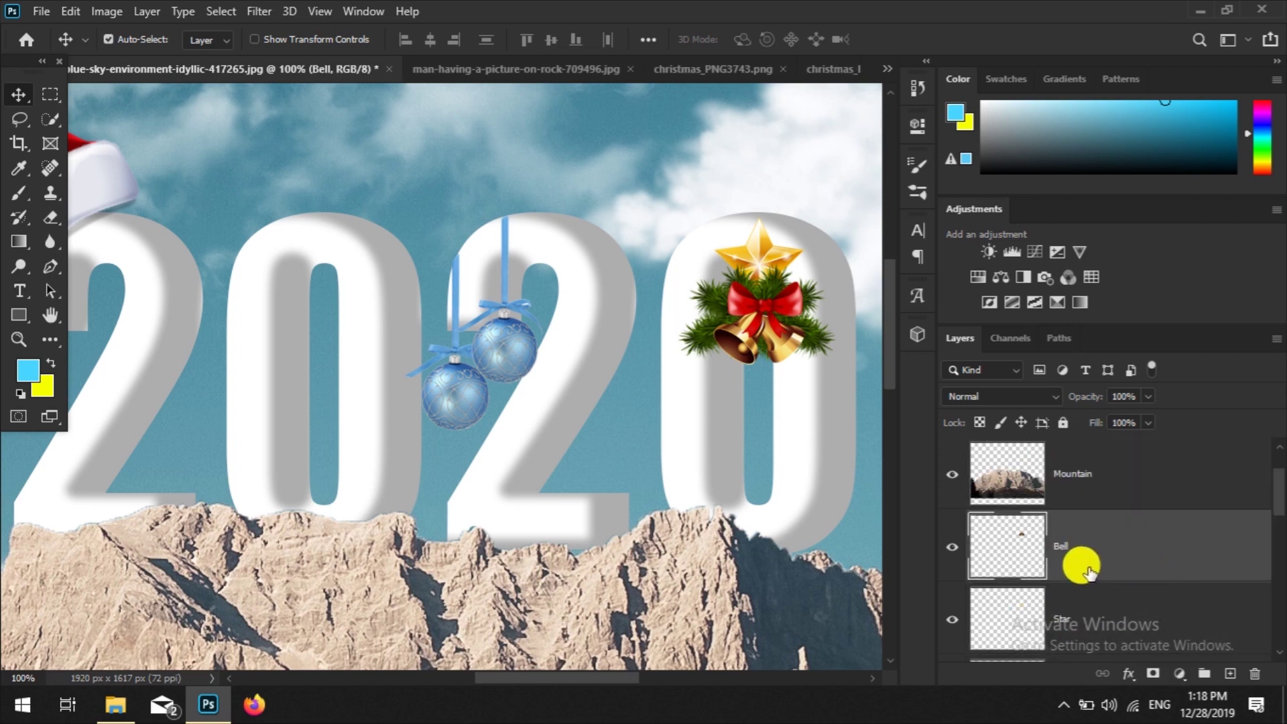
Step: Review the decorations at different zooms, then switch to the christmas_PNG17247.png ribbon document
key("ctrl+minus")
key("ctrl+minus")
key("ctrl+minus")
key("ctrl+plus")
key("ctrl+plus")
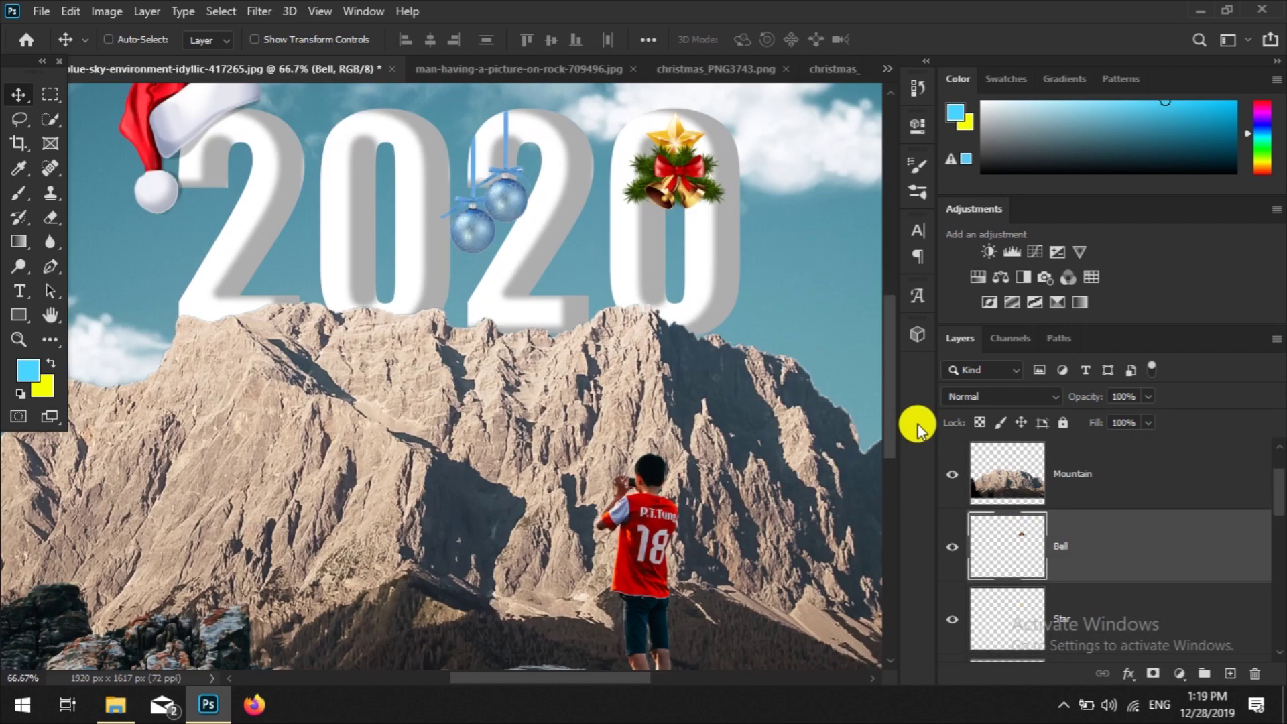
key("ctrl+minus")
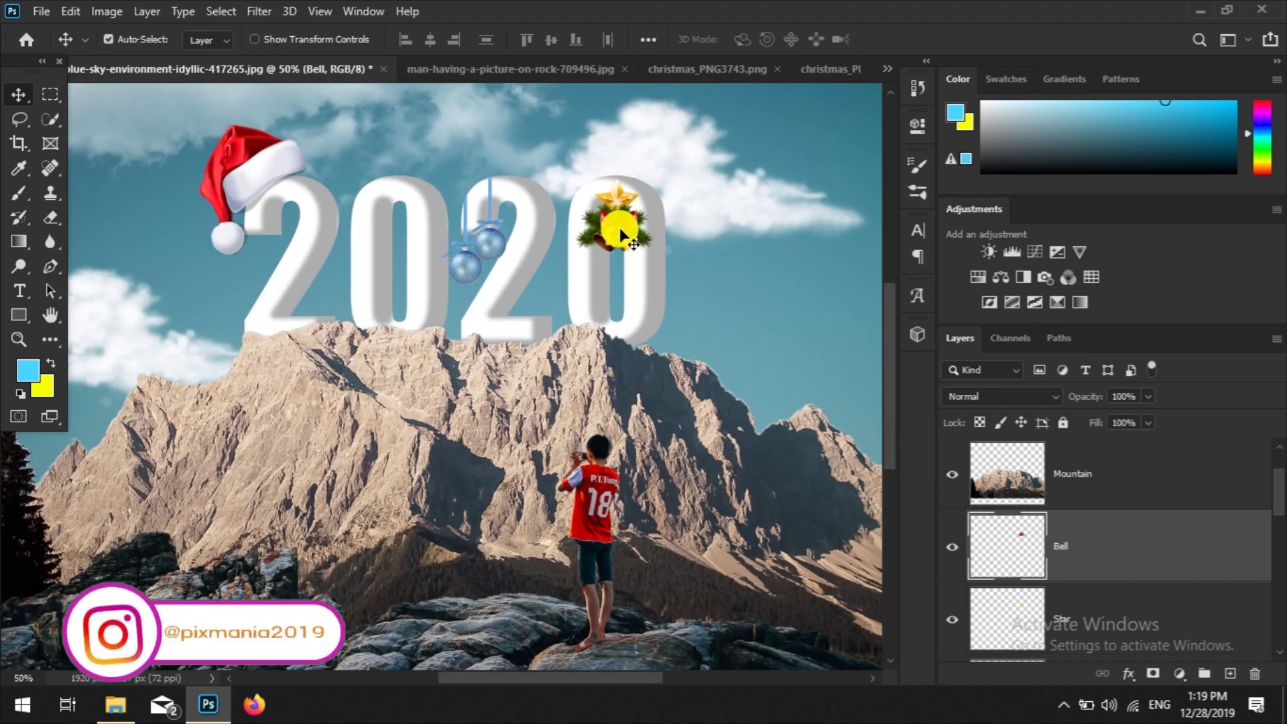
left_click(615, 199)
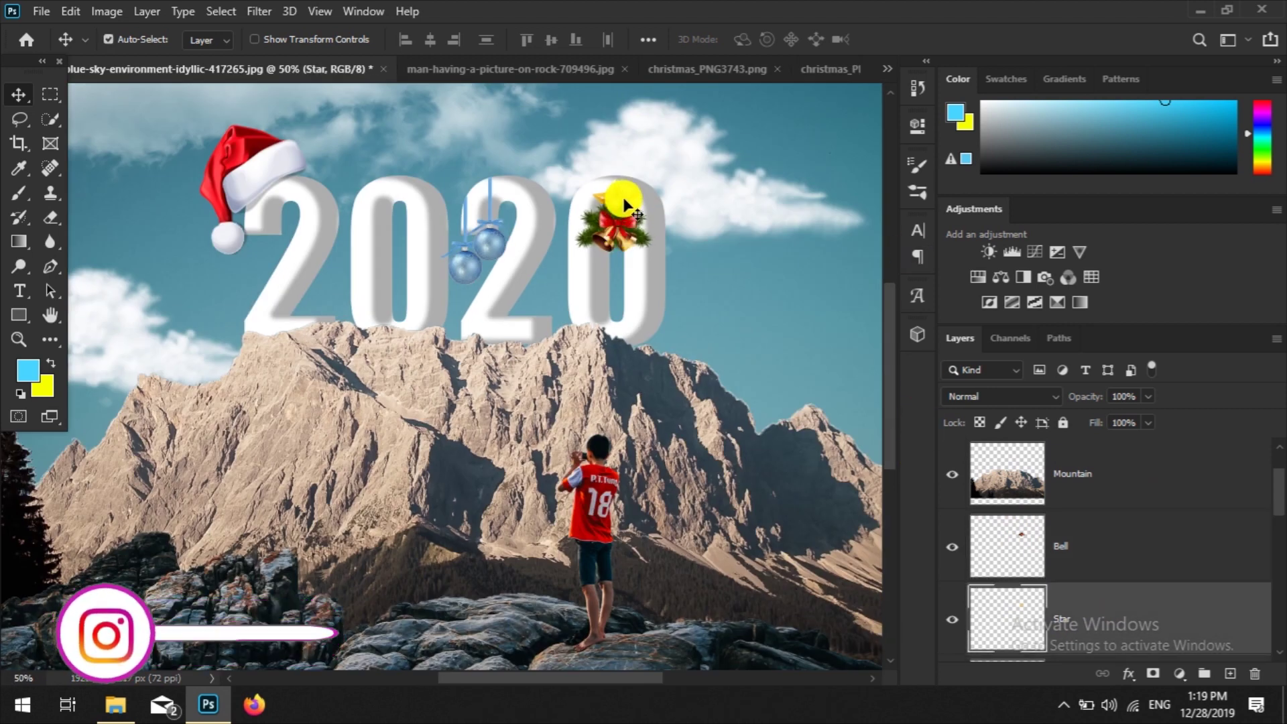
key("ctrl+minus")
key("ctrl+plus")
key("ctrl+plus")
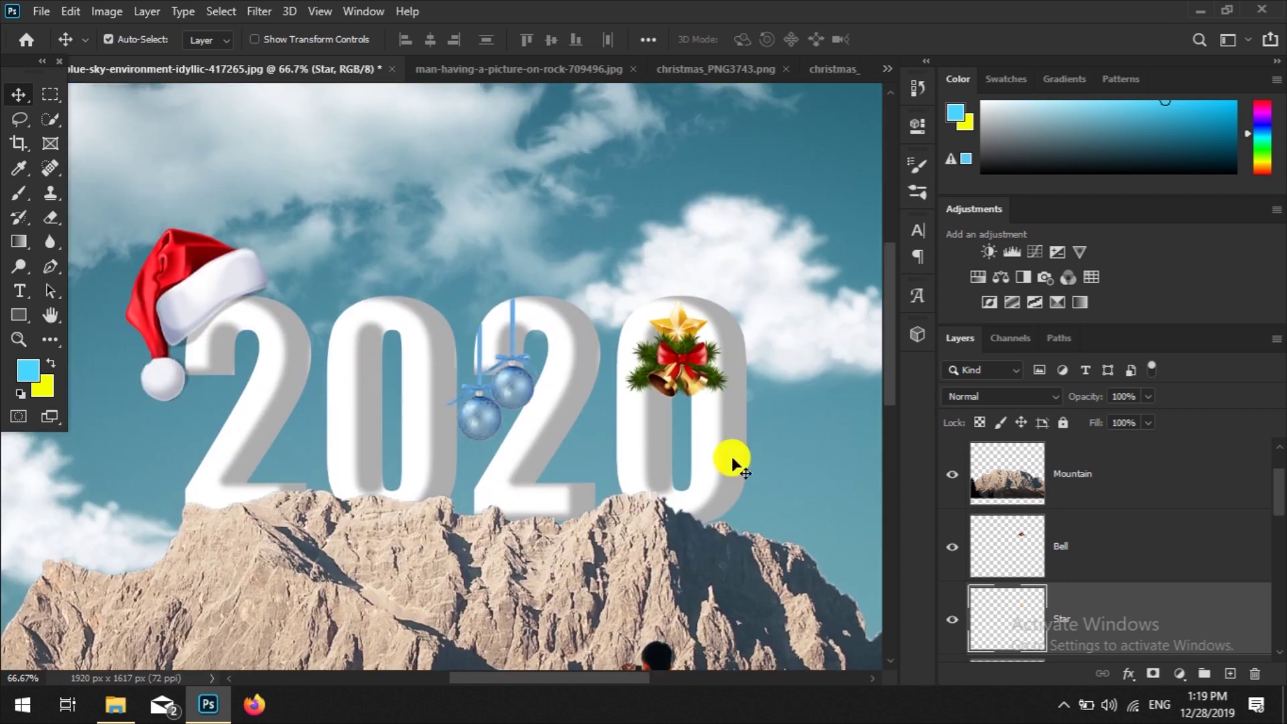
left_click(1064, 703)
left_click(1062, 704)
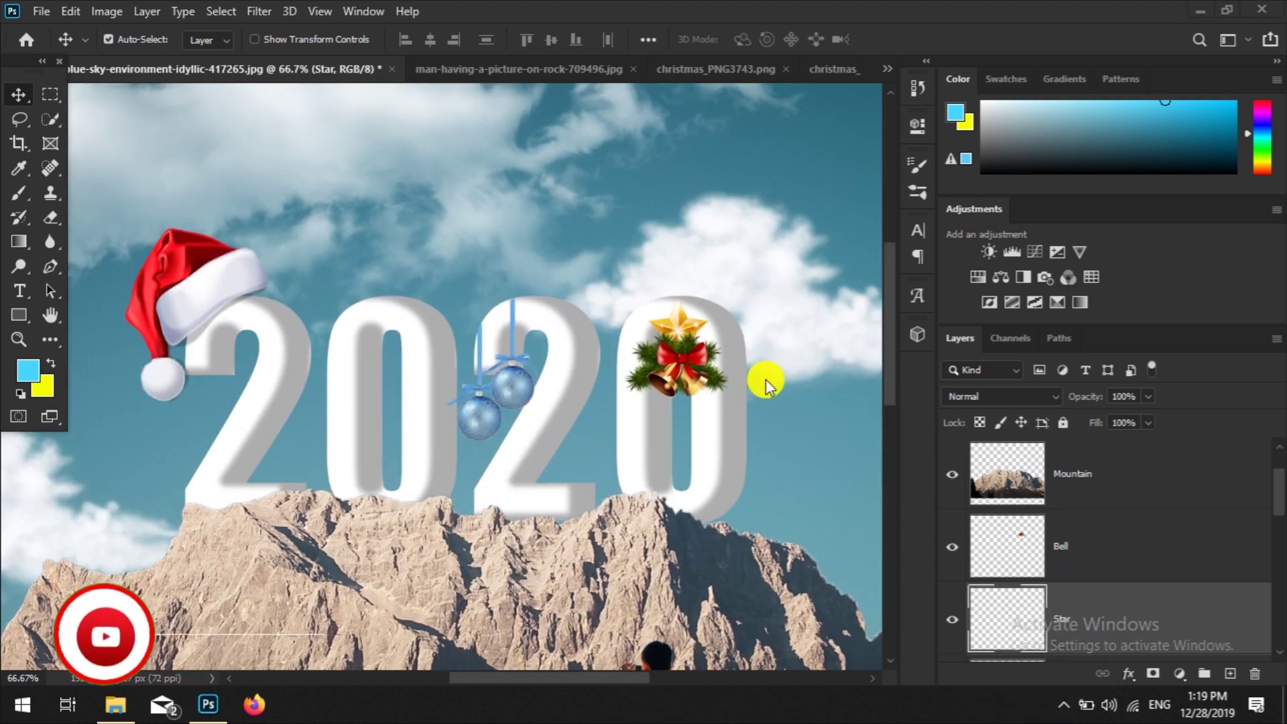
mouse_move(679, 335)
left_mouse_down()
mouse_move(814, 124)
mouse_move(813, 106)
left_mouse_up()
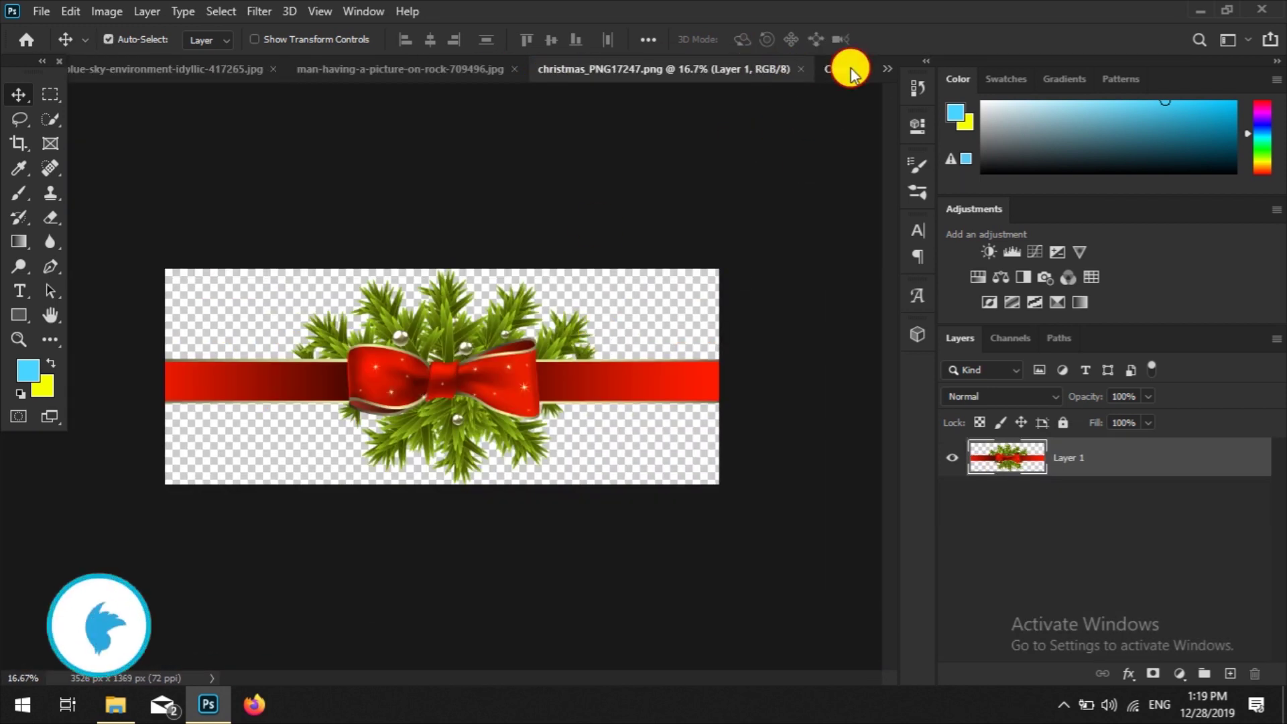
Step: Drag the red ribbon into the composite, scale it to about 8%, and lay it across the first 0
mouse_move(813, 106)
left_mouse_down()
mouse_move(844, 63)
mouse_move(364, 392)
left_mouse_up()
key("ctrl+t")
key("ctrl+minus")
key("ctrl+minus")
key("ctrl+minus")
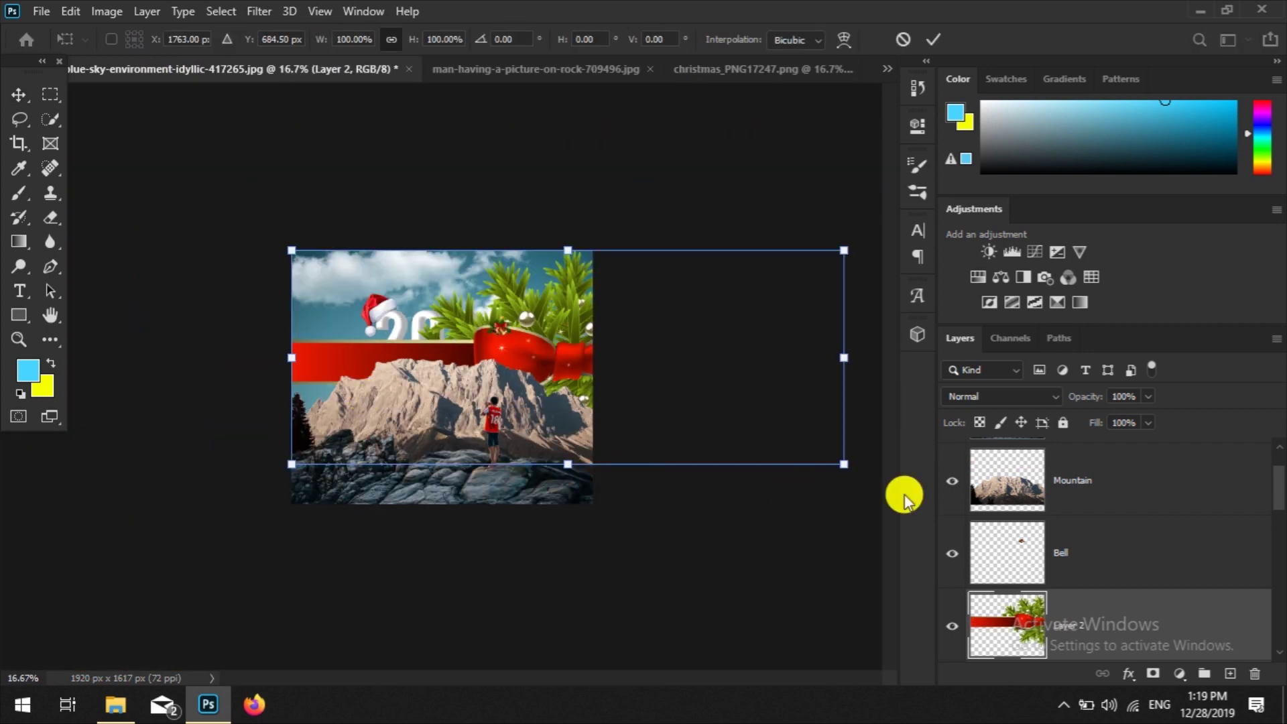
left_click_drag(842, 454, 298, 327)
key("ctrl+plus")
key("ctrl+plus")
key("ctrl+plus")
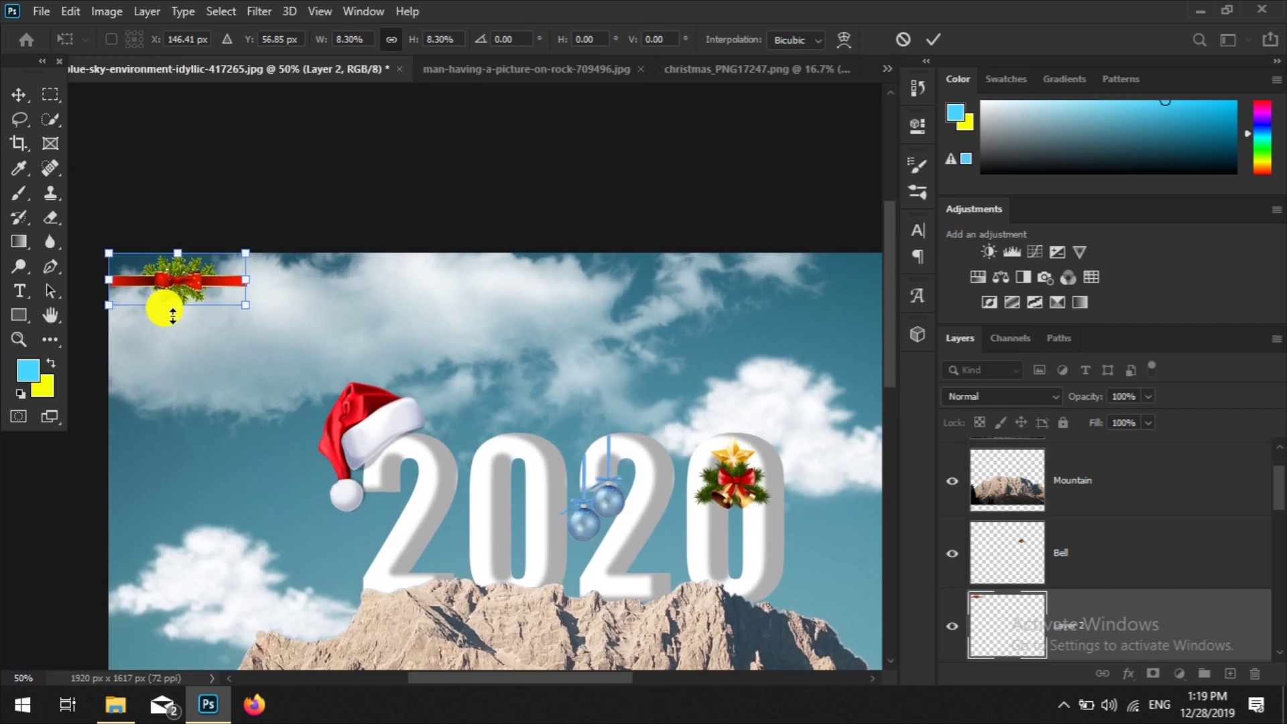
mouse_move(158, 303)
left_mouse_down()
mouse_move(460, 524)
mouse_move(511, 526)
mouse_move(405, 227)
left_mouse_up()
key("ctrl+plus")
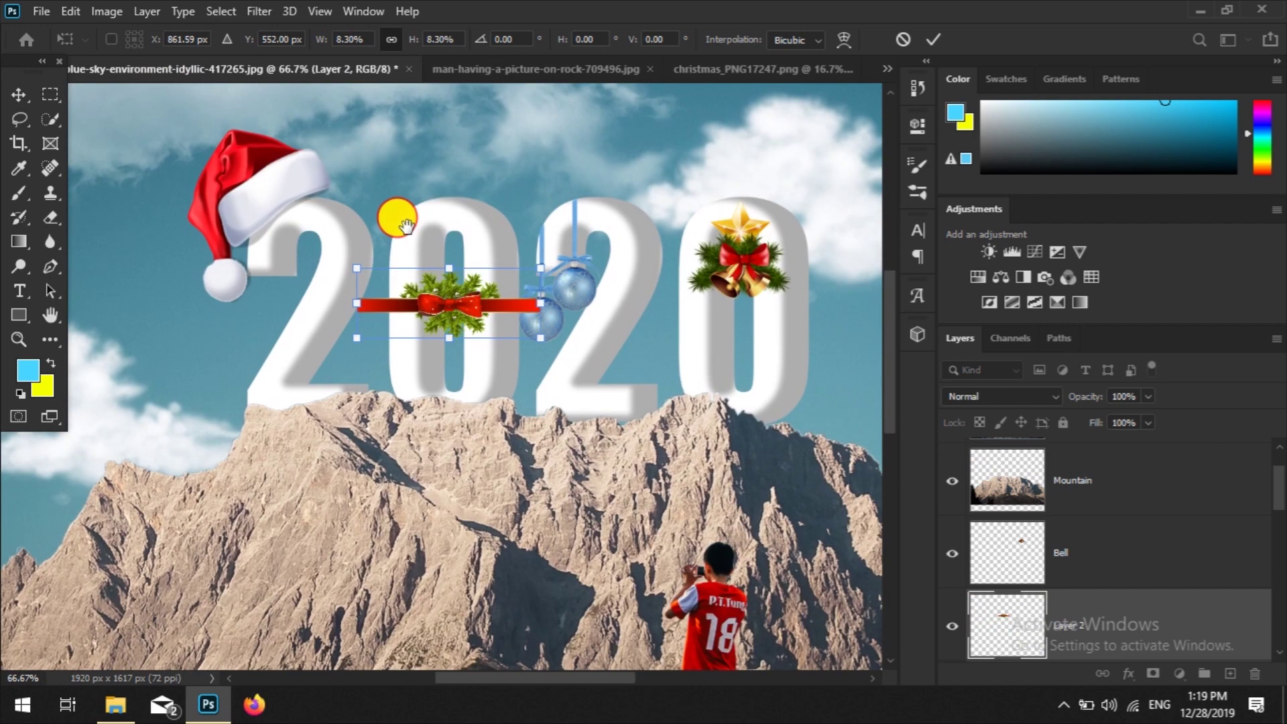
key("Return")
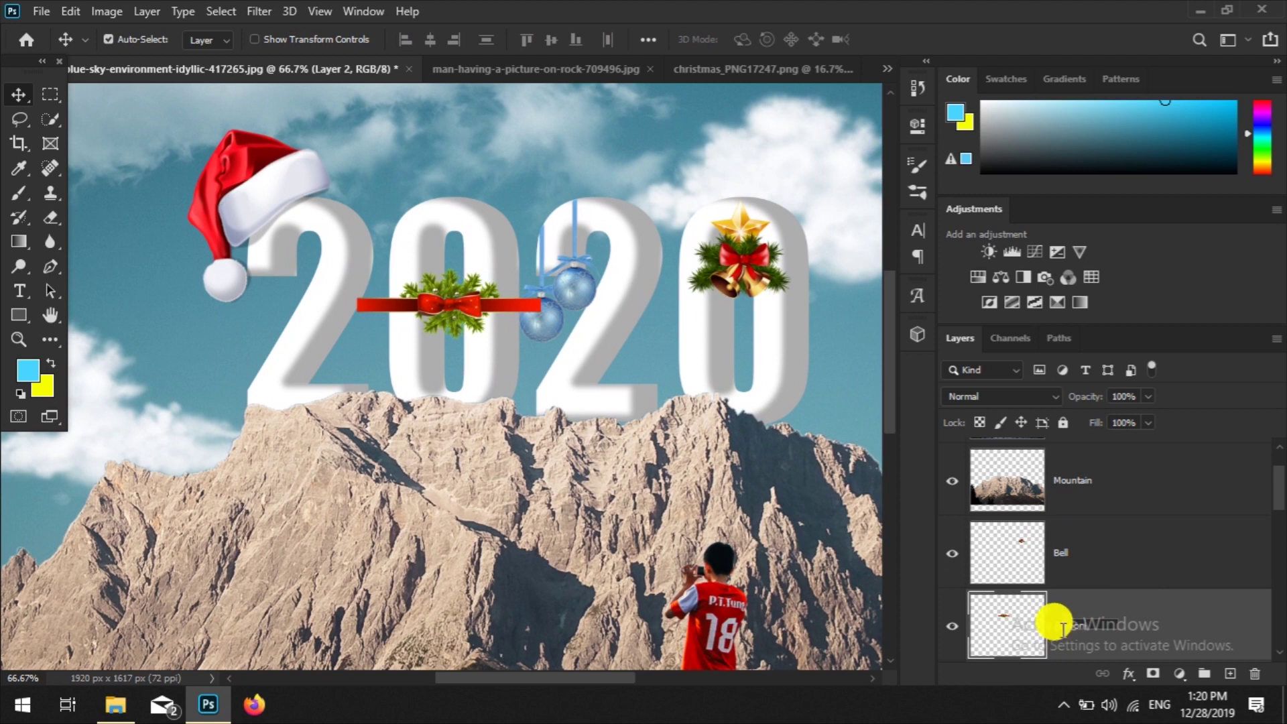
left_click_drag(451, 309, 434, 338)
left_click(50, 216)
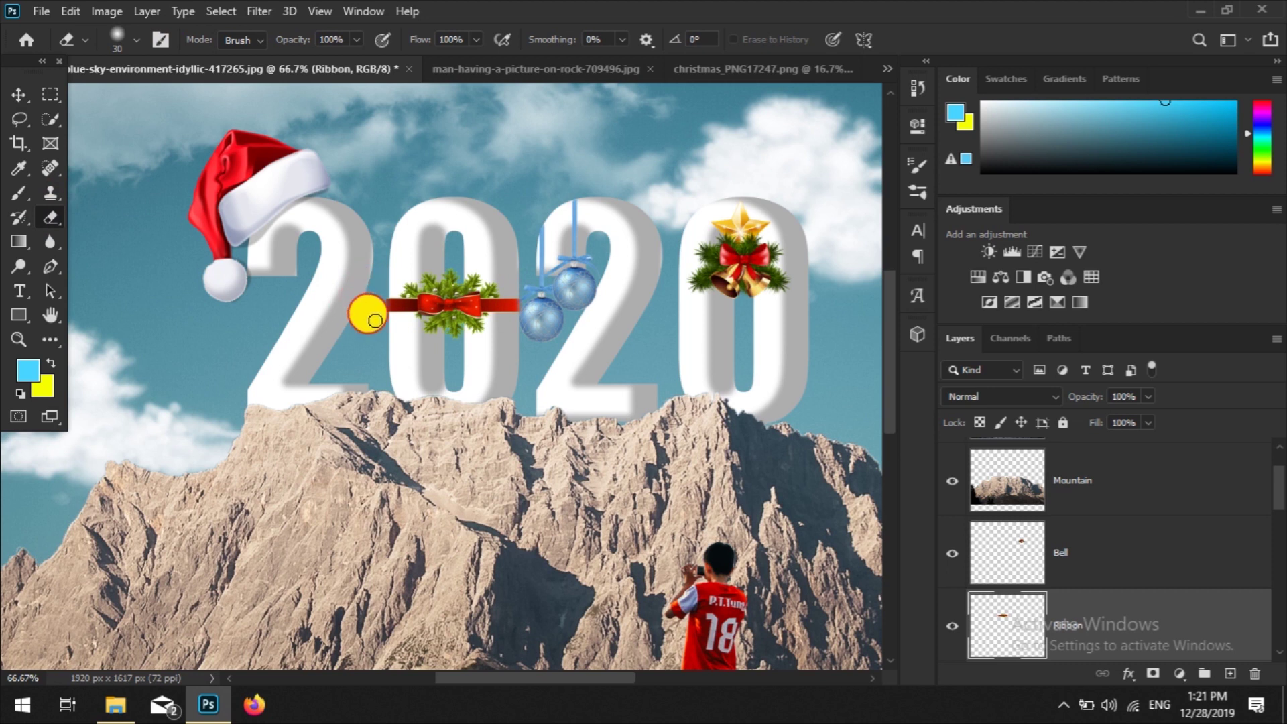
Step: Trim the ribbon's end beside the blue ornaments, then zoom out to fit the composition
left_click_drag(513, 332, 598, 590)
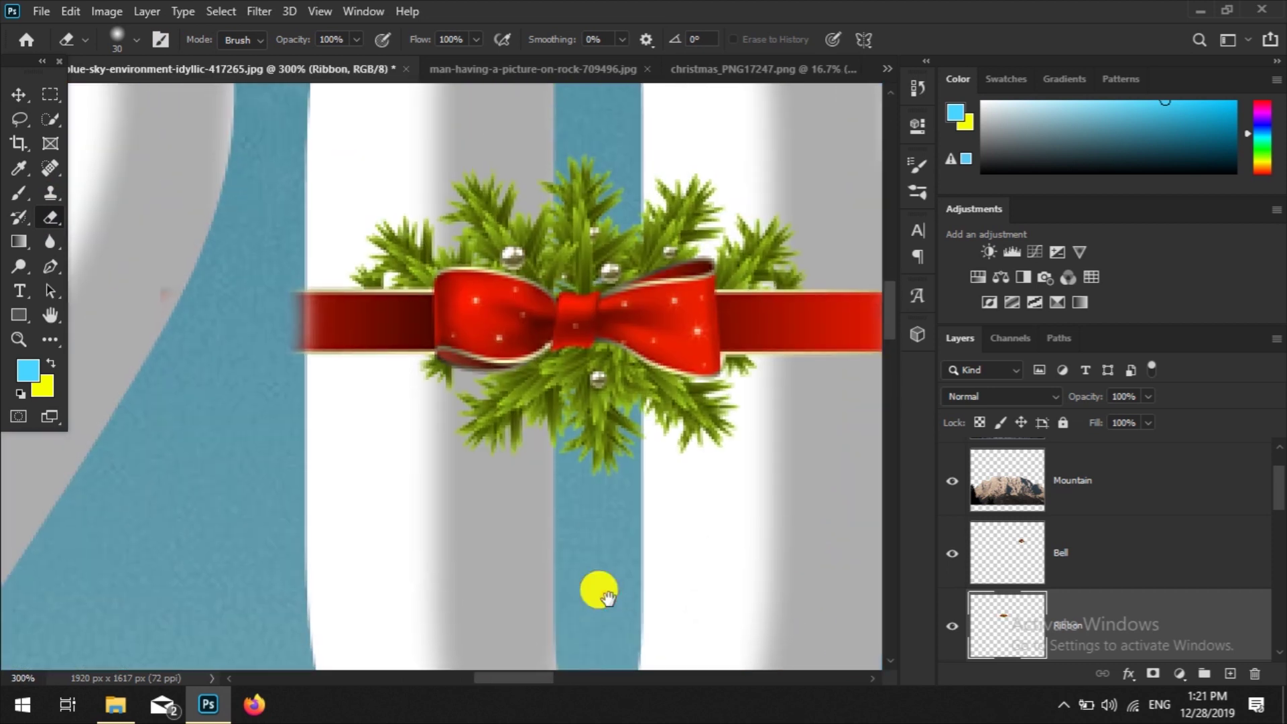
left_click_drag(651, 482, 253, 380)
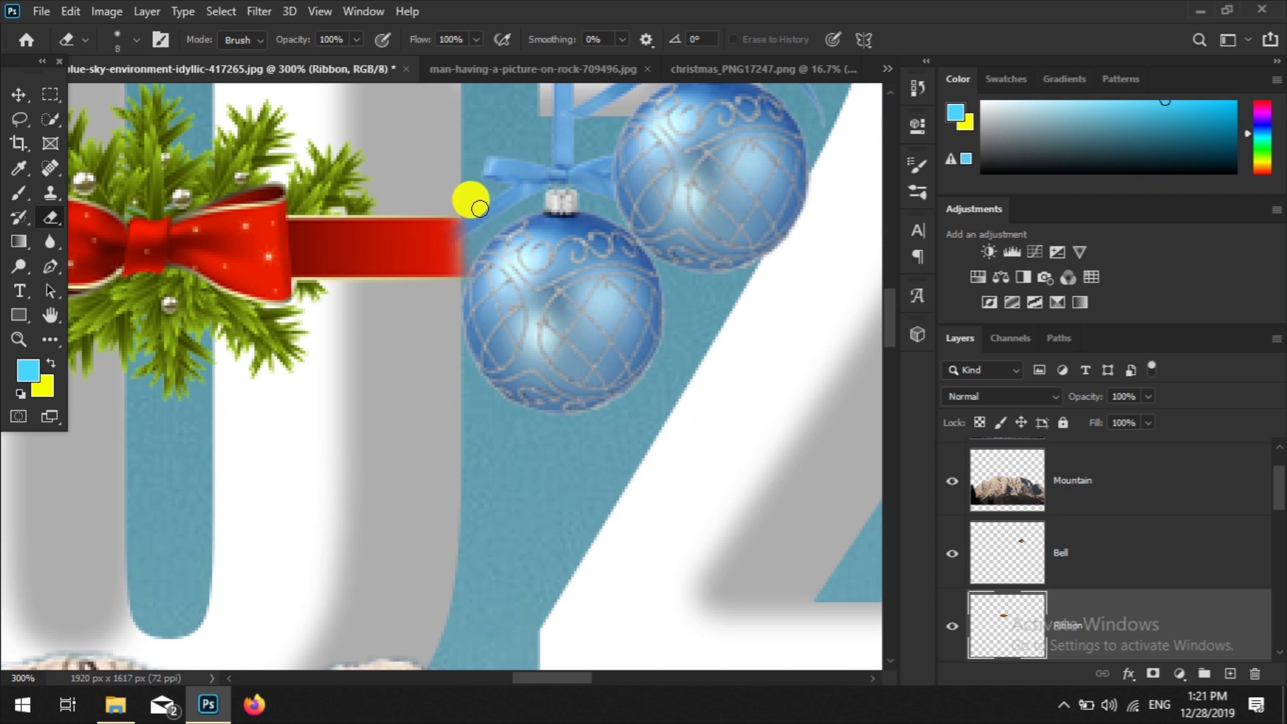
key("ctrl+minus")
key("ctrl+minus")
key("ctrl+minus")
key("ctrl+minus")
key("ctrl+minus")
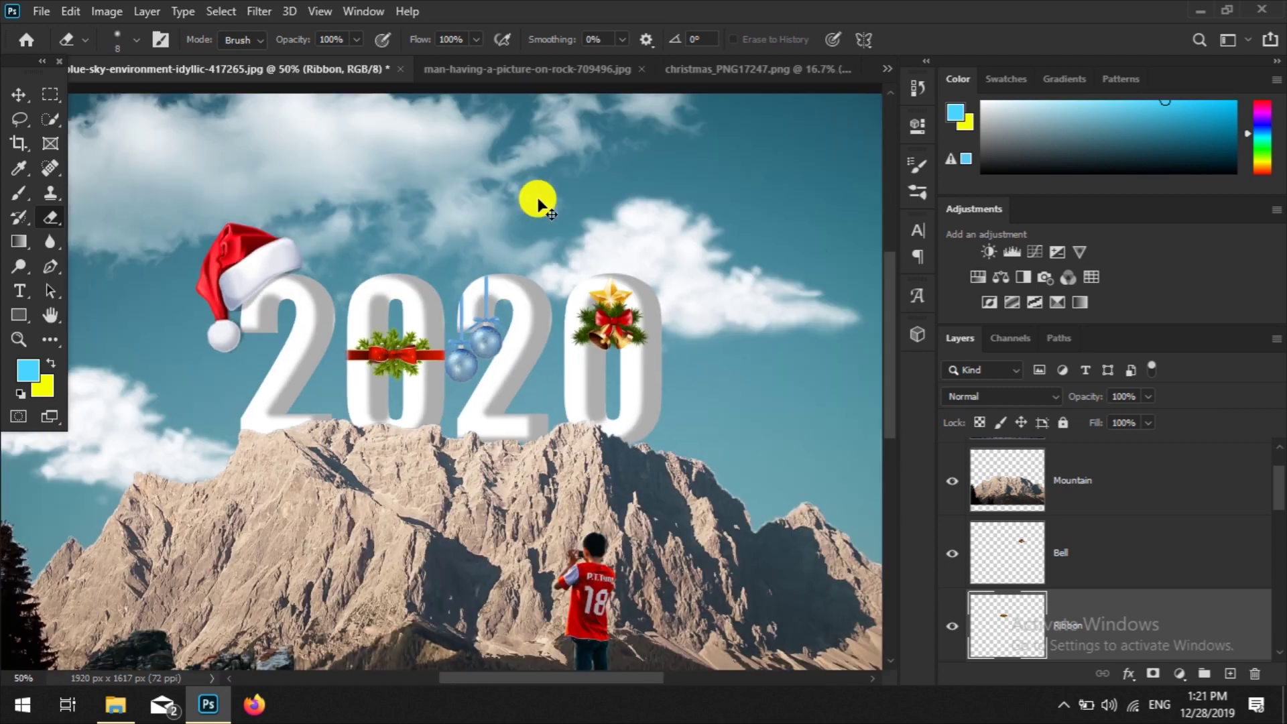
key("ctrl+minus")
left_click(27, 94)
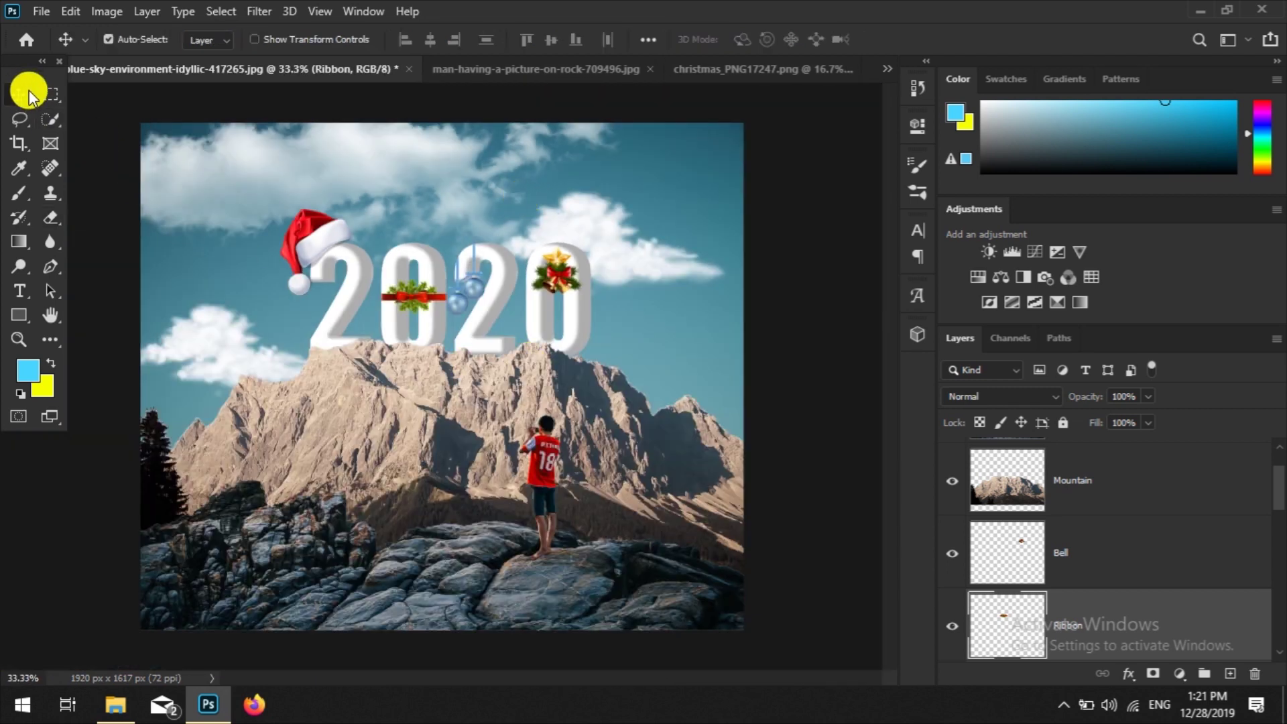
Step: Select the star and bells decorations, then start importing new image files
scroll(1115, 598, "down", 1)
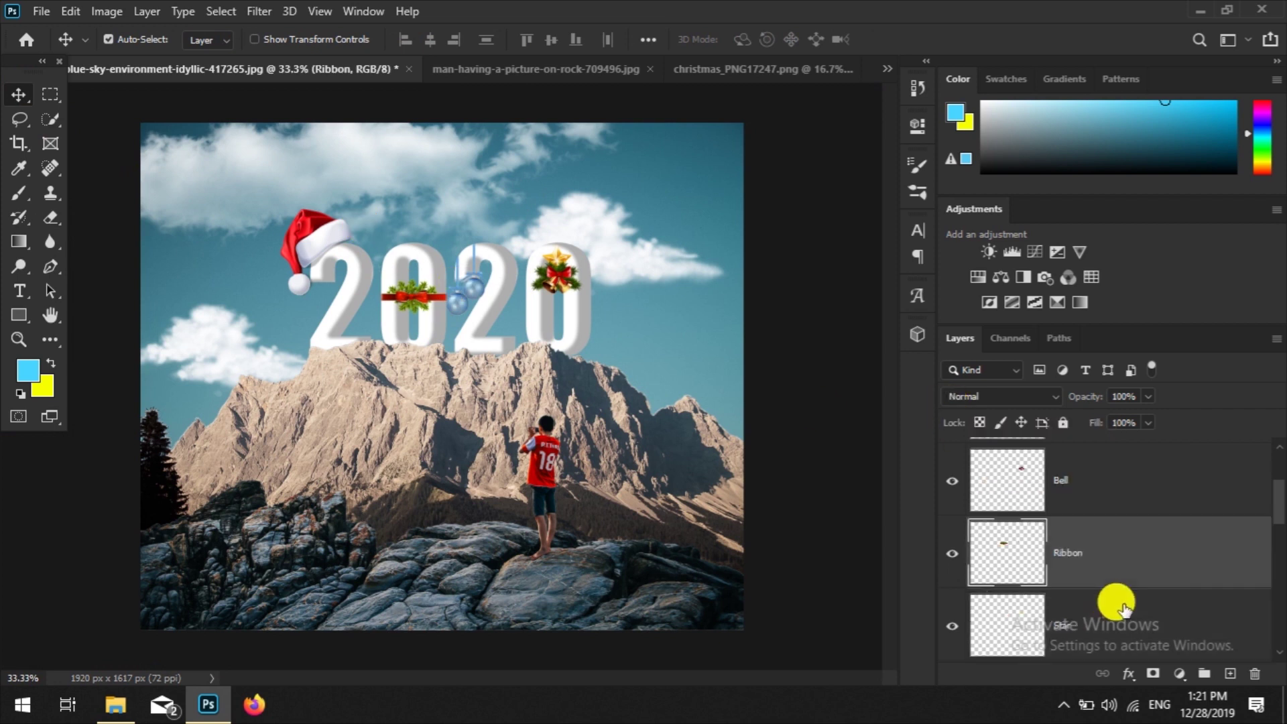
scroll(1128, 607, "down", 3)
left_click(560, 263)
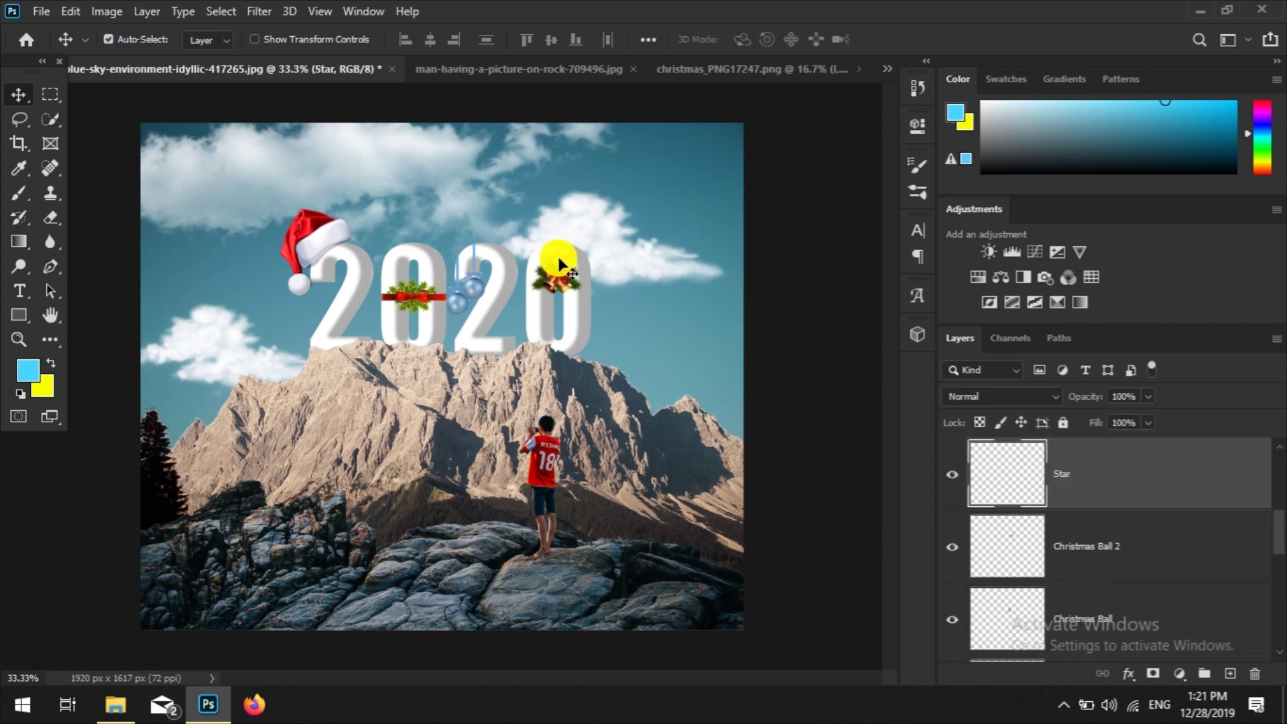
left_click(554, 277)
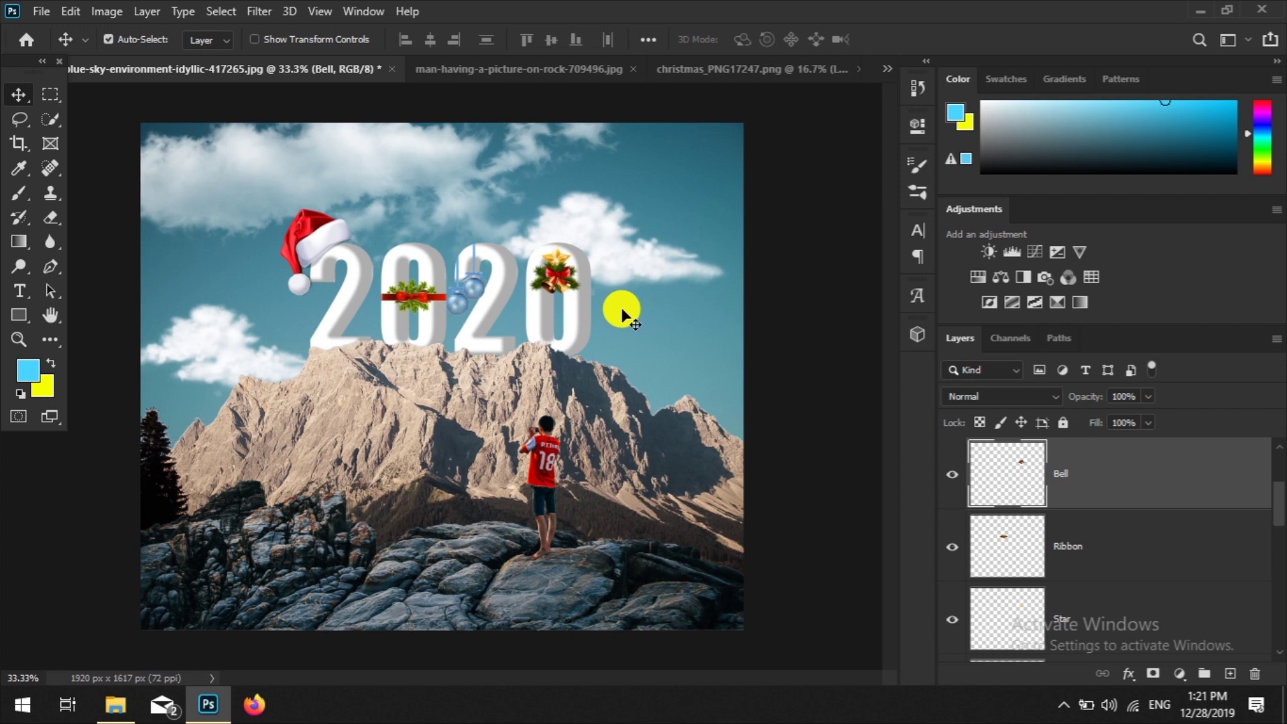
left_click(42, 12)
left_click(64, 45)
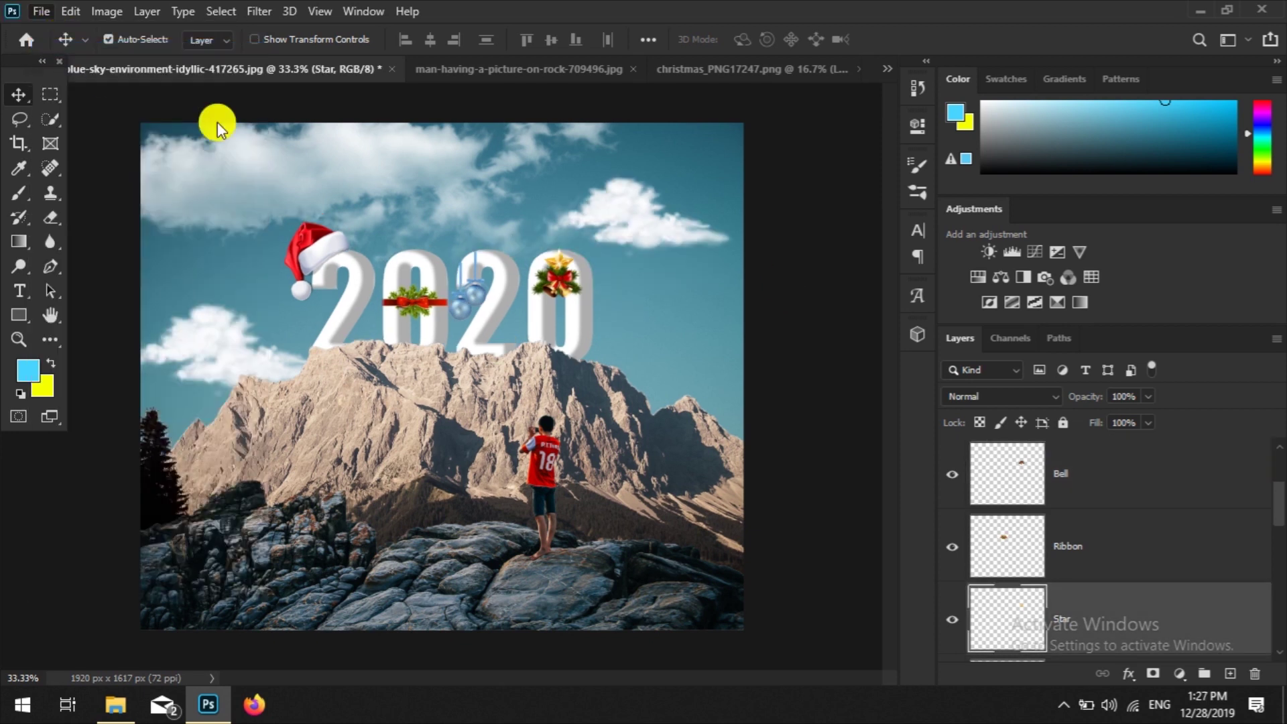
Step: Open the crane image and two helicopter images, including helicopter_PNG80098
left_click(229, 183)
left_click(313, 176, "ctrl")
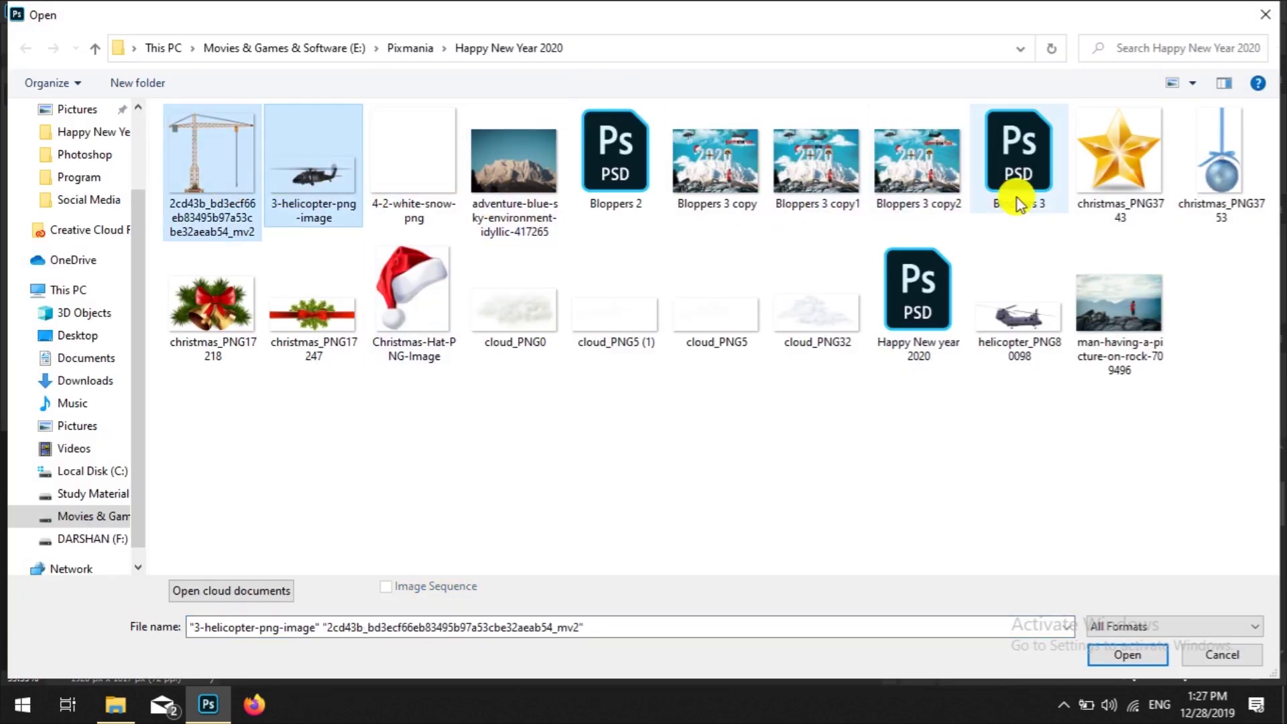
left_click(1014, 328, "ctrl")
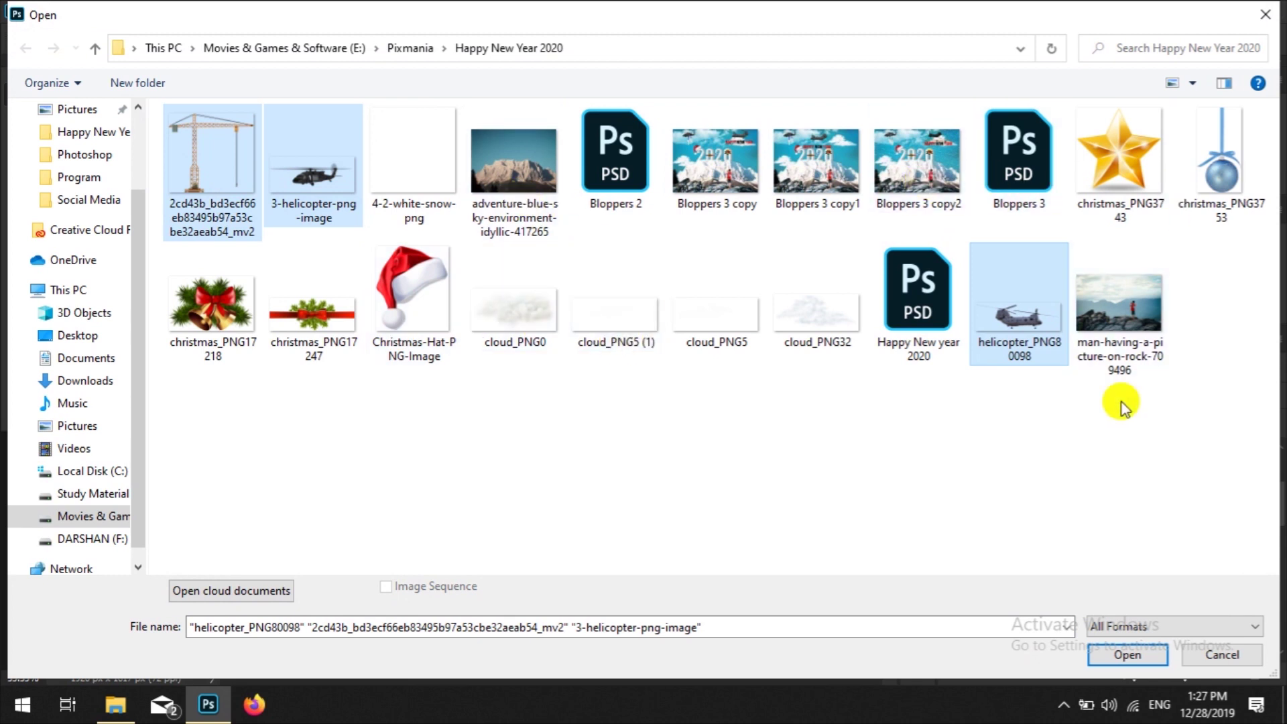
left_click(1110, 662)
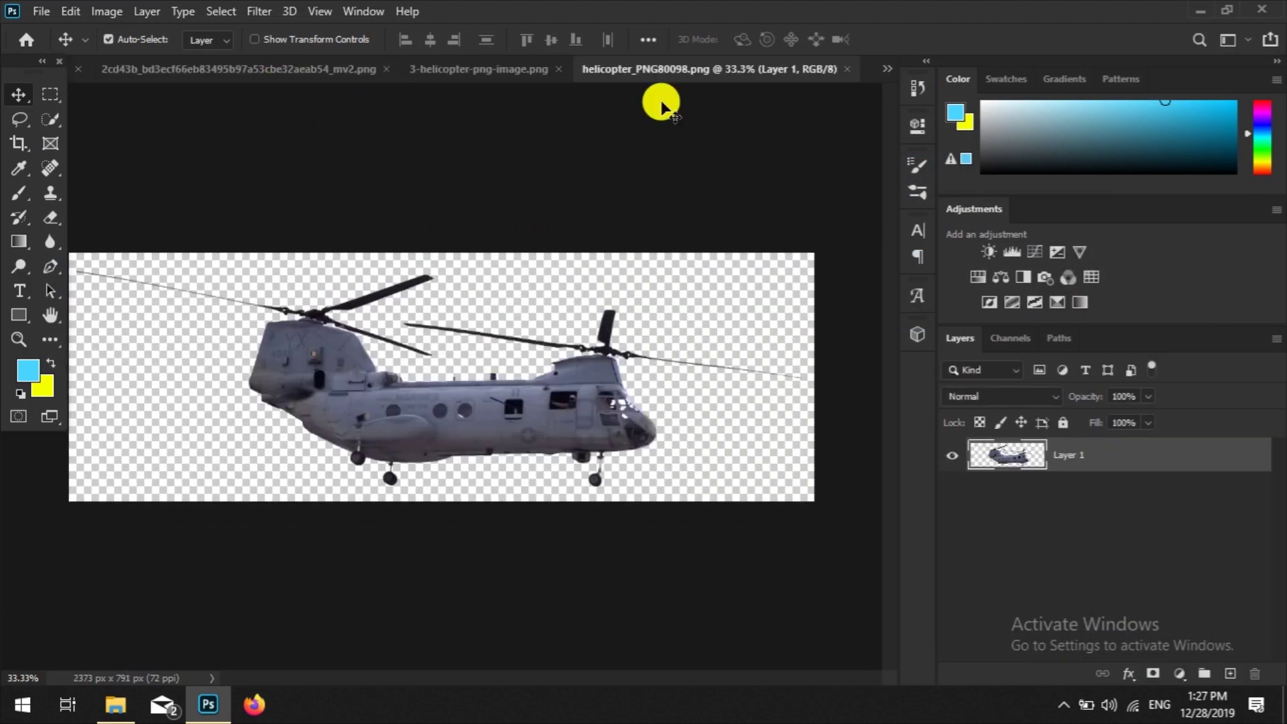
Step: Bring the helicopter into the composite, shrink it to about 18%, flip it horizontally, and place it upper right
left_click_drag(592, 360, 416, 285)
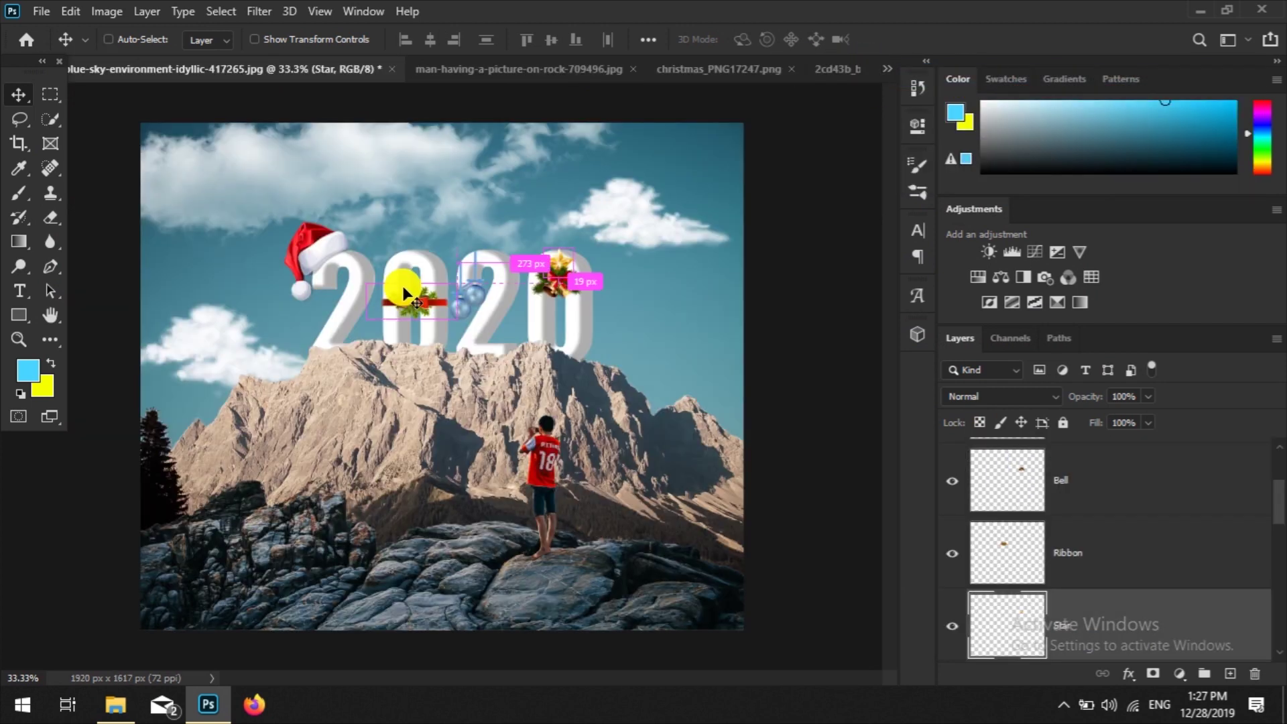
key("ctrl+t")
left_click_drag(865, 483, 255, 196)
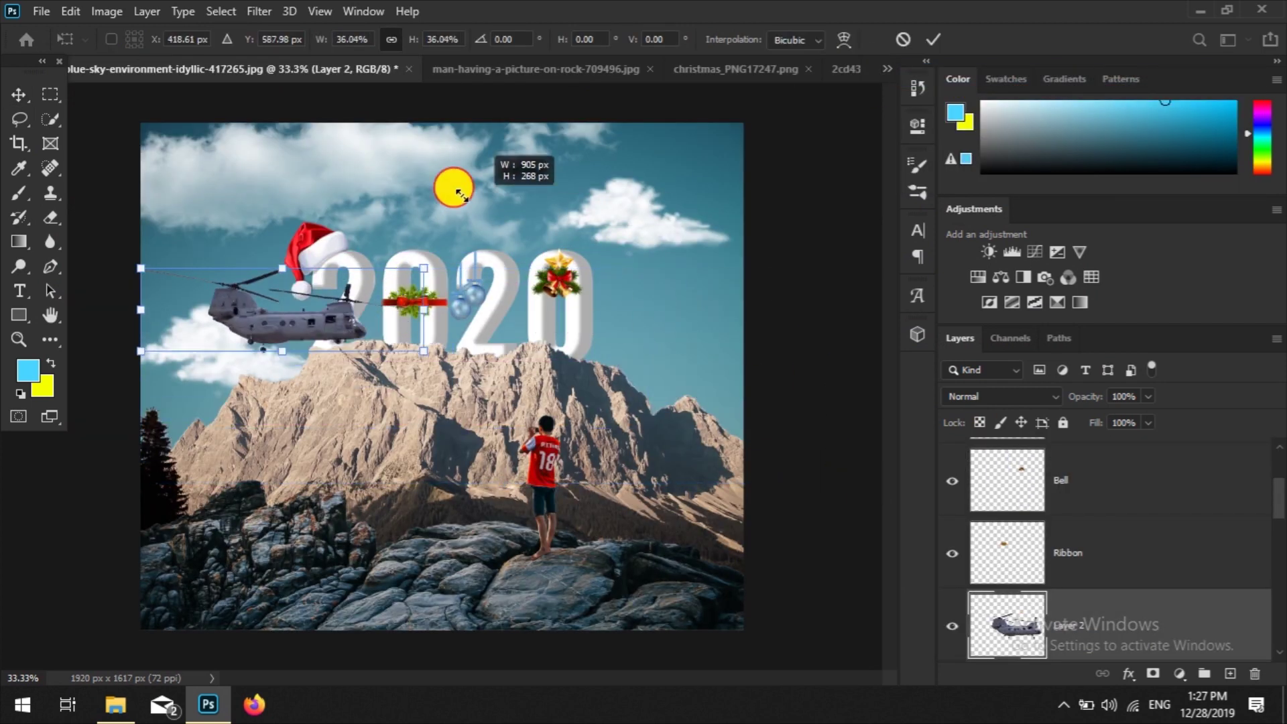
right_click(211, 292)
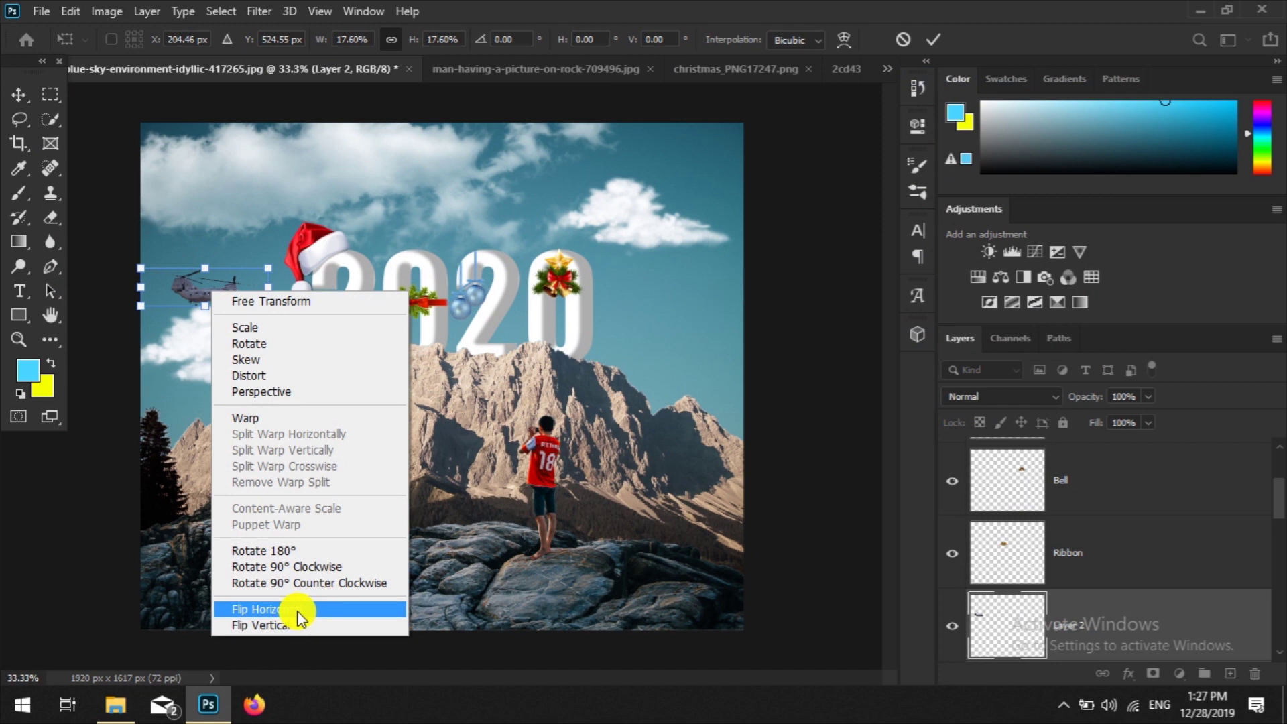
left_click(299, 610)
left_click_drag(214, 286, 606, 164)
key("Return")
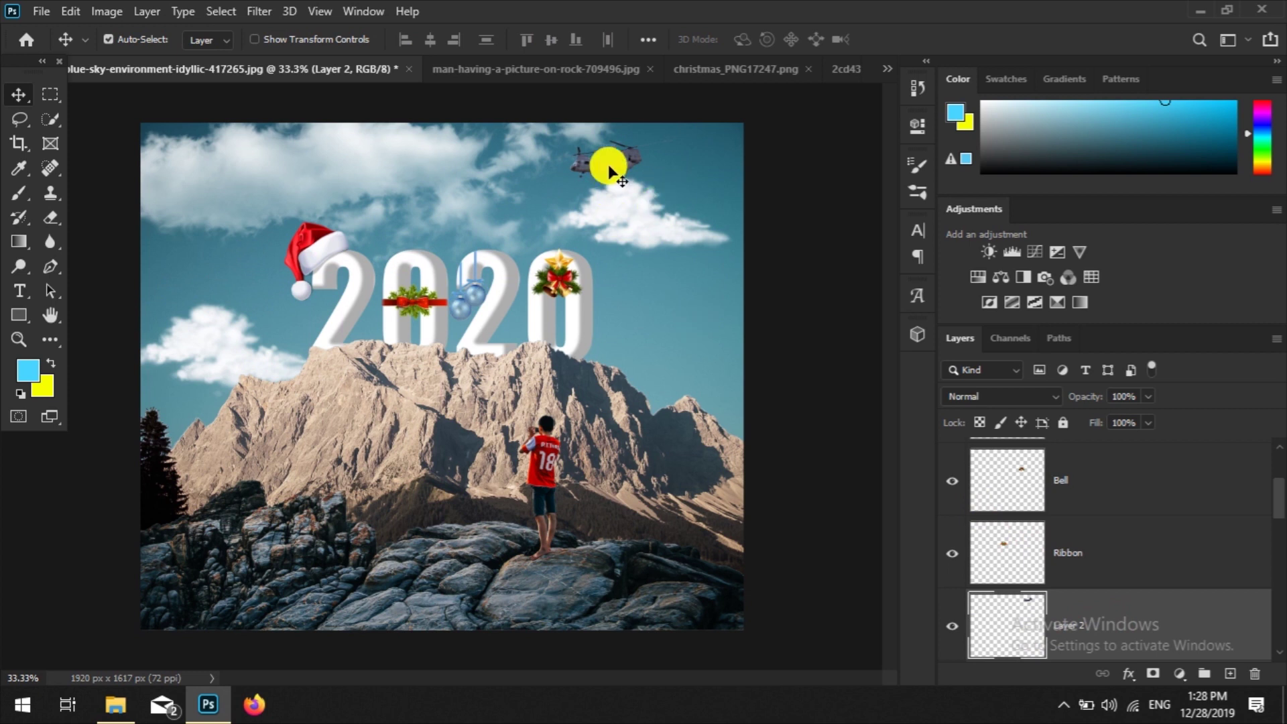
Step: In the crane image, duplicate Layer 1 and hide the original layer
left_click(846, 69)
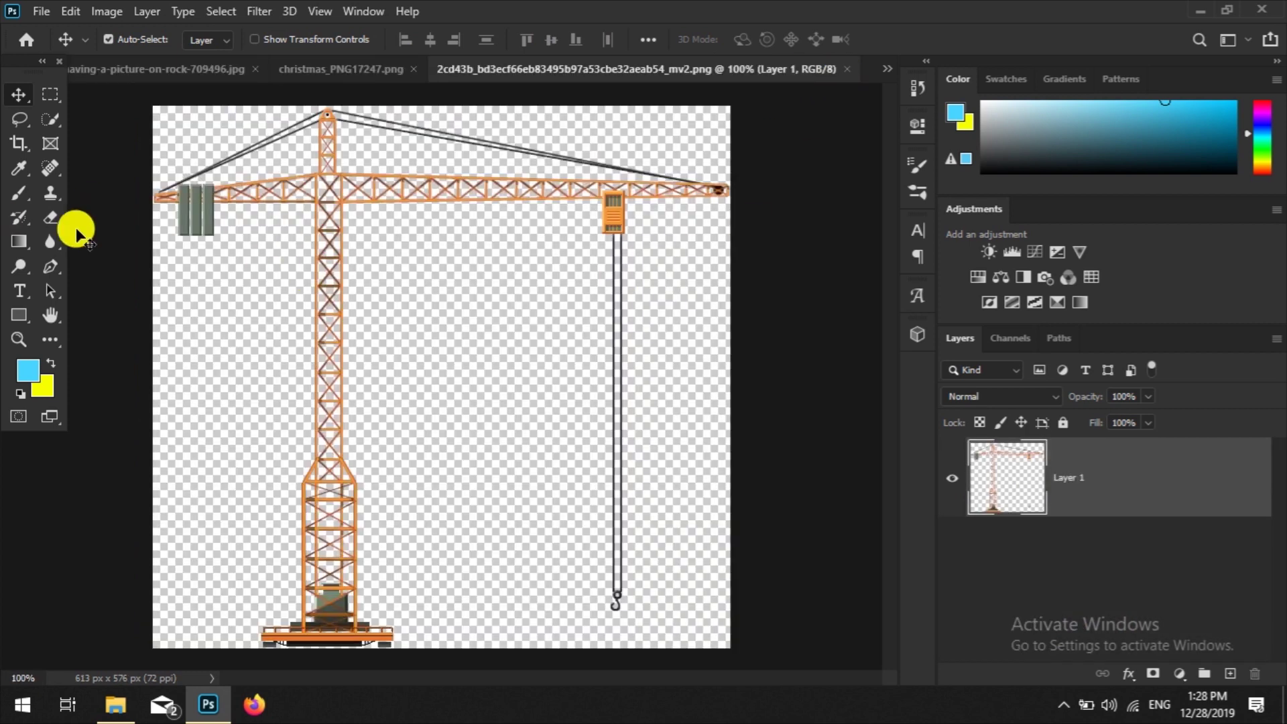
right_click(1055, 504)
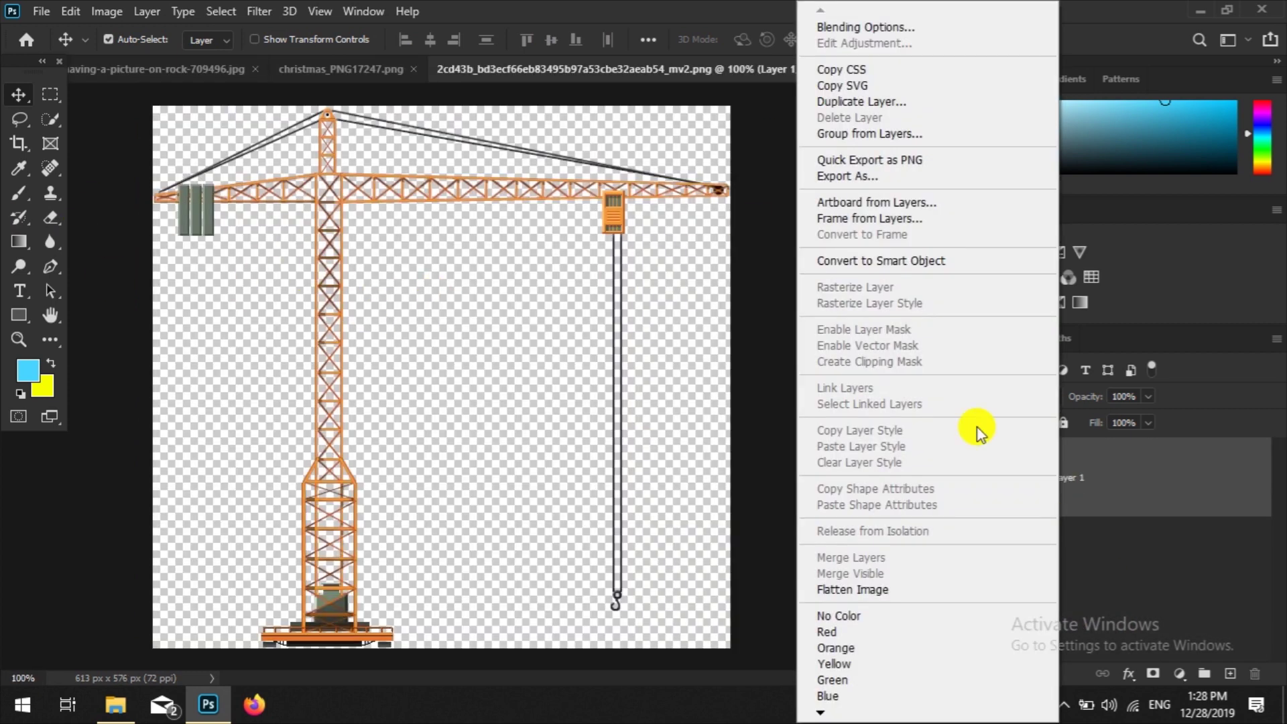
left_click(830, 99)
left_click(788, 194)
left_click(952, 558)
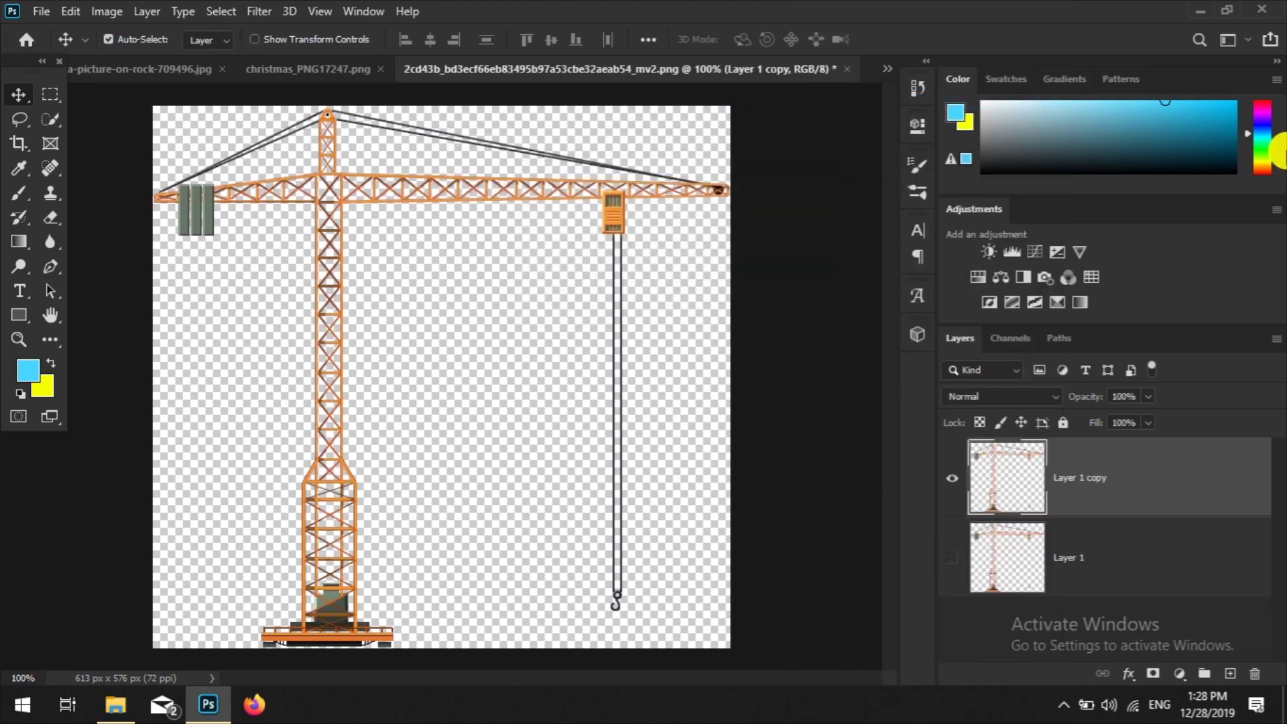
Step: Erase the crane's mast, base, and operator cab below the jib
left_click(54, 216)
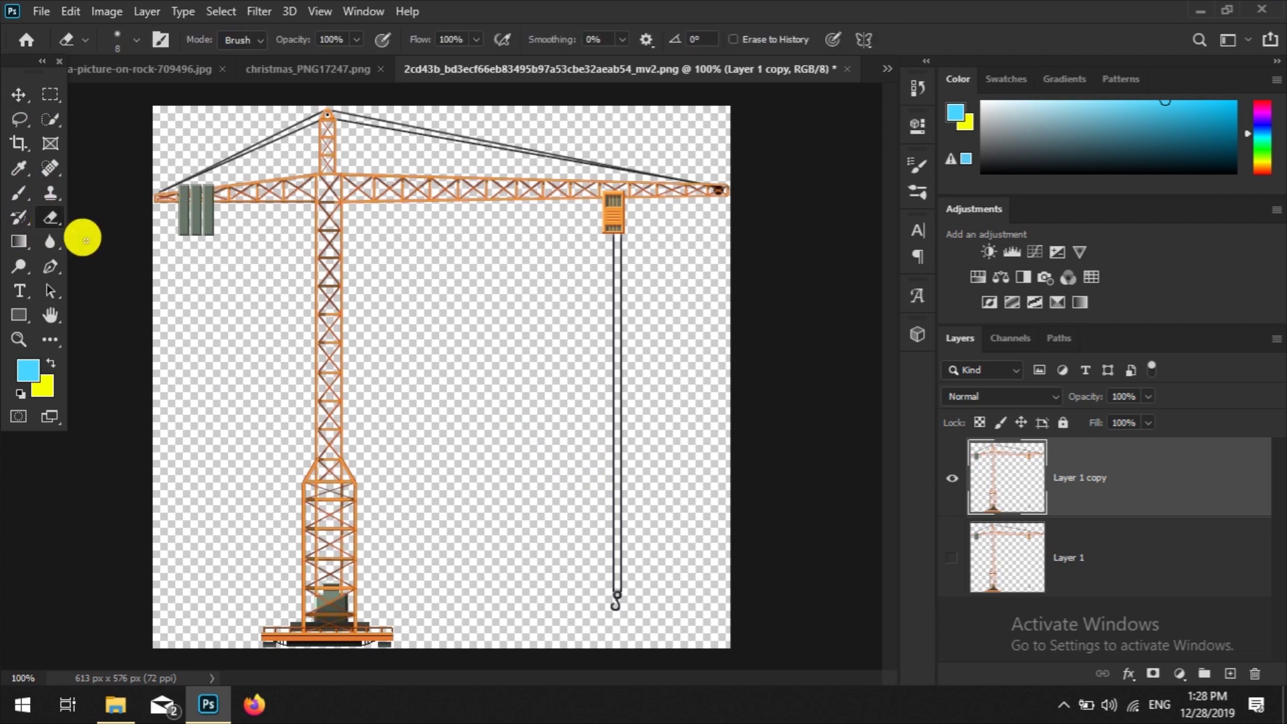
mouse_move(294, 265)
left_mouse_down()
mouse_move(331, 512)
mouse_move(325, 590)
mouse_move(302, 291)
mouse_move(324, 238)
mouse_move(431, 551)
mouse_move(488, 422)
mouse_move(824, 560)
mouse_move(604, 469)
mouse_move(767, 425)
mouse_move(616, 535)
mouse_move(489, 494)
left_mouse_up()
scroll(329, 241, "up", 3)
key("bracketleft")
key("bracketleft")
key("bracketleft")
key("bracketleft")
key("bracketleft")
key("bracketleft")
mouse_move(477, 375)
left_mouse_down()
mouse_move(616, 377)
mouse_move(493, 377)
left_mouse_up()
mouse_move(615, 550)
left_mouse_down()
mouse_move(245, 590)
mouse_move(95, 322)
left_mouse_up()
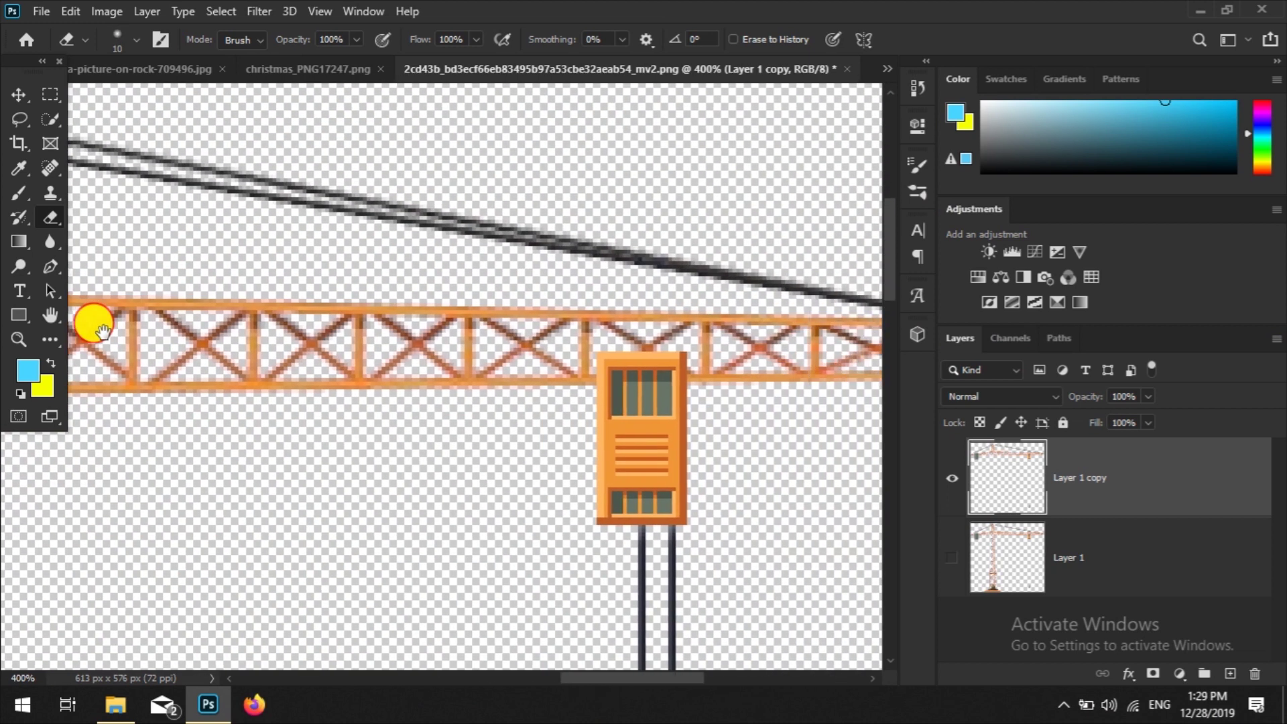
mouse_move(538, 345)
left_mouse_down()
mouse_move(574, 365)
mouse_move(520, 370)
mouse_move(580, 330)
left_mouse_up()
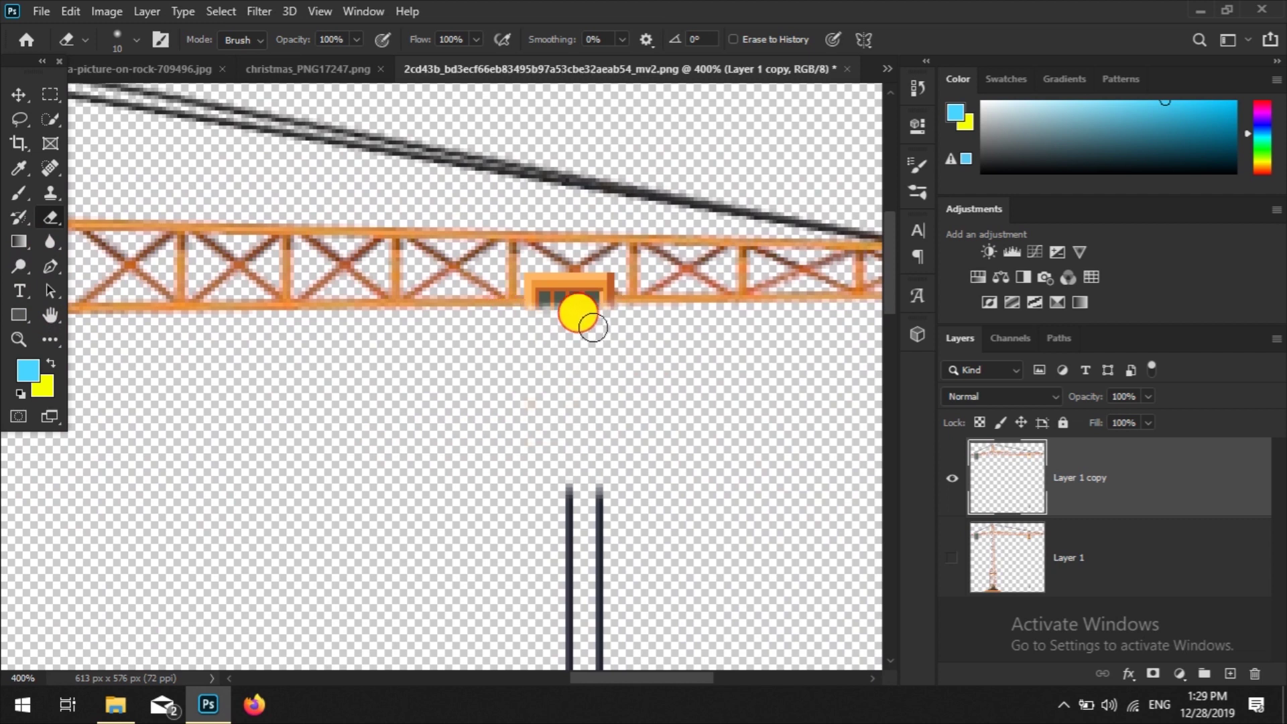
Step: Erase the hanging cable and hook, then return to the 2020 composite
scroll(661, 279, "down", 3)
key("ctrl+1")
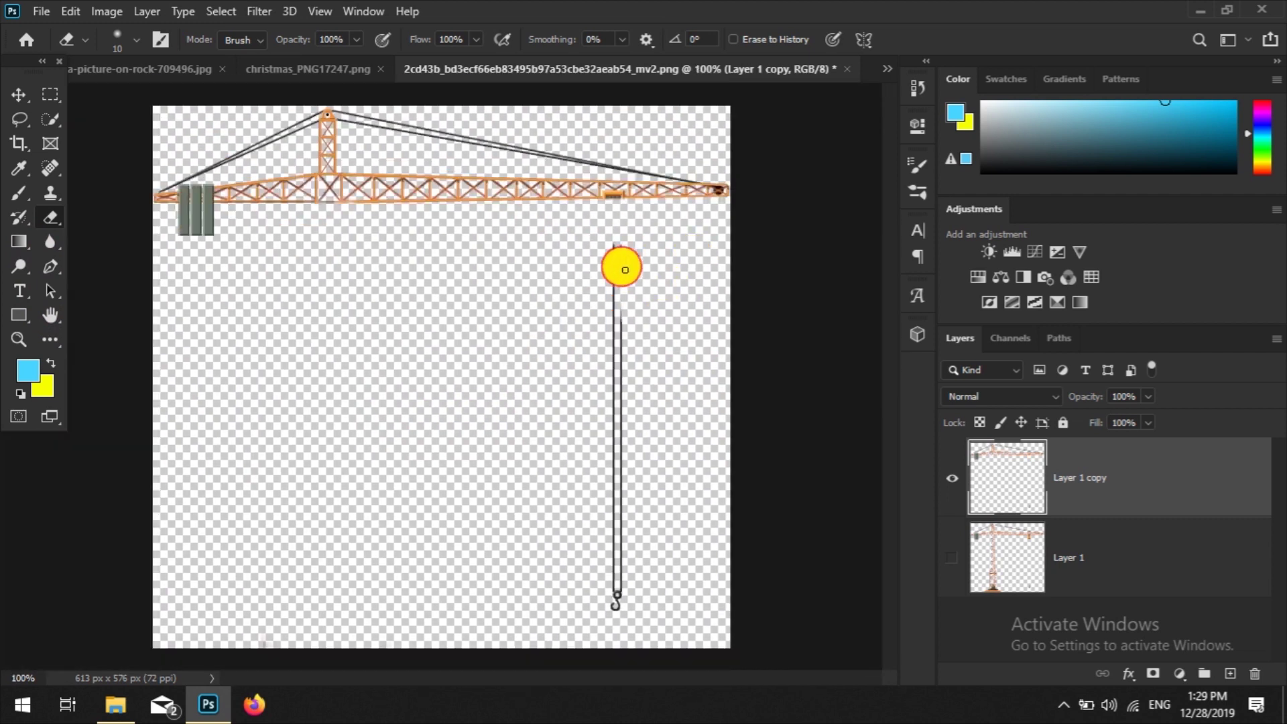
left_click_drag(624, 269, 617, 607)
key("bracketright")
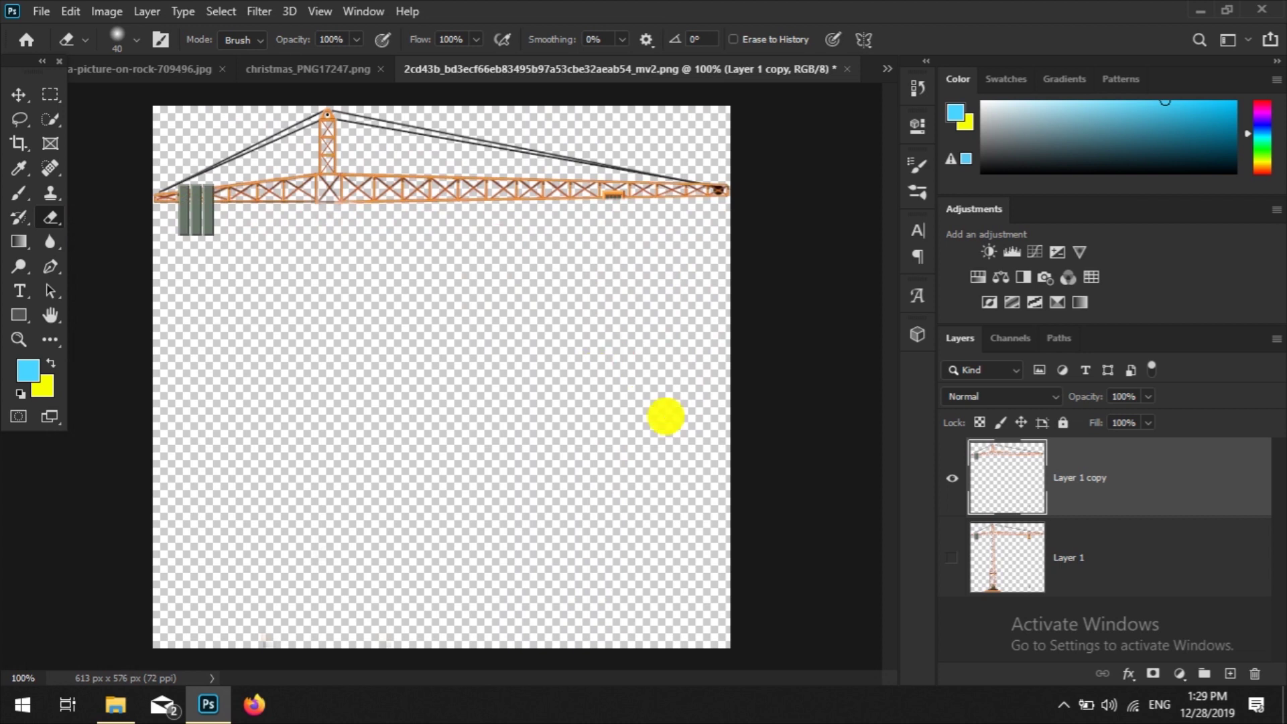
left_click(138, 69)
left_click(138, 70)
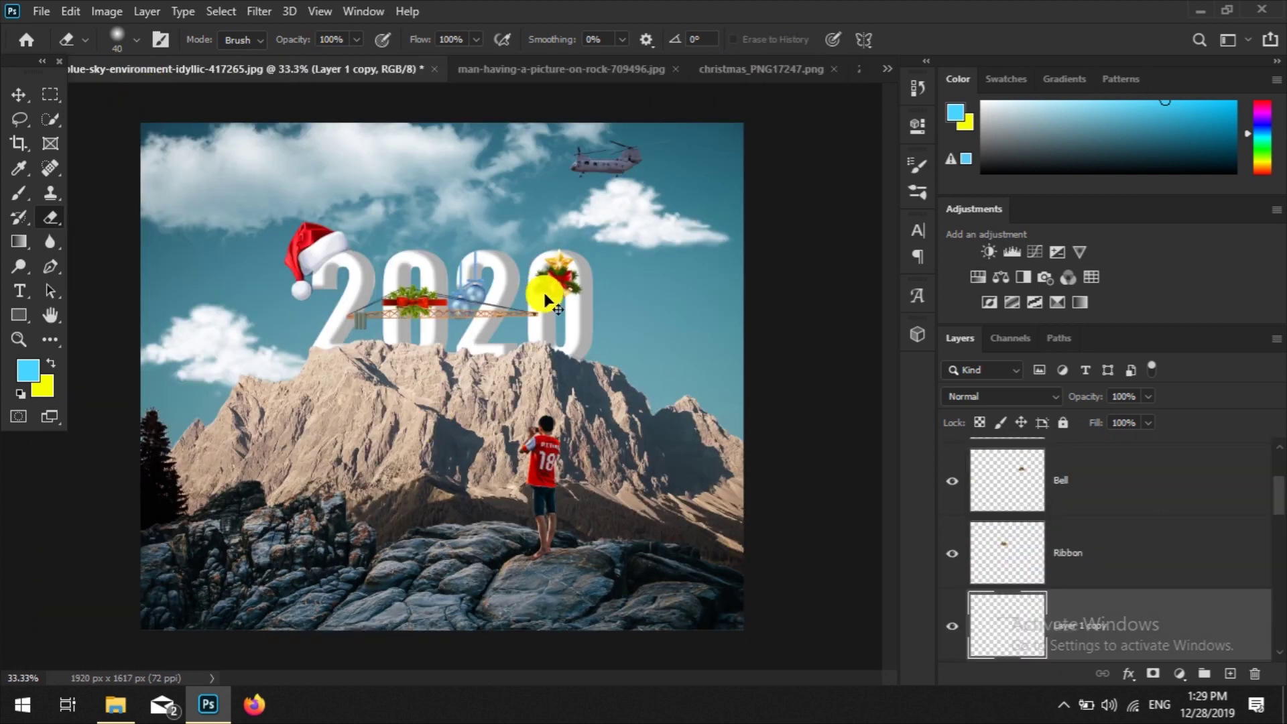
Step: Zoom in on the composite and select the 2020 layer with the Move tool
key("ctrl+plus")
key("ctrl+plus")
left_click(20, 98)
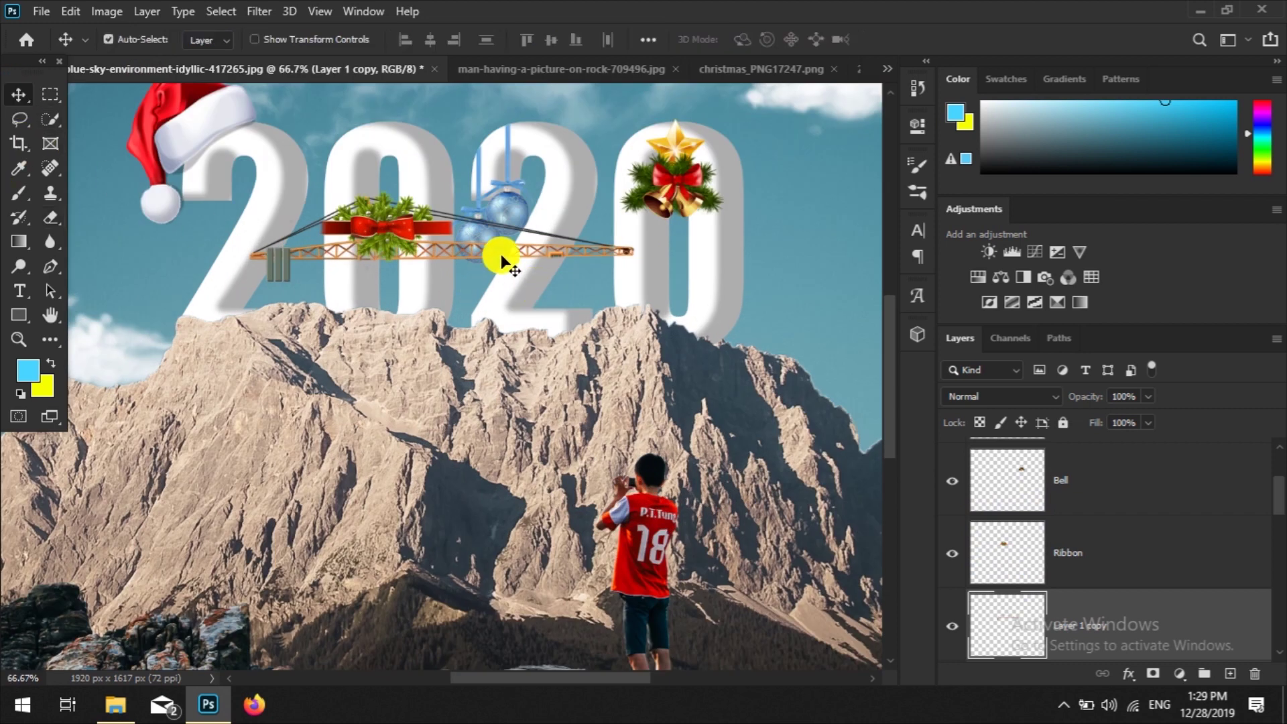
left_click(502, 261)
scroll(1090, 557, "down", 3)
scroll(1090, 570, "up", 2)
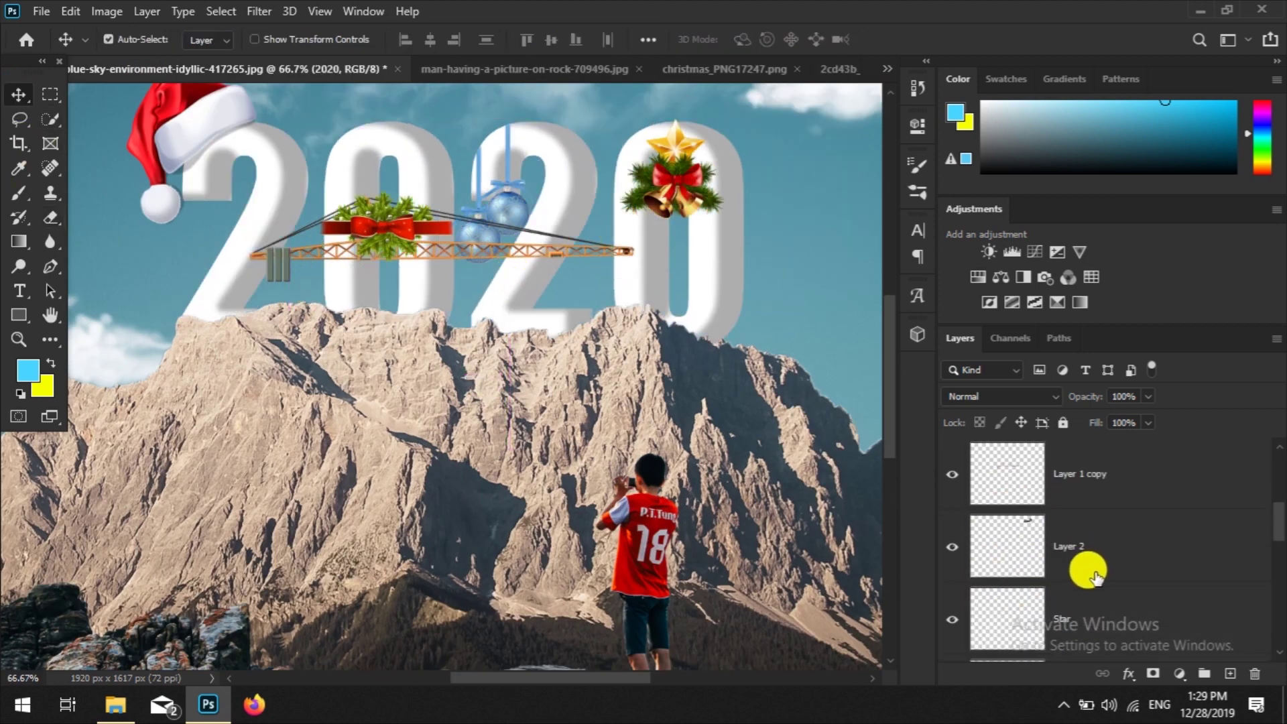
scroll(1072, 576, "down", 4)
scroll(1086, 573, "up", 2)
scroll(1046, 566, "up", 3)
Step: Rename the crane layer to Crane Carry and move it in the layer stack
double_click(1076, 542)
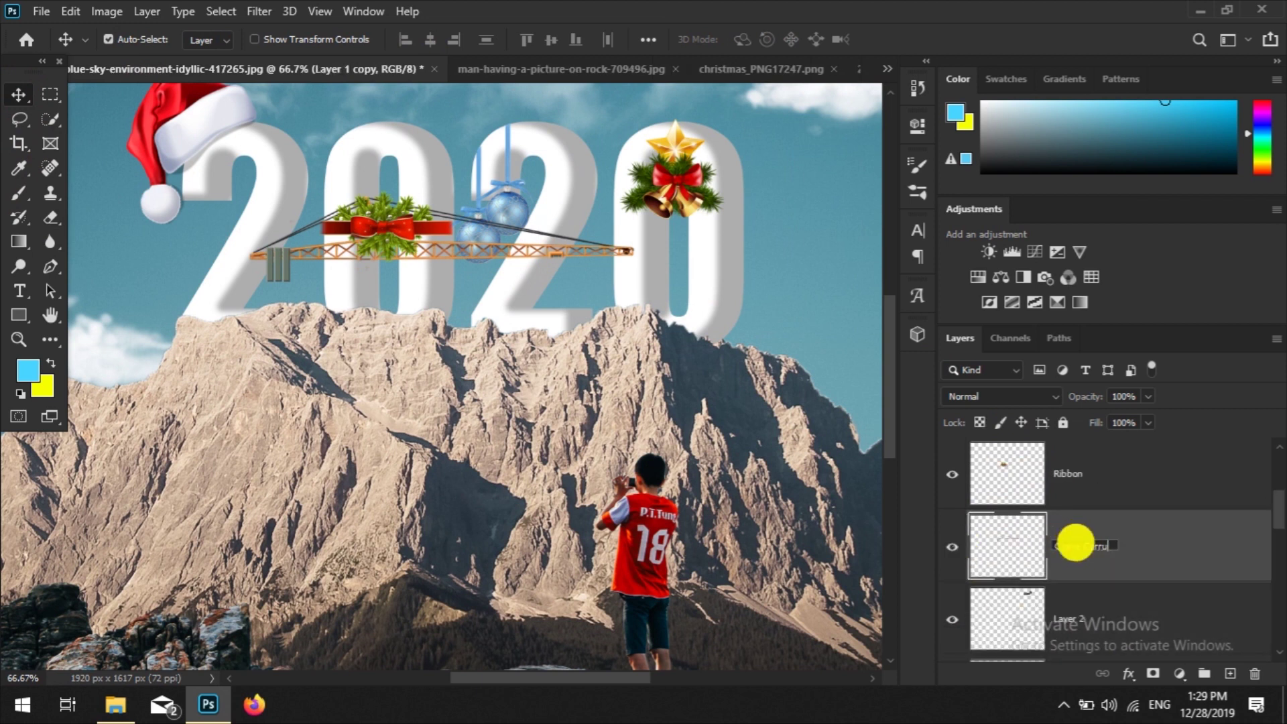
type("y")
key("Return")
mouse_move(1084, 571)
left_mouse_down()
mouse_move(1102, 442)
mouse_move(1096, 578)
mouse_move(1276, 544)
left_mouse_up()
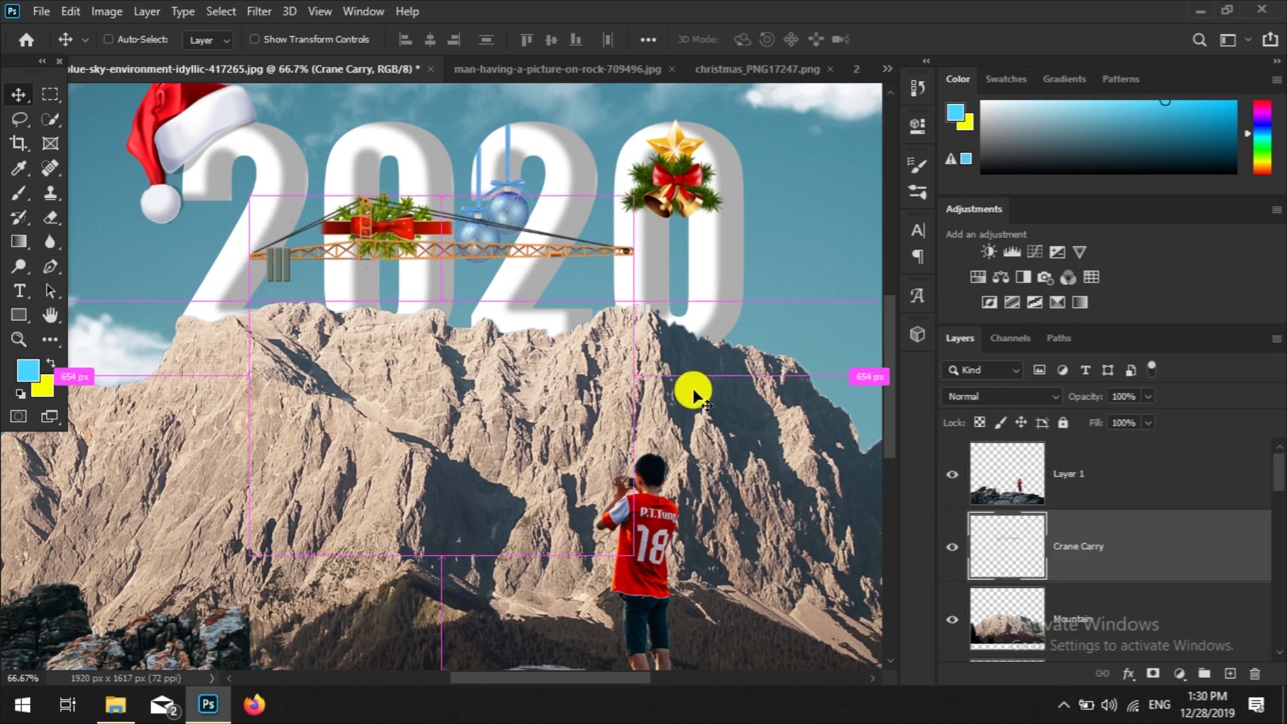
Step: Scale the crane to about 59% and place it just beneath the helicopter
key("ctrl+minus")
key("ctrl+minus")
left_click_drag(364, 324, 530, 209)
key("ctrl+t")
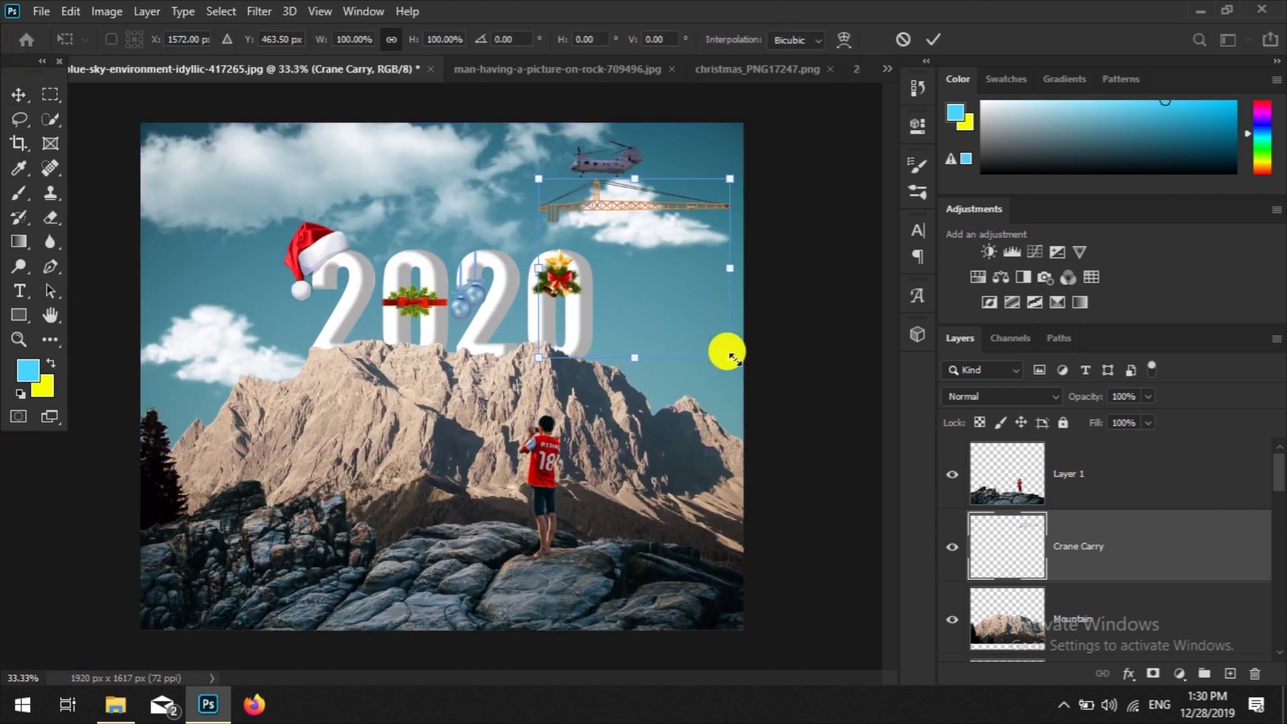
left_click_drag(730, 357, 650, 283)
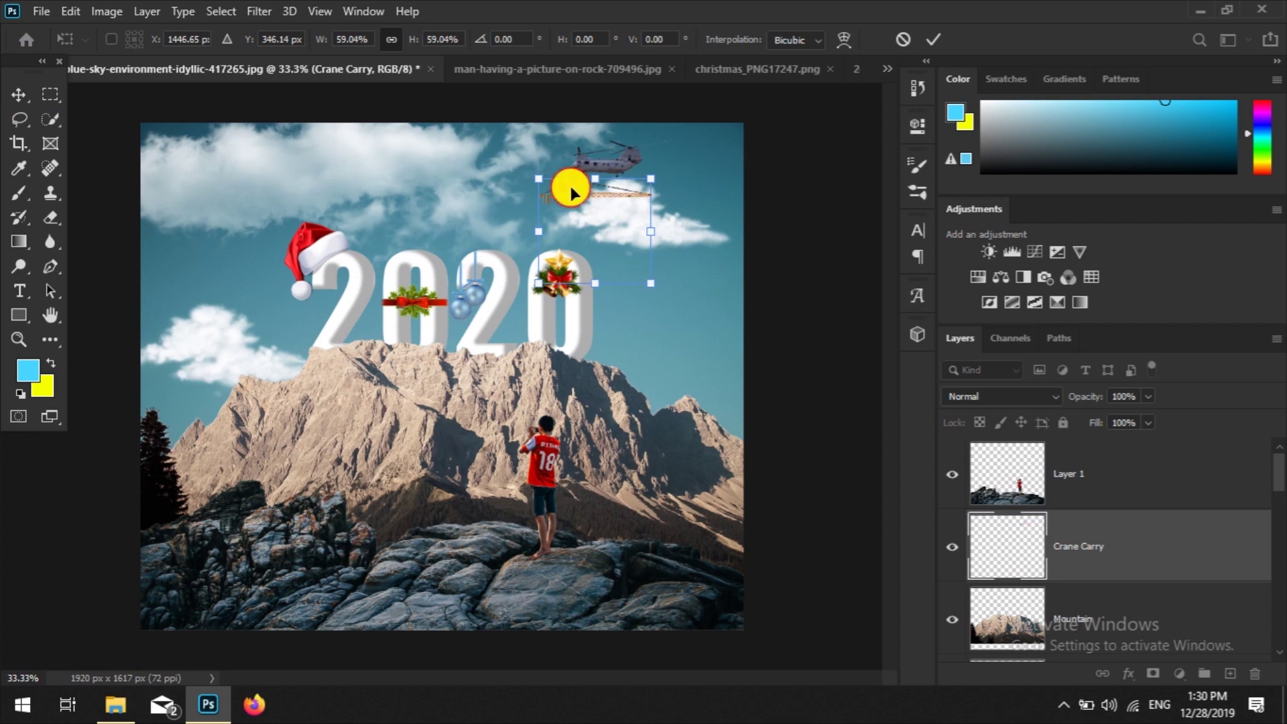
key("ctrl+plus")
key("ctrl+plus")
left_click_drag(508, 378, 555, 365)
key("Return")
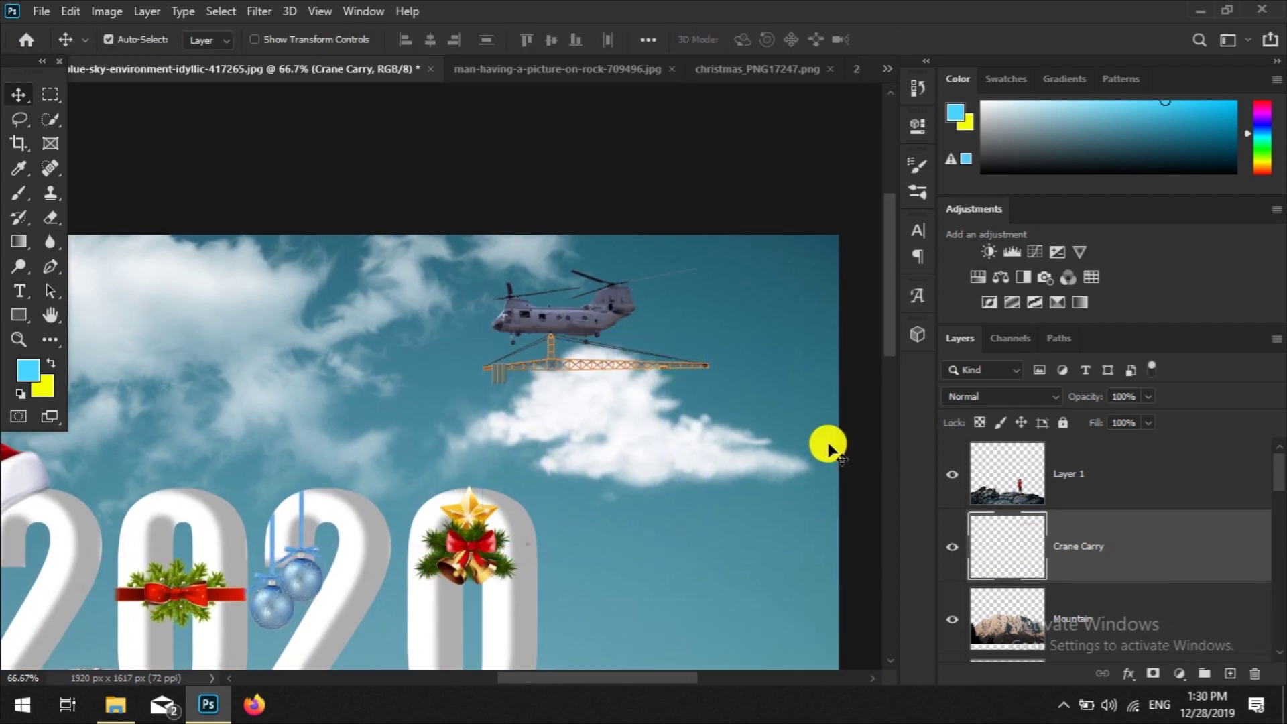
left_click(533, 69)
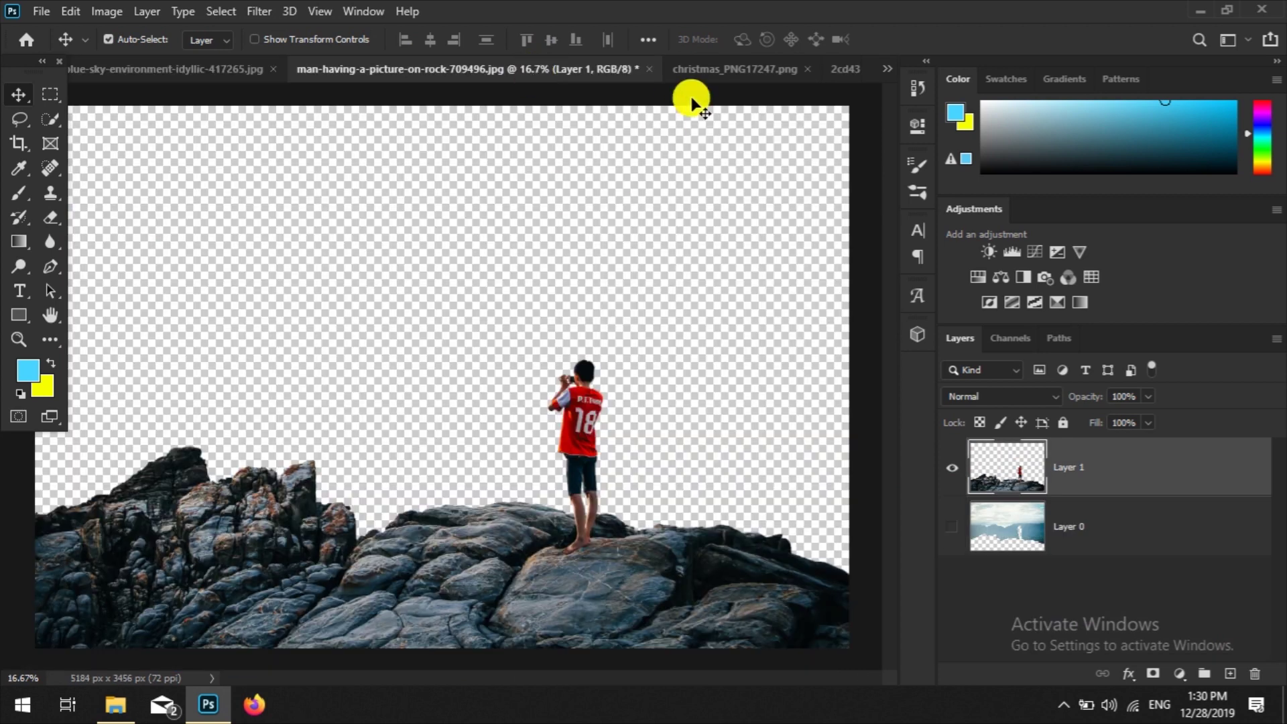
Step: Quick-select the crane image's three grey counterweight bars and bring them into the 2020 composite
left_click(742, 72)
left_click(797, 72)
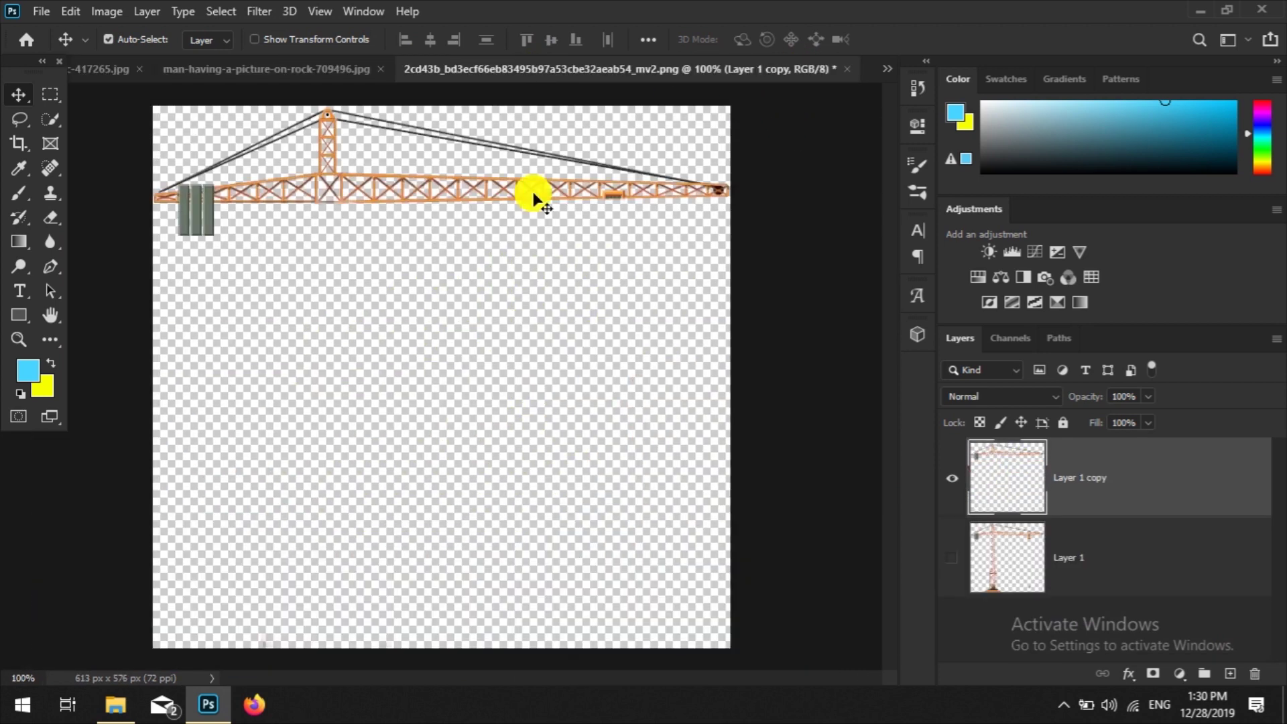
key("ctrl+plus")
key("ctrl+plus")
left_click_drag(379, 606, 595, 195)
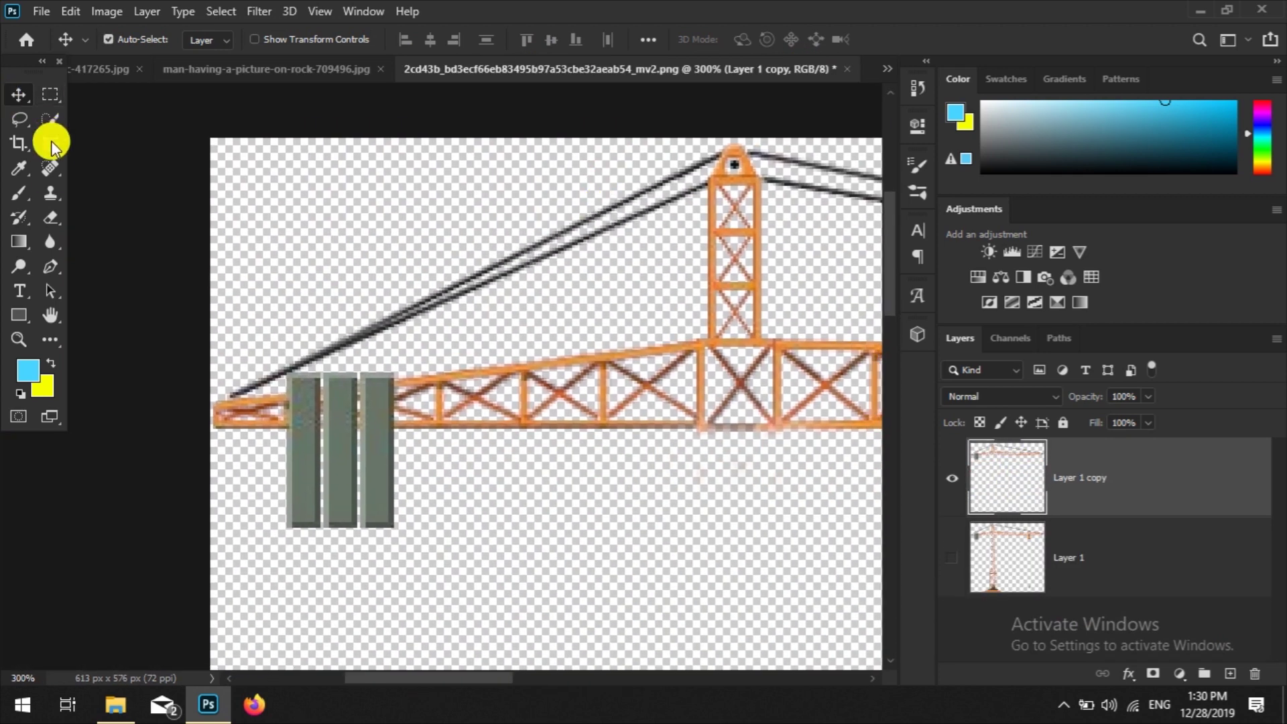
left_click(50, 119)
key("bracketleft")
key("bracketleft")
left_click_drag(353, 475, 433, 494)
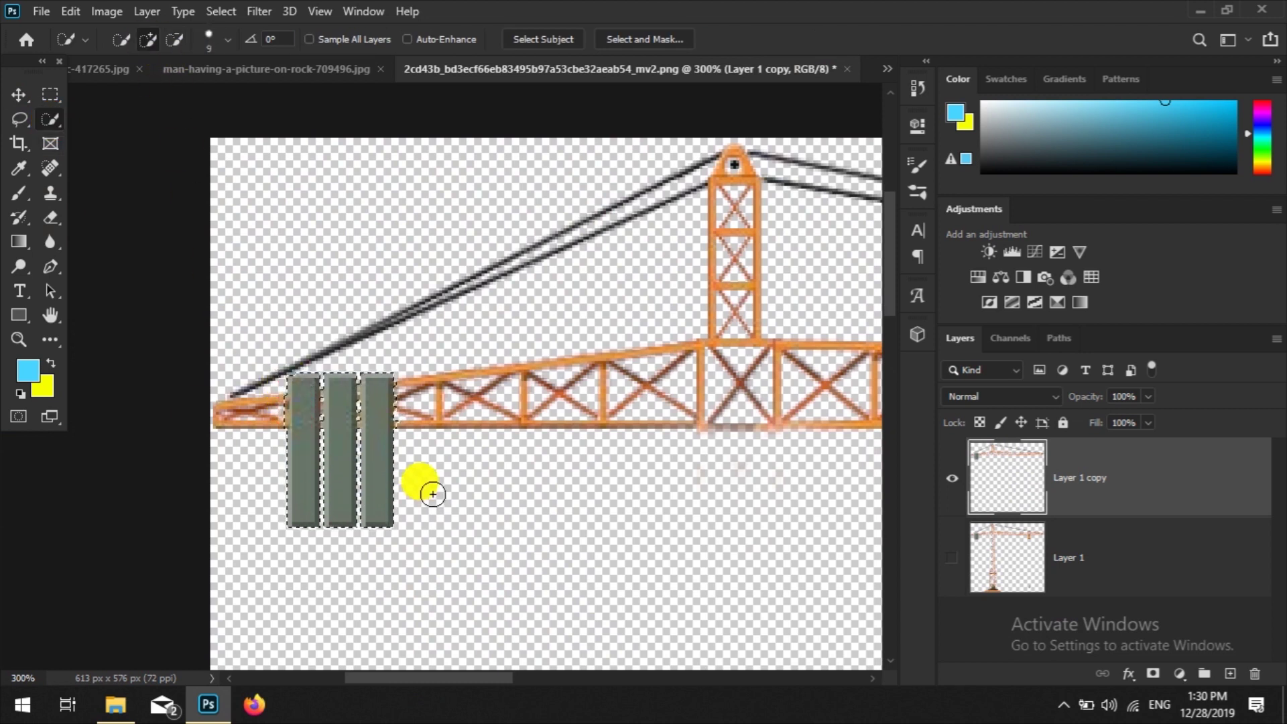
mouse_move(324, 419)
left_mouse_down()
mouse_move(472, 289)
mouse_move(534, 300)
left_mouse_up()
Step: Position the grey counterweight bars along the underside of the crane beam
key("ctrl+t")
left_click_drag(437, 382, 636, 230)
scroll(718, 325, "up", 5)
left_click(1091, 534)
left_click_drag(532, 422, 597, 419)
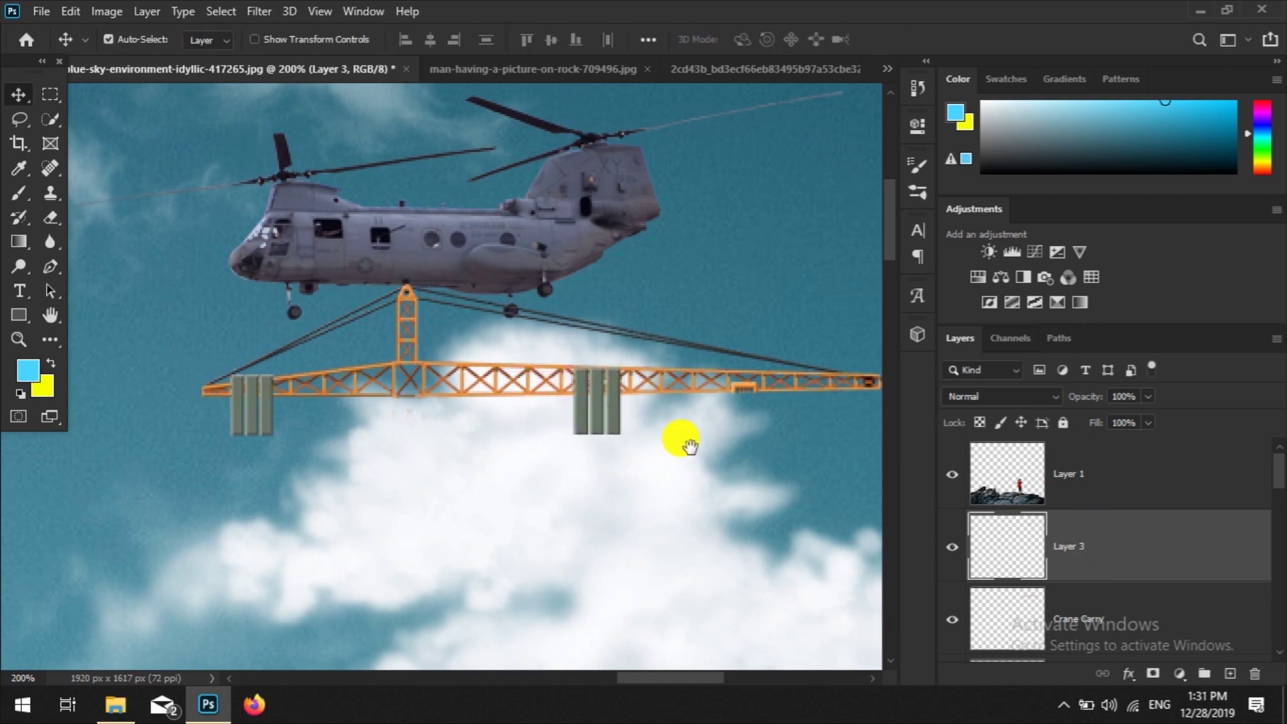
left_click_drag(689, 447, 523, 467)
mouse_move(451, 445)
left_mouse_down()
mouse_move(313, 444)
mouse_move(309, 429)
left_mouse_up()
Step: Place a copy of the grey bars farther along the crane beam
key("ctrl+t")
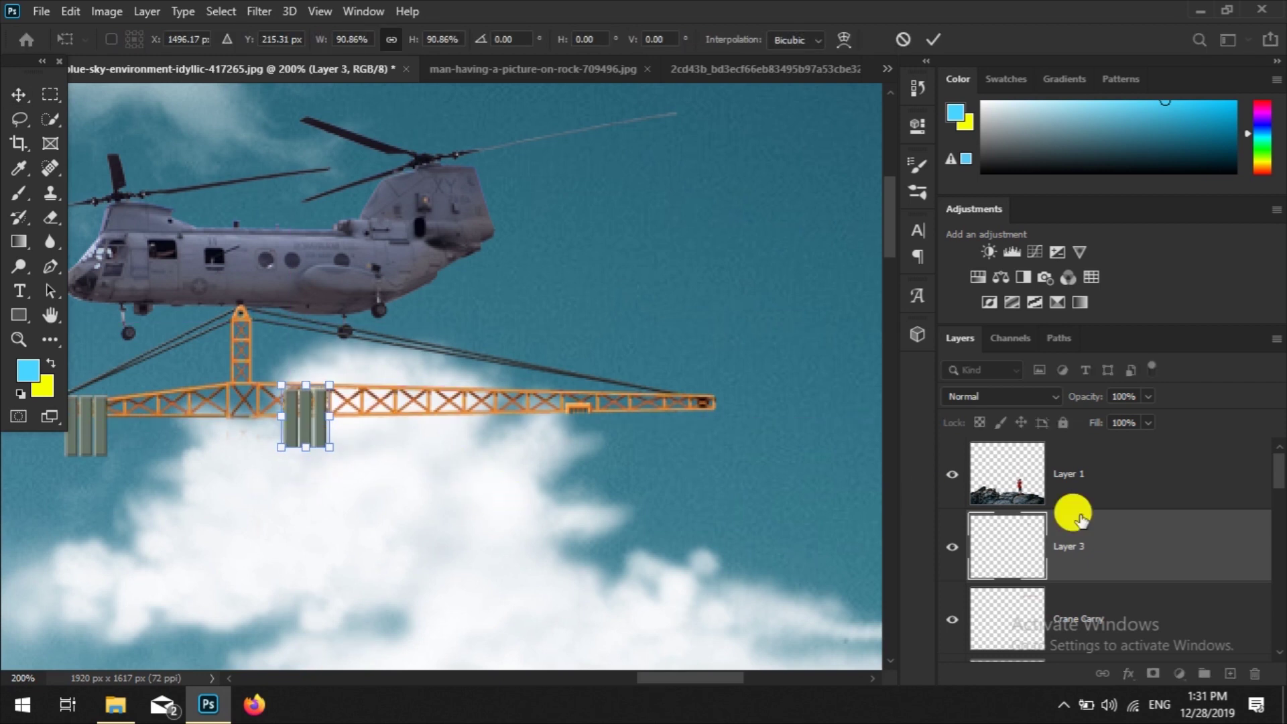
key("Return")
left_click_drag(305, 449, 472, 469)
key("ctrl+z")
left_click_drag(305, 431, 465, 437)
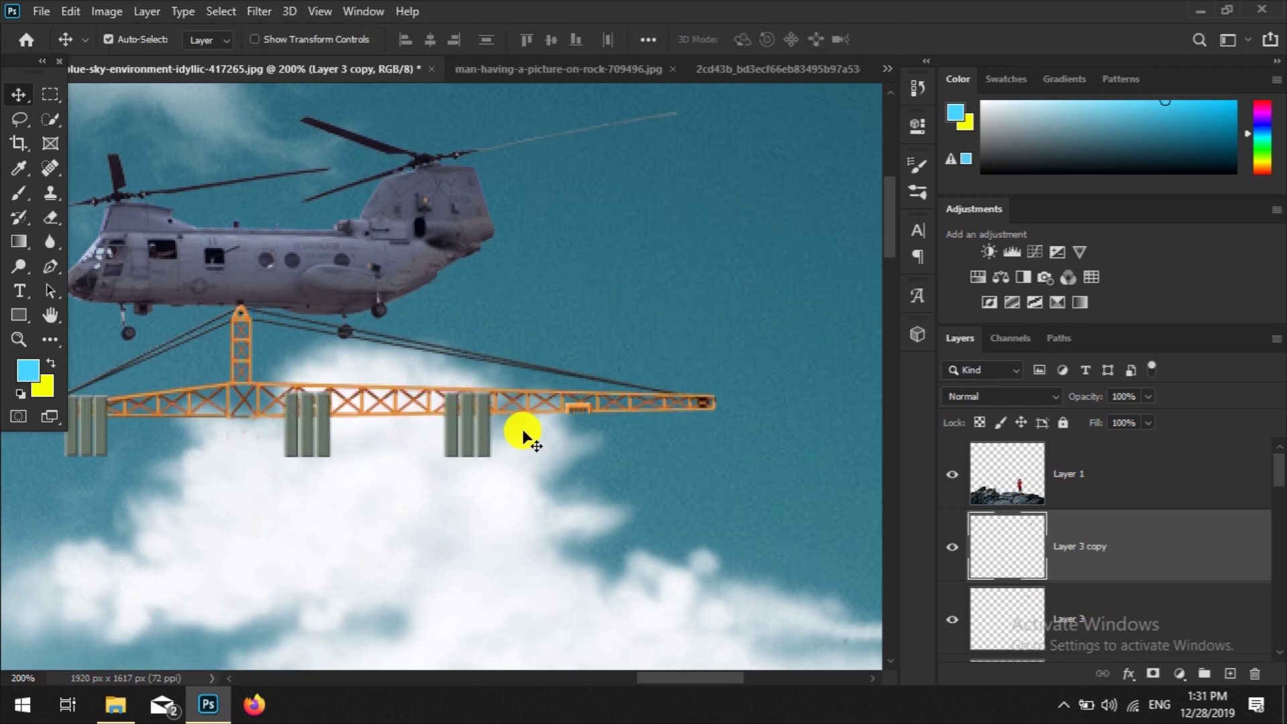
Step: Add another copy of the grey bars at the right end and space all three evenly
left_click(305, 437)
left_click_drag(485, 439, 709, 437)
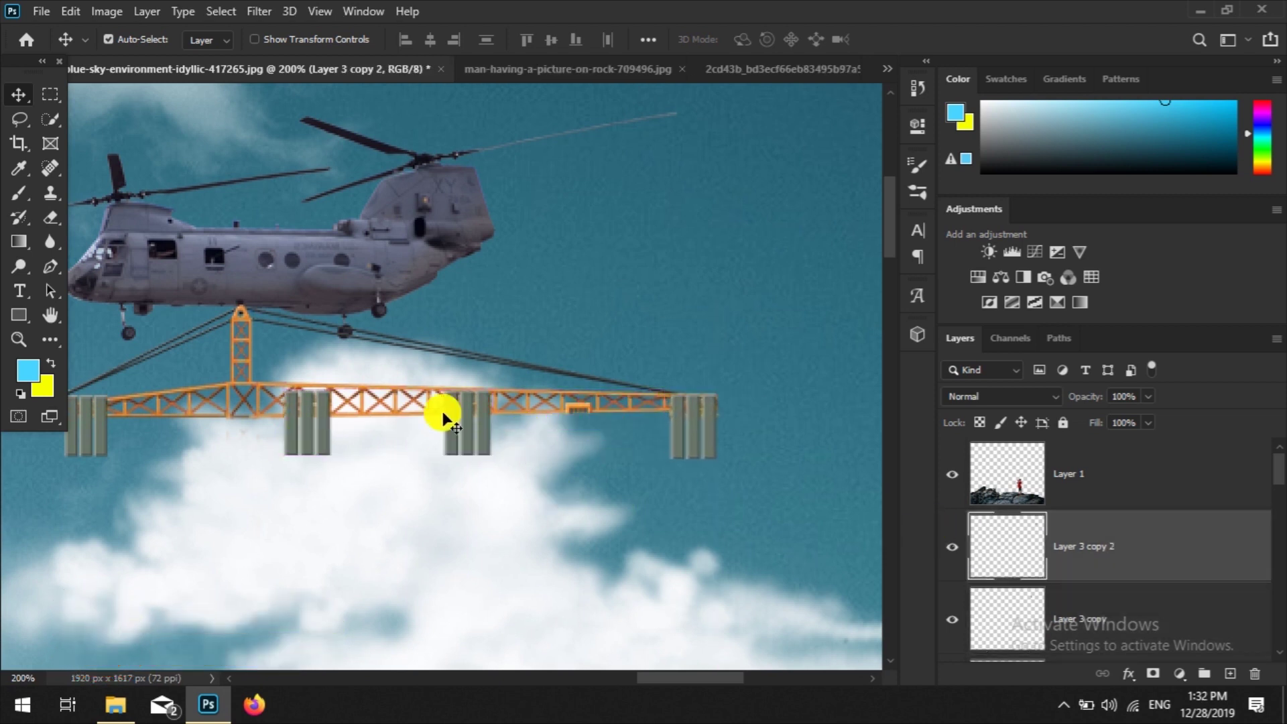
left_click_drag(444, 415, 472, 434)
left_click(305, 416)
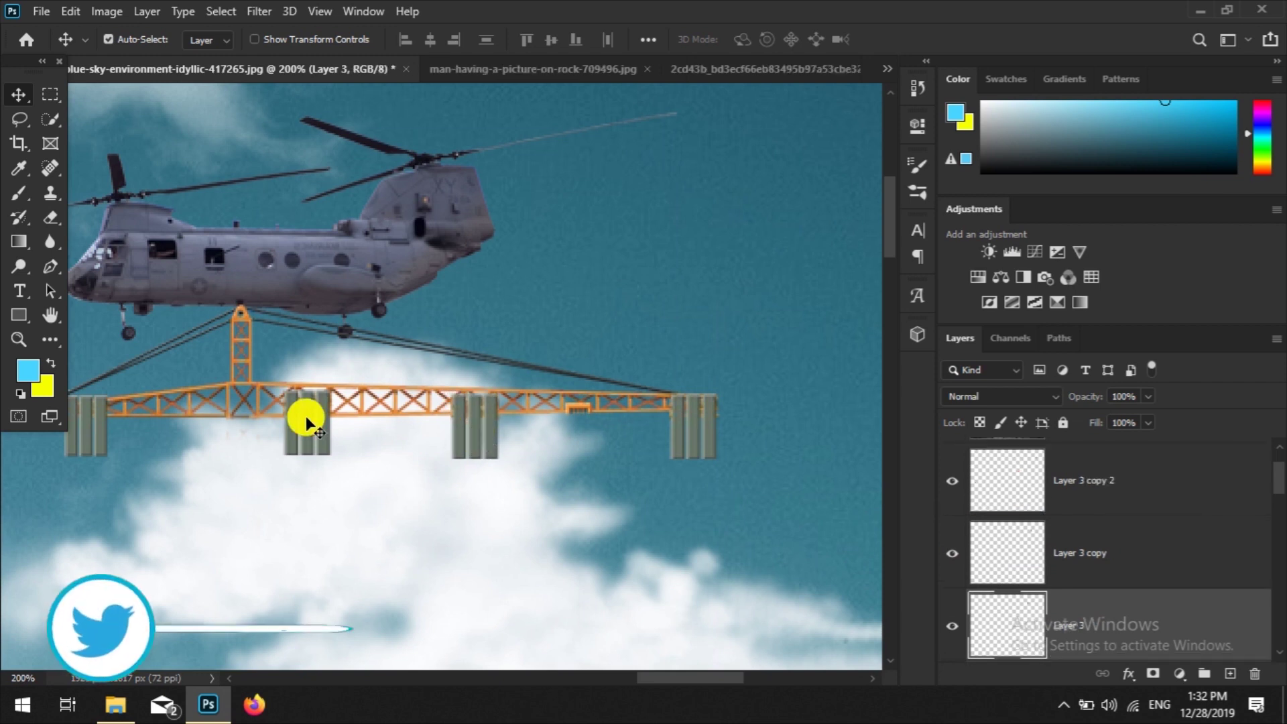
left_click_drag(506, 421, 532, 429)
left_click_drag(317, 436, 310, 439)
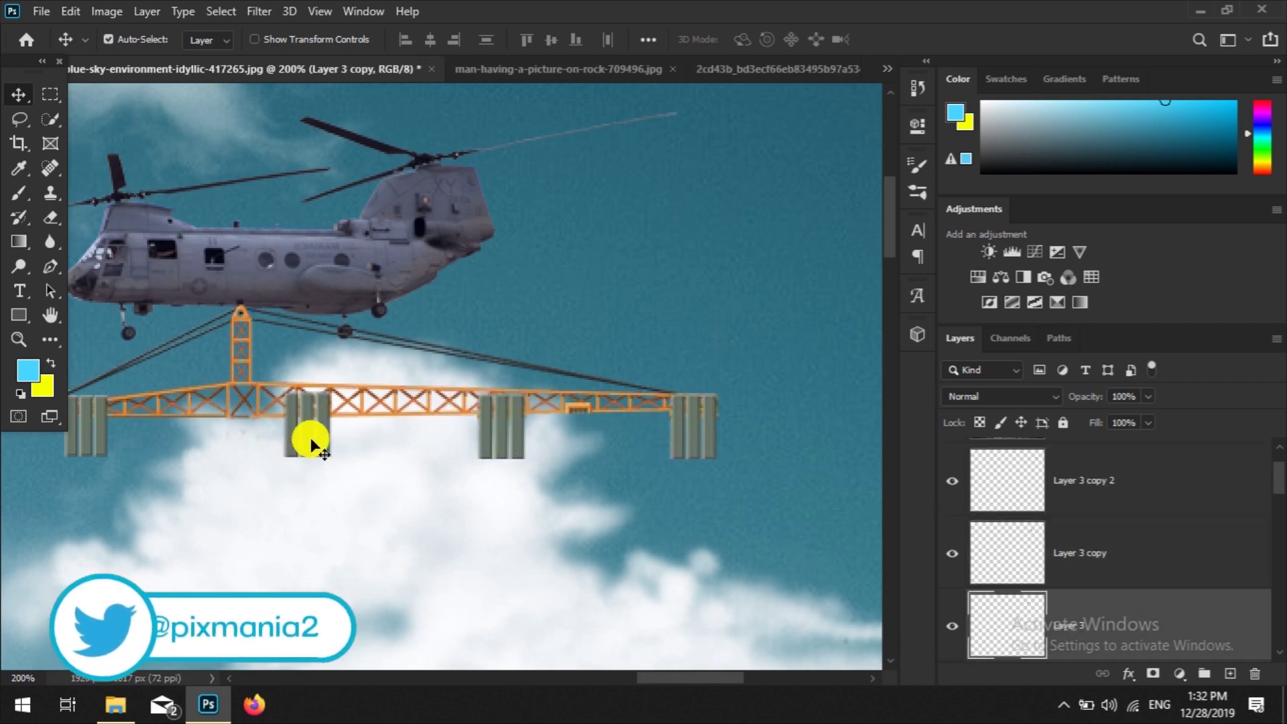
Step: Merge the grey bar layers into a single layer
key("ctrl+minus")
key("ctrl+minus")
key("ctrl+minus")
key("ctrl+plus")
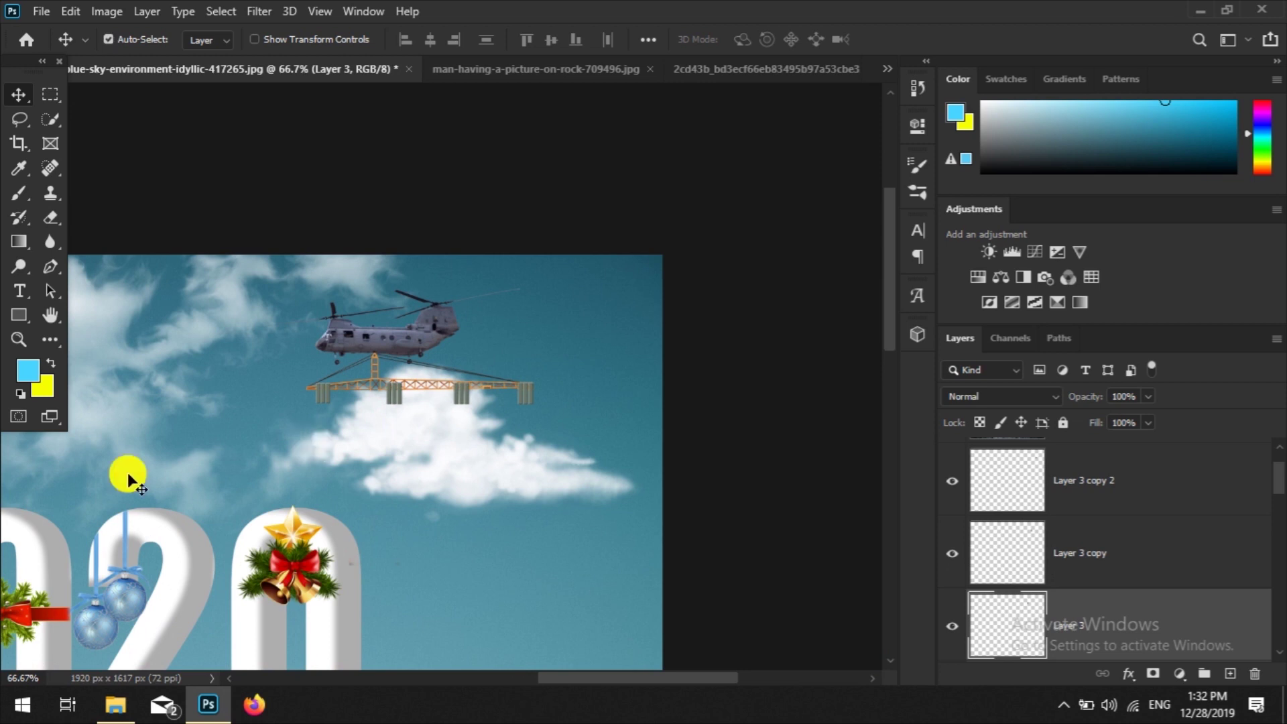
scroll(1135, 583, "down", 2)
scroll(1072, 603, "up", 2)
scroll(1005, 590, "down", 1)
scroll(1155, 549, "down", 1)
scroll(1120, 574, "up", 2)
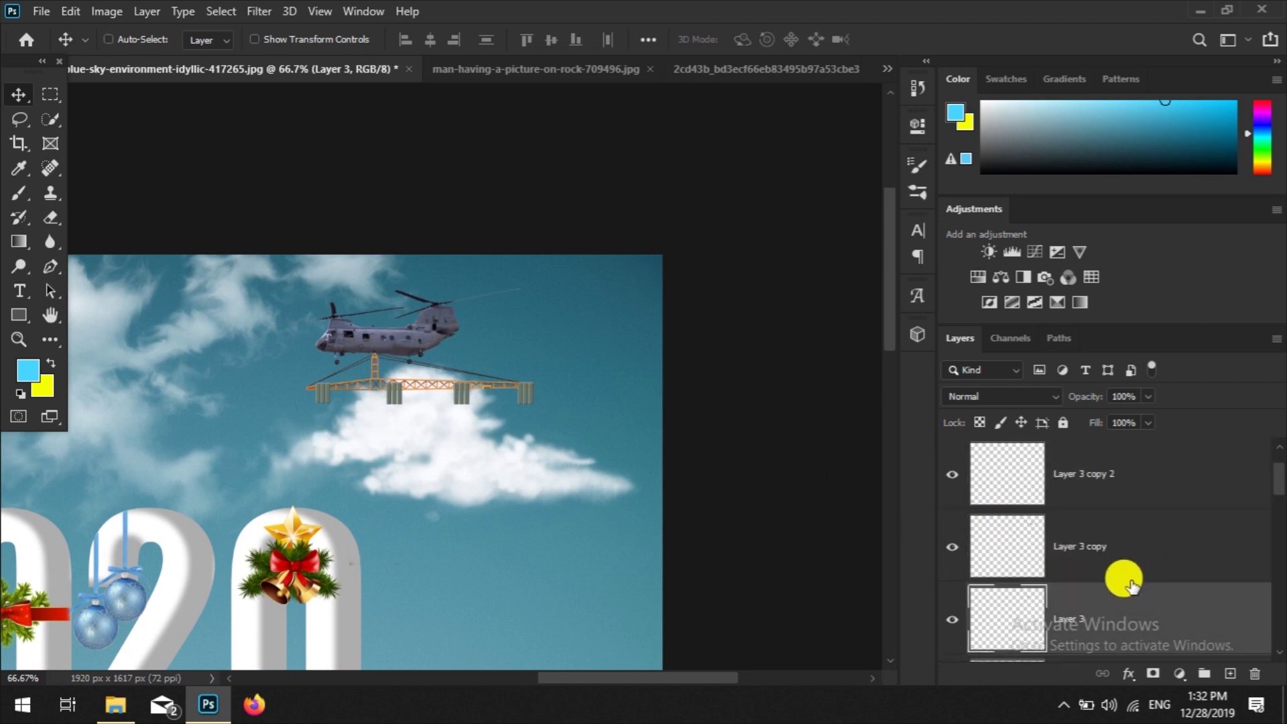
left_click(1120, 574, "shift")
left_click(1100, 480, "ctrl")
right_click(1102, 480)
left_click(901, 557)
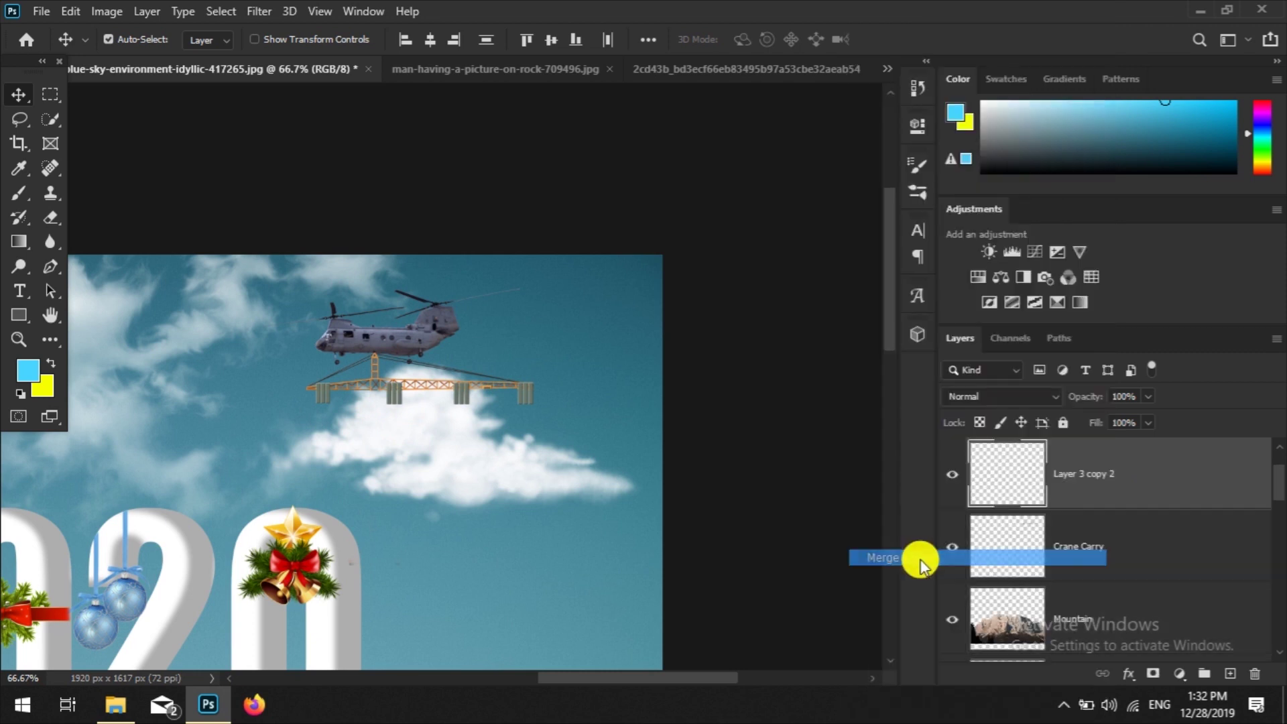
Step: Merge the helicopter and crane layers and shift them right above the cloud
scroll(1120, 555, "down", 1)
scroll(1099, 510, "up", 1)
right_click(1093, 553)
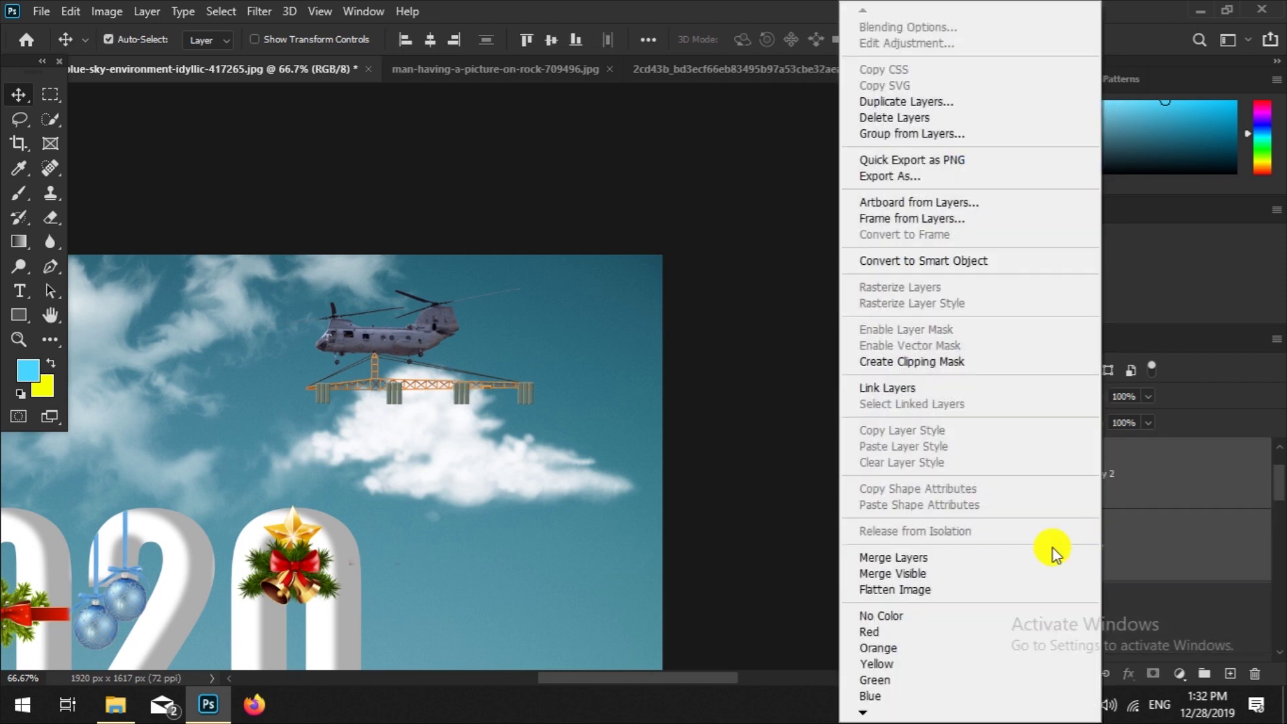
left_click(948, 554)
left_click_drag(372, 362, 427, 360)
left_click(17, 295)
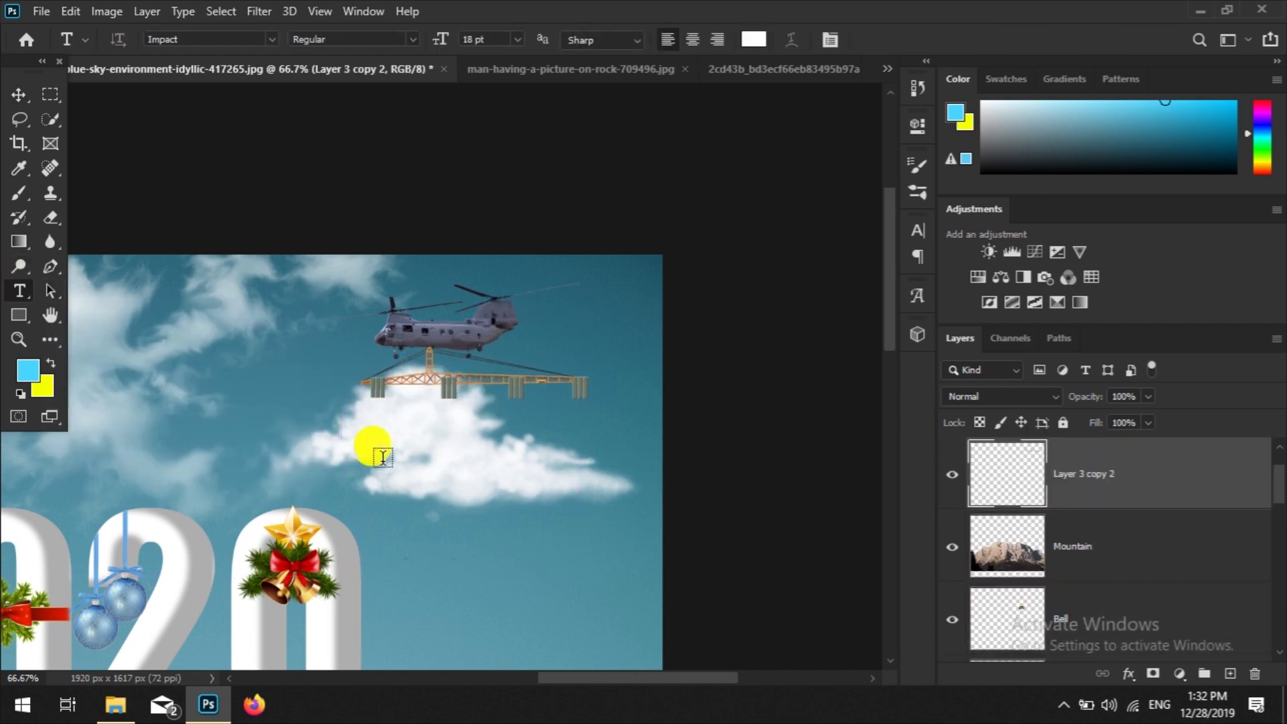
Step: Add red Impact HAPPY text over the cloud
left_click(375, 449)
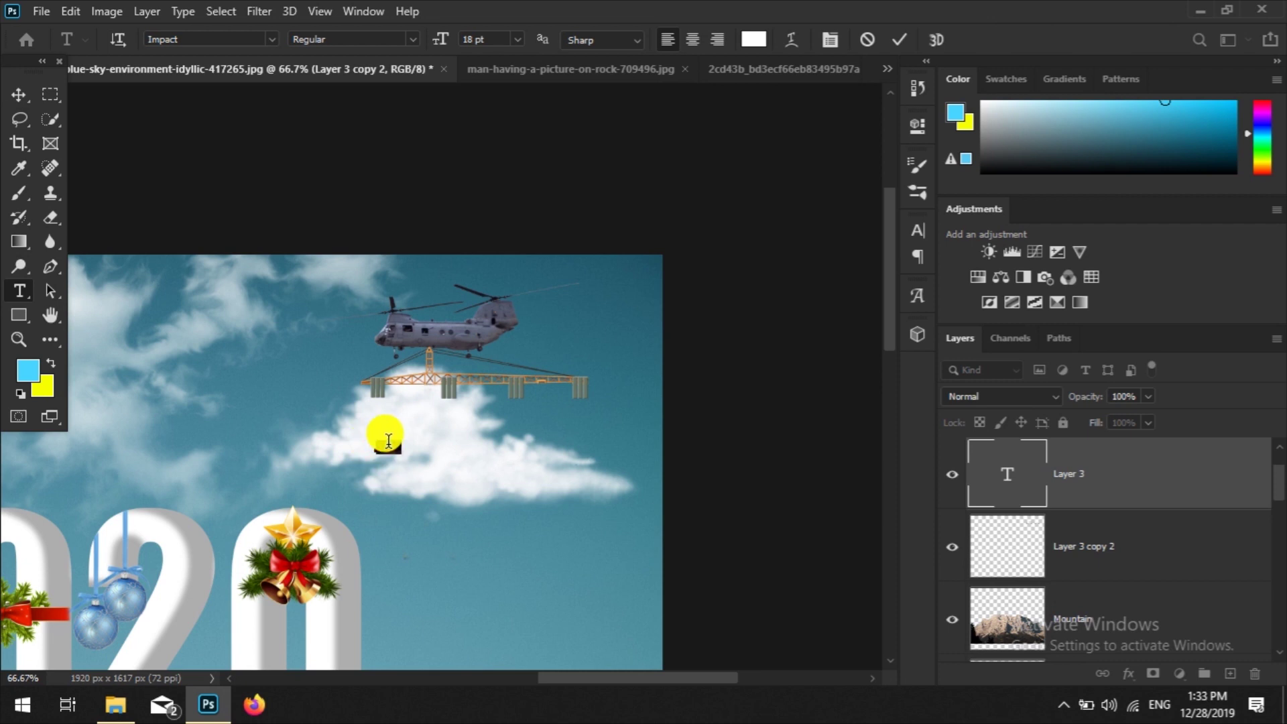
left_click(754, 39)
left_click(1026, 84)
left_click(1215, 78)
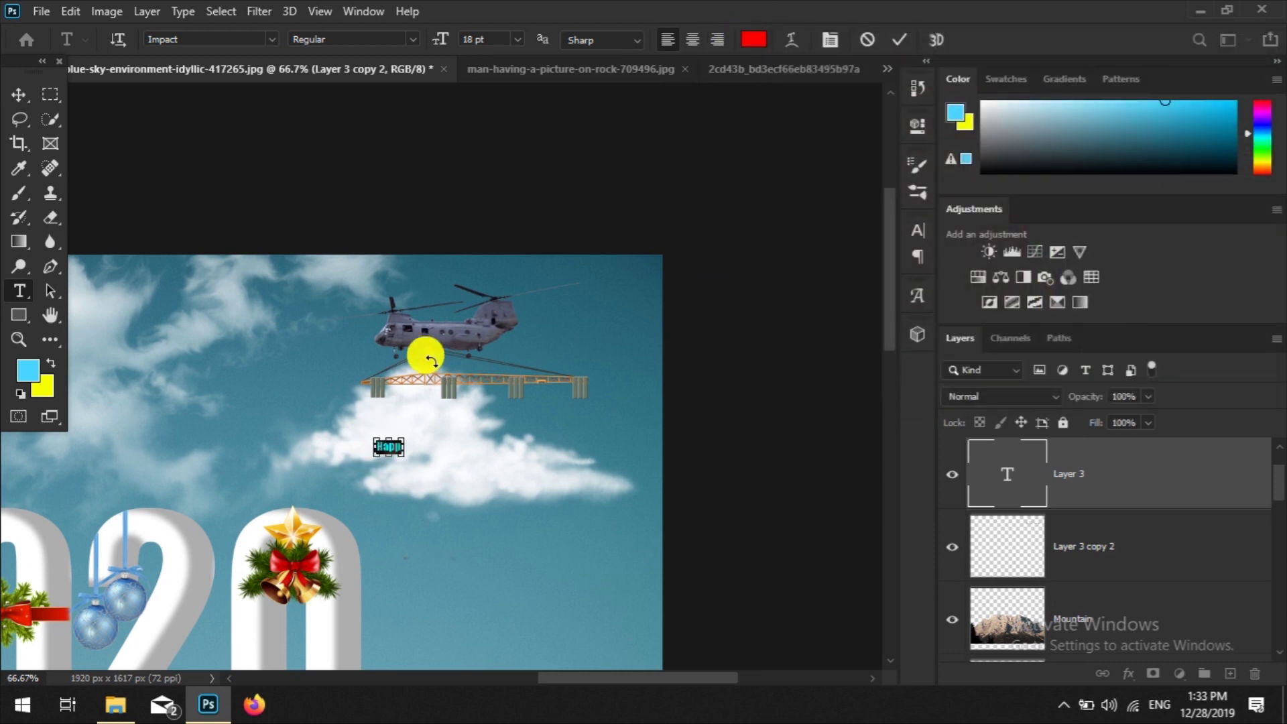
key("ctrl+t")
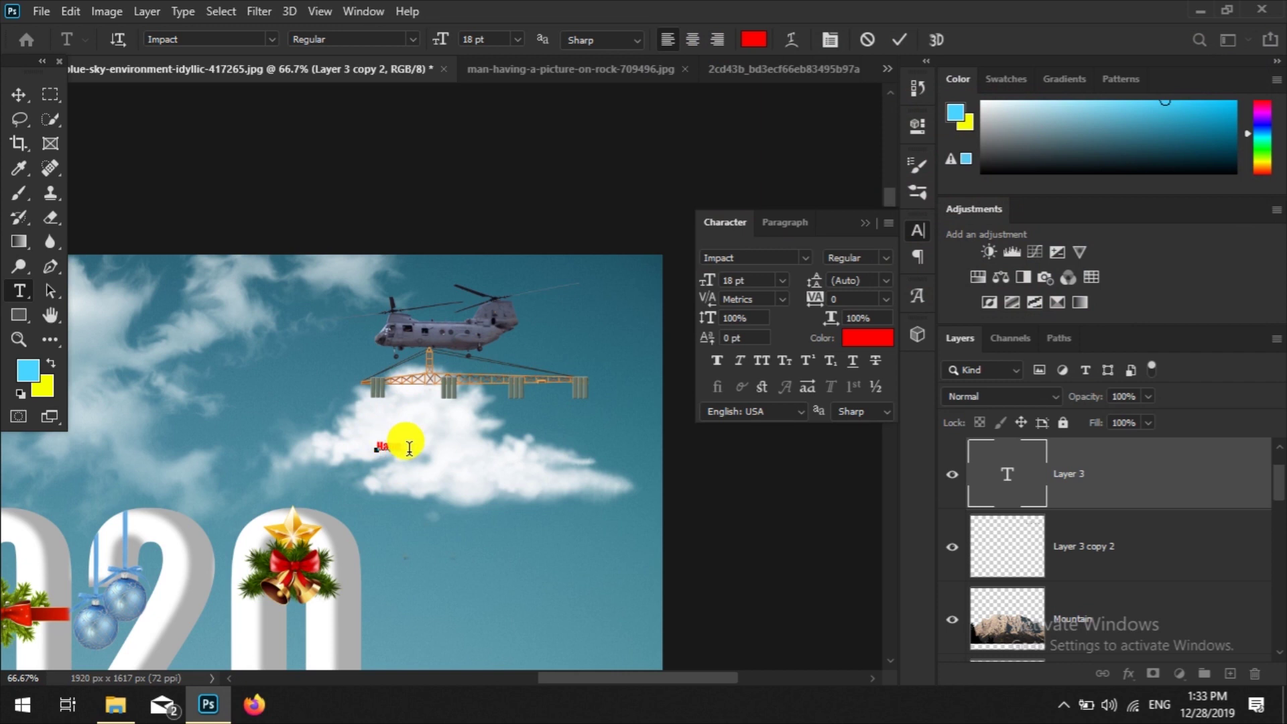
right_click(409, 447)
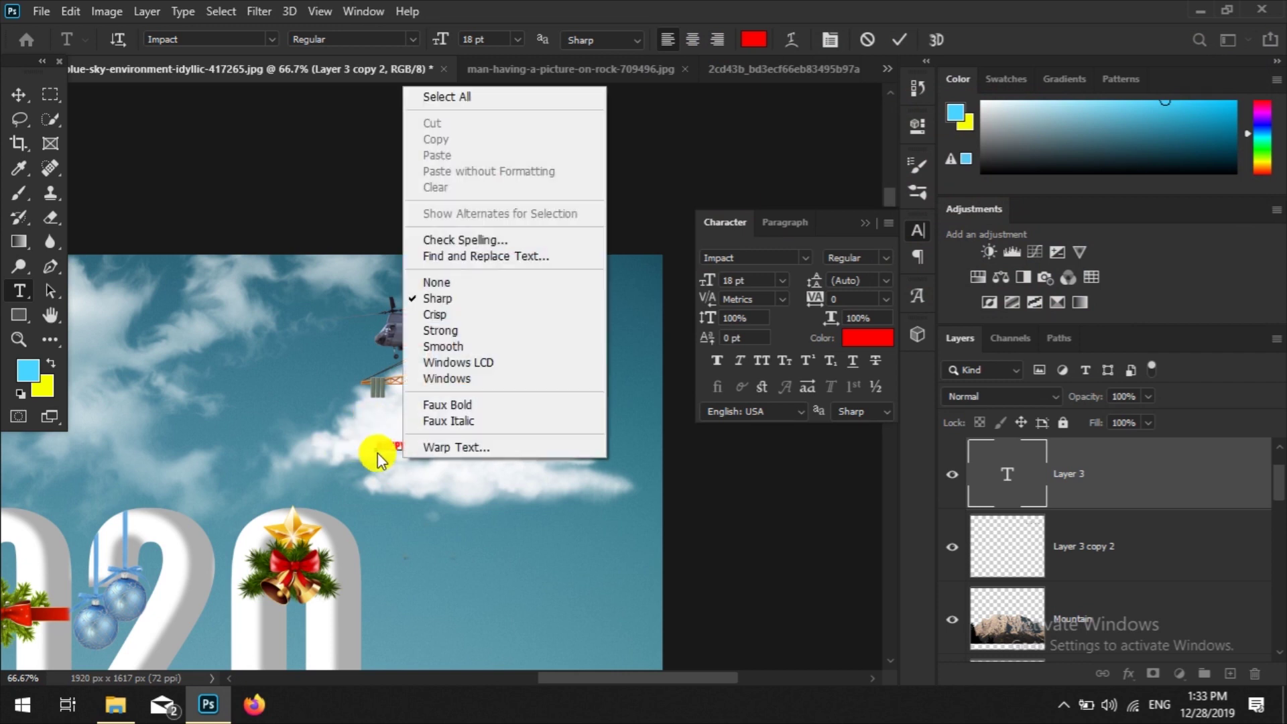
left_click(918, 230)
left_click(18, 95)
Step: Scale HAPPY to about three times its size, then move the helicopter layer above it and rename it Carry
key("ctrl+t")
mouse_move(406, 451)
left_mouse_down()
mouse_move(465, 482)
mouse_move(403, 419)
mouse_move(391, 427)
left_mouse_up()
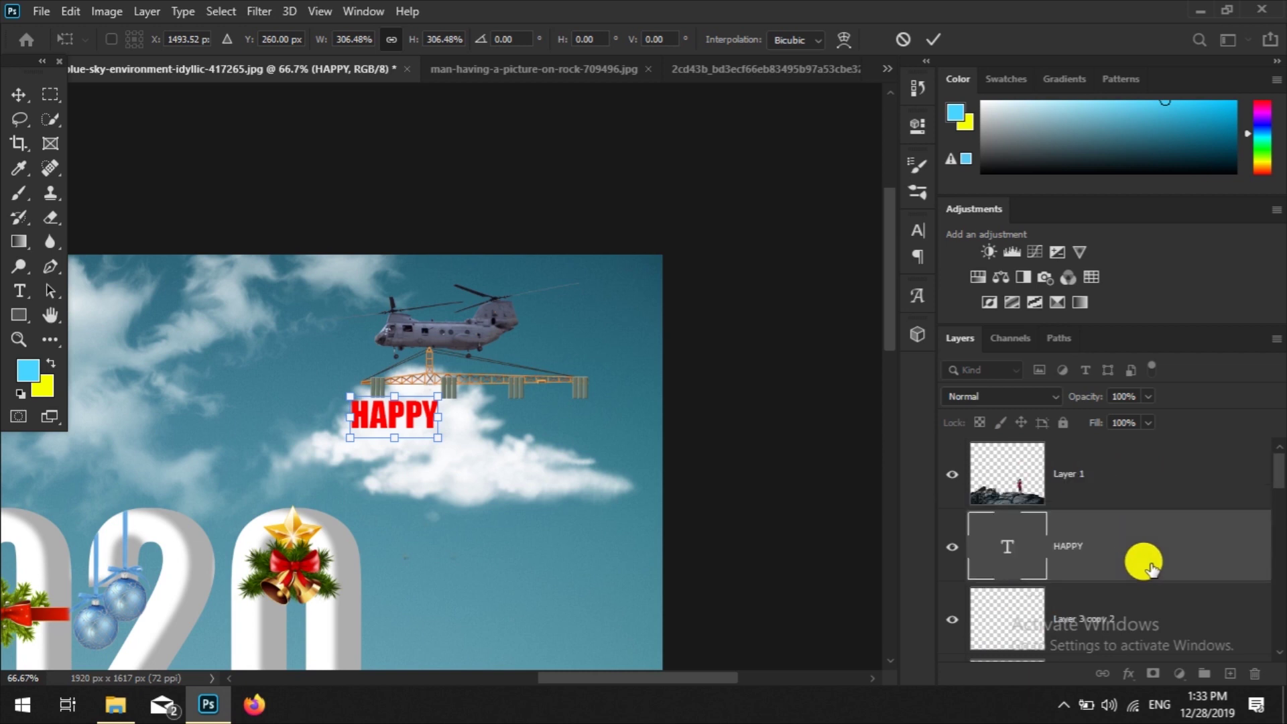
key("Return")
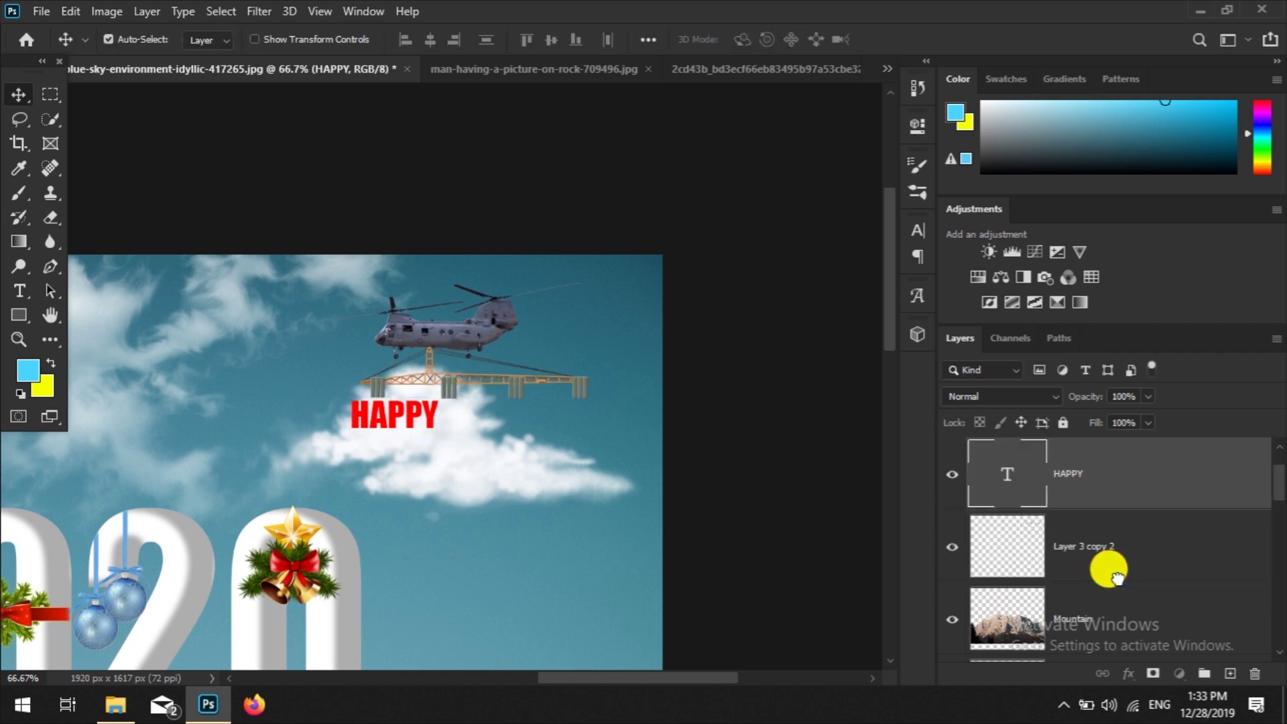
left_click_drag(1106, 563, 1067, 469)
double_click(1073, 472)
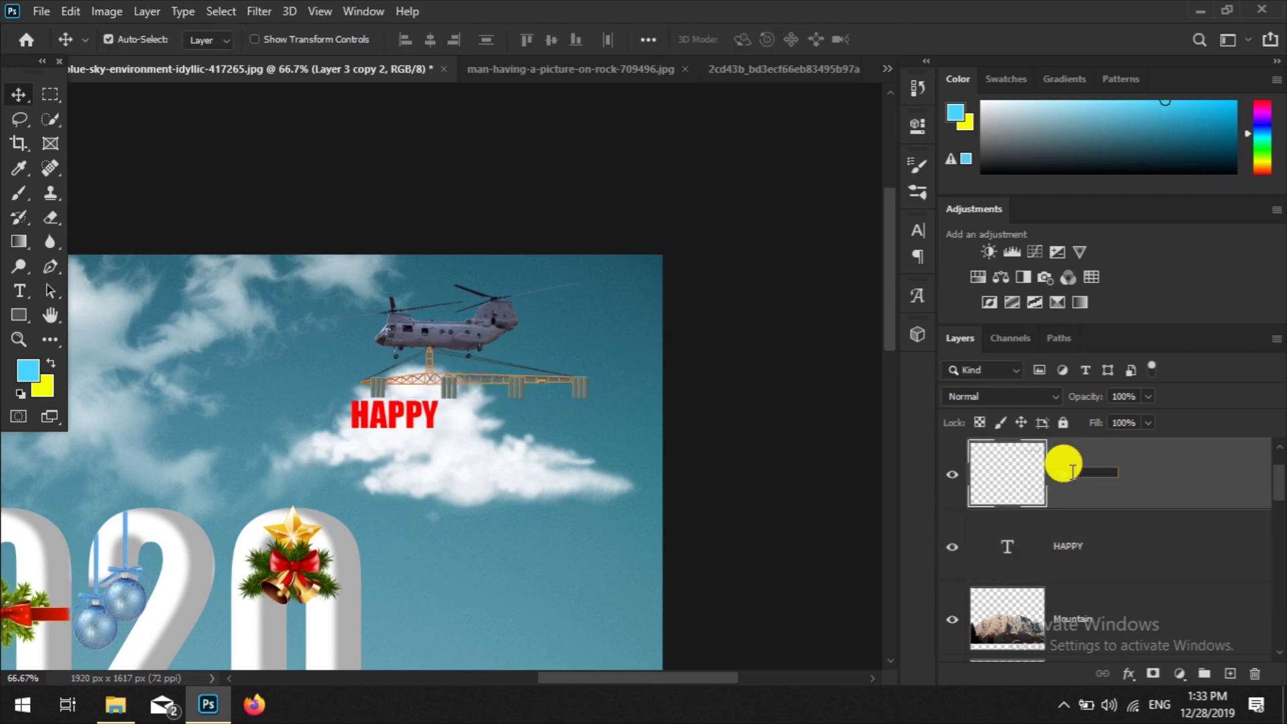
key("Return")
Step: Position HAPPY under the crane and start a black text box beside it
left_click_drag(380, 422, 380, 412)
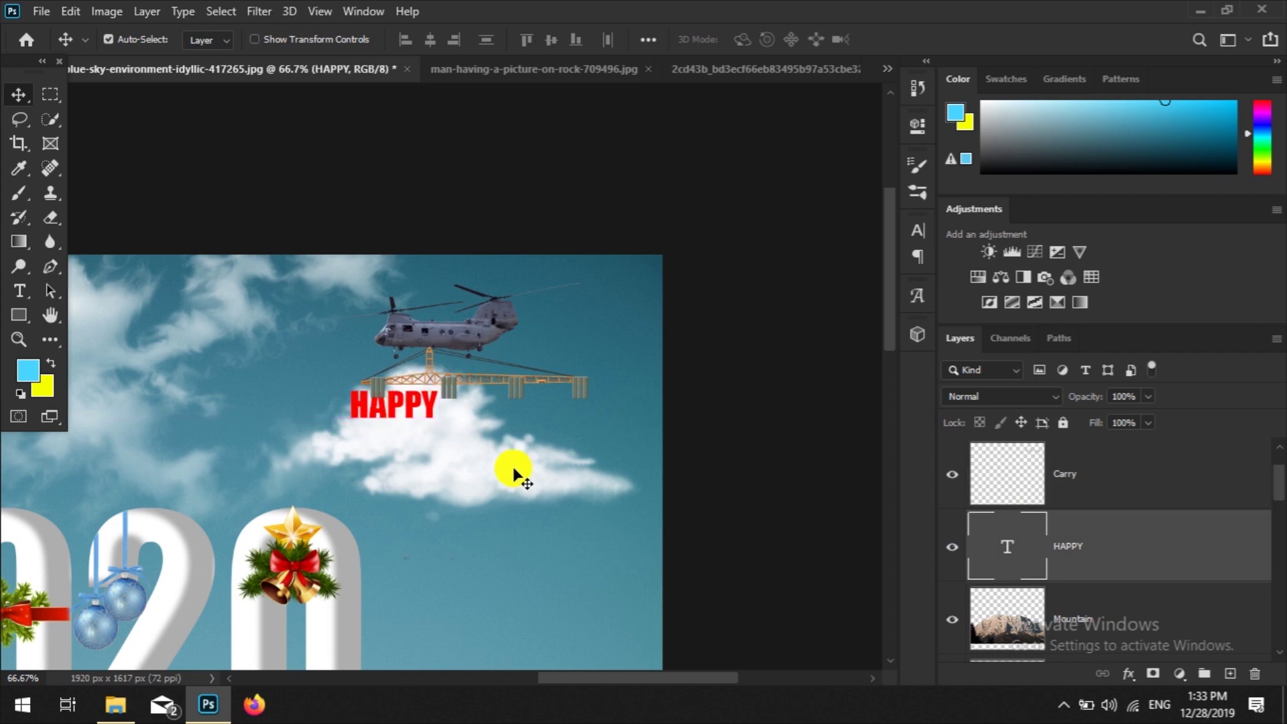
key("Left")
key("Left")
key("Left")
key("Left")
key("Left")
key("Left")
key("Left")
key("Left")
key("Left")
key("Left")
key("Left")
key("Left")
key("Left")
key("Left")
key("Left")
key("Left")
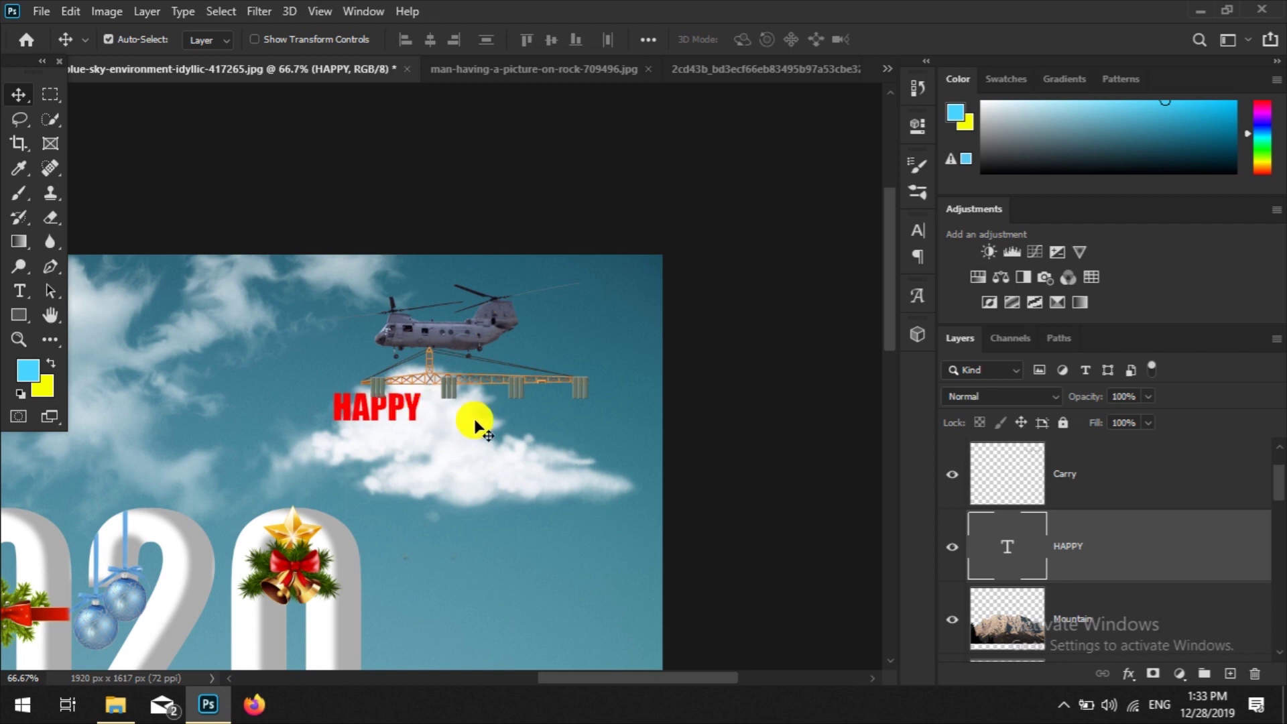
left_click_drag(404, 422, 449, 419)
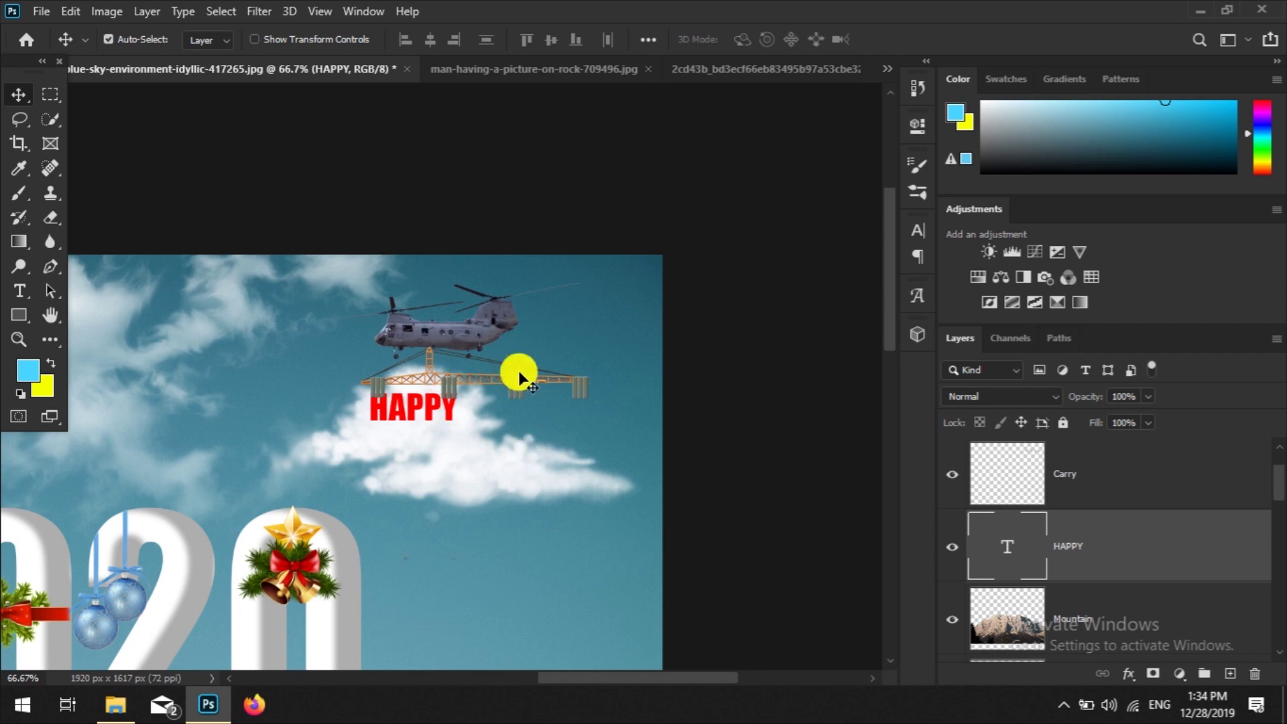
left_click(18, 292)
left_click(518, 436)
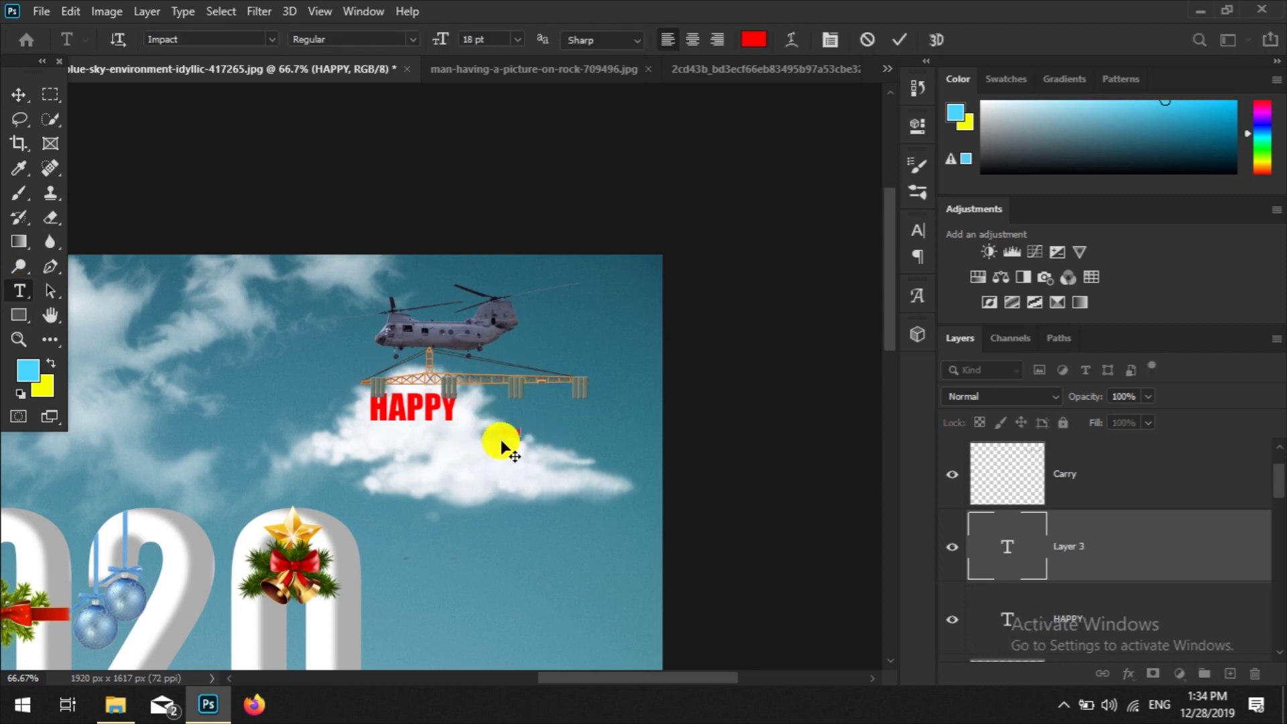
left_click(753, 39)
left_click(744, 390)
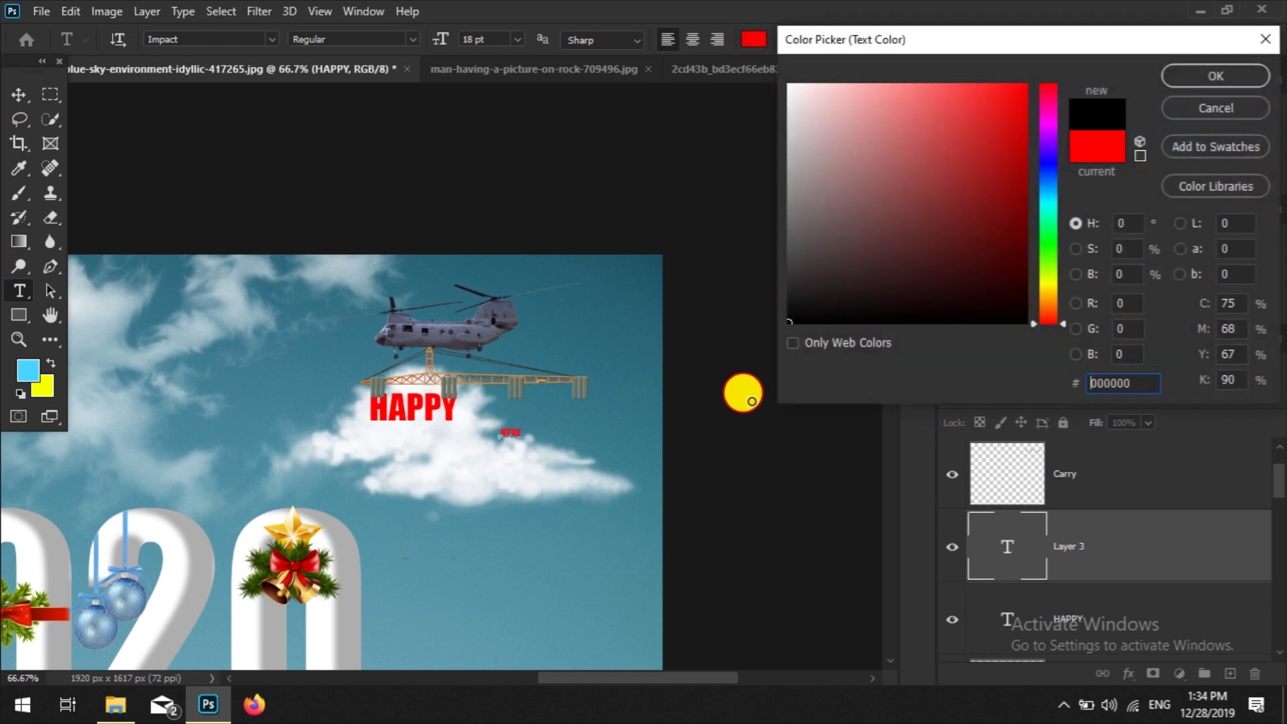
Step: Add black NEW text, enlarge it, and position it just right of HAPPY
left_click(1212, 81)
left_click(15, 99)
key("ctrl+t")
mouse_move(518, 443)
left_mouse_down()
mouse_move(574, 454)
mouse_move(519, 437)
left_mouse_up()
mouse_move(509, 419)
left_mouse_down()
mouse_move(536, 422)
mouse_move(508, 413)
mouse_move(526, 429)
left_mouse_up()
left_click(1082, 540)
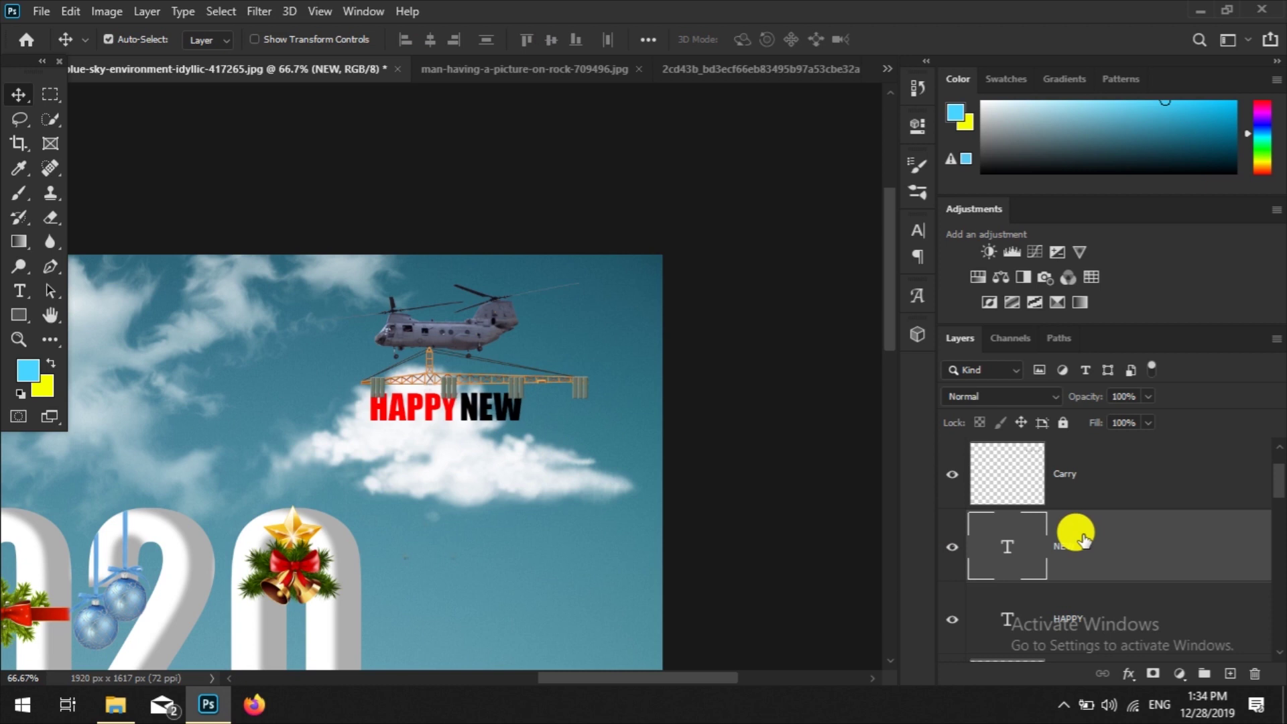
left_click(430, 415)
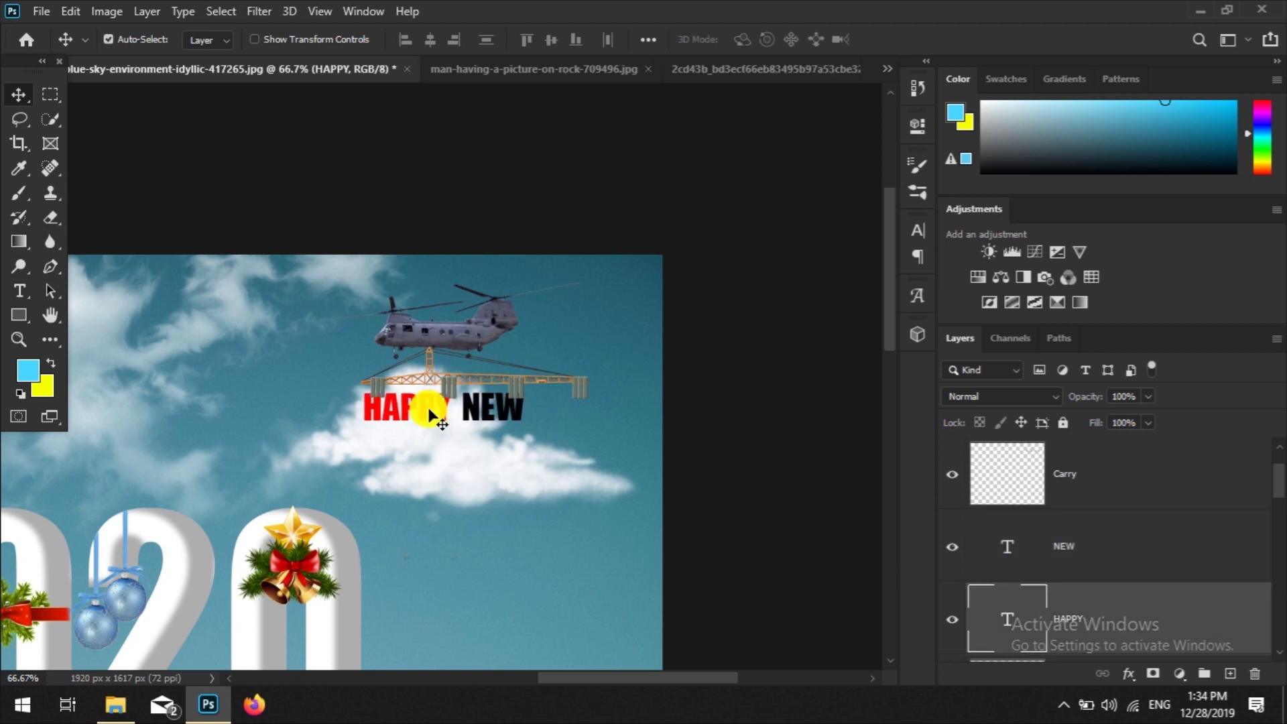
left_click(487, 410)
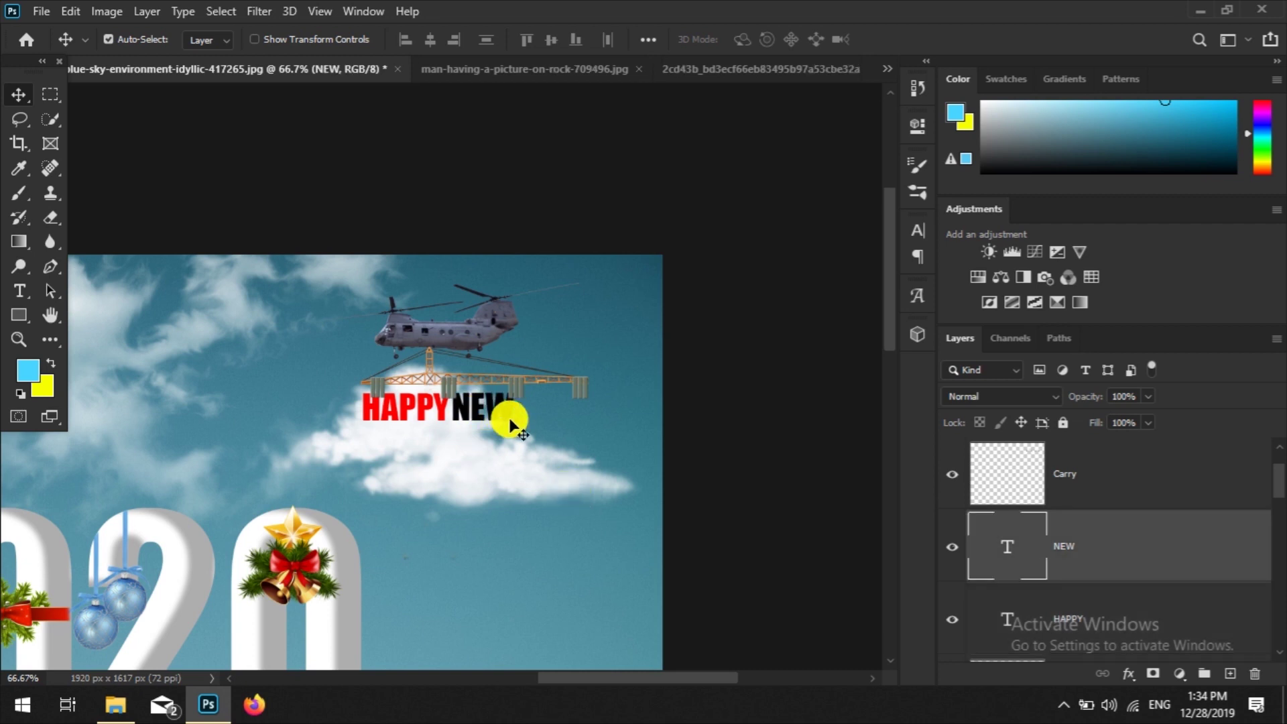
scroll(1100, 554, "up", 1)
scroll(1086, 566, "down", 1)
Step: Add red YEAR text and scale it up to match NEW
left_click(23, 281)
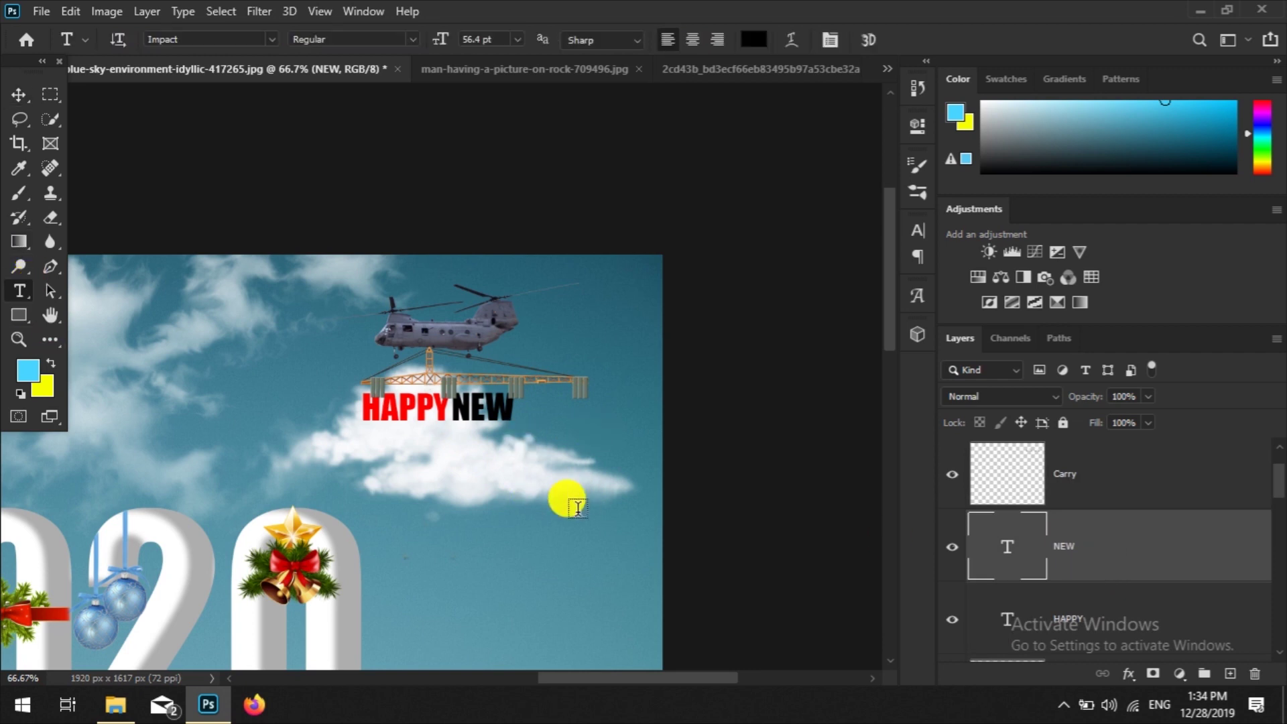
left_click(499, 533)
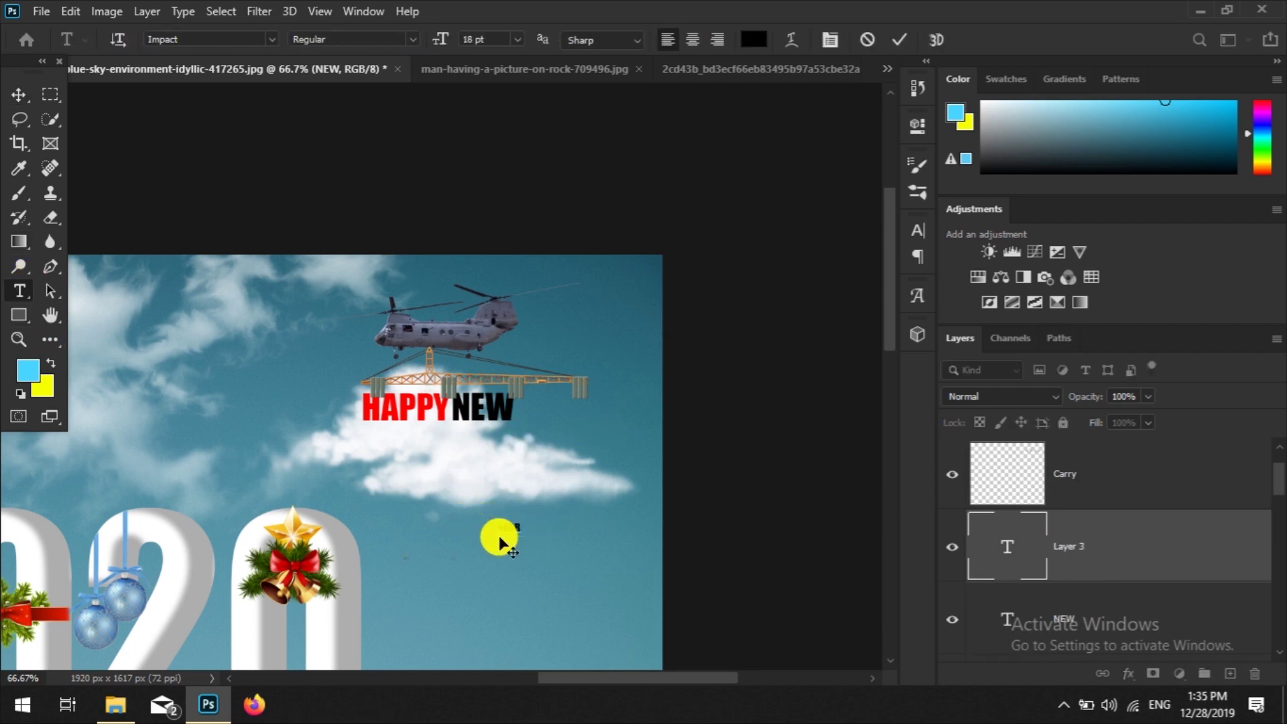
key("ctrl+a")
left_click(754, 40)
left_click(1208, 80)
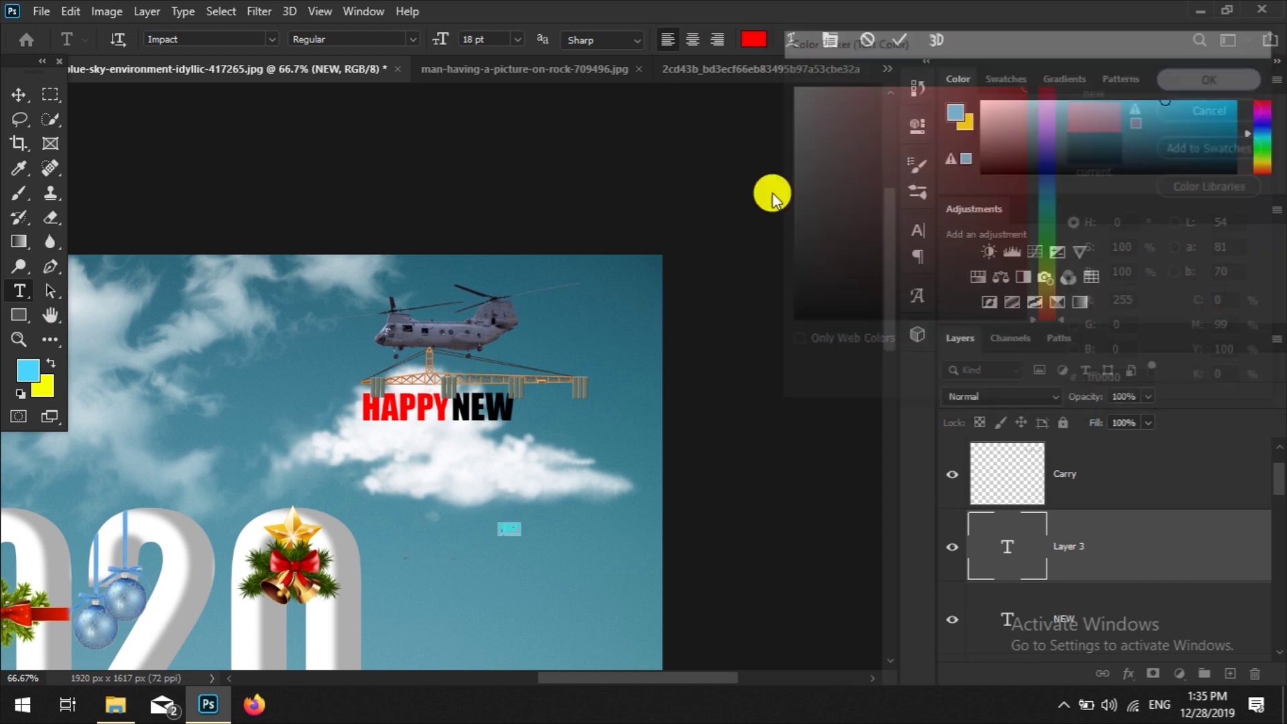
left_click(19, 94)
key("ctrl+t")
mouse_move(521, 535)
left_mouse_down()
mouse_move(565, 557)
mouse_move(546, 544)
mouse_move(560, 411)
left_mouse_up()
key("Return")
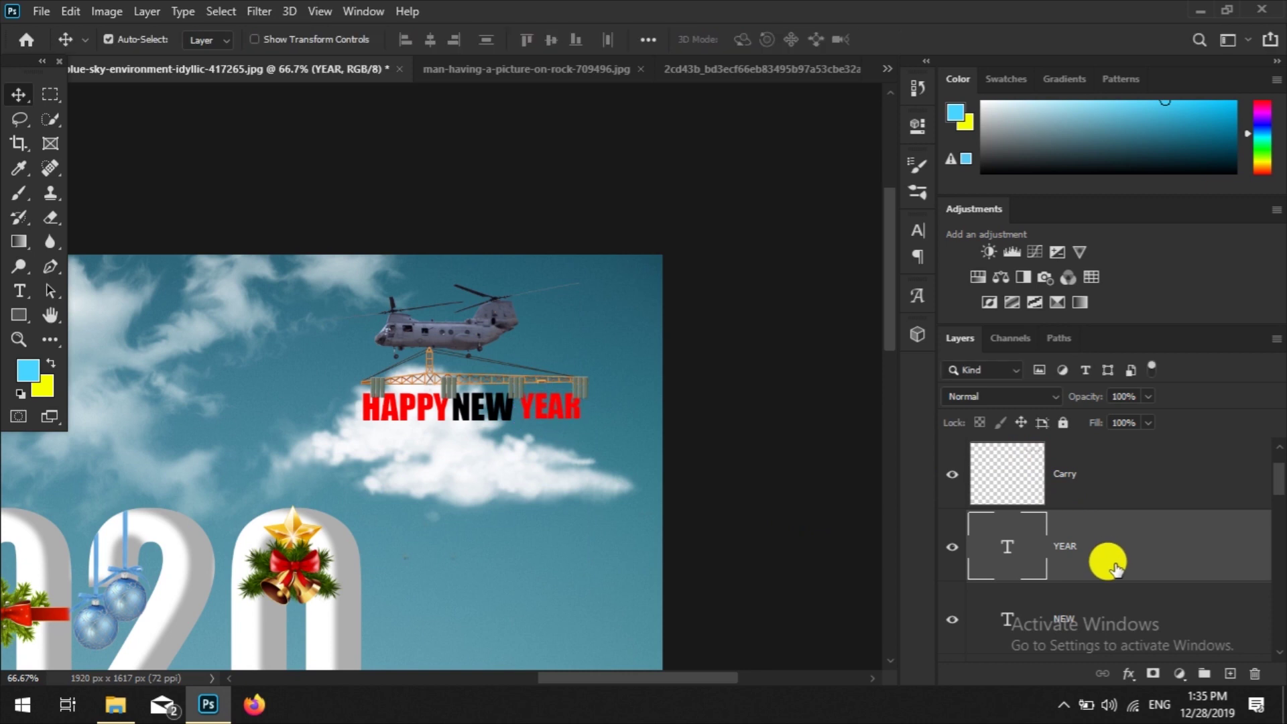
Step: Reset the HAPPY text colour to red and reselect the YEAR layer
double_click(417, 406)
left_click(754, 39)
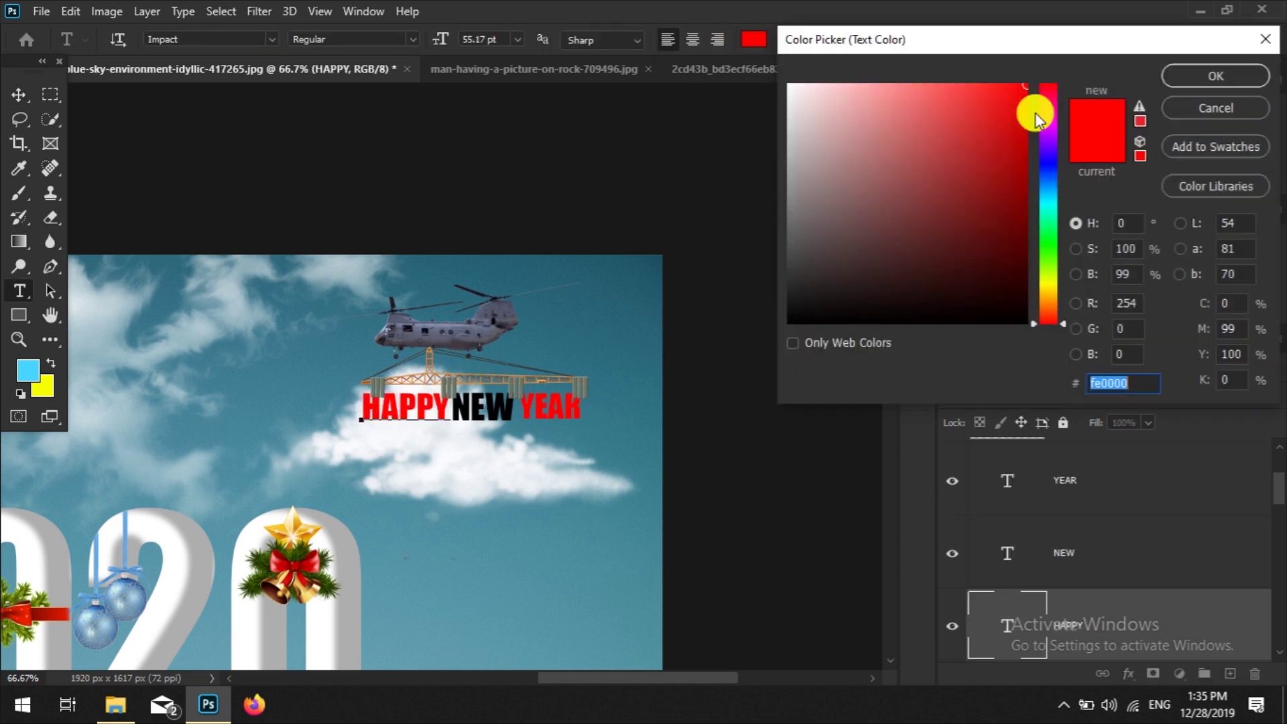
left_click(1175, 74)
key("ctrl+Return")
key("v")
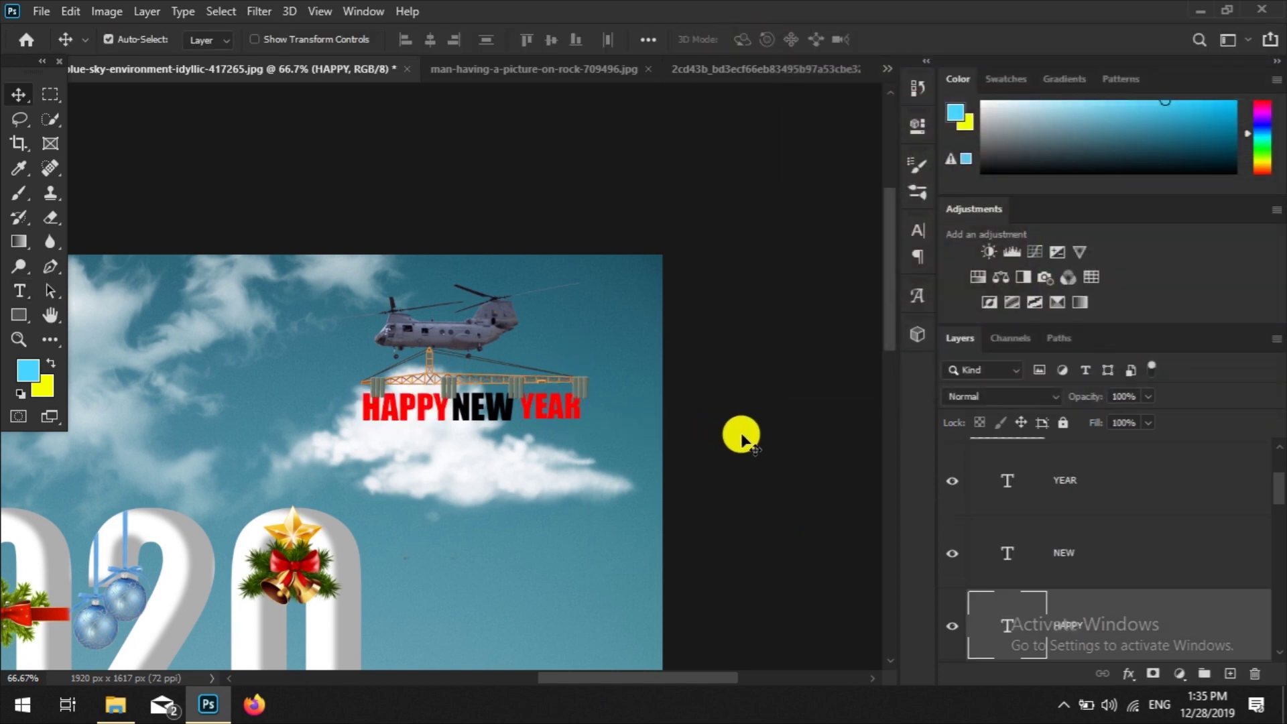
left_click(573, 418)
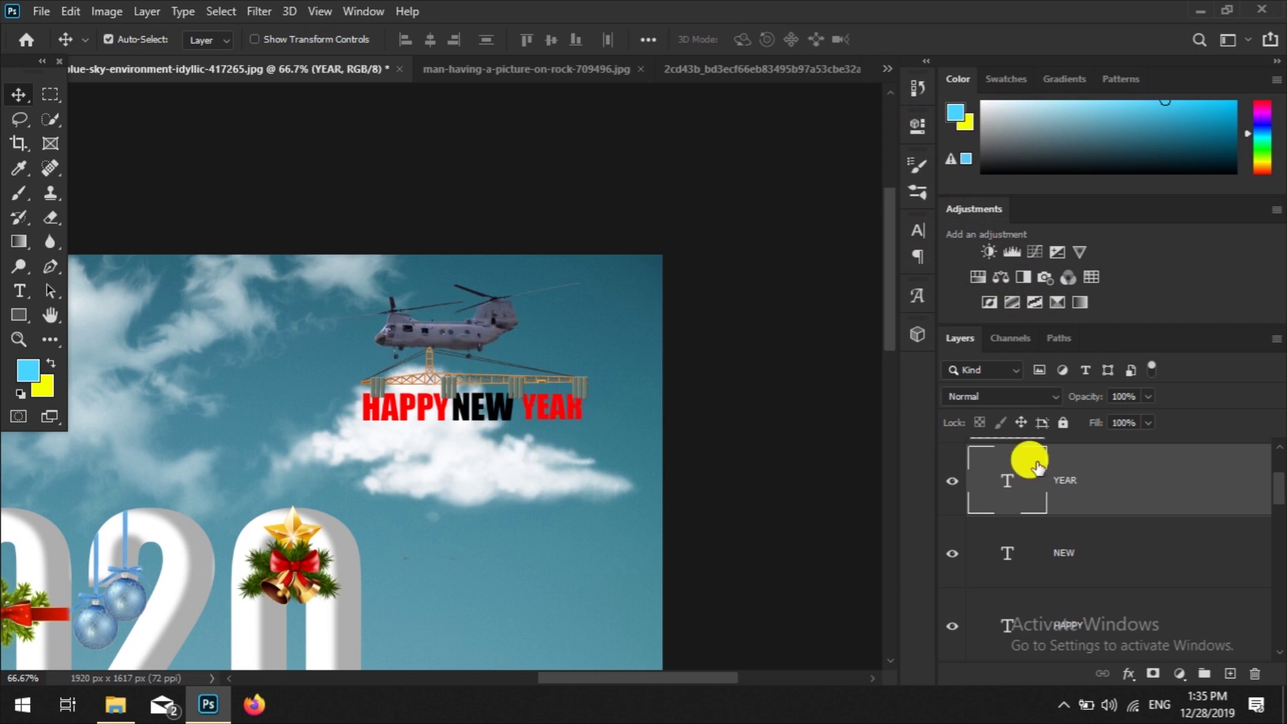
key("ctrl+minus")
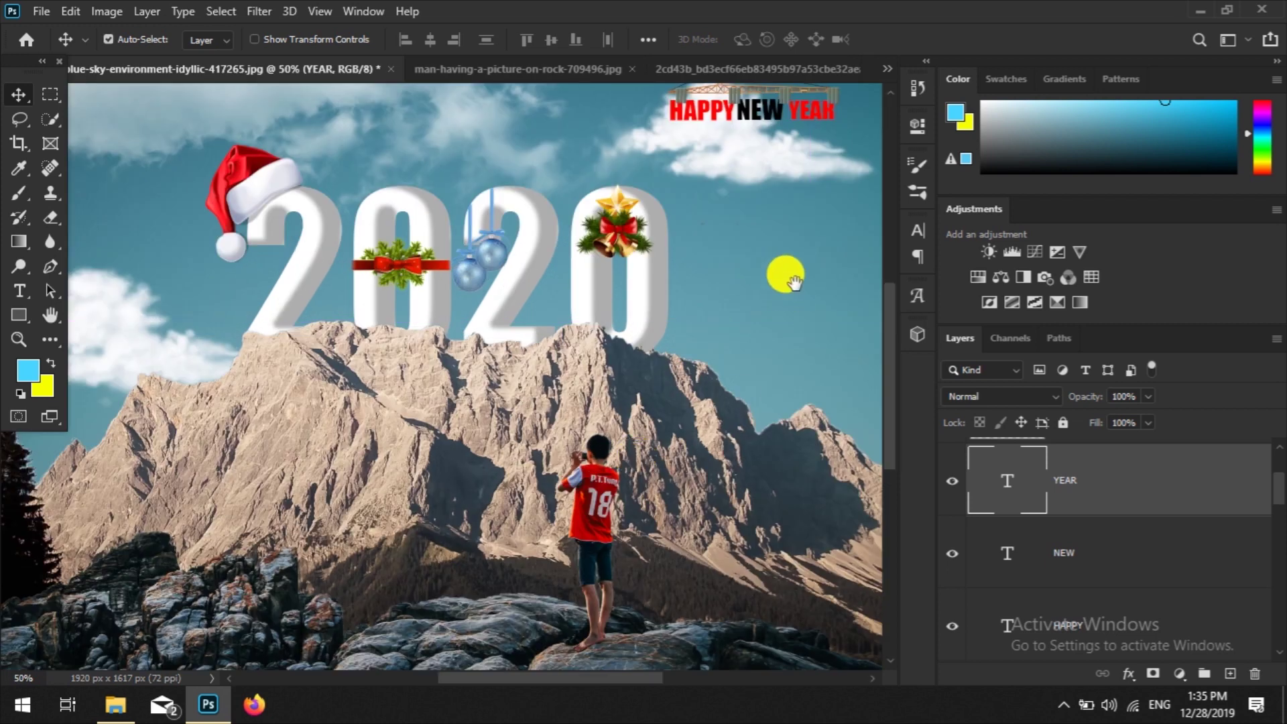
Step: Add an Inner Shadow layer style to the HAPPY layer
key("ctrl+plus")
scroll(1191, 525, "down", 1)
scroll(1158, 541, "up", 1)
scroll(1106, 553, "down", 1)
left_click(1077, 561)
left_click(1128, 673)
left_click(1153, 494)
left_click(566, 333)
mouse_move(743, 154)
left_mouse_down()
mouse_move(224, 356)
mouse_move(222, 315)
left_mouse_up()
Step: Tune the inner shadow to 22% opacity, 1 px size and a small distance
key("ctrl+1")
key("Return")
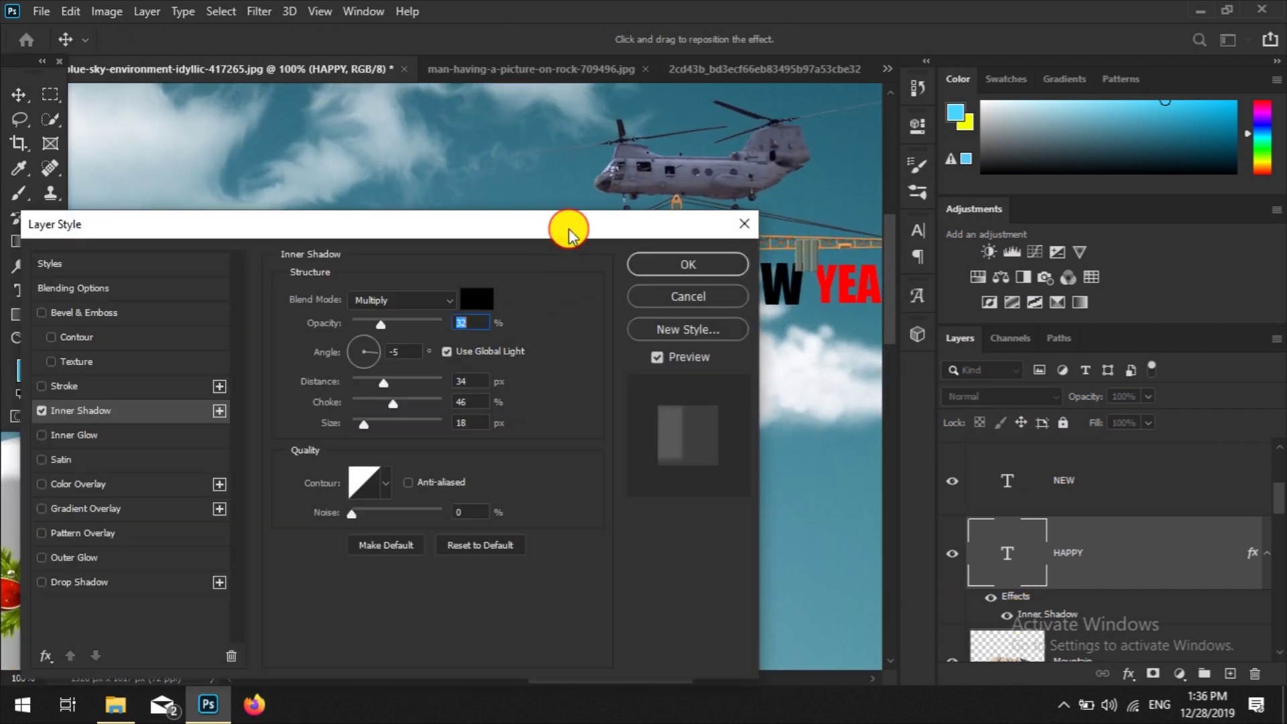
left_click_drag(565, 230, 356, 131)
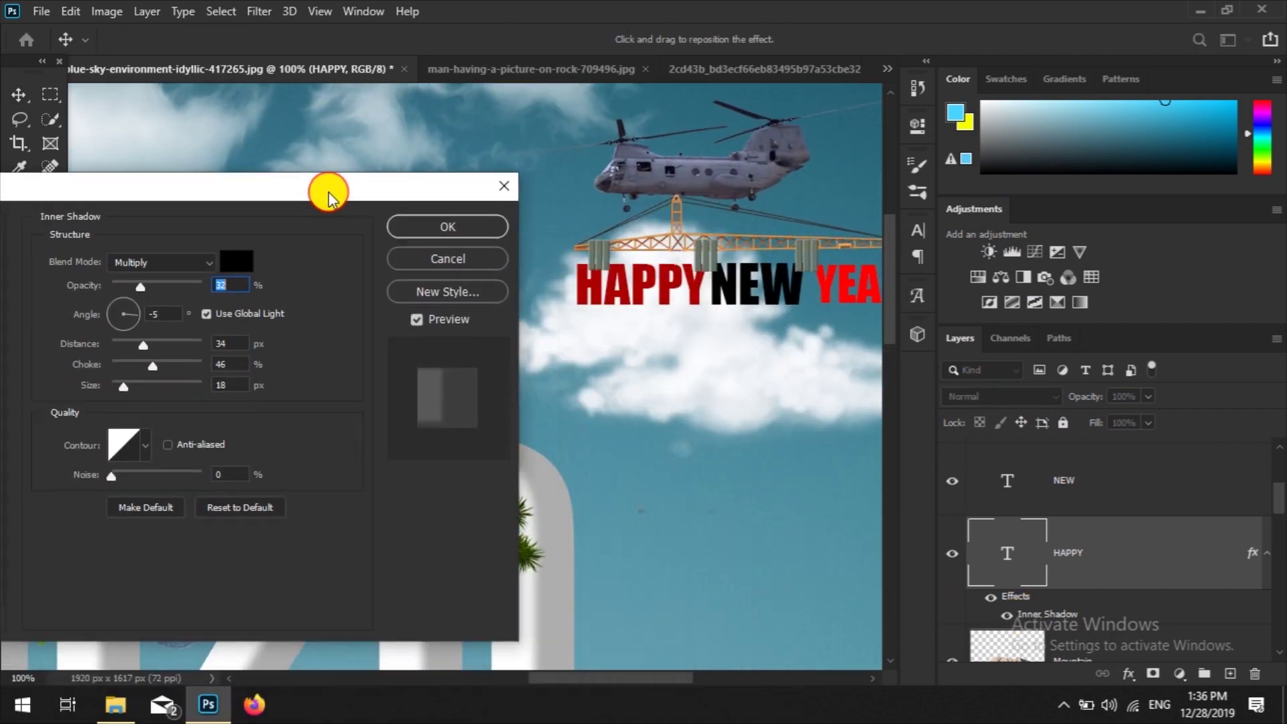
left_click_drag(165, 235, 163, 232)
left_click_drag(175, 289, 171, 311)
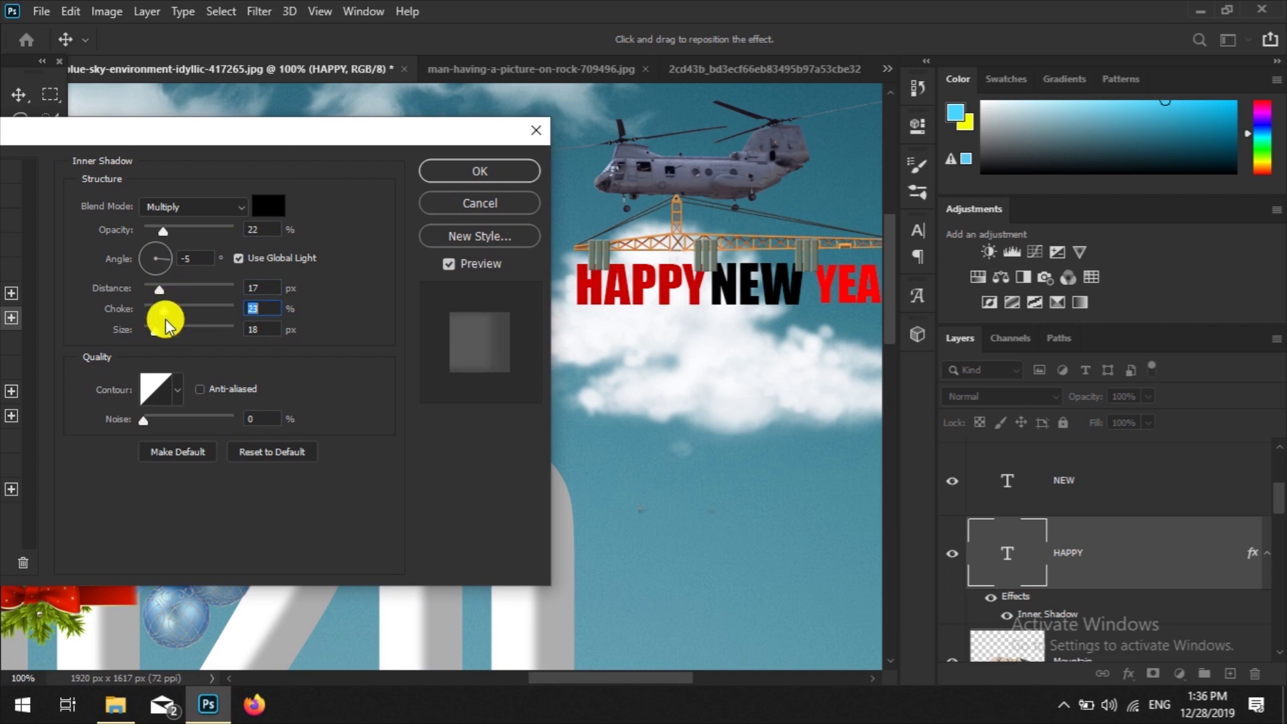
left_click_drag(166, 331, 139, 336)
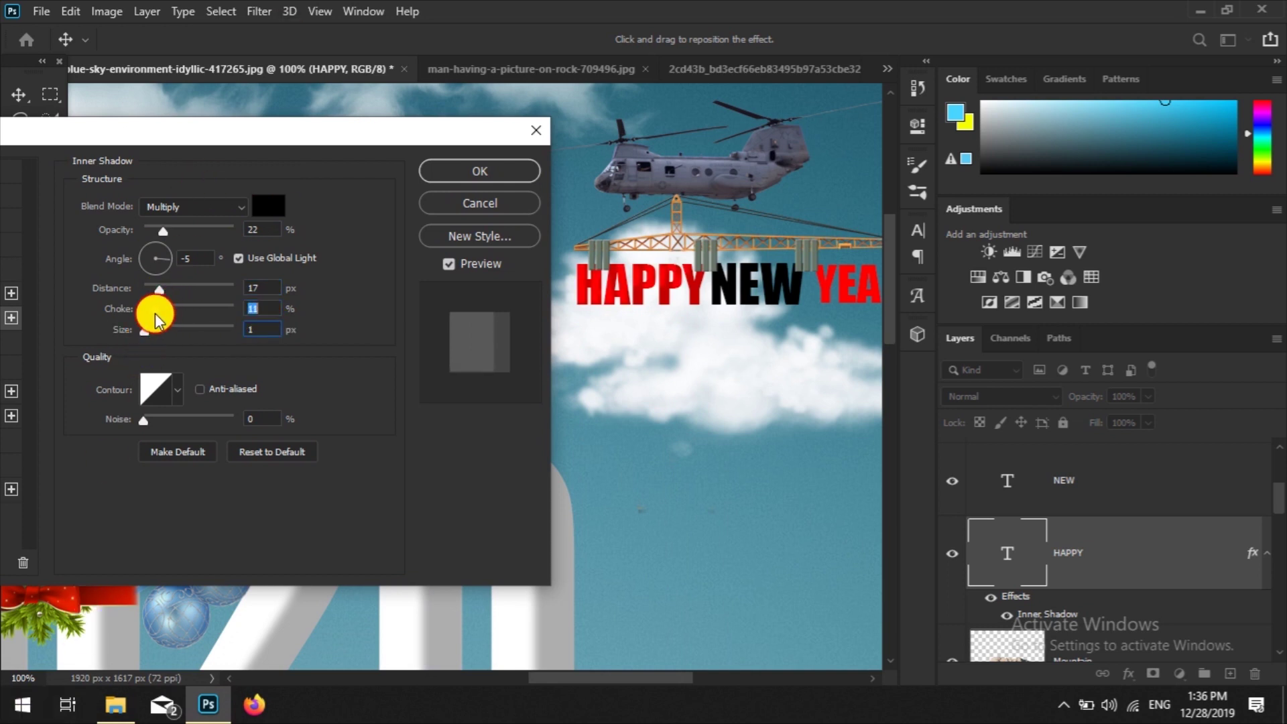
left_click_drag(169, 288, 172, 296)
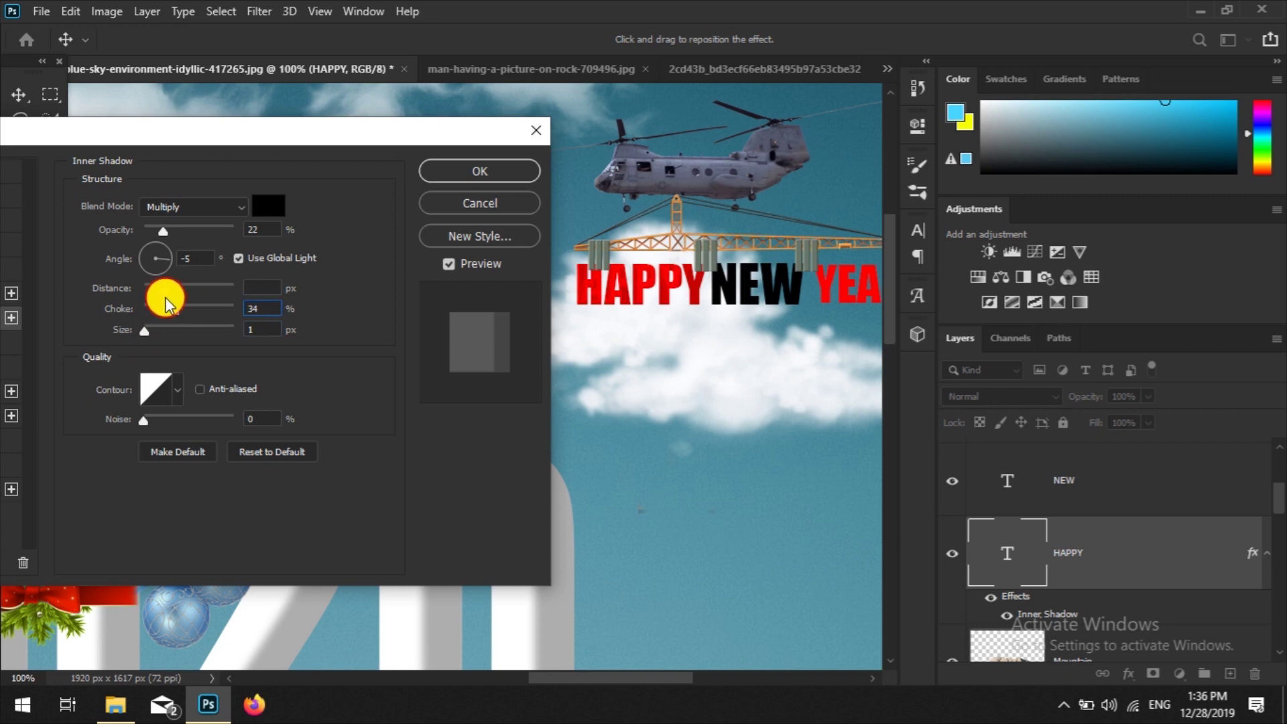
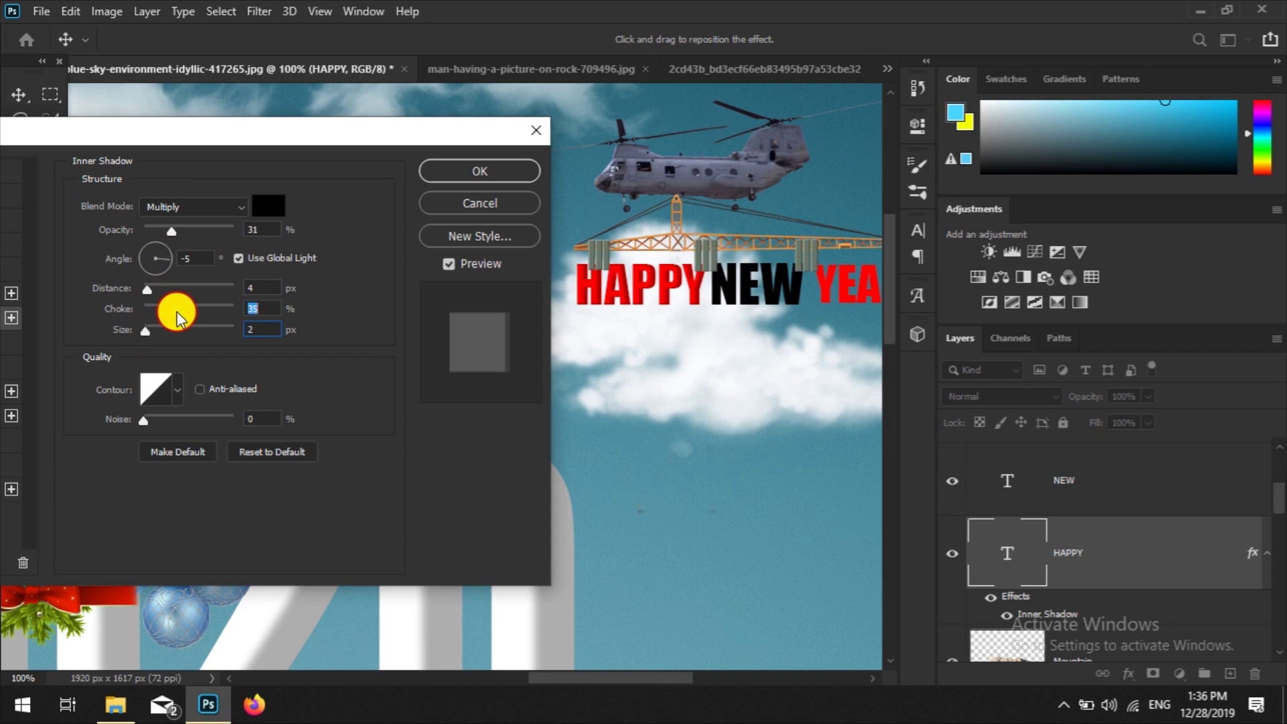
Step: Apply HAPPY's Inner Shadow and add a default Inner Shadow to YEAR
left_click(467, 173)
scroll(1102, 553, "up", 1)
left_click(1077, 494)
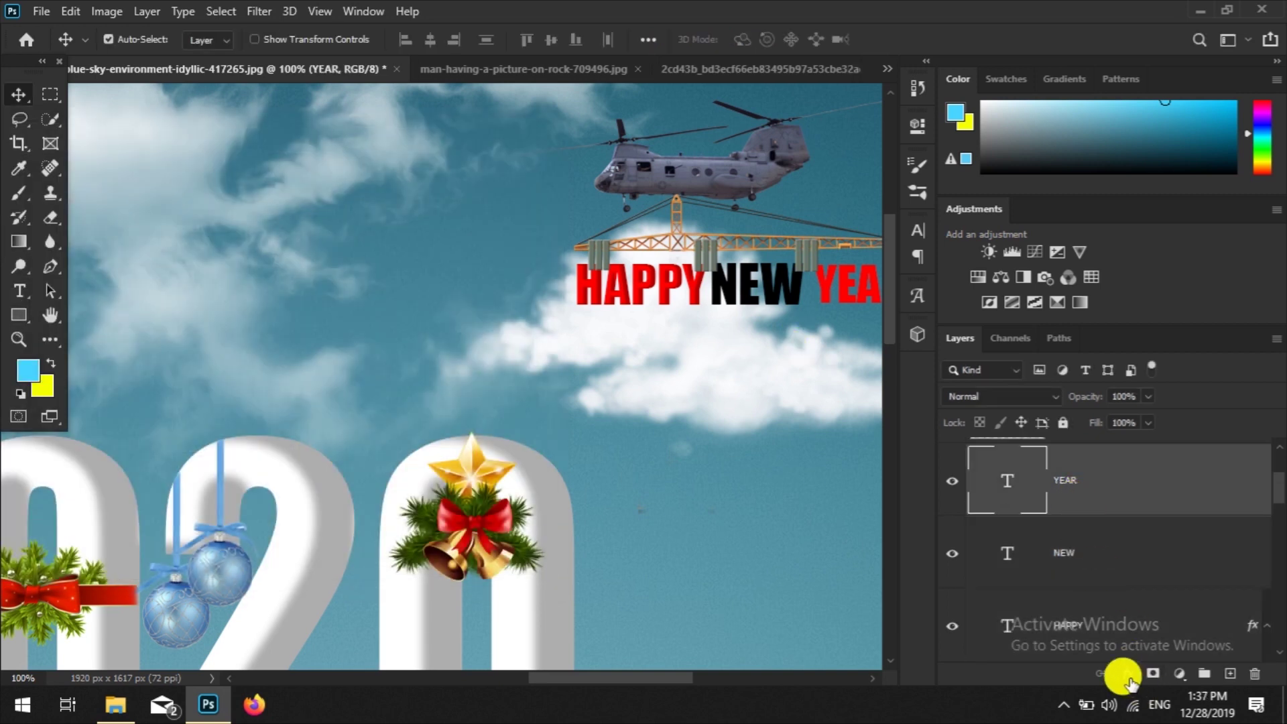
left_click(1128, 673)
left_click(1171, 555)
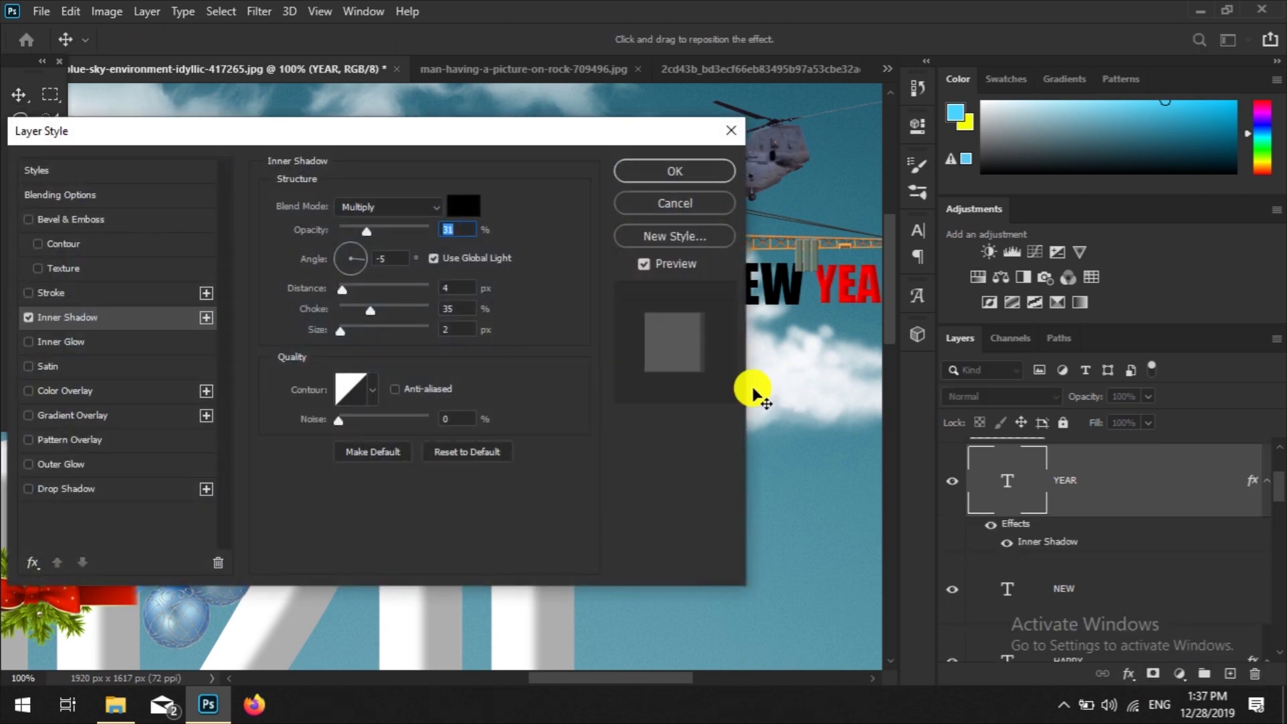
left_click(675, 176)
left_click_drag(574, 679, 596, 690)
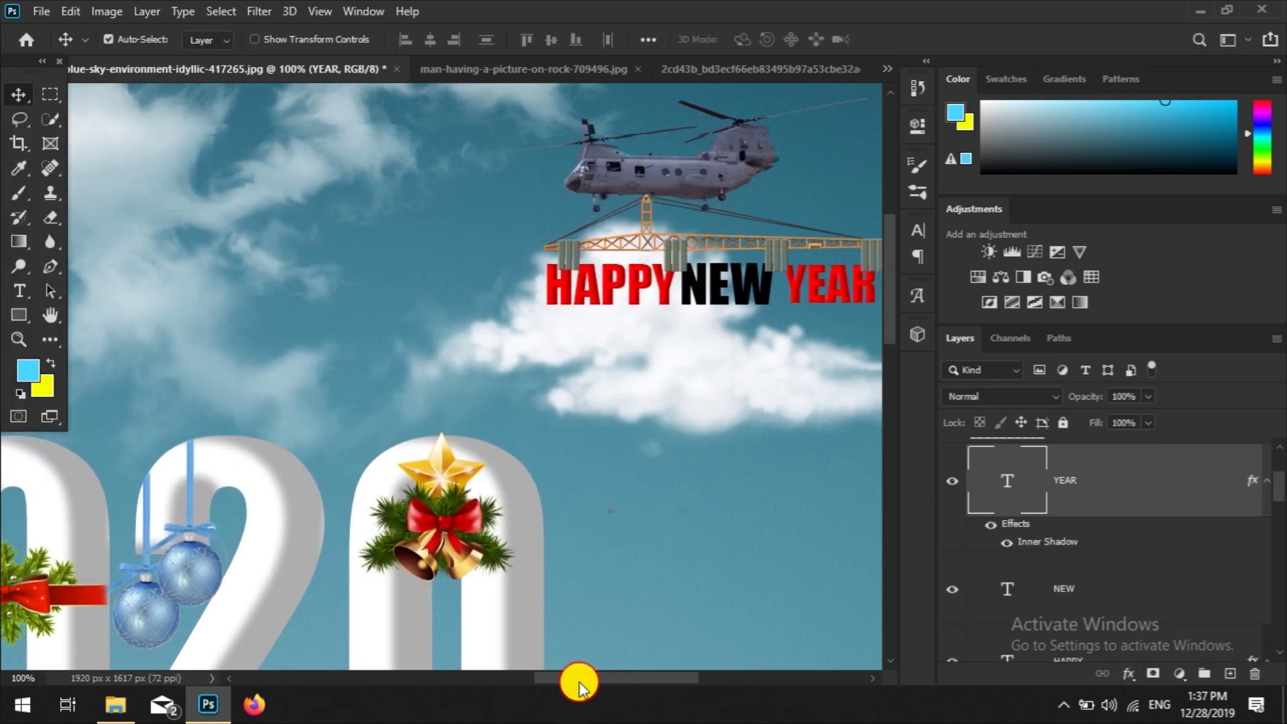
Step: Give NEW a white Inner Shadow at about 9% opacity
left_click(632, 295)
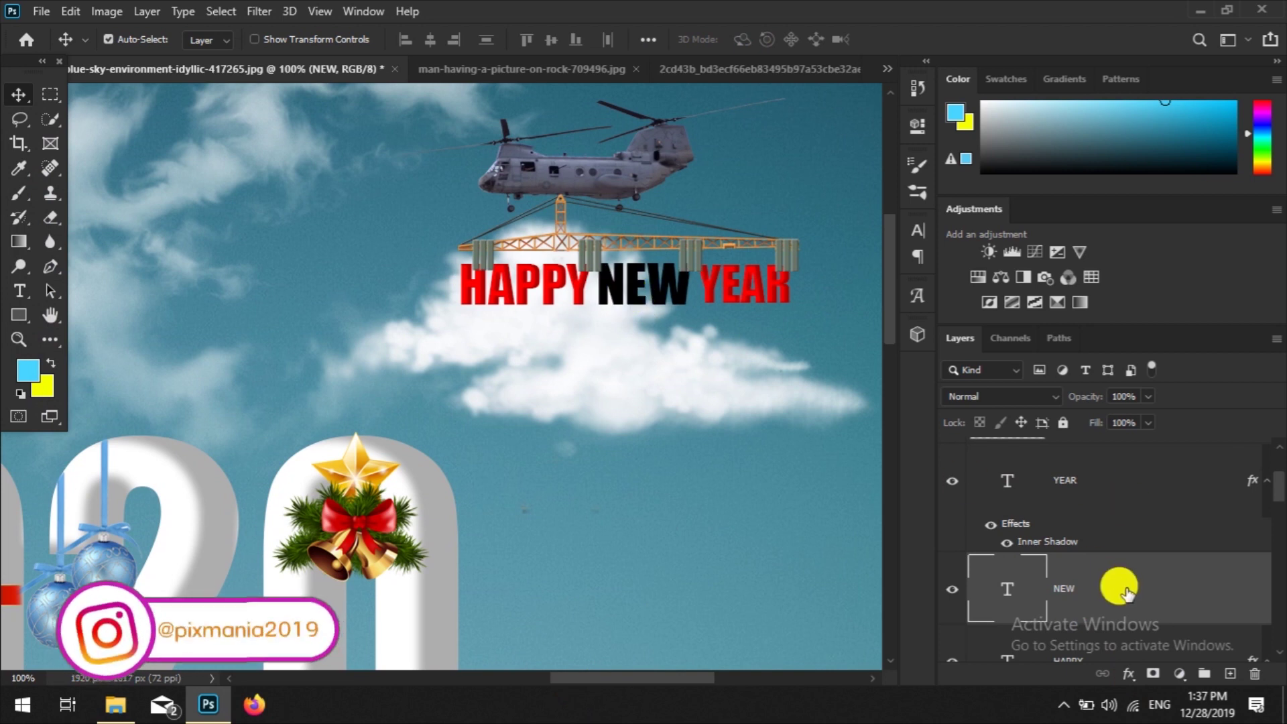
left_click(1129, 673)
key("Escape")
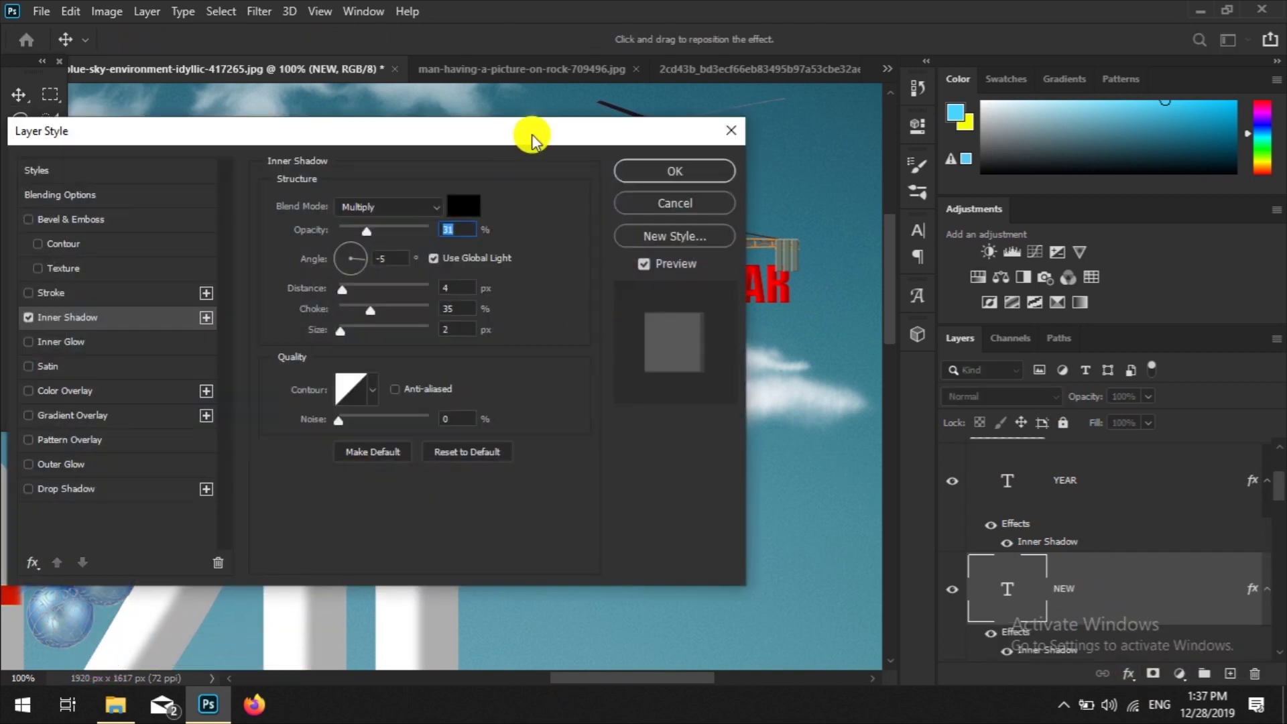
left_click_drag(531, 135, 299, 136)
left_click(212, 215)
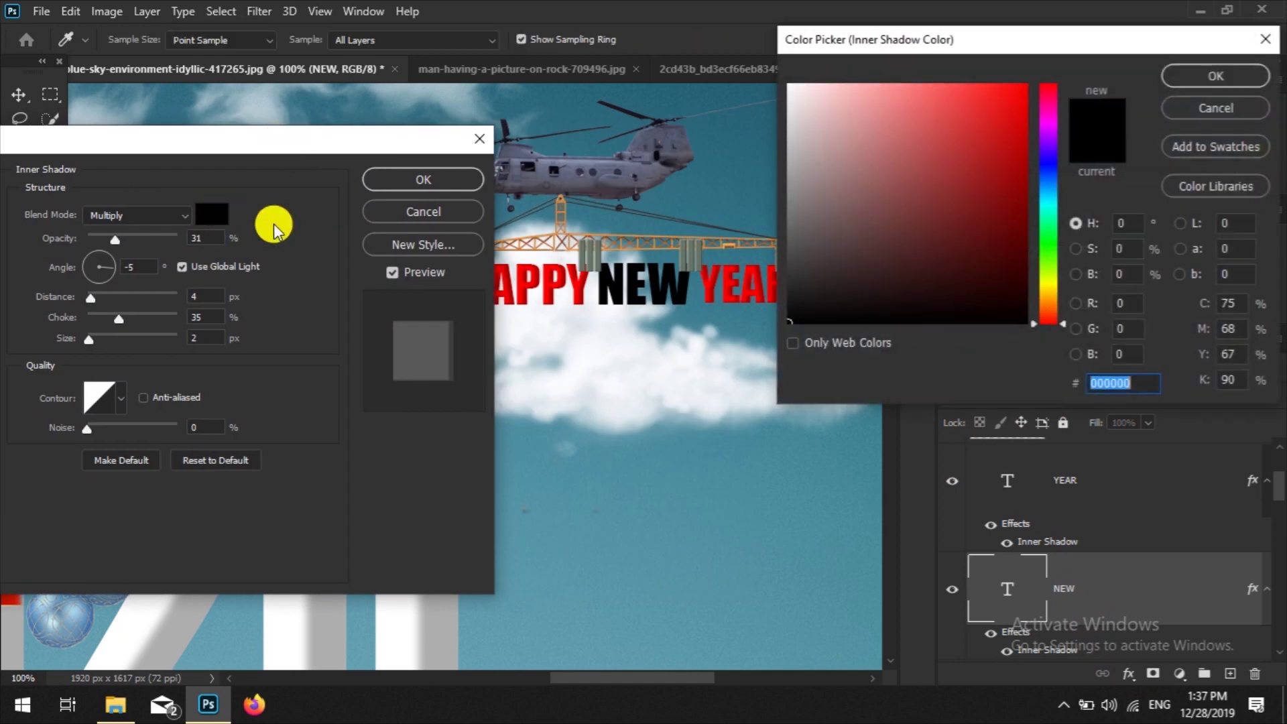
mouse_move(965, 215)
left_mouse_down()
mouse_move(891, 121)
mouse_move(789, 84)
left_mouse_up()
left_click(1215, 75)
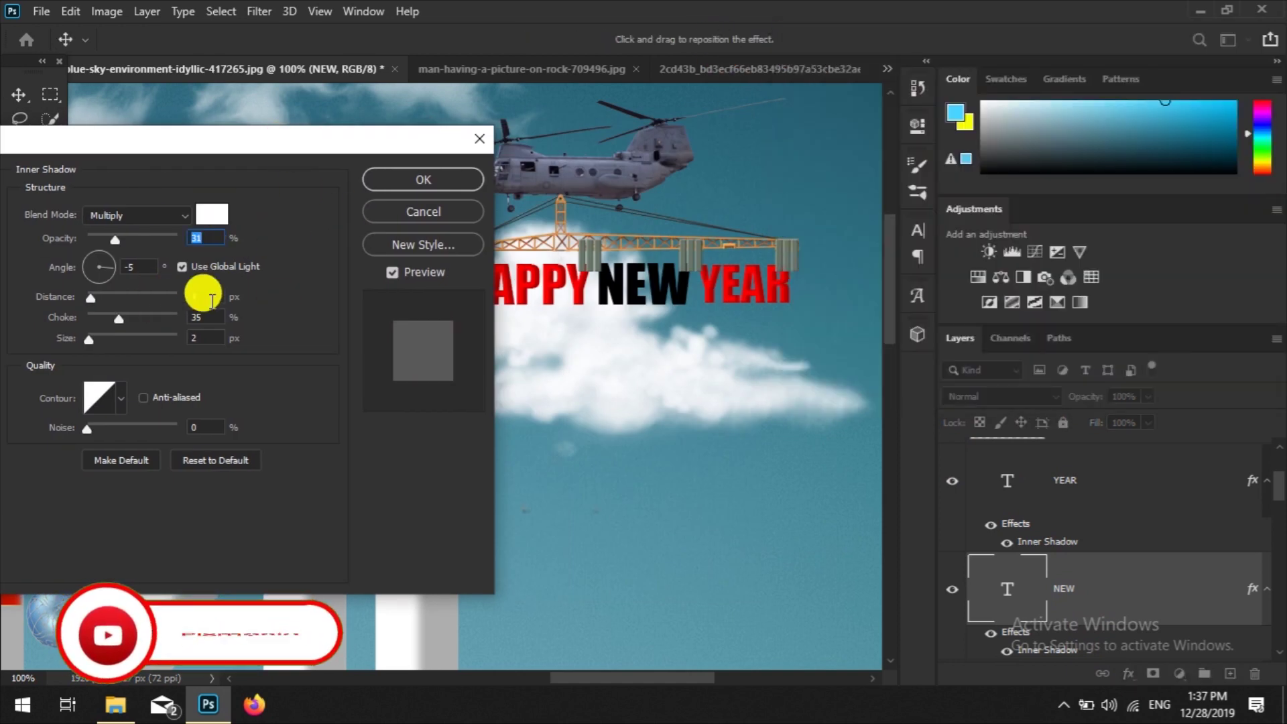
left_click_drag(114, 248, 97, 245)
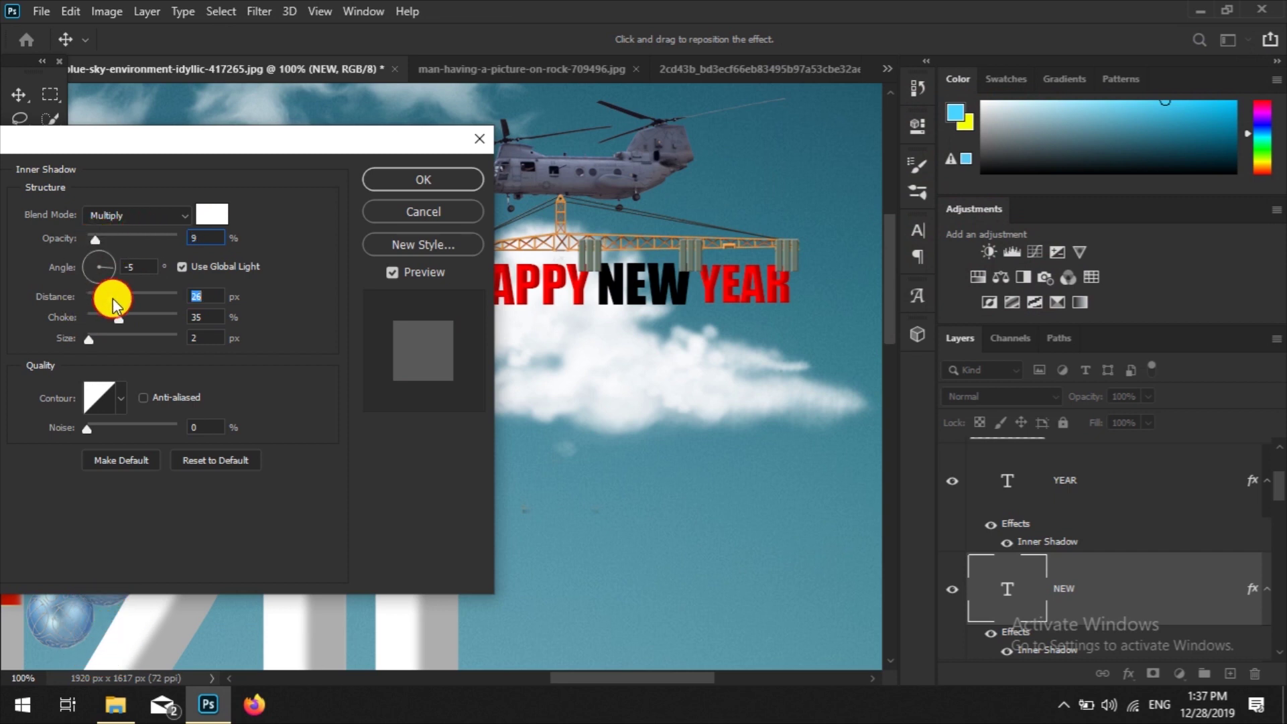
left_click(423, 179)
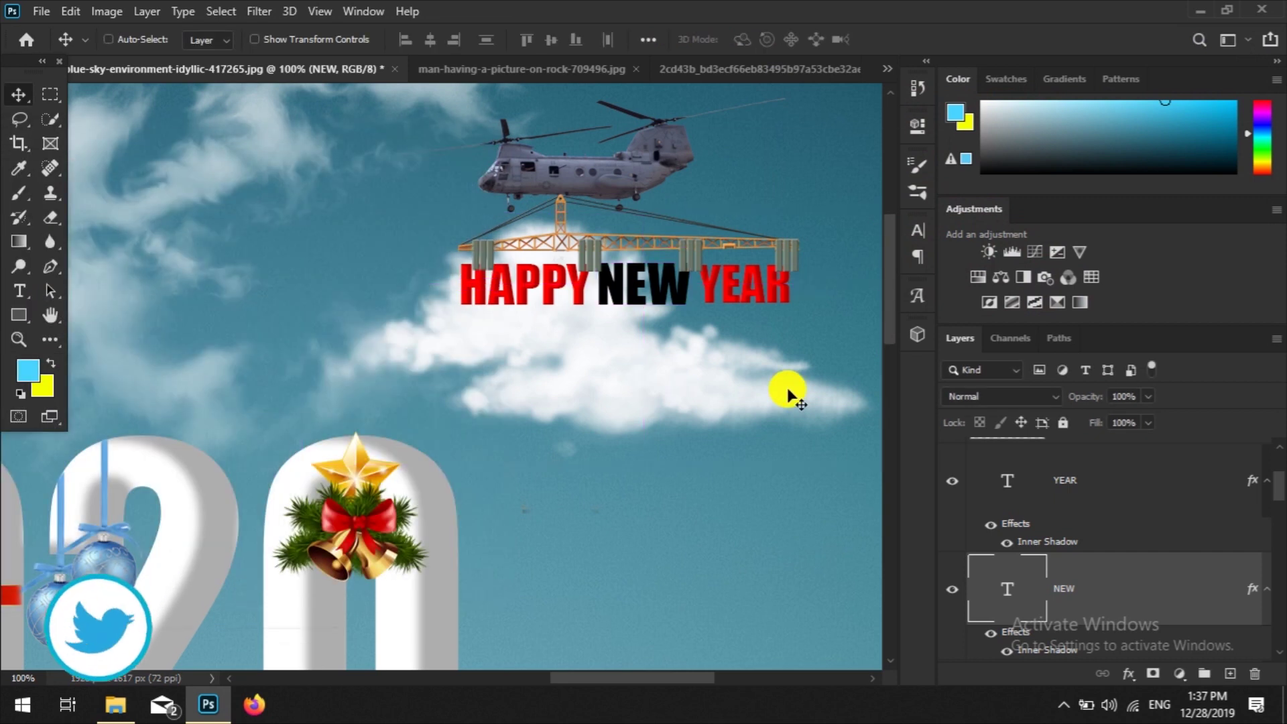
key("ctrl+minus")
key("ctrl+minus")
key("ctrl+plus")
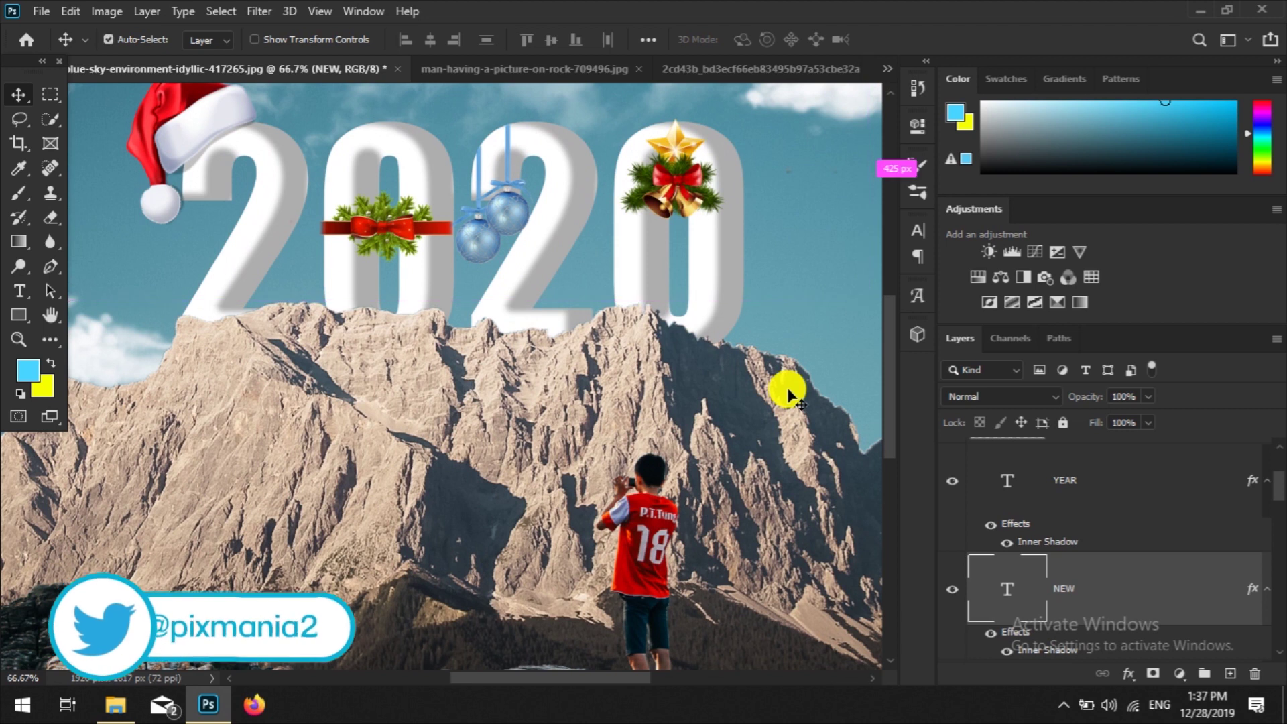
Step: Bring the crane and banner graphic into view and enlarge it to 125% with Free Transform
left_click_drag(787, 389, 546, 667)
scroll(1146, 576, "up", 3)
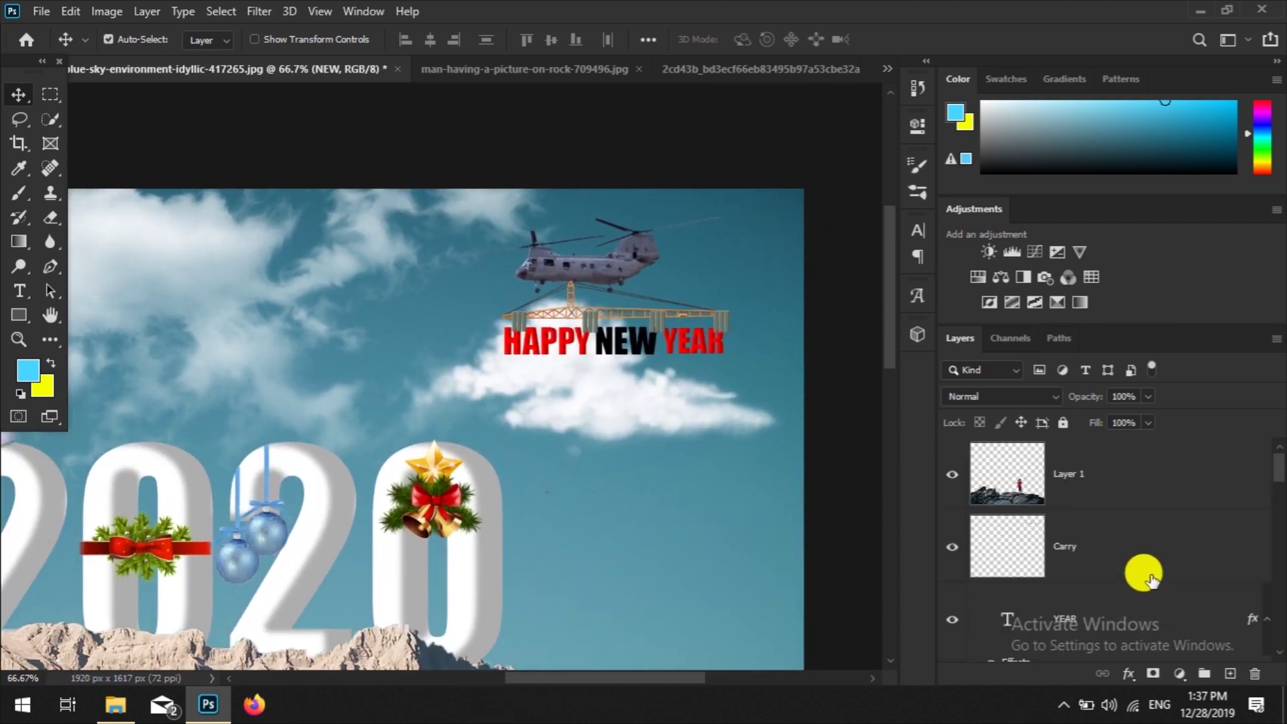
scroll(1146, 576, "down", 3)
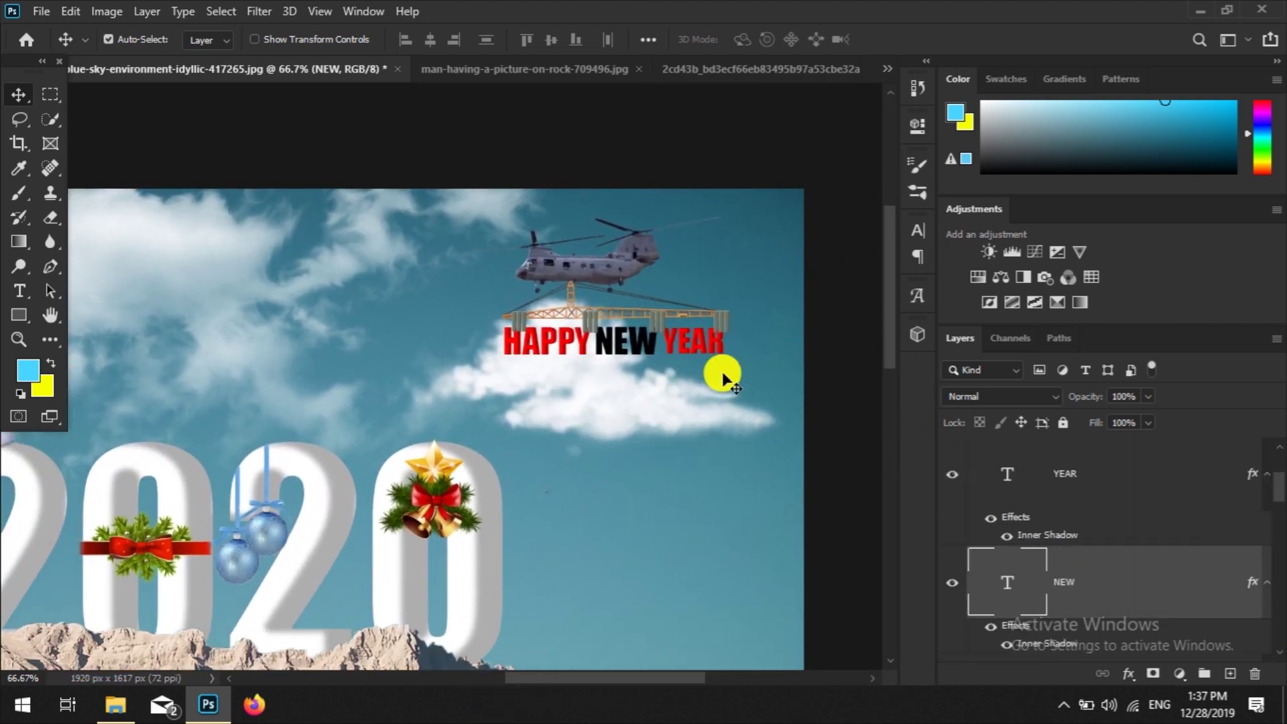
scroll(1140, 583, "down", 2)
scroll(1138, 582, "up", 3)
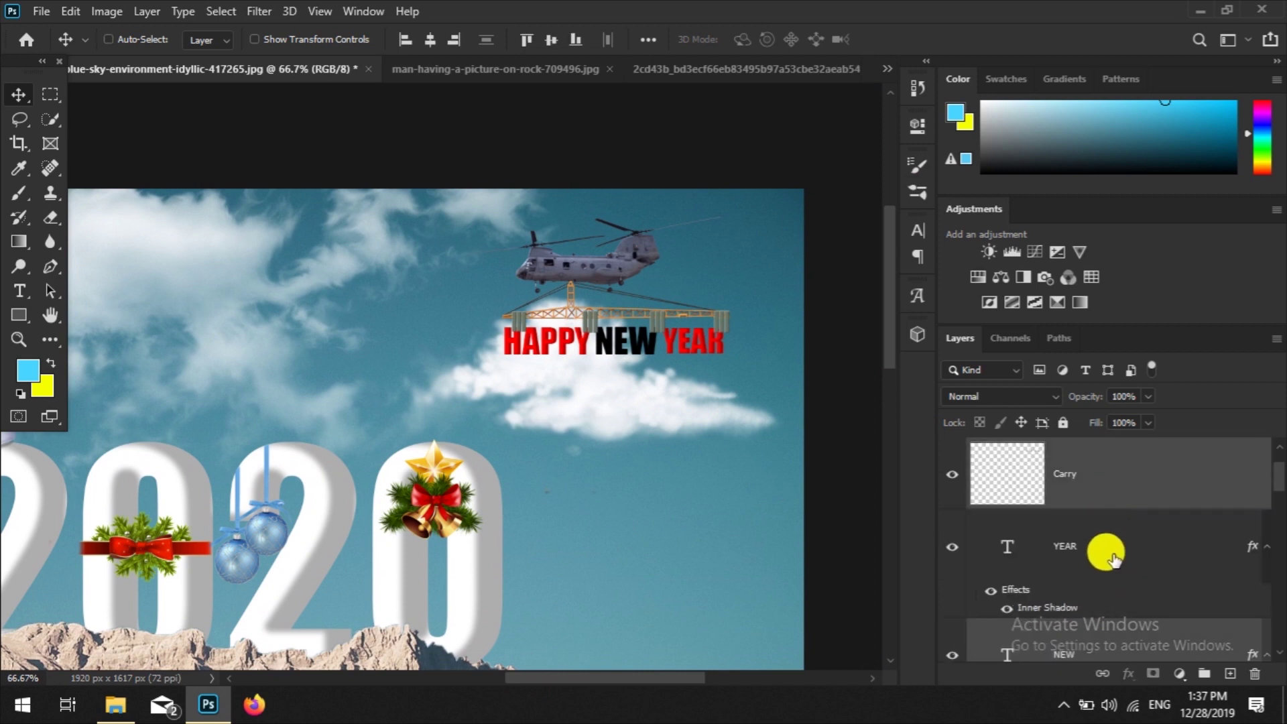
scroll(1106, 560, "down", 2)
scroll(1106, 556, "down", 2)
scroll(1106, 557, "down", 3)
scroll(1140, 573, "up", 2)
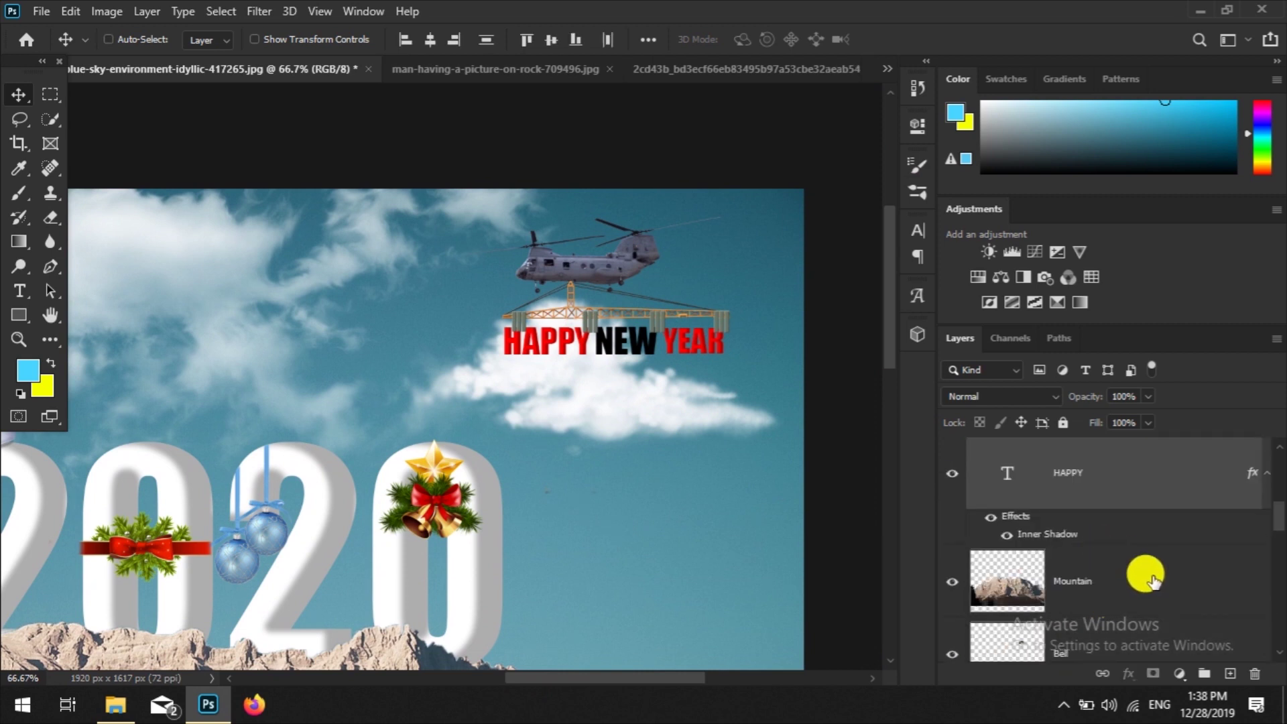
scroll(1145, 577, "up", 6)
key("ctrl+t")
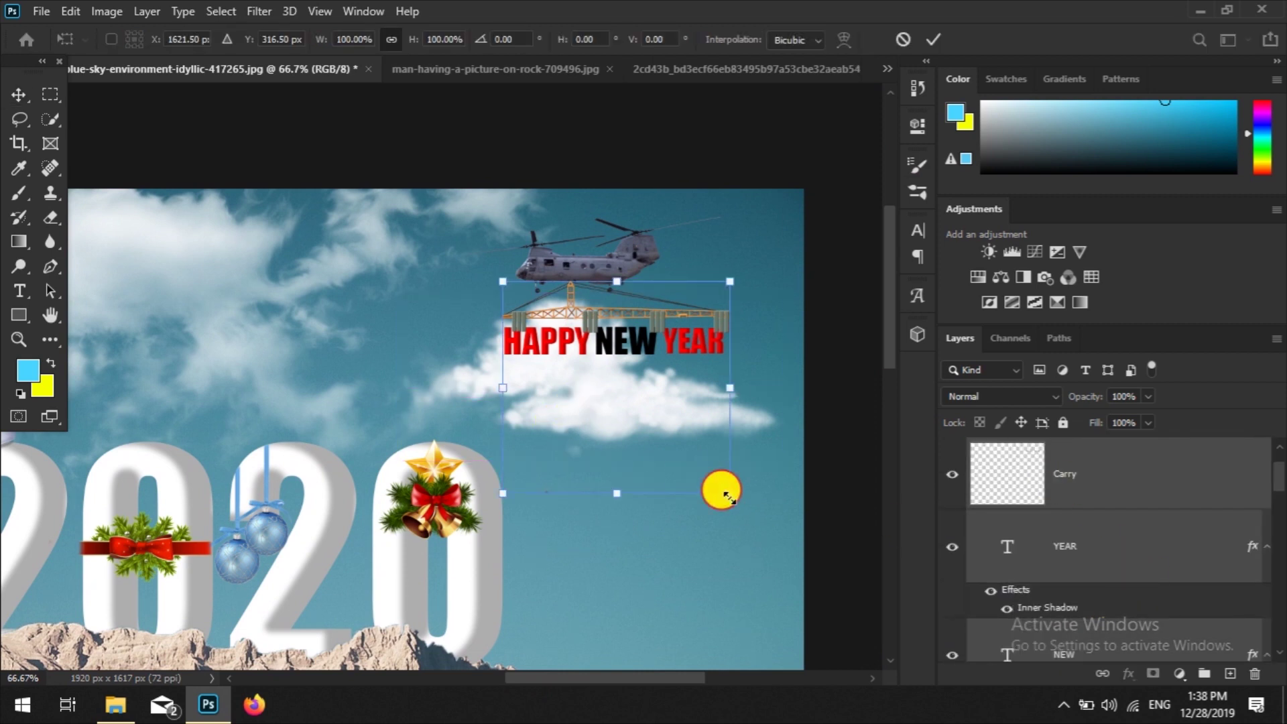
left_click_drag(726, 494, 790, 530)
Step: Enlarge the banner graphic further to about 166% and shift it about 21 px left
left_click_drag(655, 328, 637, 335)
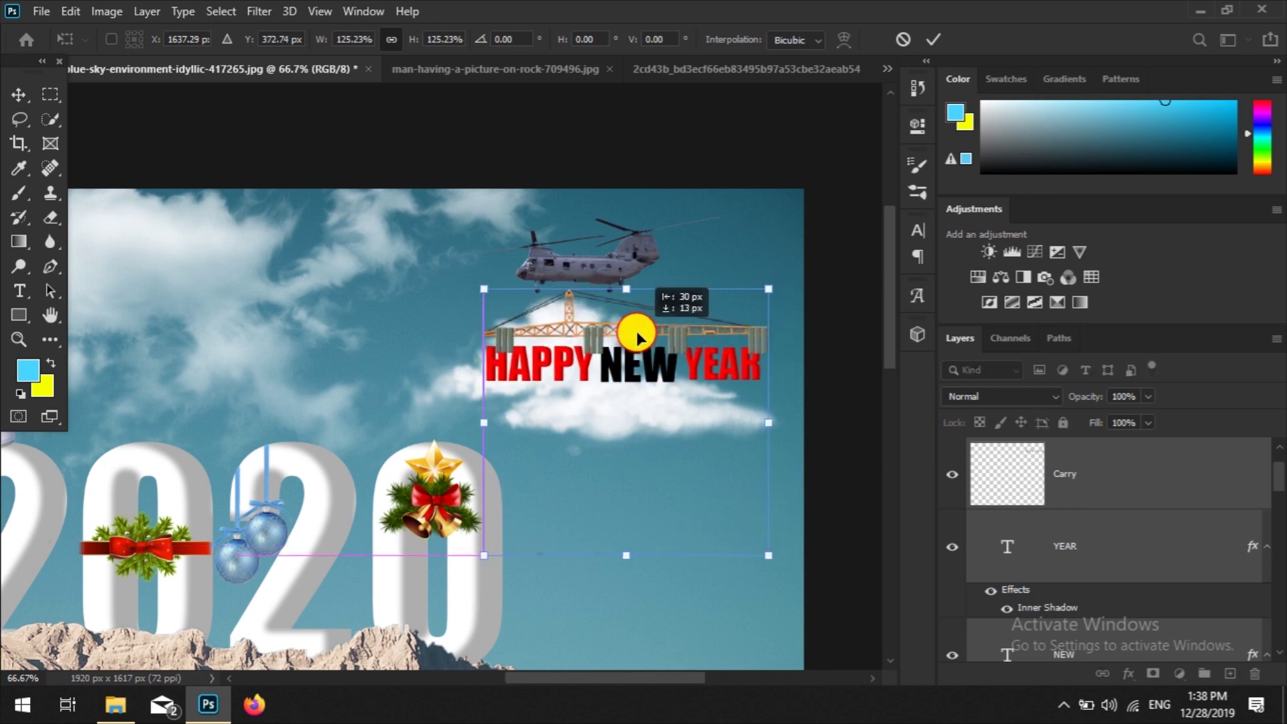
key("ctrl+minus")
key("ctrl+minus")
left_click_drag(584, 306, 537, 347)
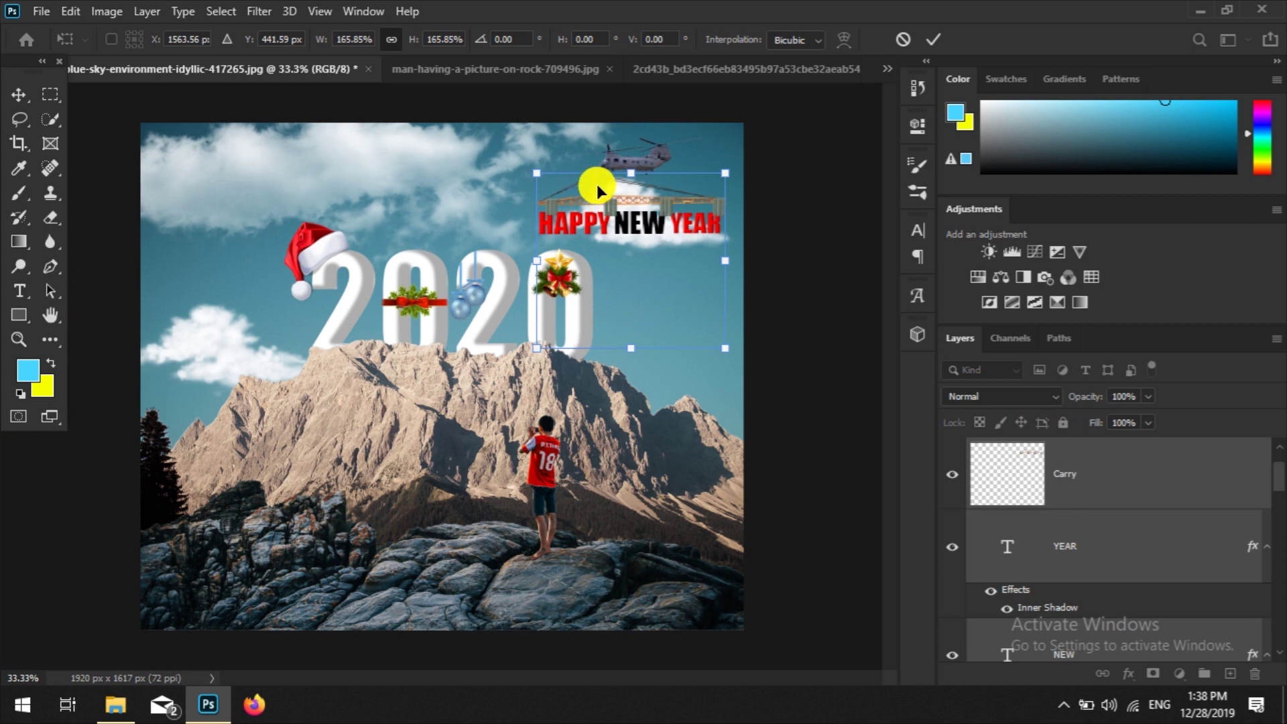
left_click_drag(599, 186, 586, 199)
Step: Commit the banner resize, then move the helicopter about 70 px left and enlarge it
left_click(1073, 488)
left_click_drag(631, 163, 583, 162)
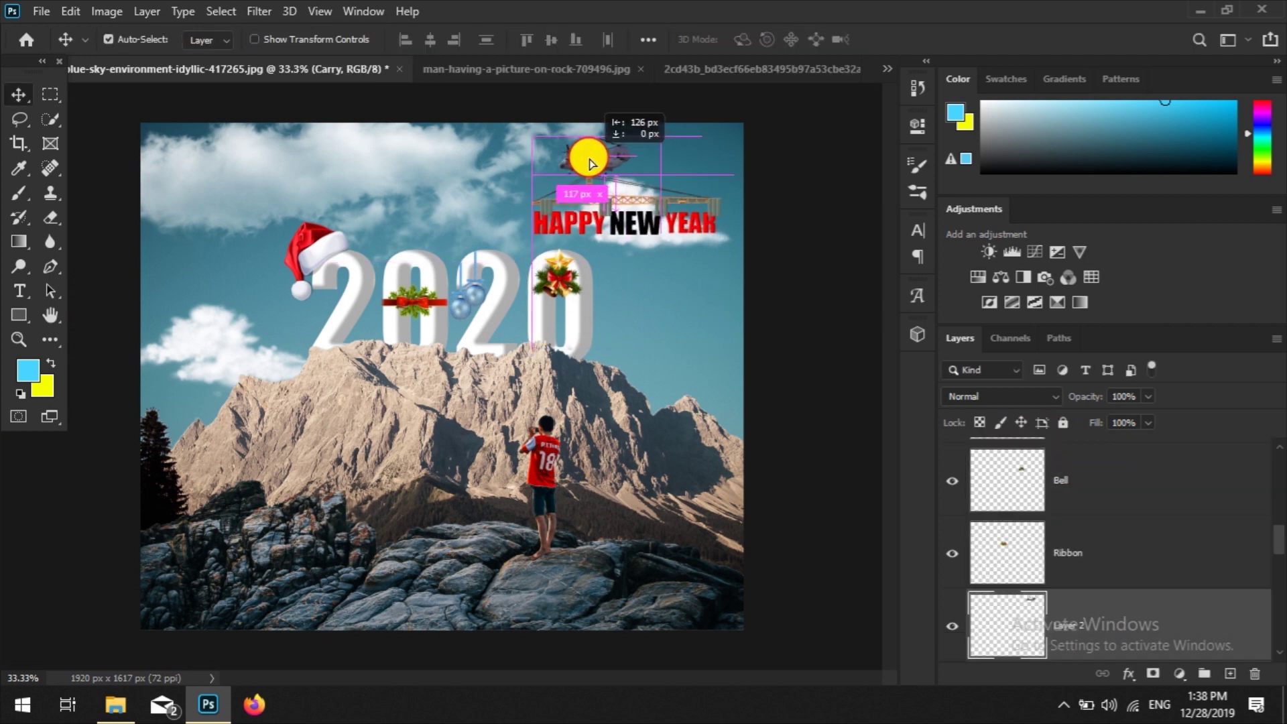
key("ctrl+t")
left_click_drag(659, 178, 683, 180)
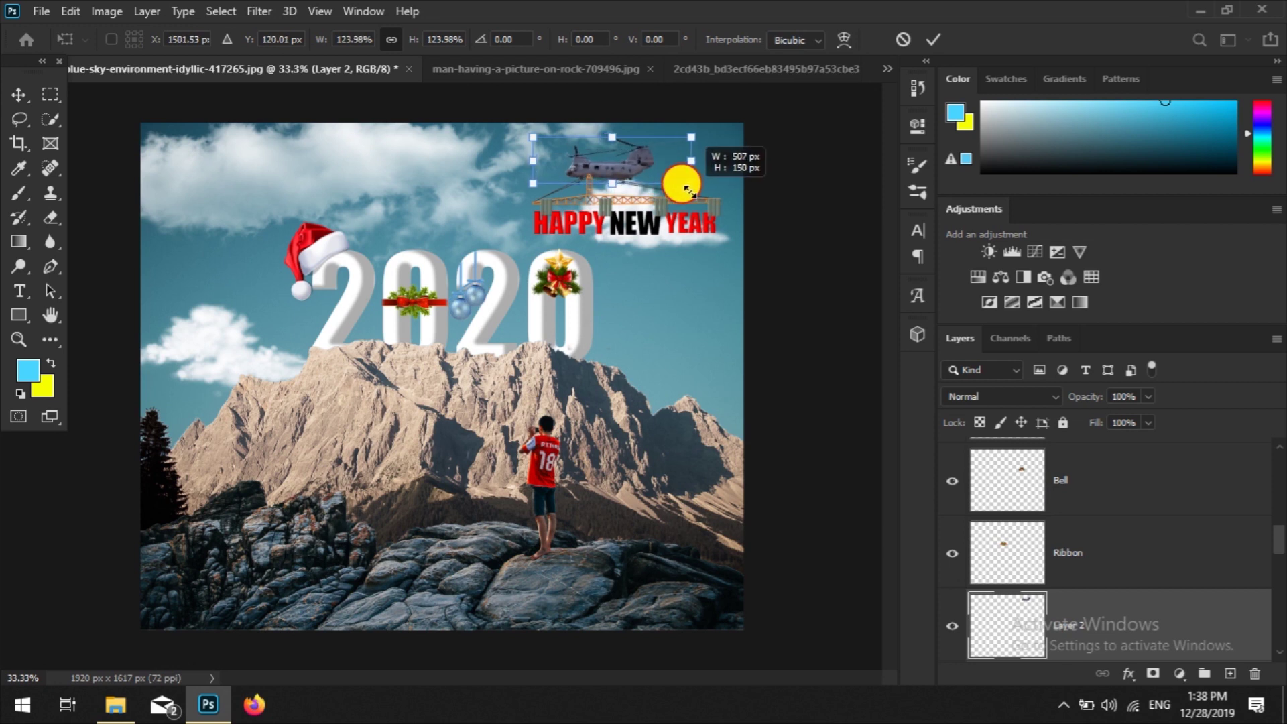
key("Return")
scroll(1113, 603, "down", 1)
Step: Rename the helicopter layer to Helicopter and nudge it slightly upward
double_click(1070, 551)
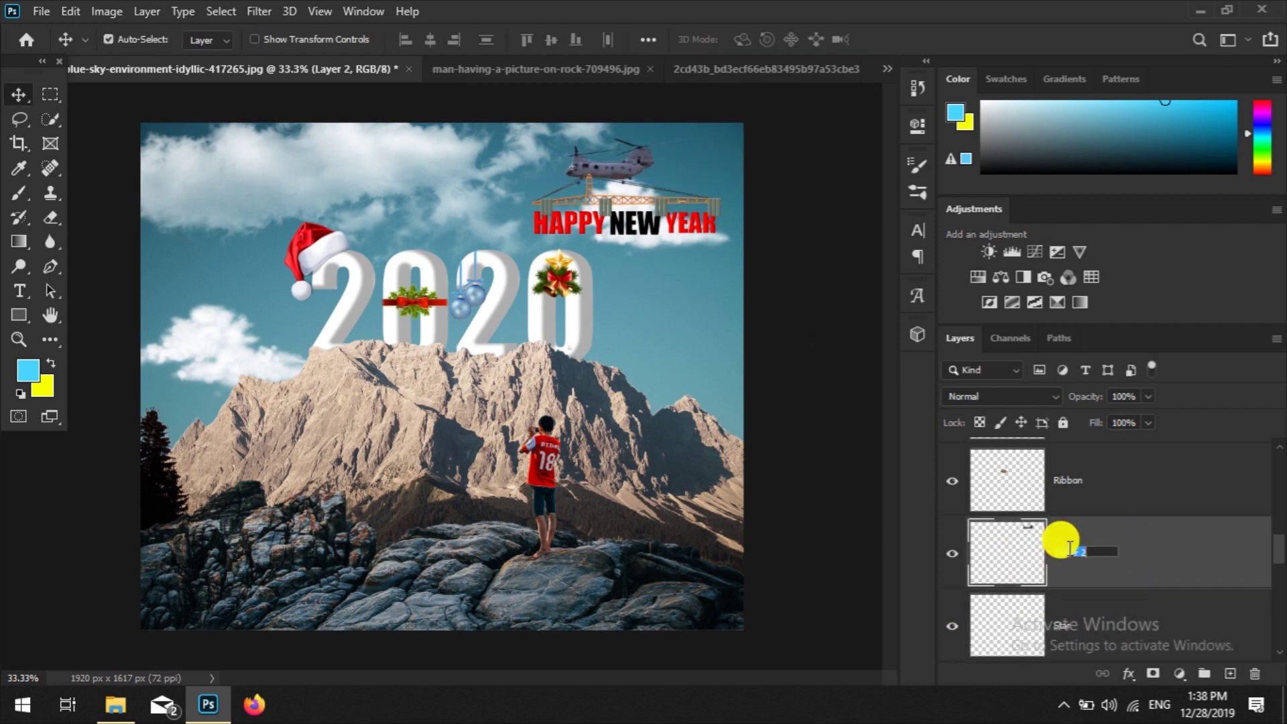
type("Helicopter")
key("Return")
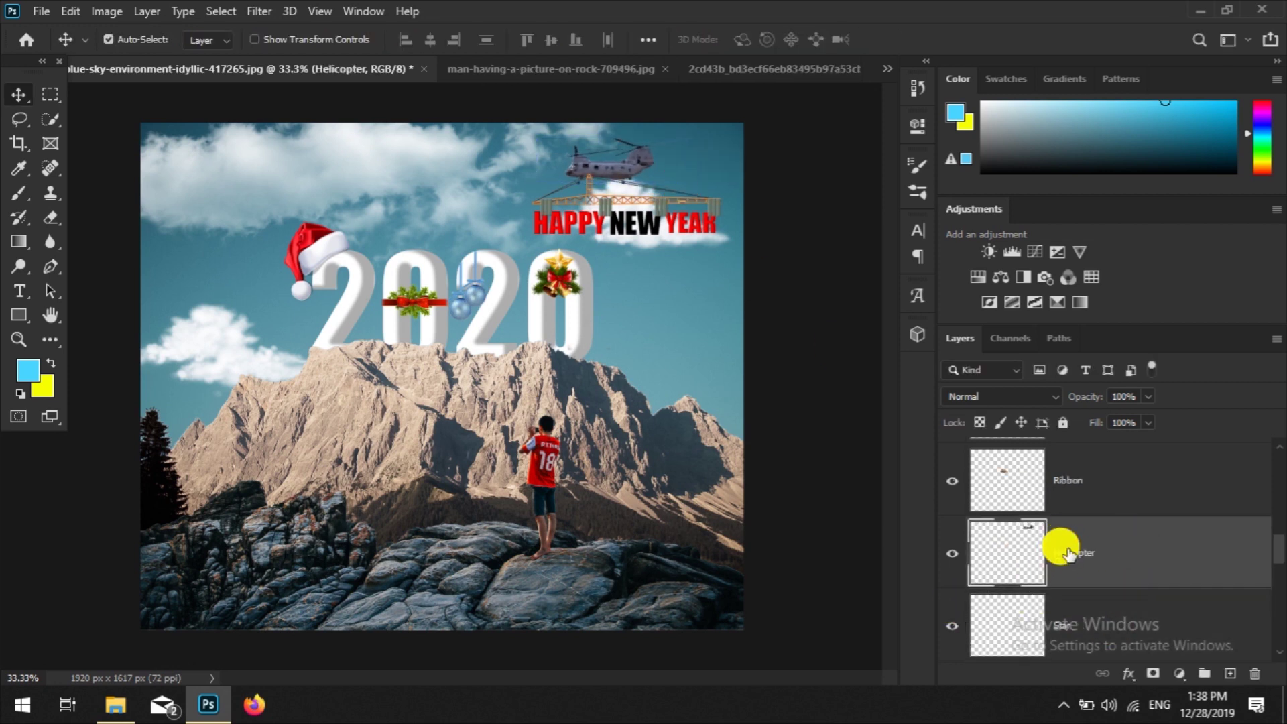
left_click_drag(622, 179, 594, 161)
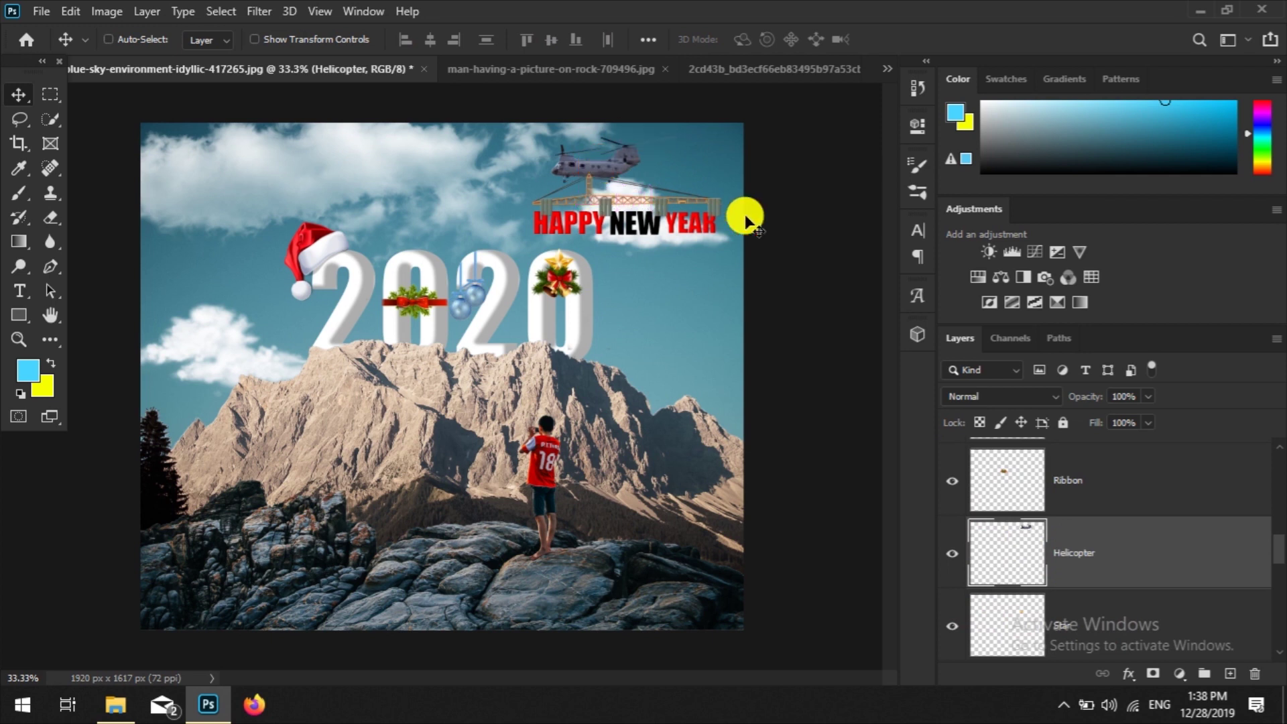
Step: Fine-tune the helicopter's position with small drags and a left-arrow nudge
key("ctrl+plus")
left_click_drag(746, 217, 532, 555)
left_click(530, 333)
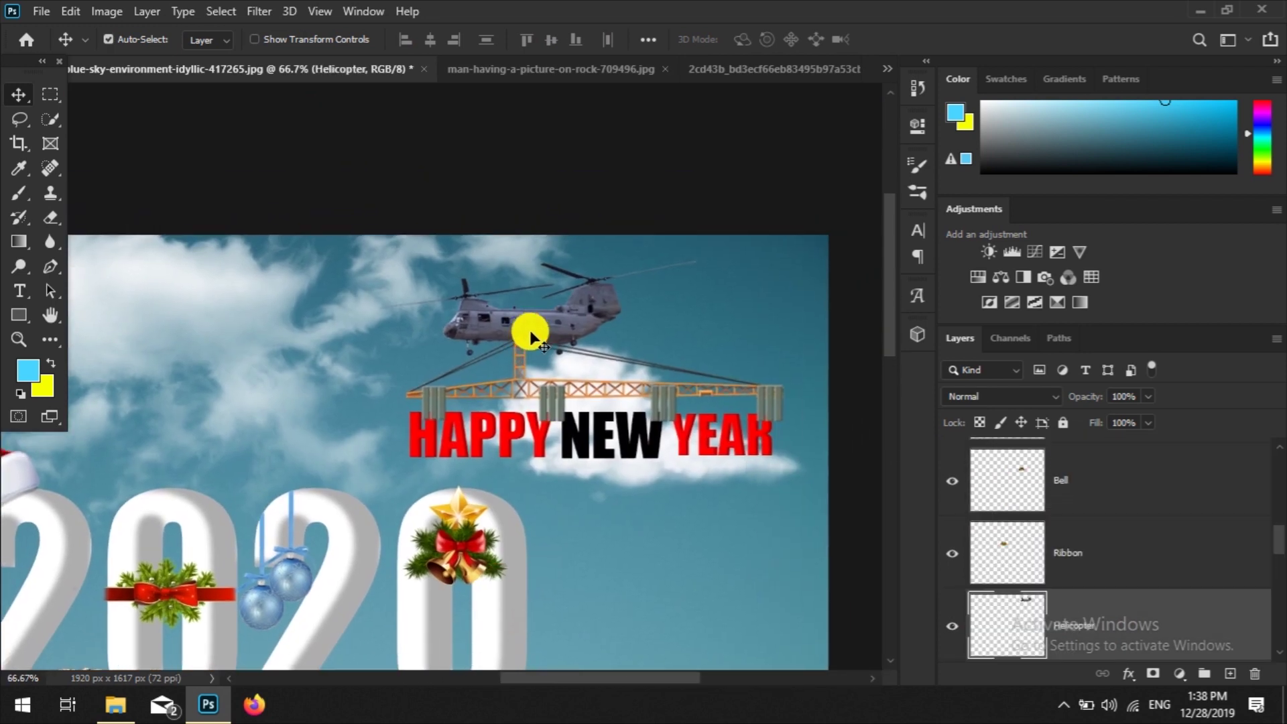
left_click_drag(529, 333, 530, 333)
key("Left")
key("Left")
key("Left")
key("ctrl+minus")
key("ctrl+minus")
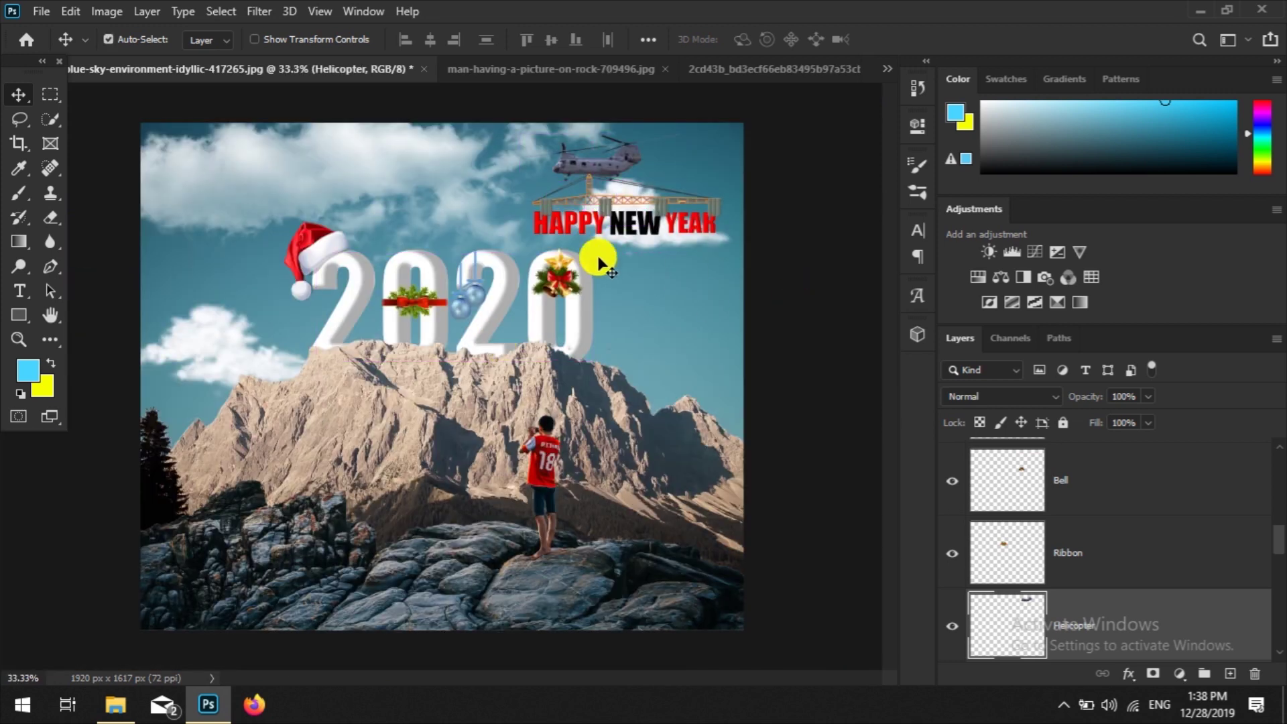
left_click(42, 12)
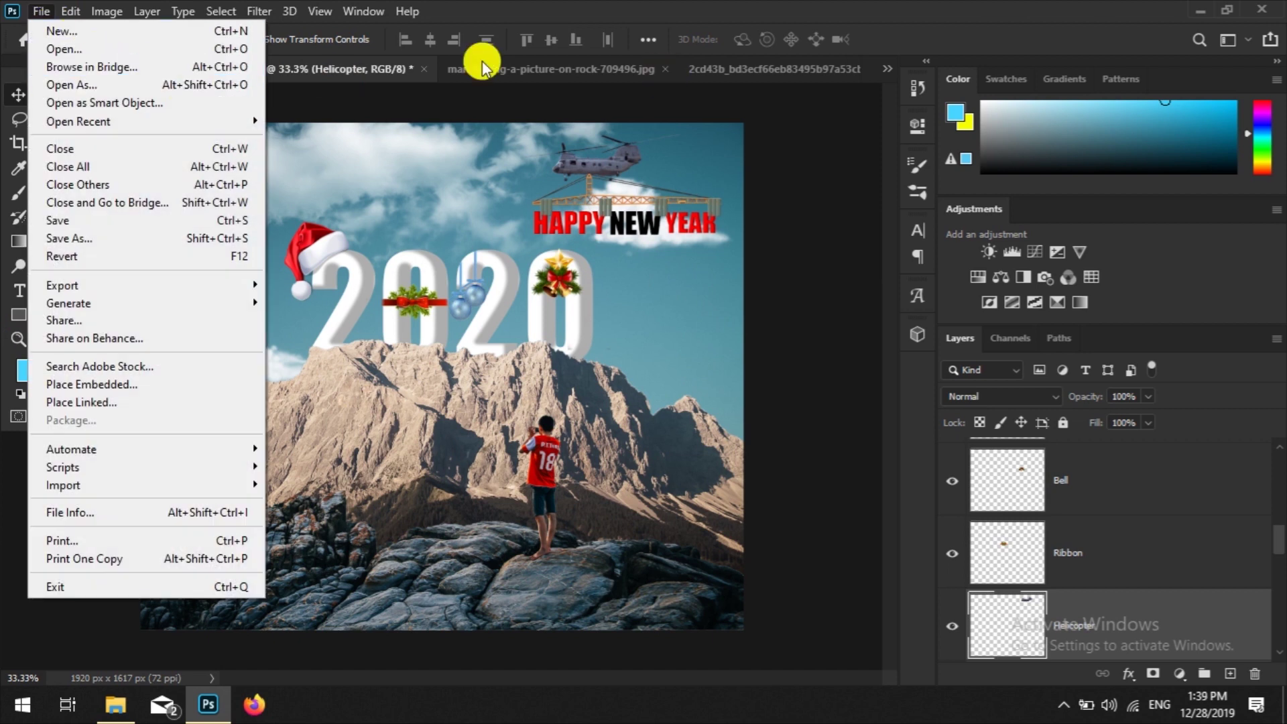
Step: Check the crane and helicopter documents, then return to the blue-sky composite
left_click(771, 67)
key("ctrl+0")
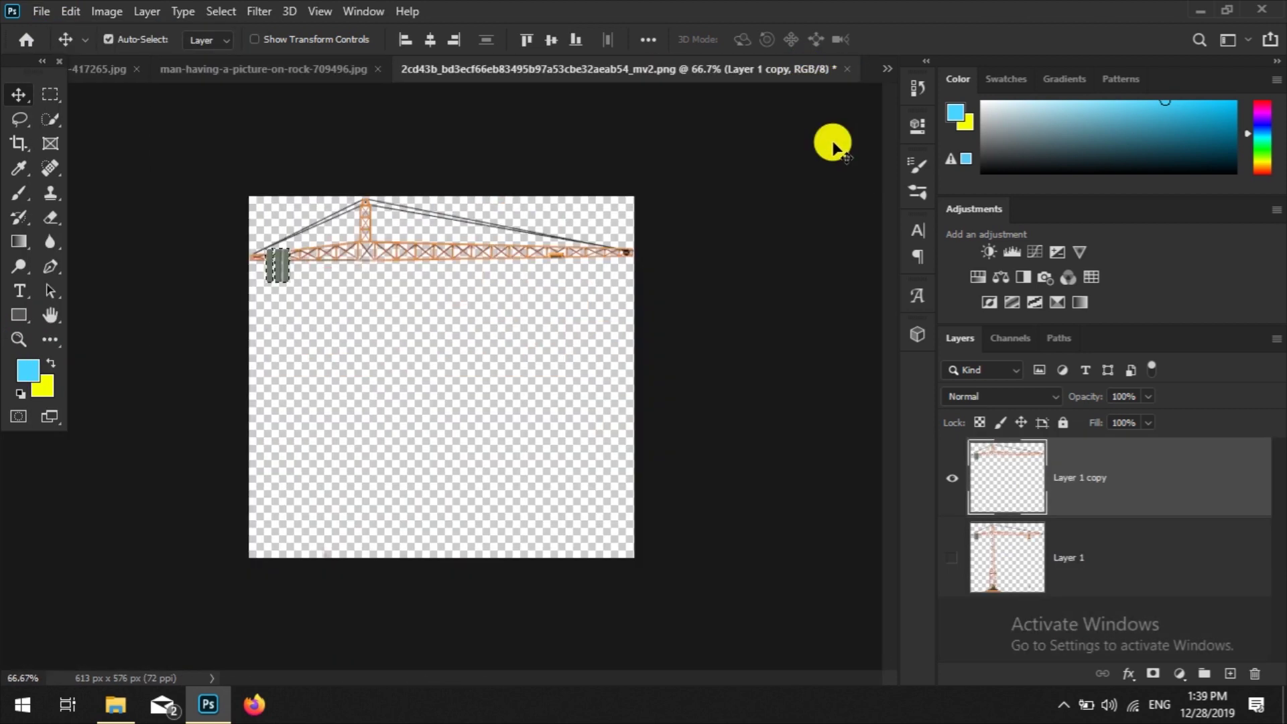
left_click(887, 68)
left_click(976, 139)
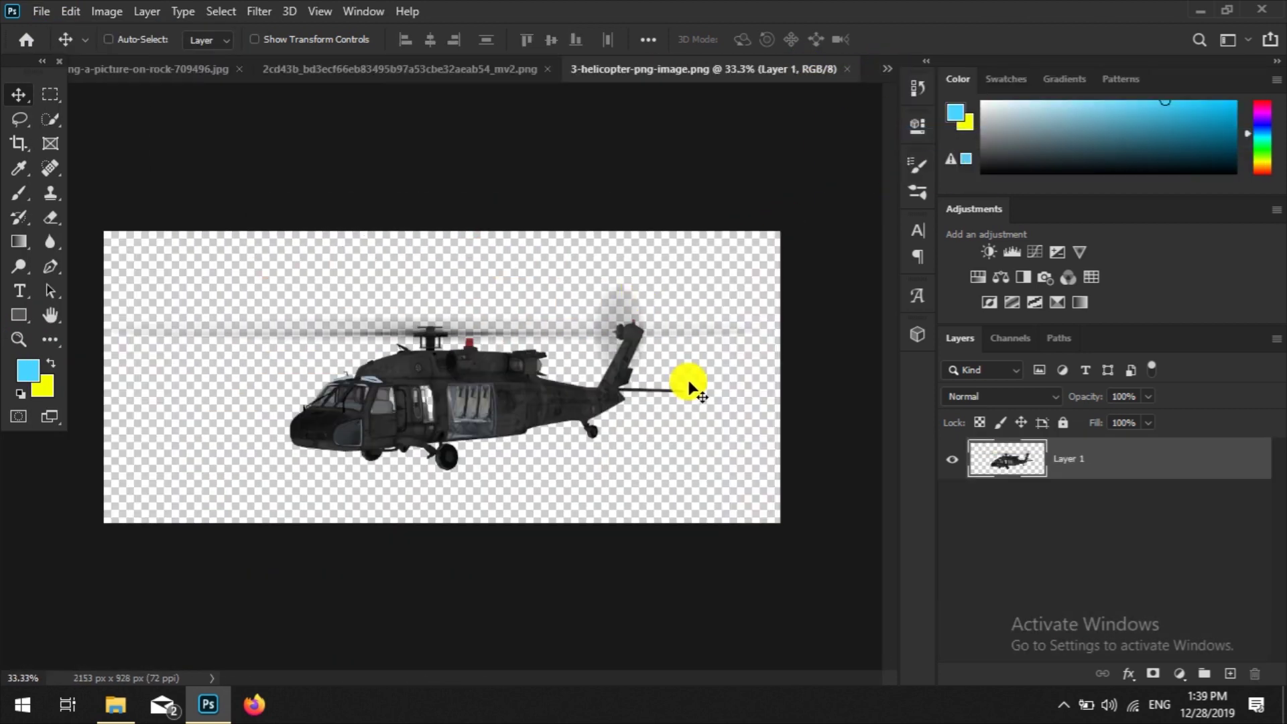
left_click(887, 68)
left_click(931, 74)
Step: Paste the helicopter, shrink it to about 22%, and place it in the top-left sky
key("ctrl+v")
key("ctrl+t")
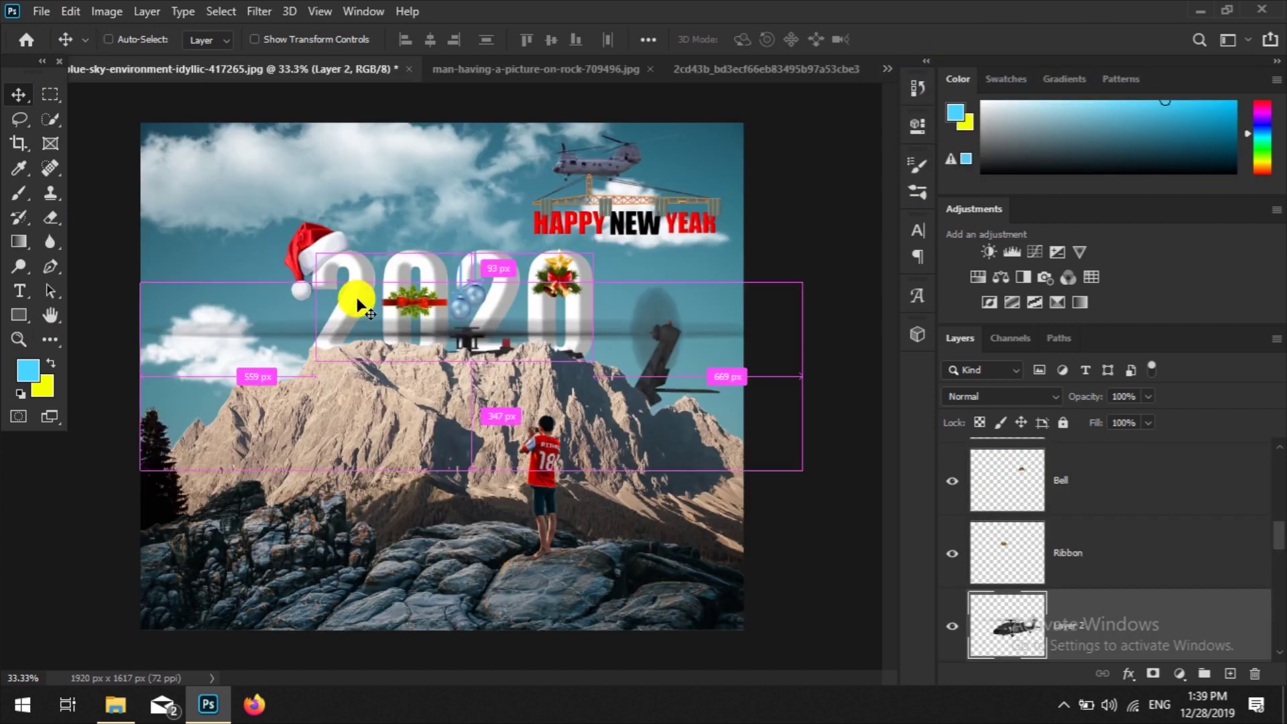
left_click_drag(802, 470, 286, 323)
left_click_drag(207, 298, 238, 173)
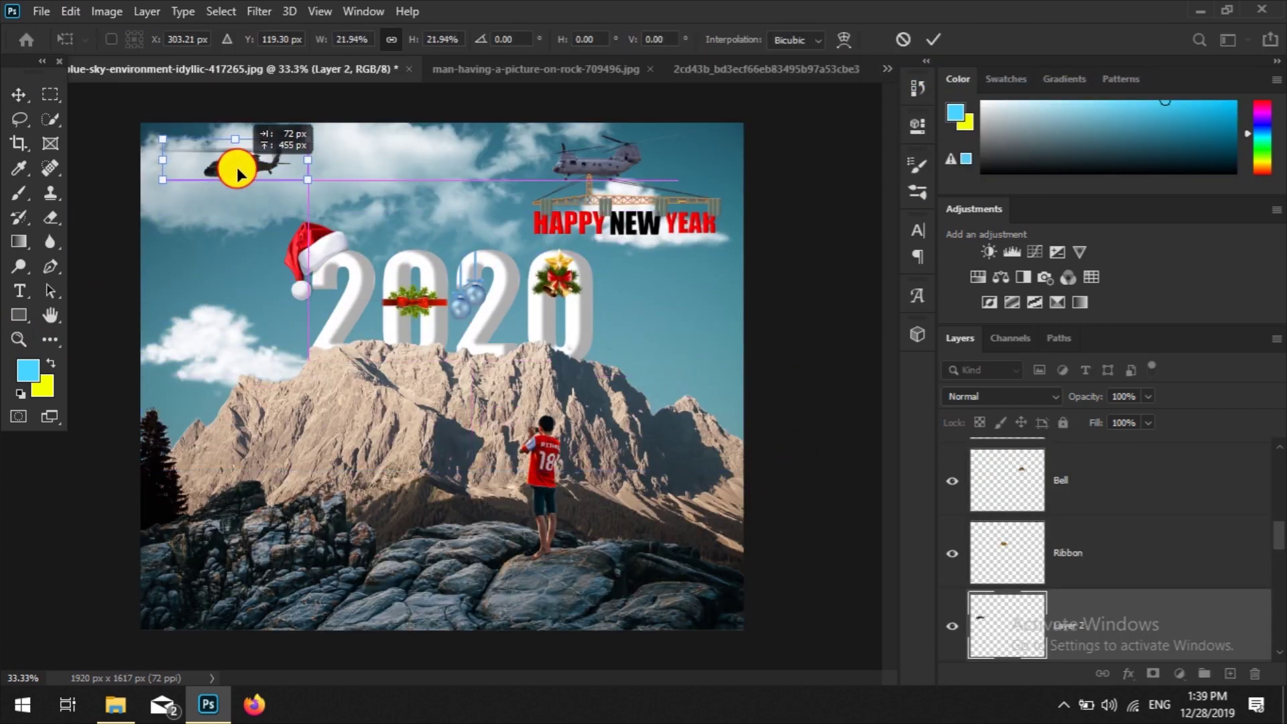
left_click(496, 221)
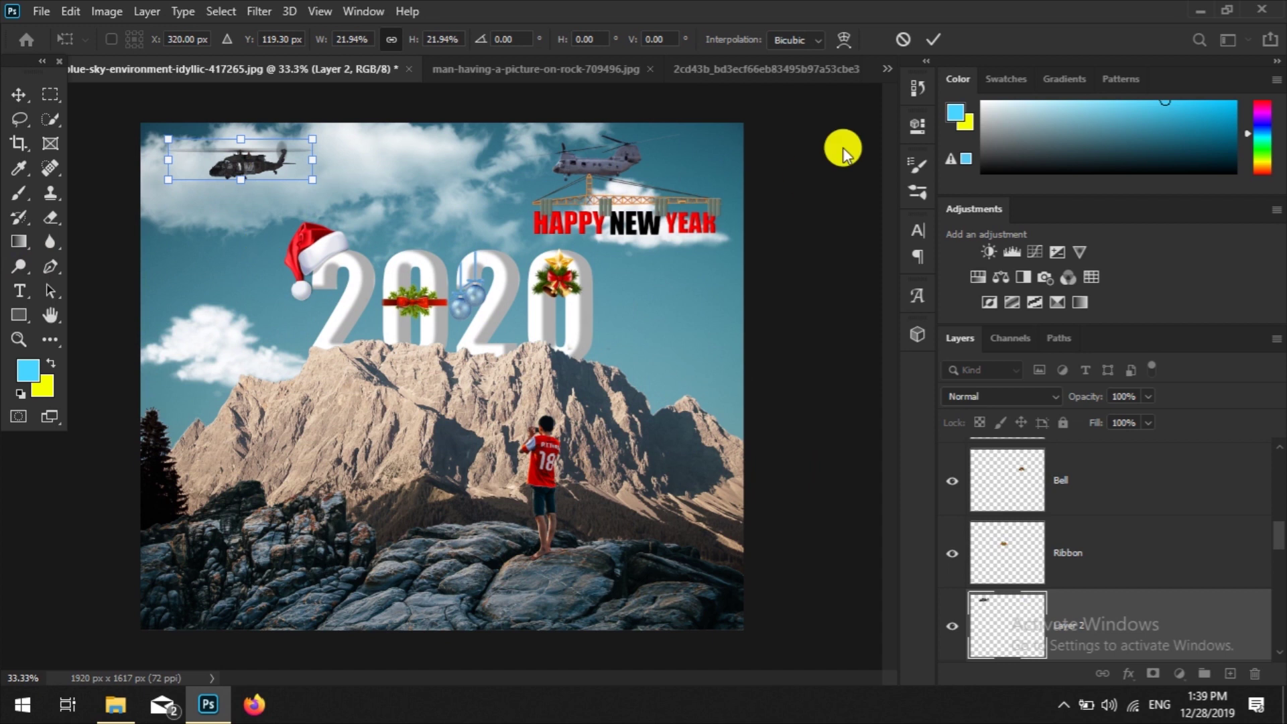
left_click(781, 67)
left_click(952, 478)
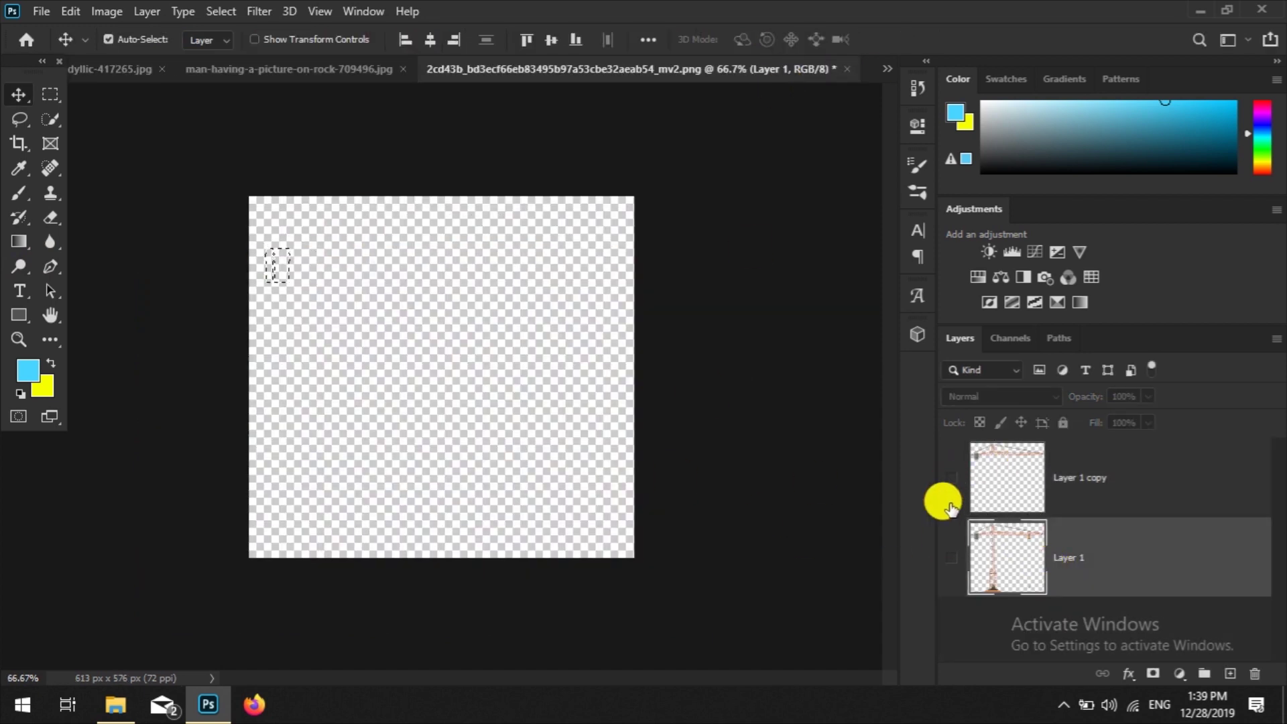
Step: Show Layer 1 and erase the crane's counterweight, tower, jibs and trolley, keeping only the hook
left_click(951, 557)
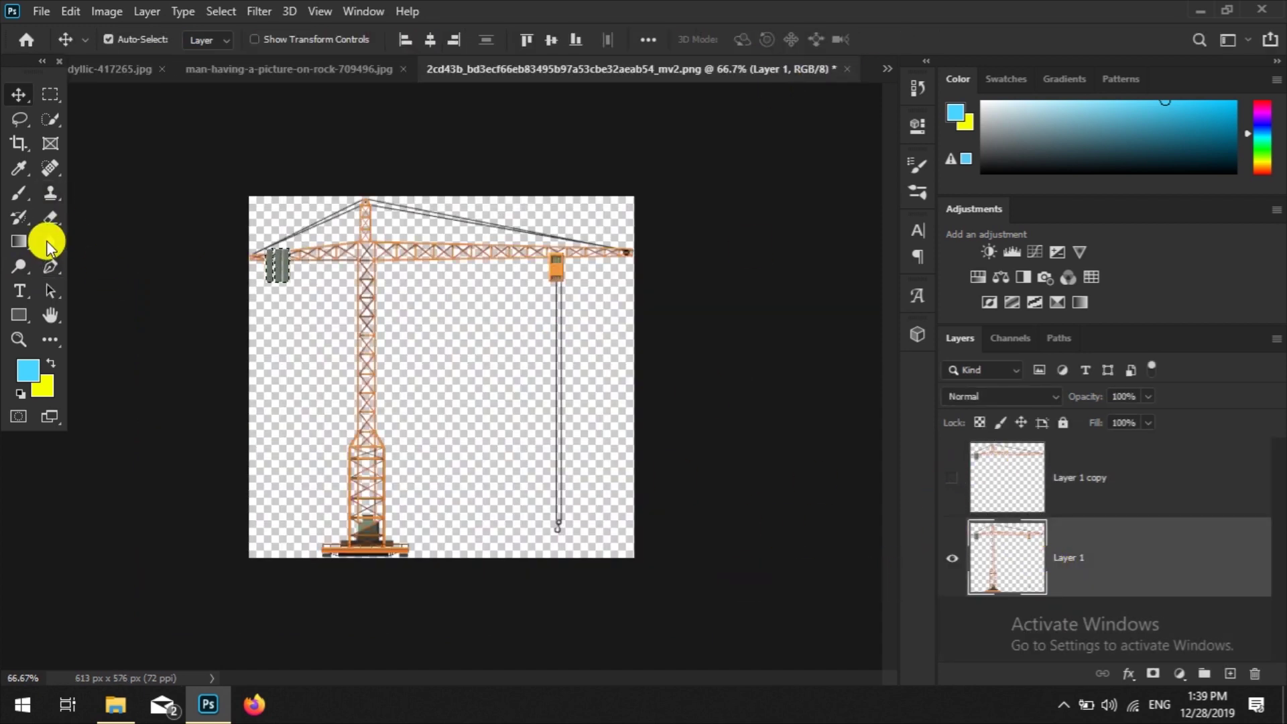
left_click(51, 217)
mouse_move(278, 254)
left_mouse_down()
mouse_move(278, 275)
mouse_move(432, 211)
mouse_move(344, 308)
mouse_move(321, 483)
mouse_move(334, 541)
left_mouse_up()
left_click(51, 119)
left_click(51, 217)
mouse_move(340, 255)
left_mouse_down()
mouse_move(532, 234)
mouse_move(793, 241)
left_mouse_up()
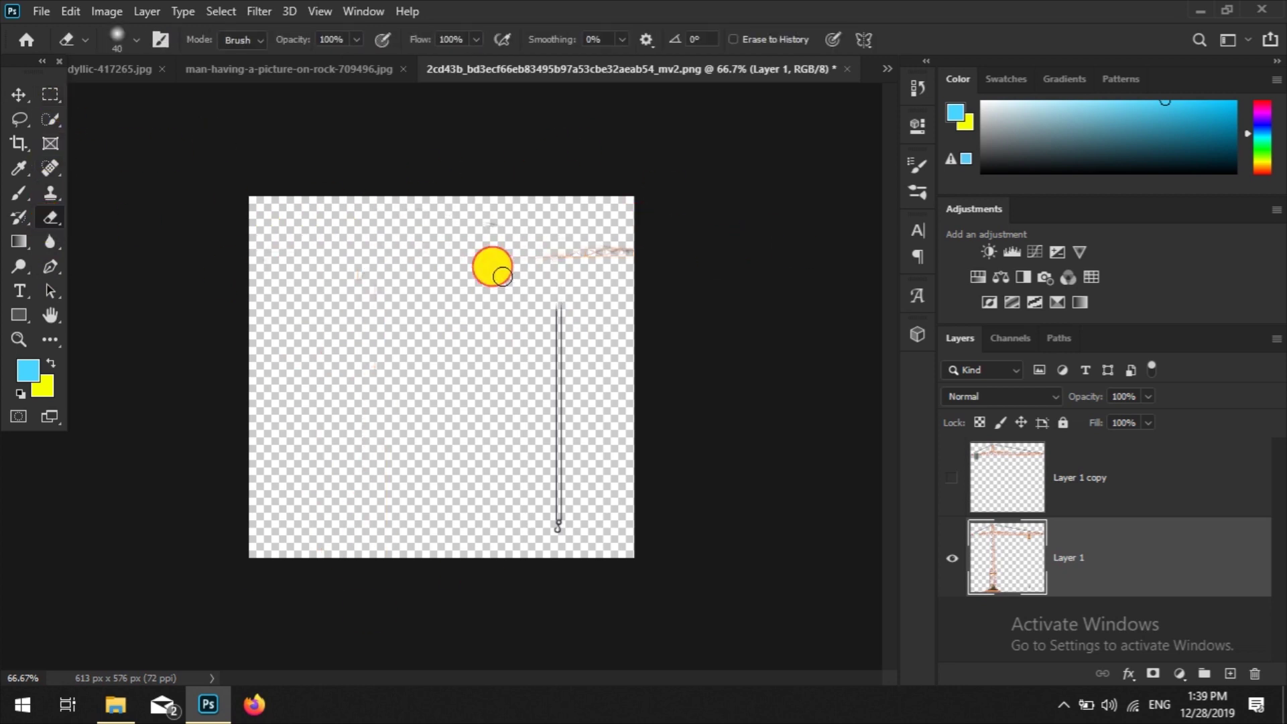
mouse_move(434, 293)
left_mouse_down()
mouse_move(664, 307)
mouse_move(614, 386)
left_mouse_up()
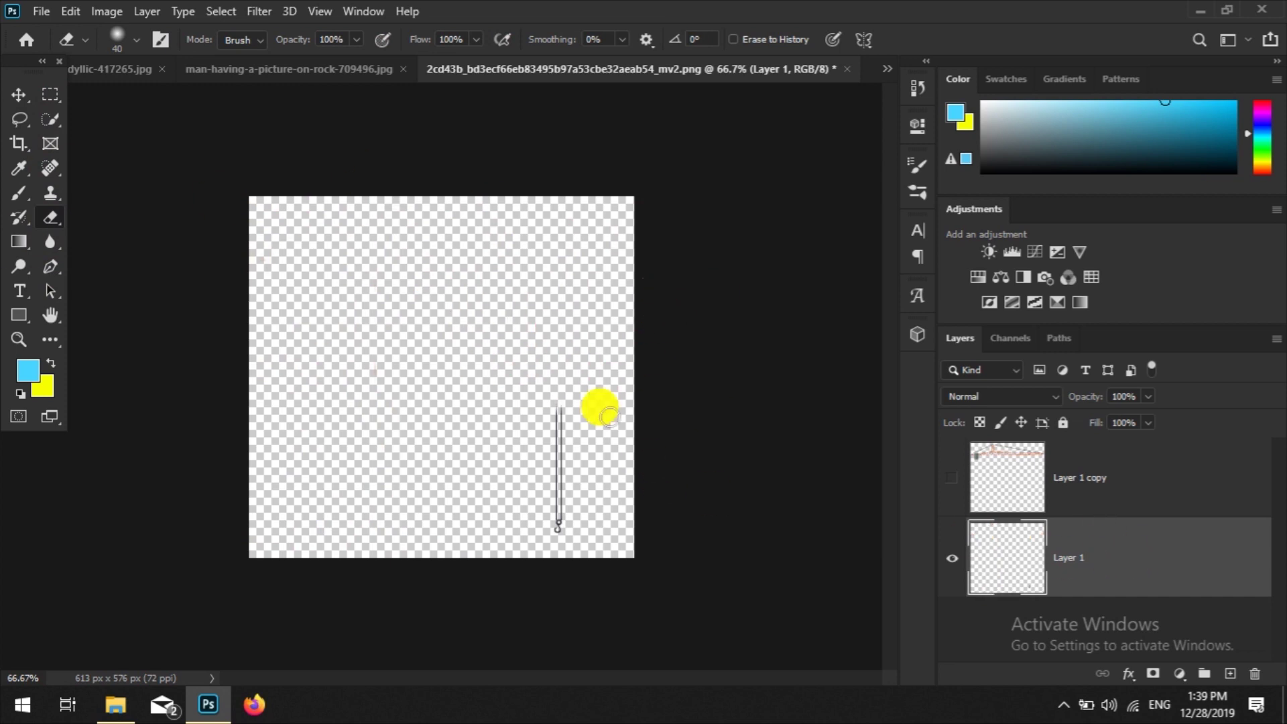
left_click(18, 97)
left_click(887, 68)
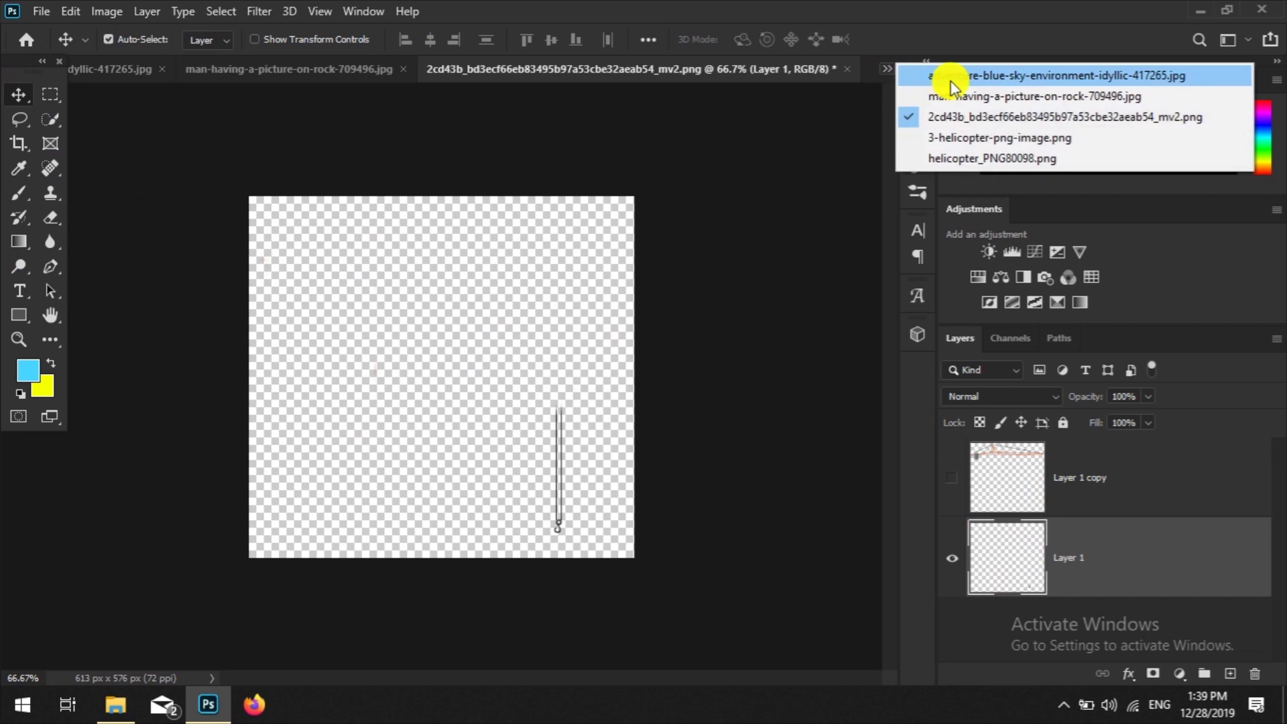
Step: Move the helicopter to the upper left and shrink it to about 25%
left_click(952, 70)
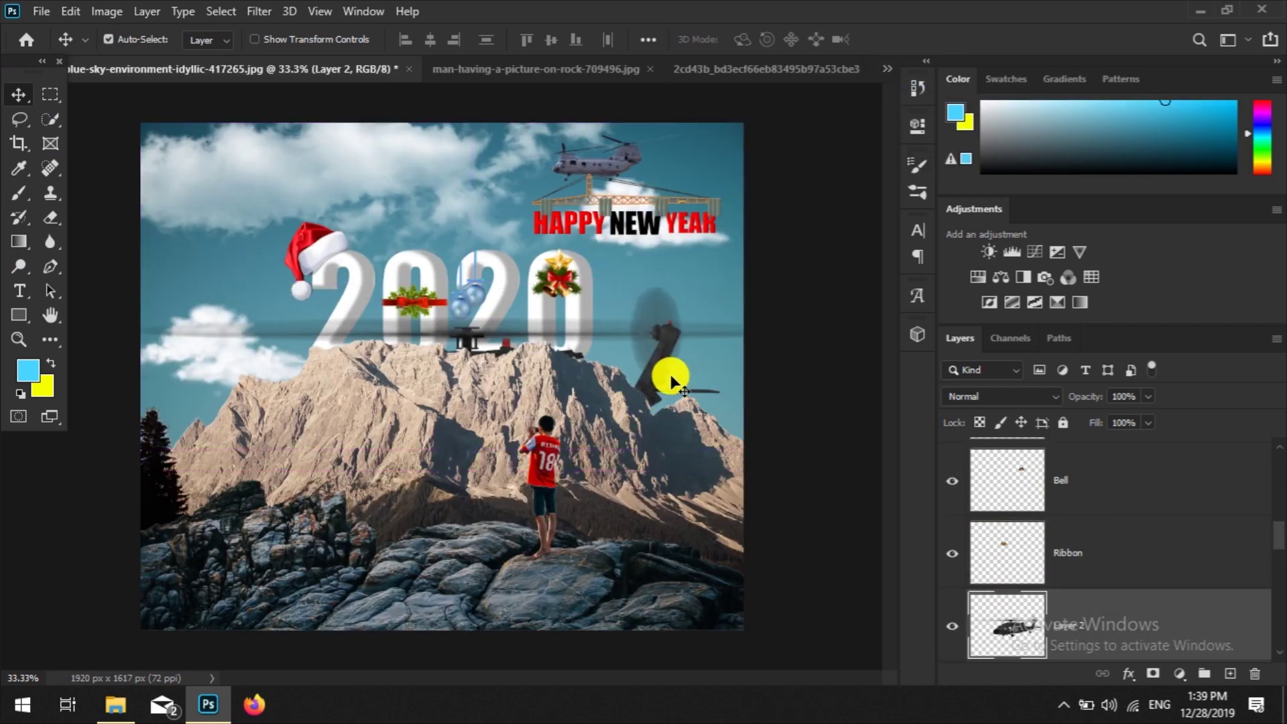
left_click_drag(583, 346, 474, 187)
key("ctrl+t")
mouse_move(655, 335)
left_mouse_down()
mouse_move(584, 259)
mouse_move(246, 134)
mouse_move(281, 143)
left_mouse_up()
left_click_drag(200, 169, 260, 178)
key("Return")
Step: Bring the hook cable from the crane image into the composite as layer Wired
left_click(887, 68)
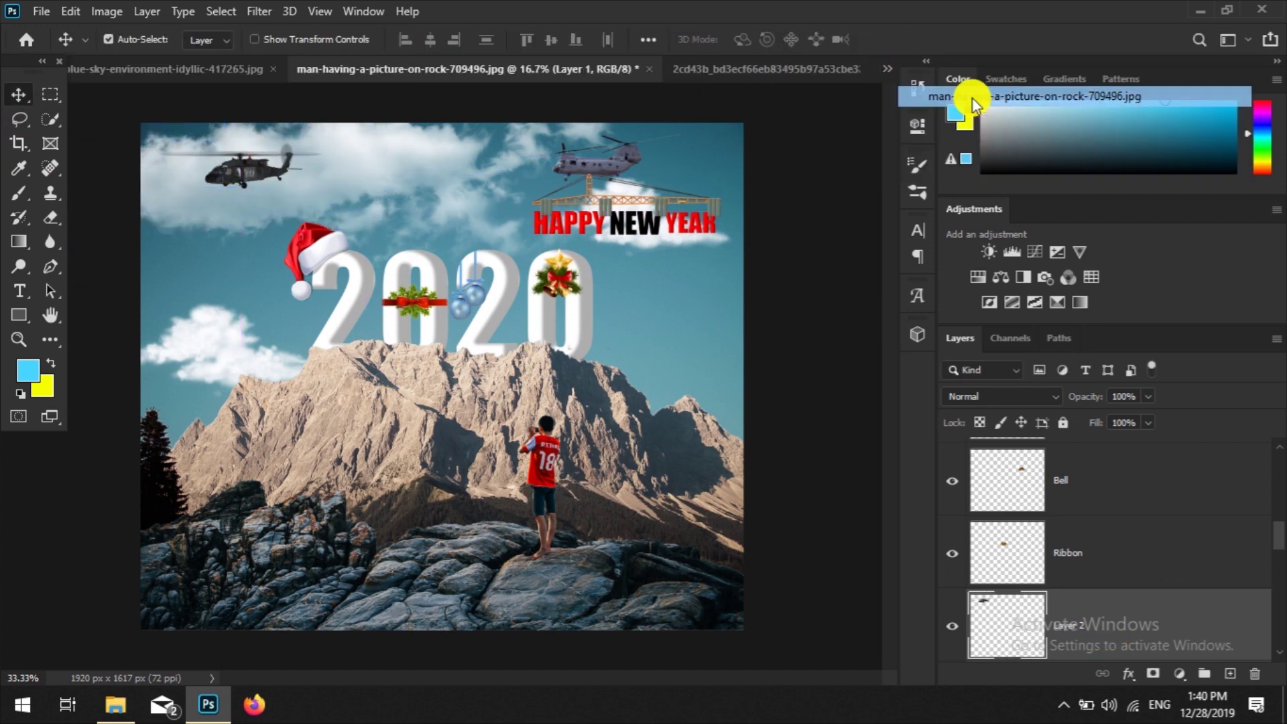
left_click(972, 96)
left_click(752, 69)
left_click_drag(554, 469, 171, 238)
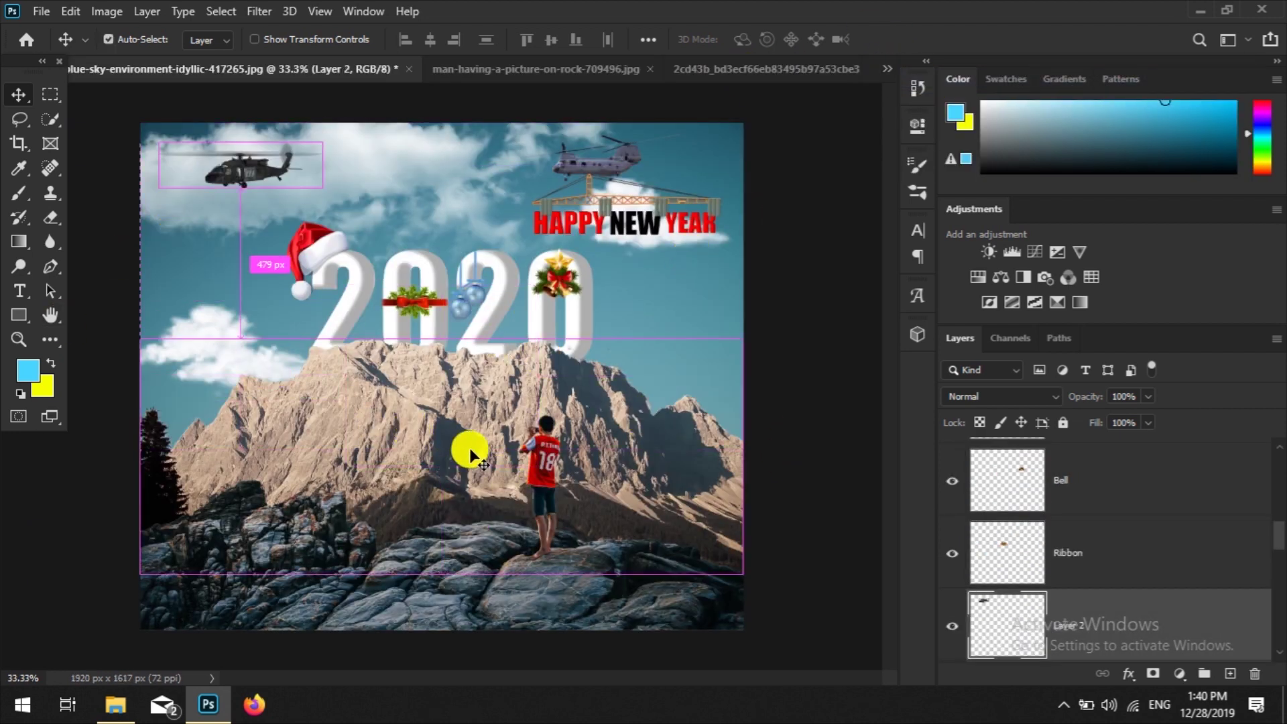
left_click(999, 556, "ctrl")
left_click(953, 554)
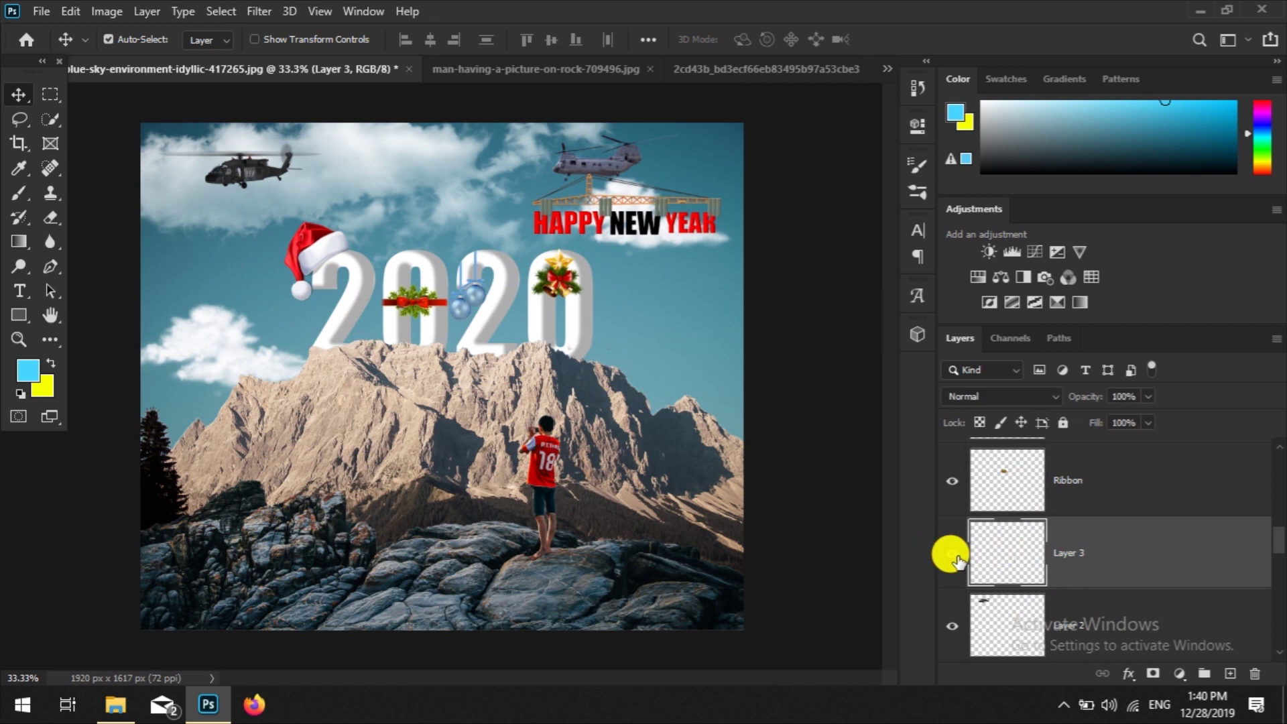
left_click_drag(462, 405, 253, 241)
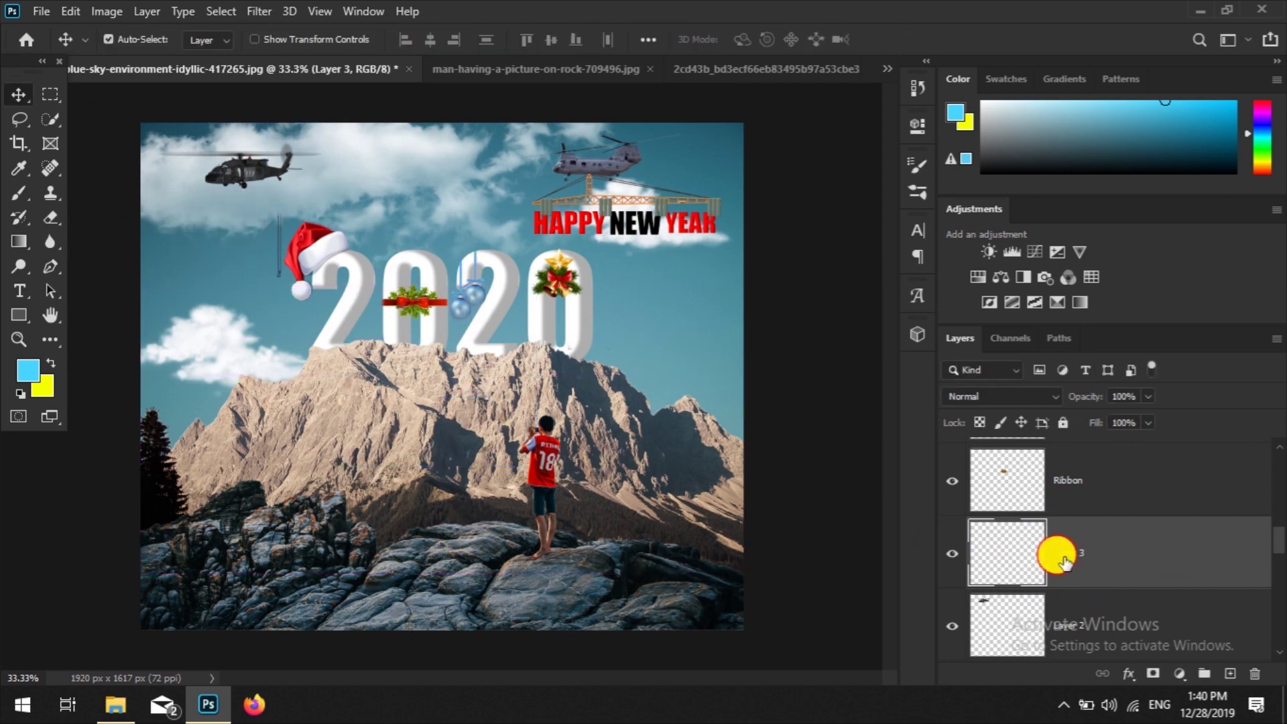
type("Wired")
key("Return")
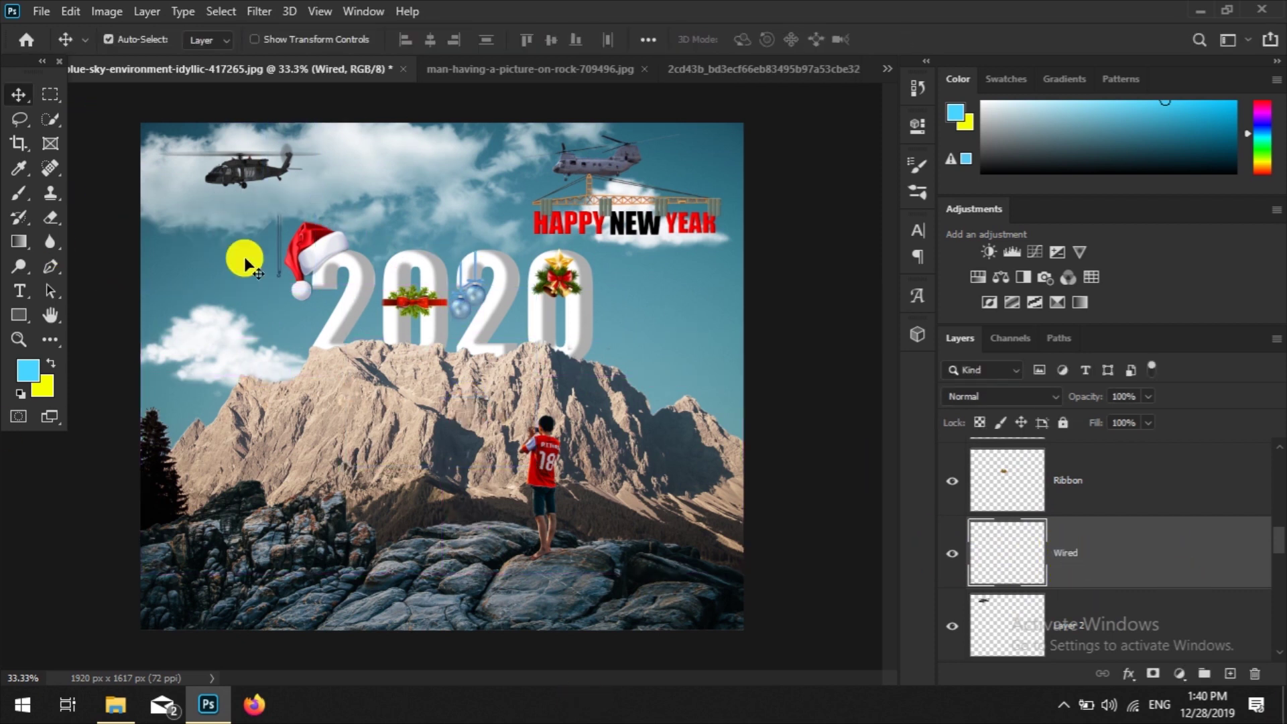
Step: Select the Wired cable layer and move it toward the helicopter
left_click(278, 259)
scroll(1076, 556, "up", 3)
scroll(1079, 563, "down", 3)
scroll(1093, 603, "down", 3)
scroll(1092, 589, "down", 3)
left_click(1073, 590)
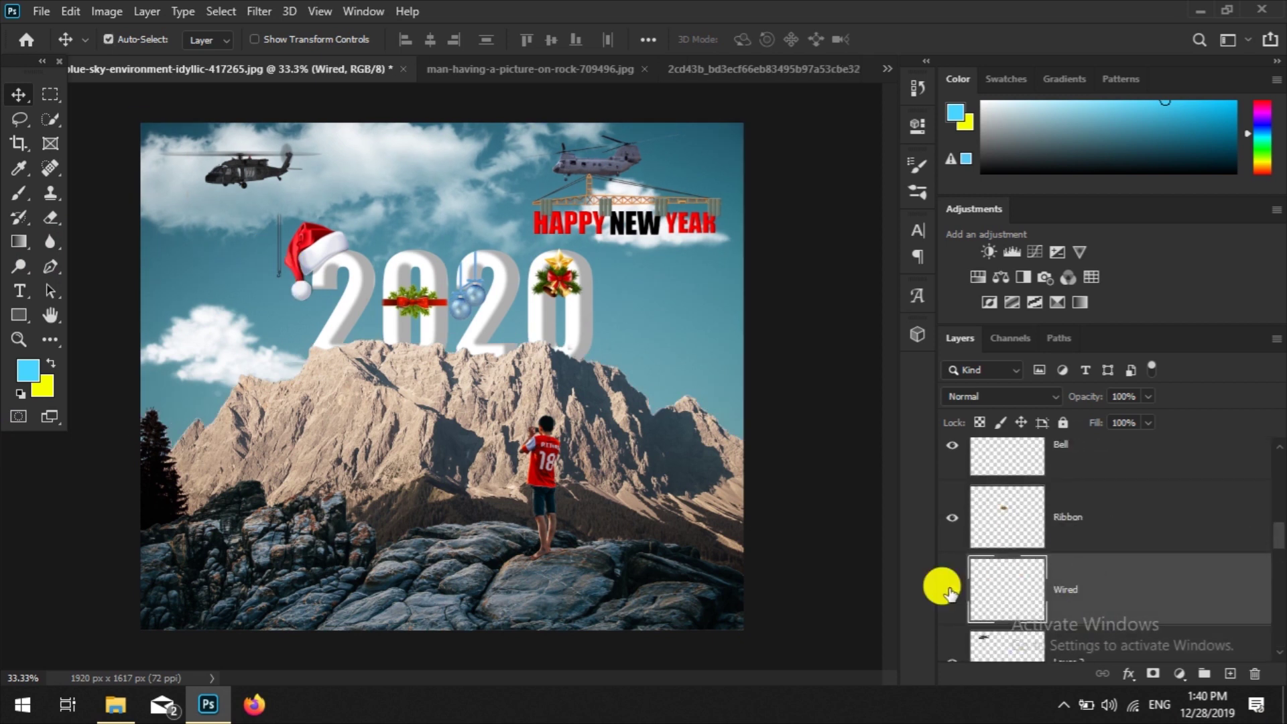
key("ctrl+t")
mouse_move(277, 267)
left_mouse_down()
mouse_move(253, 241)
mouse_move(672, 711)
left_mouse_up()
Step: Shrink the Wired cable to about 70% and place it beneath the helicopter
key("ctrl+1")
left_click_drag(391, 472, 260, 349)
mouse_move(181, 290)
left_mouse_down()
mouse_move(296, 358)
mouse_move(288, 339)
left_mouse_up()
mouse_move(388, 402)
left_mouse_down()
mouse_move(365, 351)
mouse_move(303, 346)
left_mouse_up()
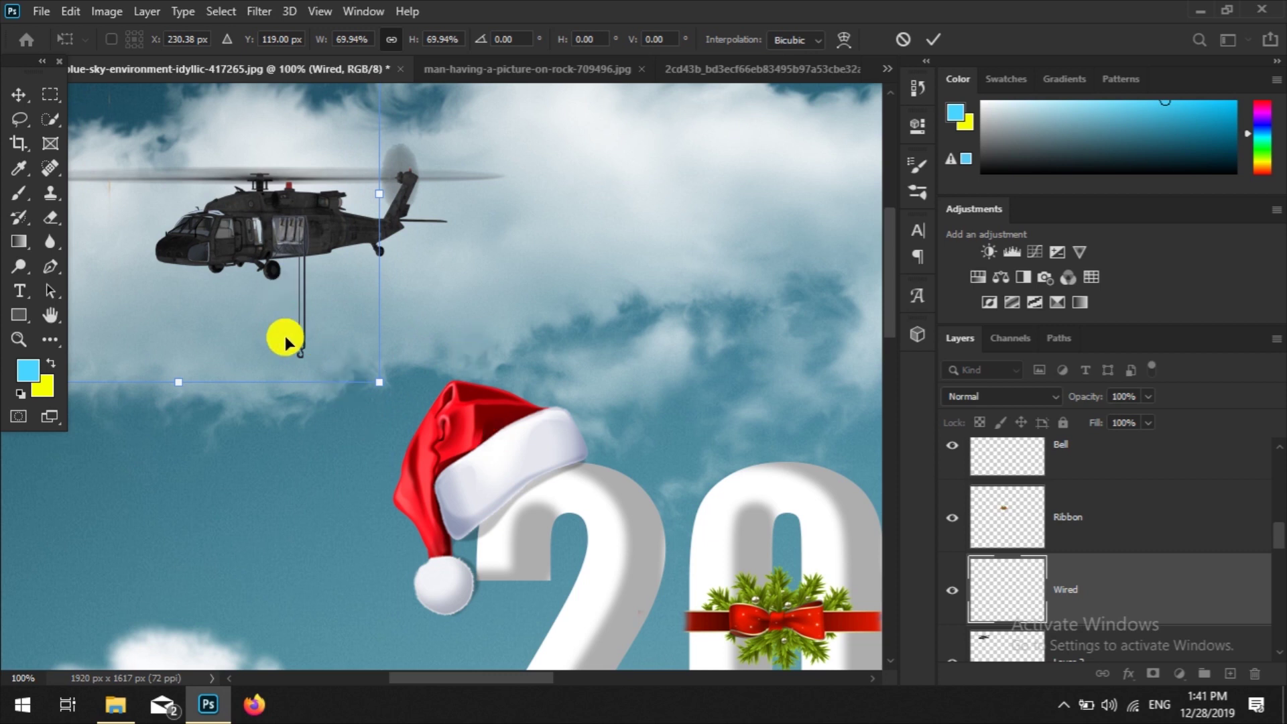
key("Return")
Step: Duplicate the cable as a second hanging line, Wired copy
left_click_drag(299, 345, 275, 375)
key("ctrl+j")
key("ctrl+minus")
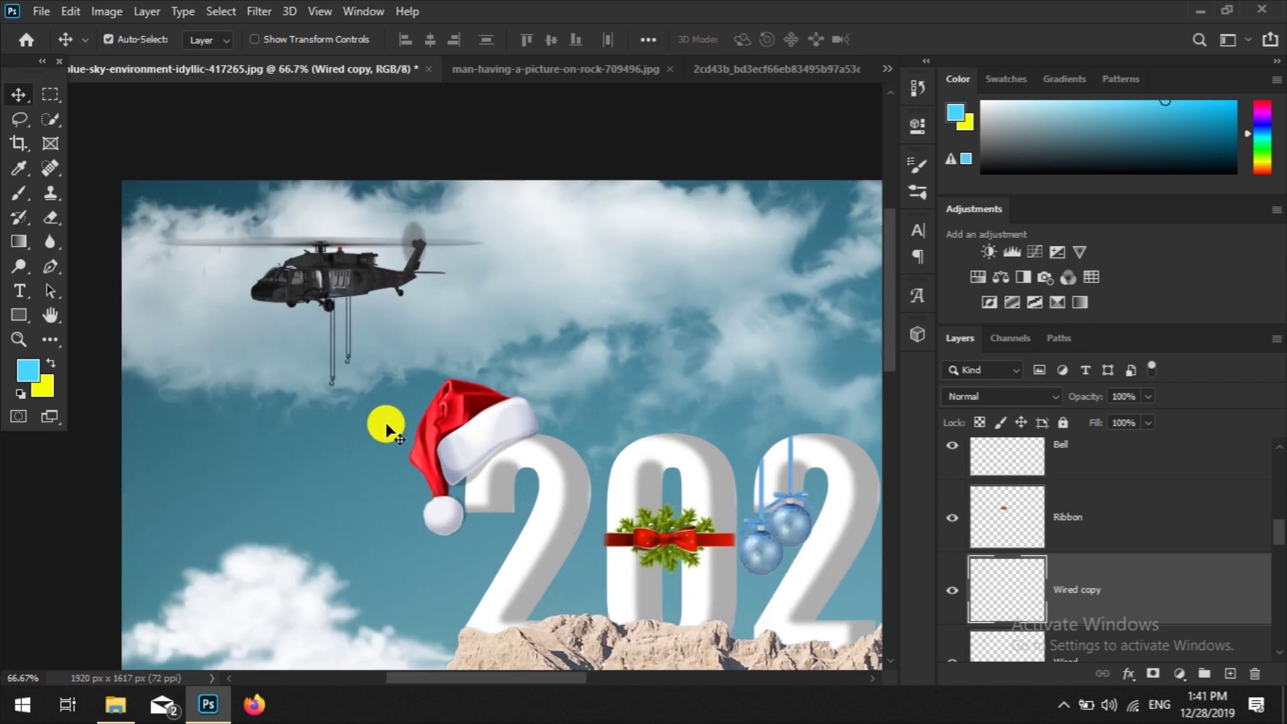
Step: Start a new text layer in the sky and pick its text colour
key("t")
scroll(1120, 566, "up", 5)
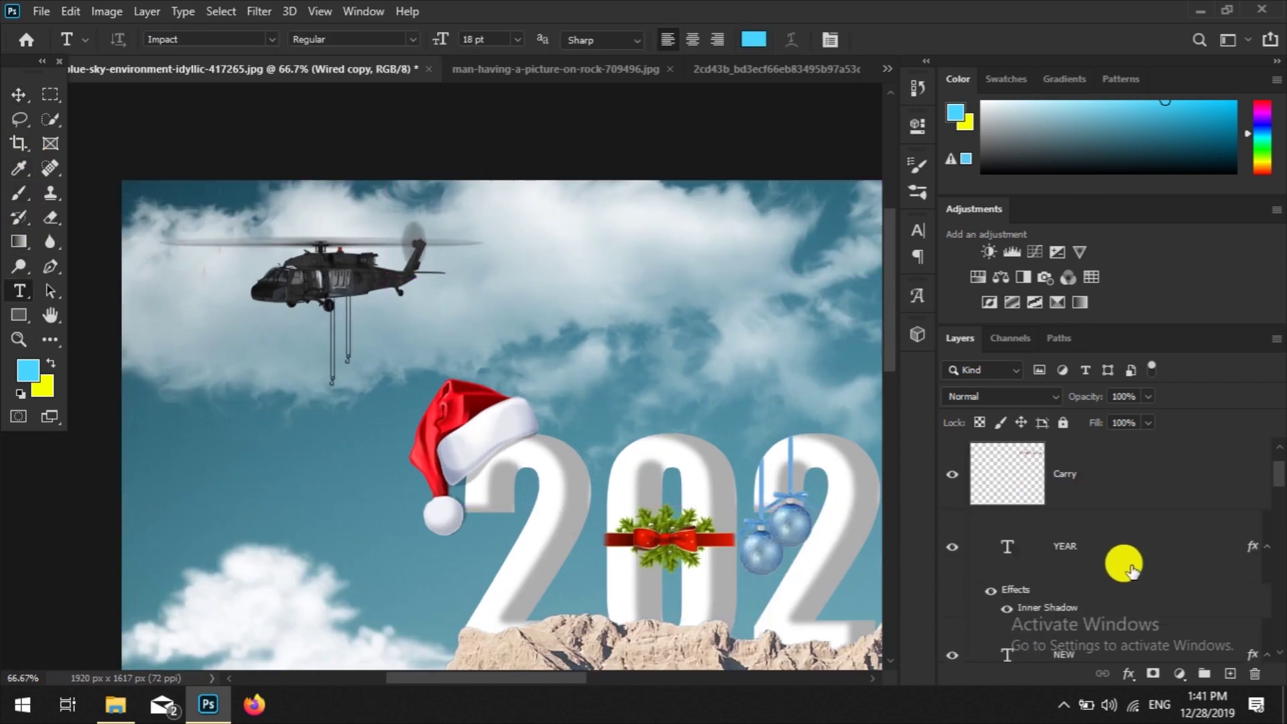
left_click(286, 438)
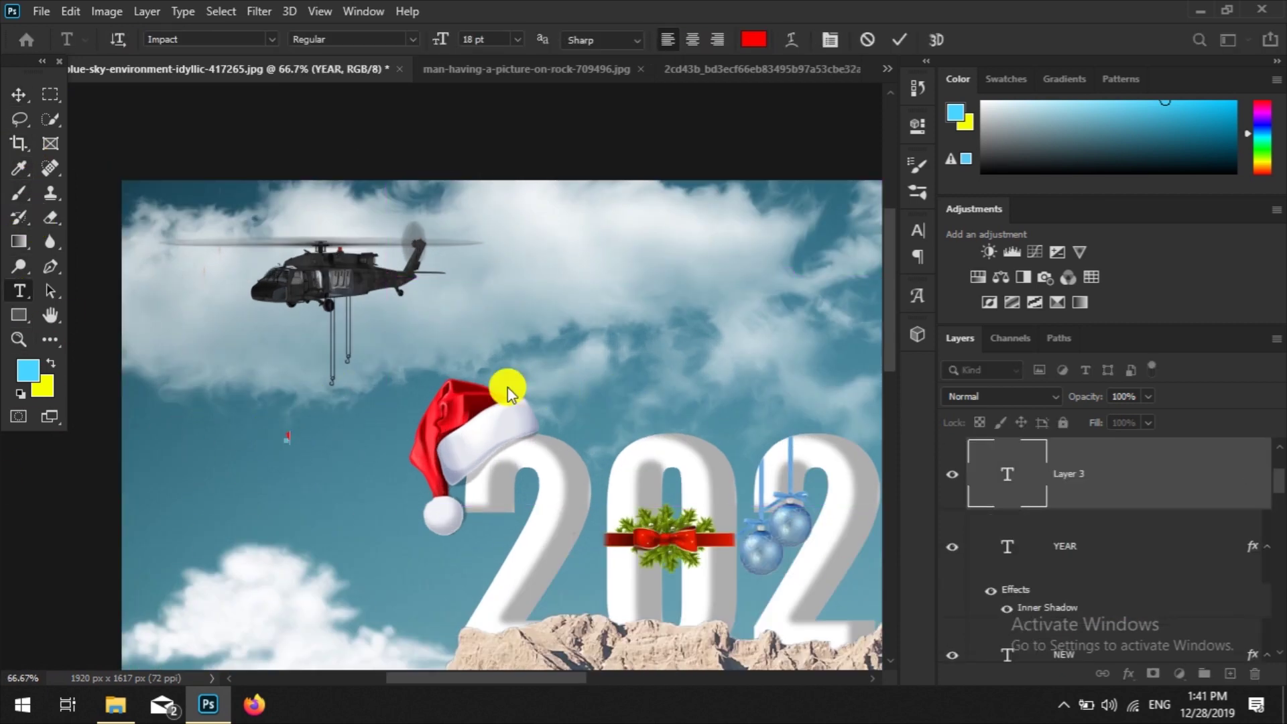
left_click(754, 39)
left_click(1138, 74)
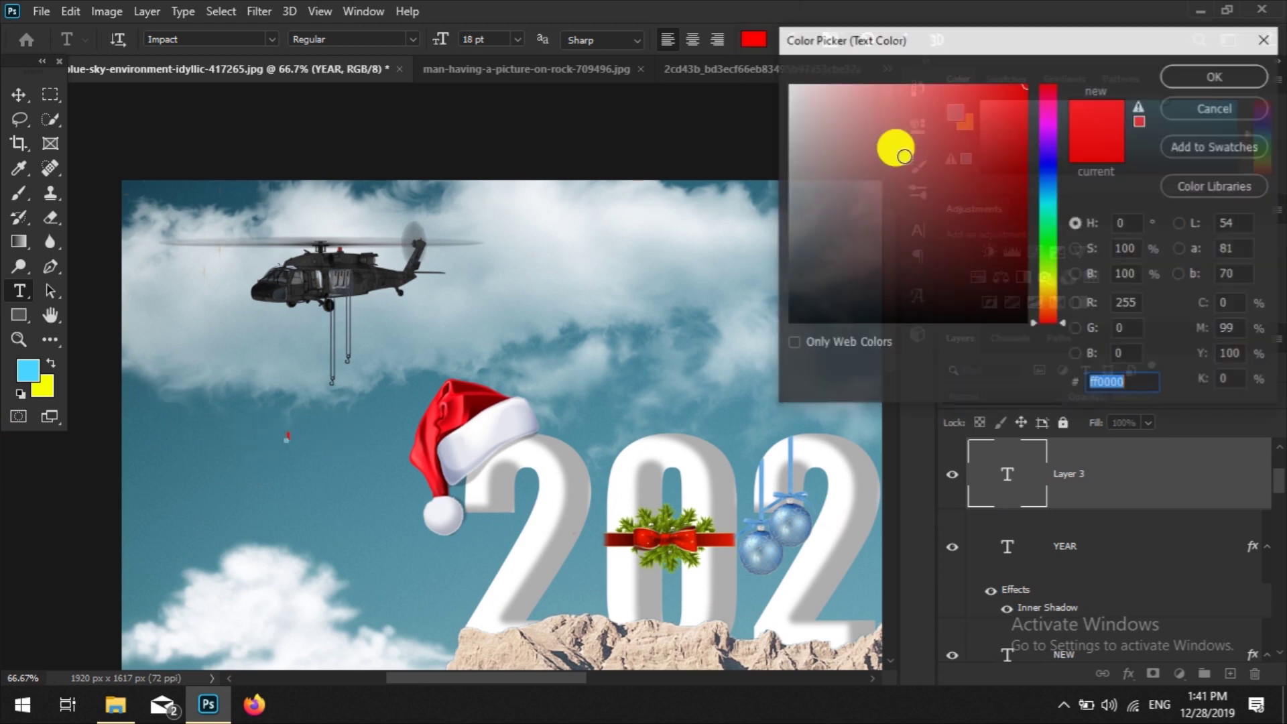
Step: Type a white number 1 and enlarge it with Free Transform
left_click(1245, 108)
type("1")
key("ctrl+Return")
key("v")
key("ctrl+t")
mouse_move(292, 442)
left_mouse_down()
mouse_move(354, 495)
mouse_move(328, 406)
left_mouse_up()
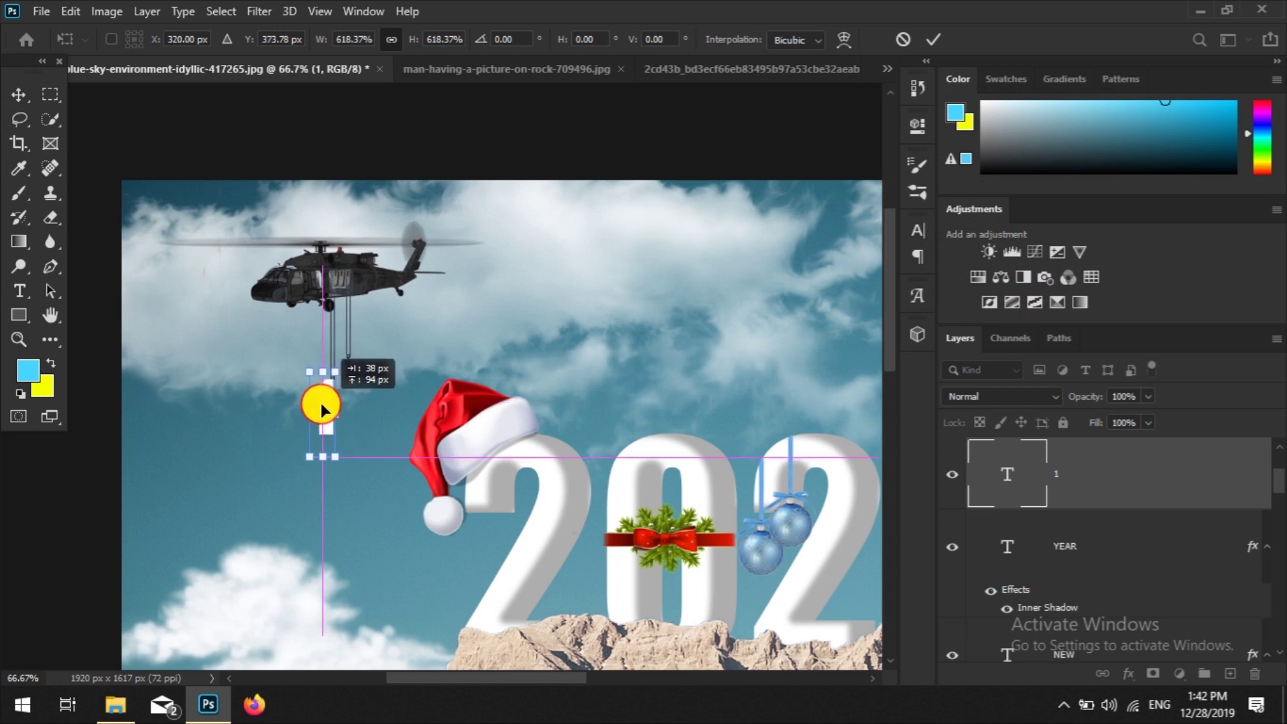
Step: Stack the 1 layer just above the helicopter and size it to hang under the cables
mouse_move(1107, 501)
left_mouse_down()
mouse_move(1119, 613)
mouse_move(1089, 476)
mouse_move(1103, 670)
left_mouse_up()
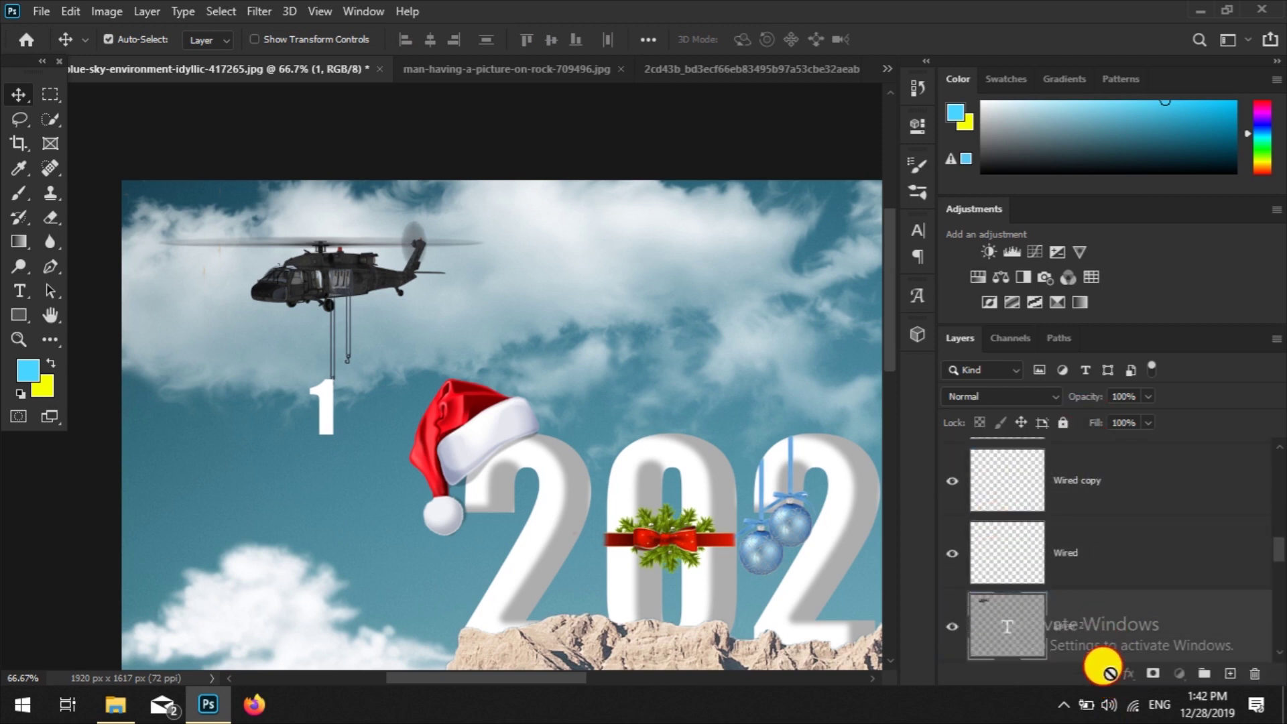
left_click_drag(1109, 670, 1091, 518)
left_click_drag(328, 408, 339, 396)
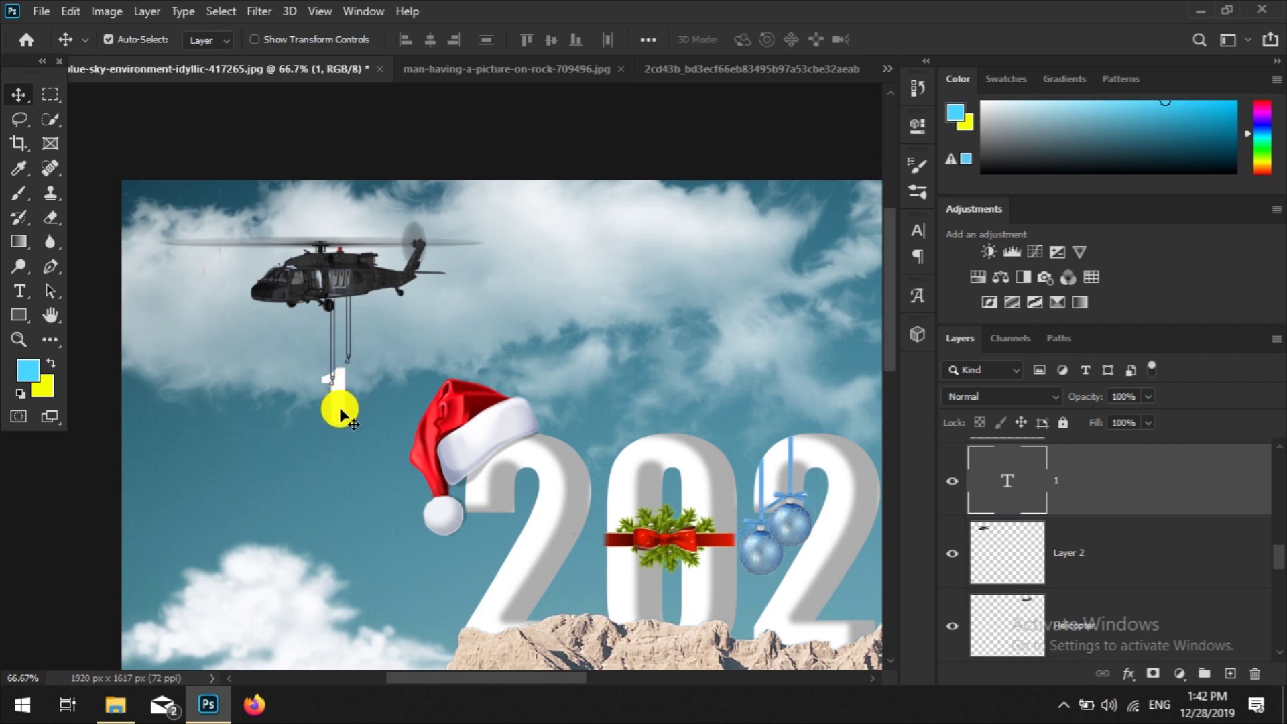
key("ctrl+t")
left_click_drag(339, 425, 329, 436)
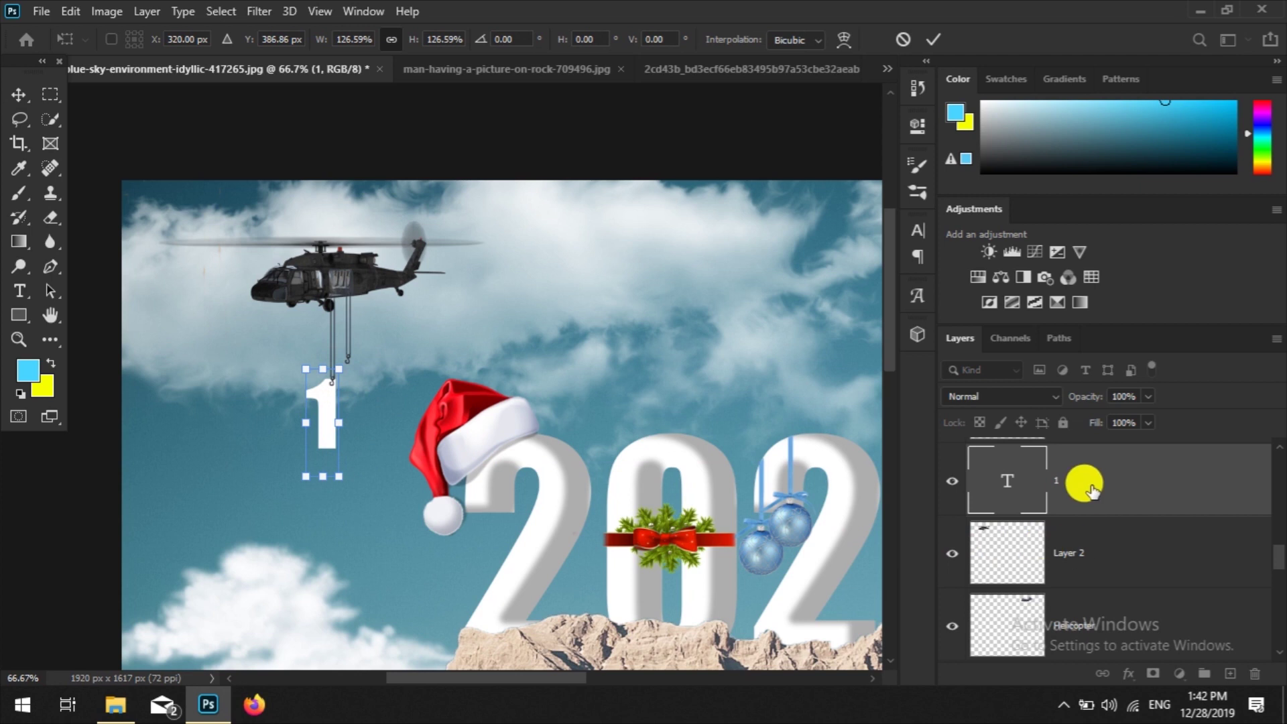
key("Return")
left_click(1129, 673)
Step: Add an Inner Shadow to the 1 and set its colour to black
left_click(1156, 496)
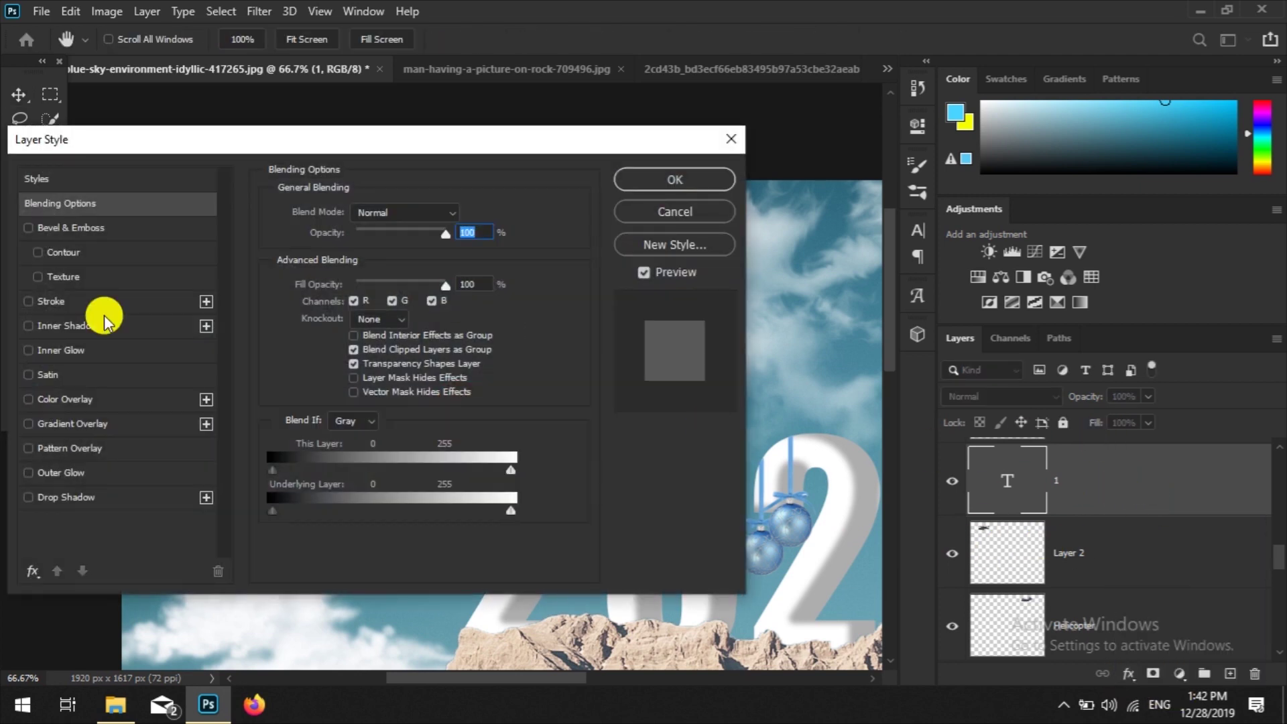
left_click(22, 324)
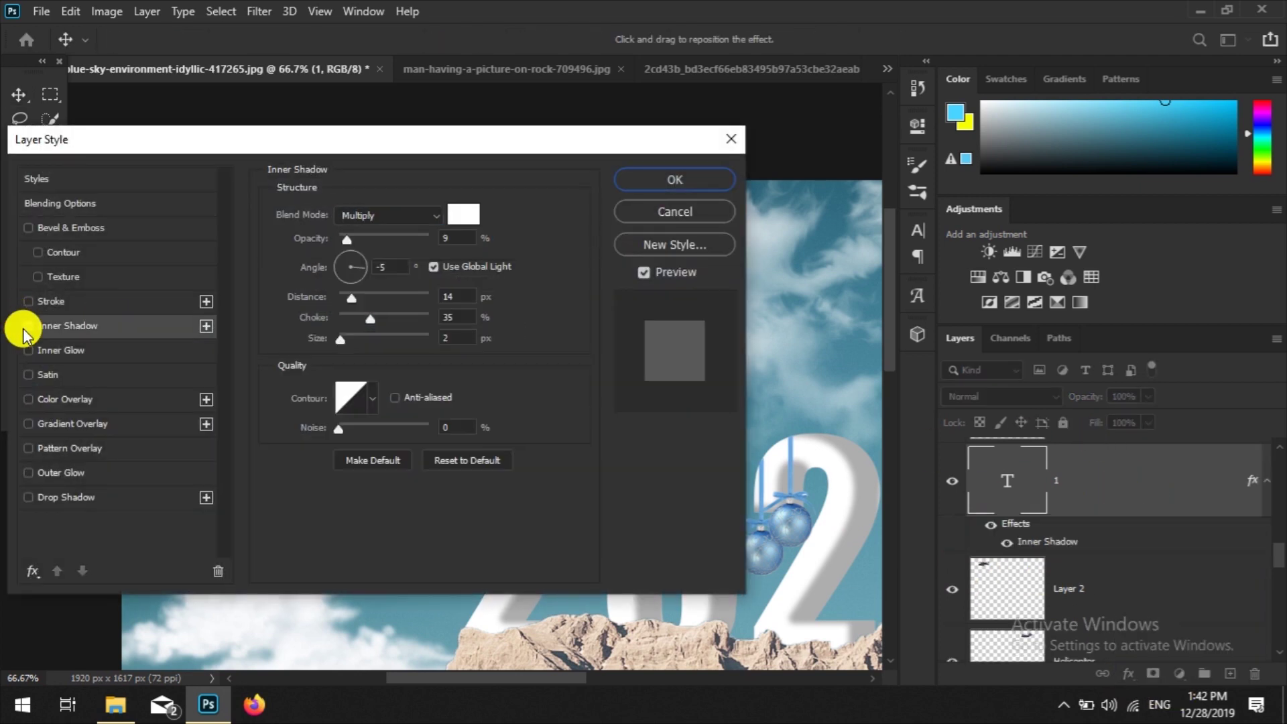
left_click(659, 178)
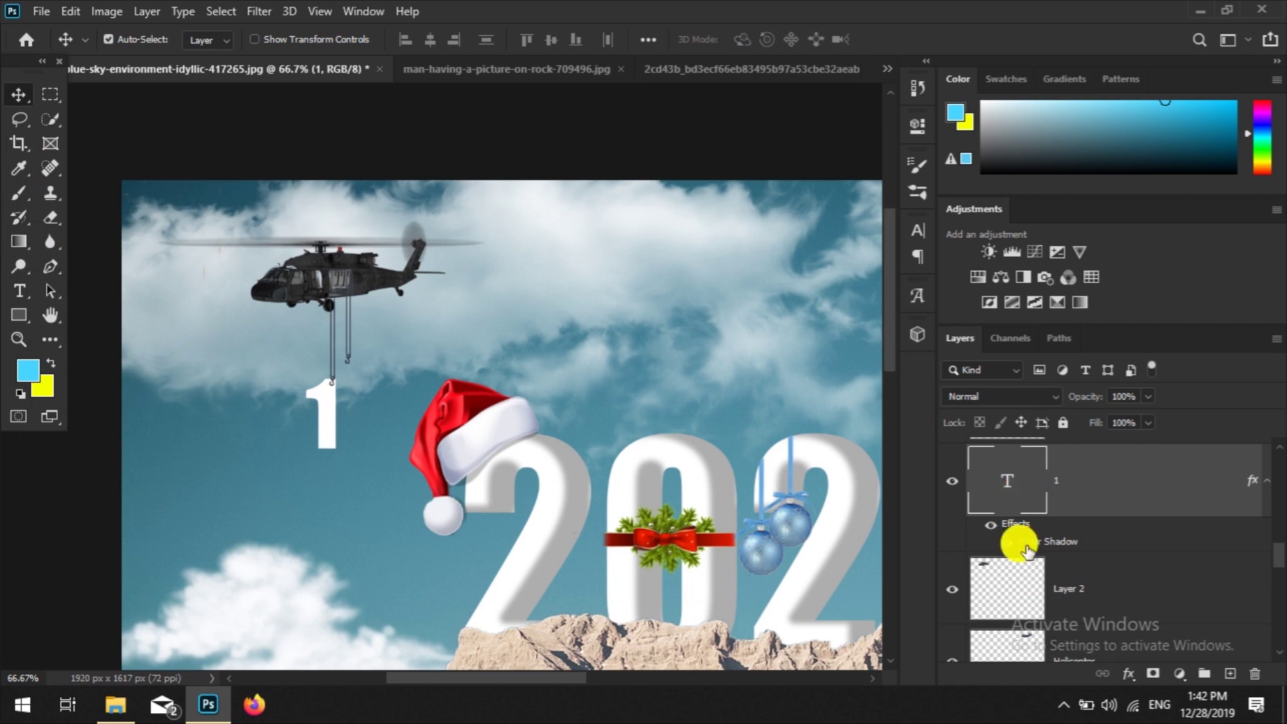
double_click(1136, 526)
left_click(463, 214)
left_click_drag(874, 165, 748, 394)
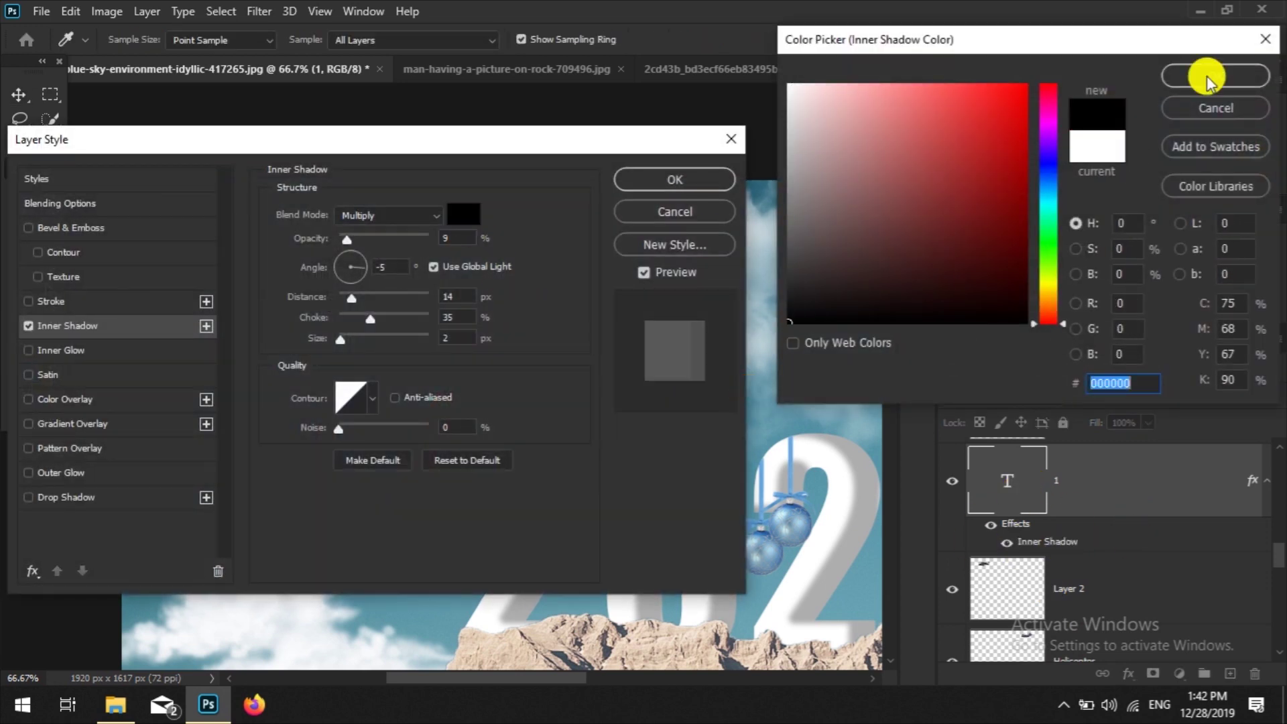
left_click(1207, 79)
left_click_drag(400, 133, 985, 121)
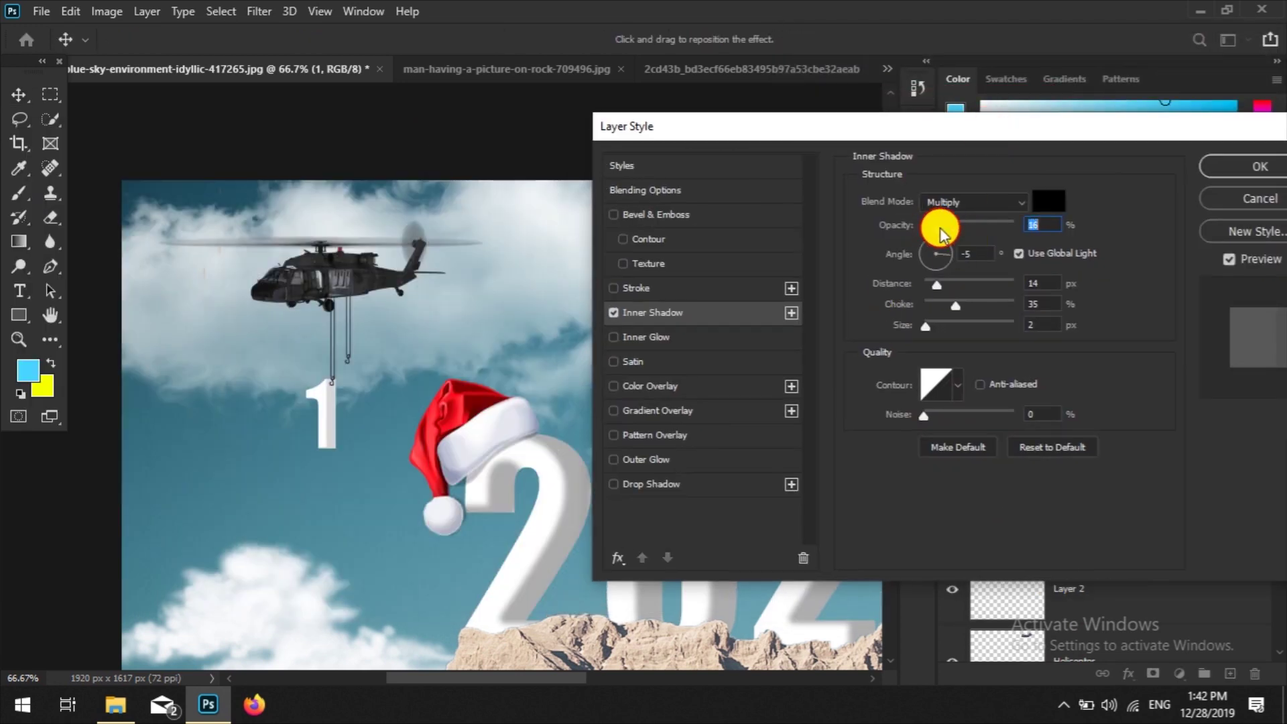
Step: Set the shadow to 13° angle, 12 px distance, 21% choke, 9 px size, 46% opacity
left_click_drag(955, 306, 959, 308)
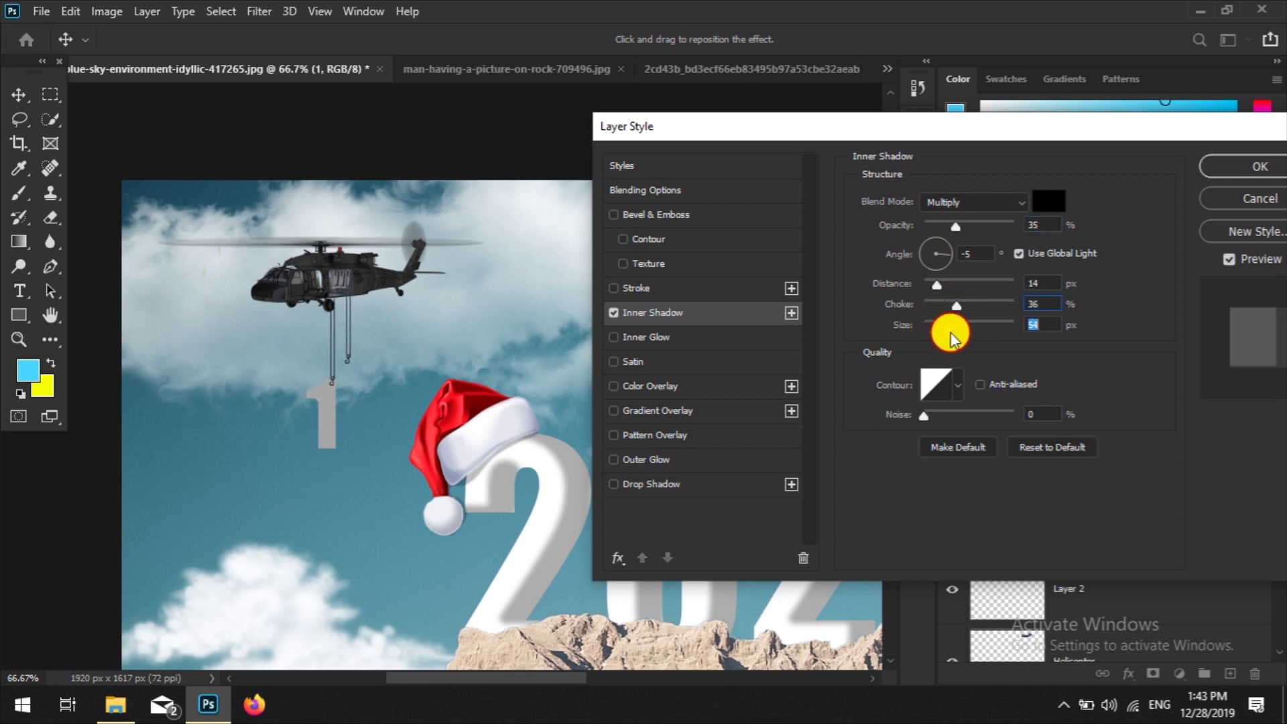
left_click_drag(949, 293, 931, 294)
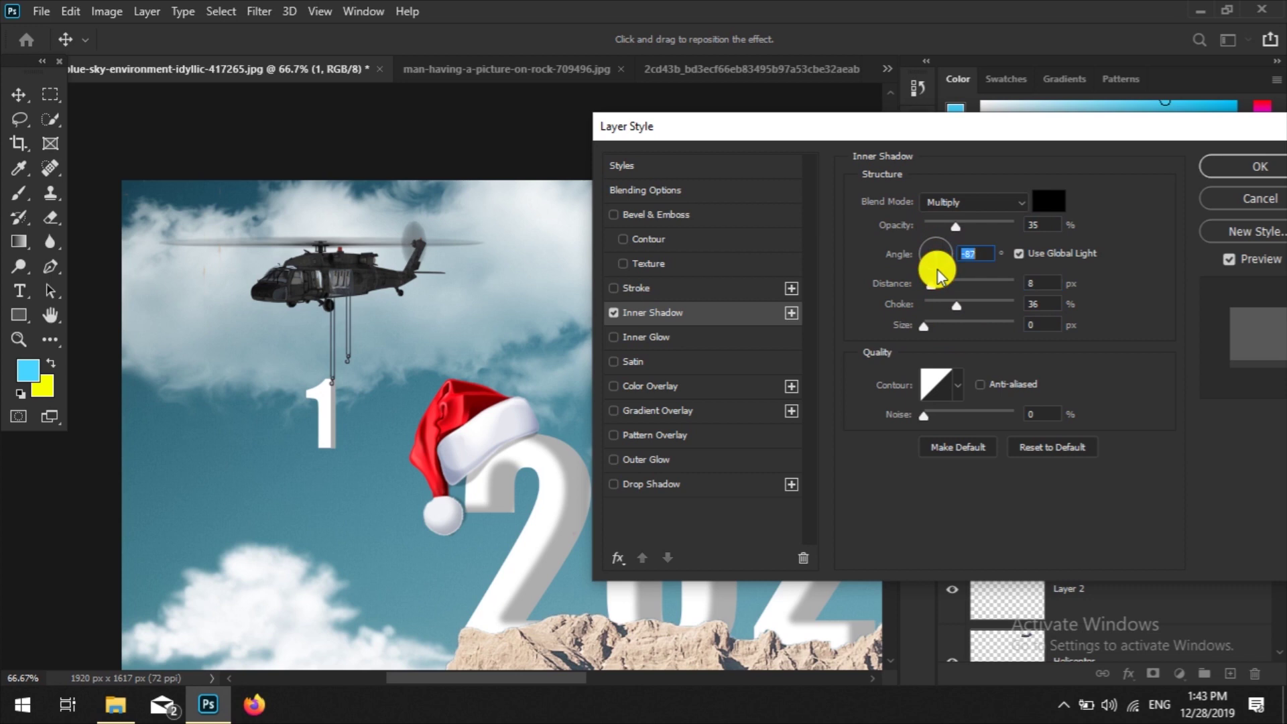
key("shift+Tab")
key("ctrl+minus")
key("ctrl+minus")
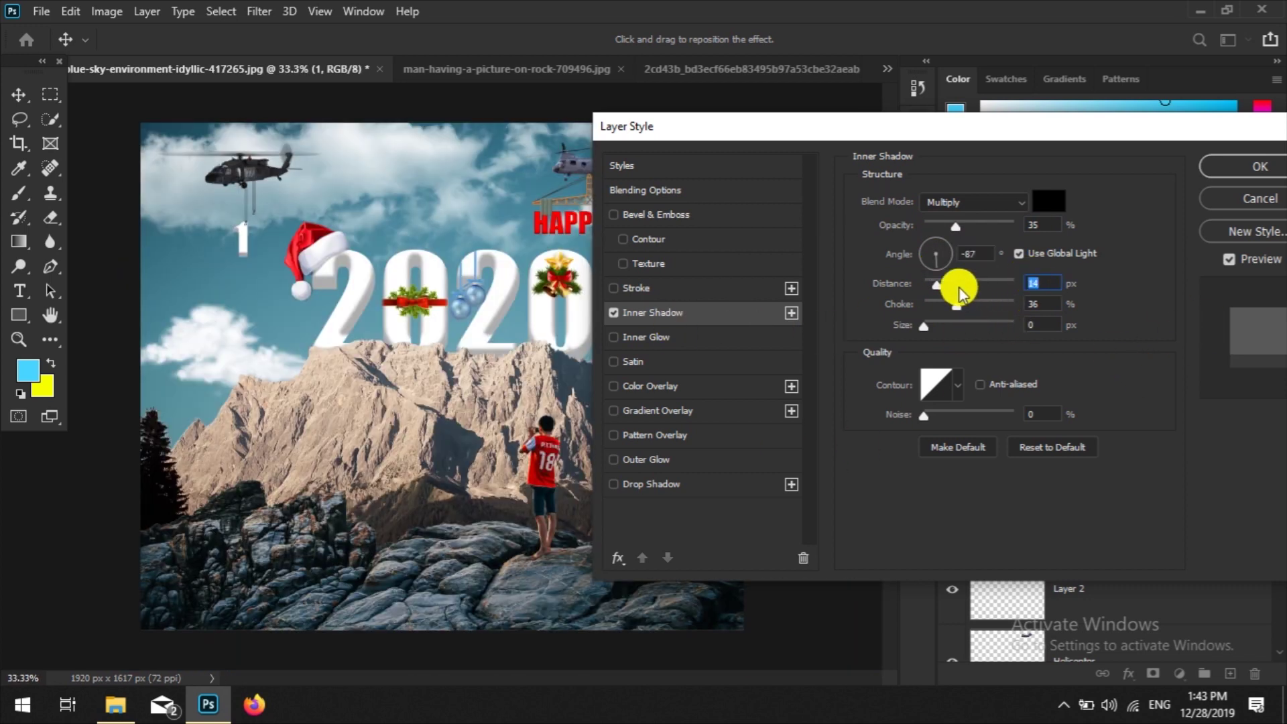
left_click(943, 250)
left_click_drag(944, 253, 944, 252)
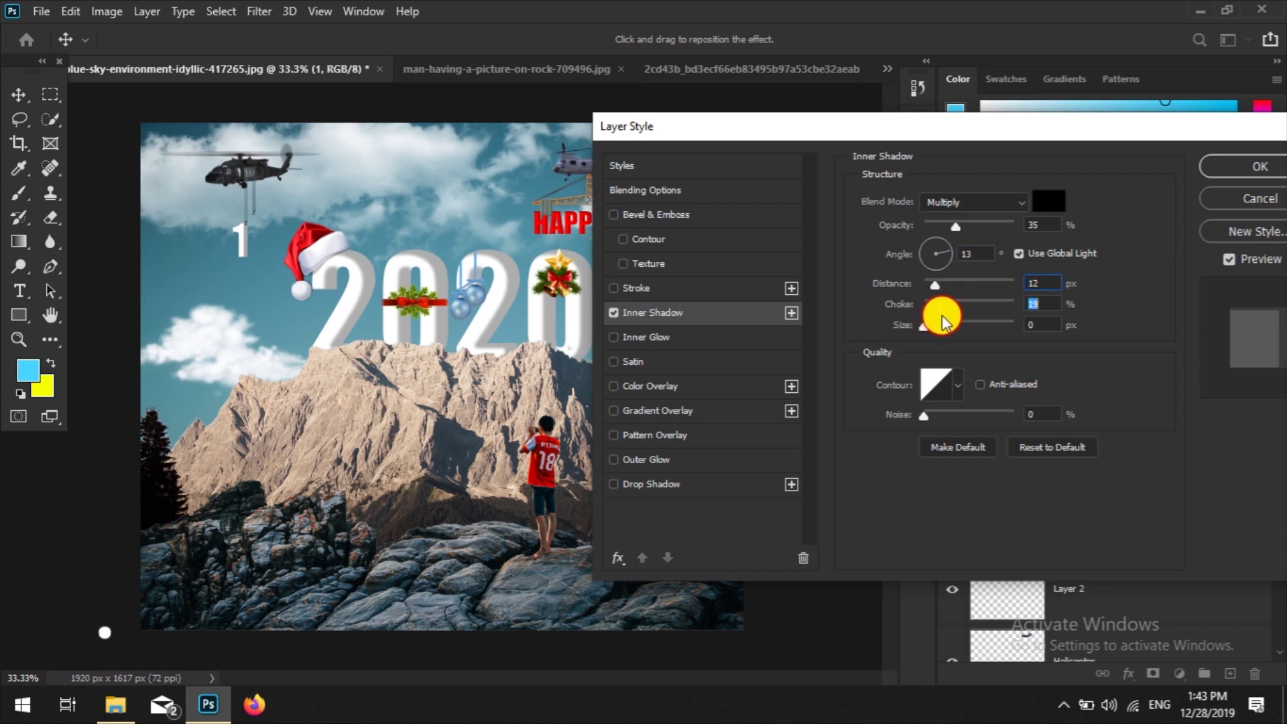
left_click_drag(923, 325, 932, 325)
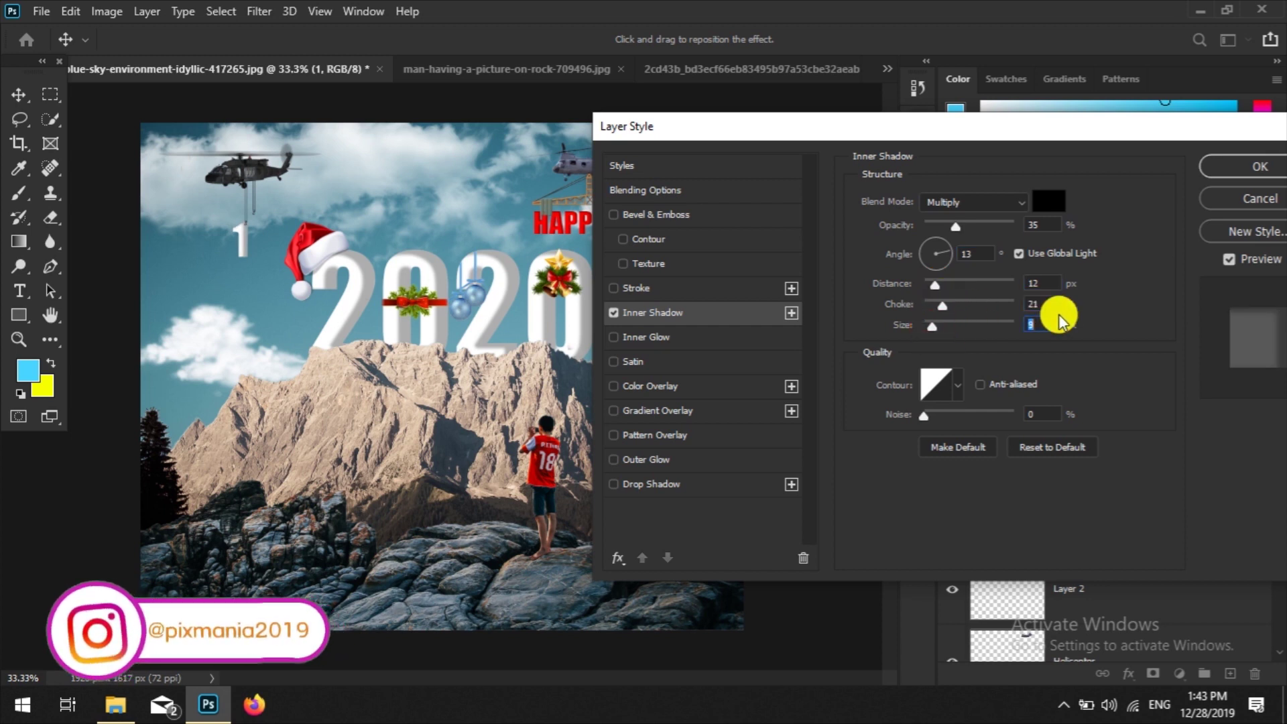
left_click_drag(956, 227, 963, 228)
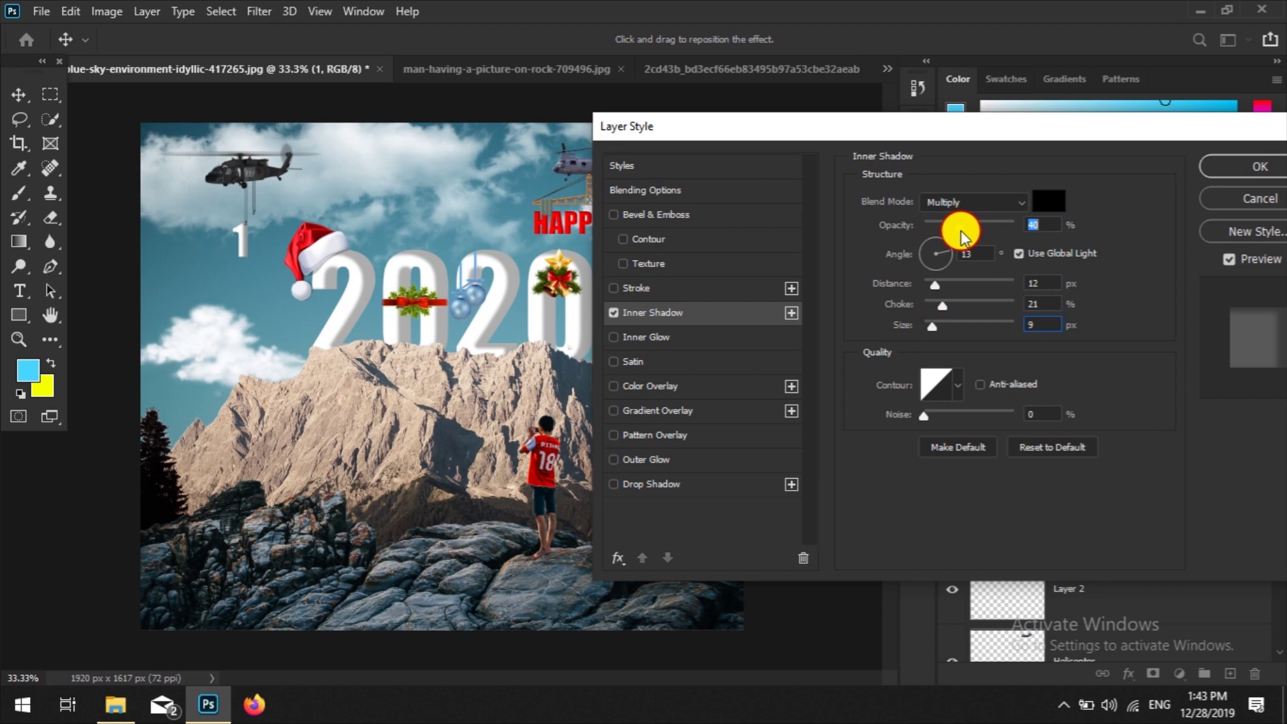
left_click(1239, 169)
key("ctrl+plus")
scroll(293, 203, "up", 5)
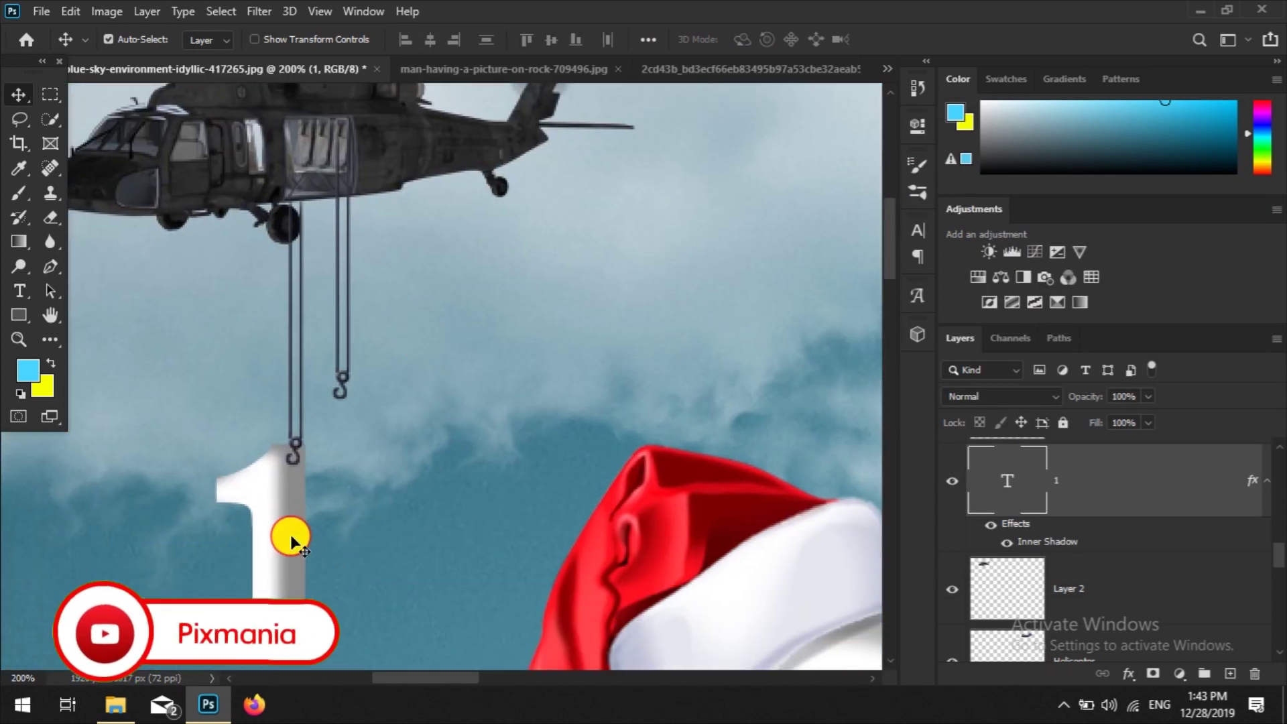
Step: Add a '9' text layer beside the 1 and give it an Inner Shadow
left_click_drag(291, 536, 305, 539)
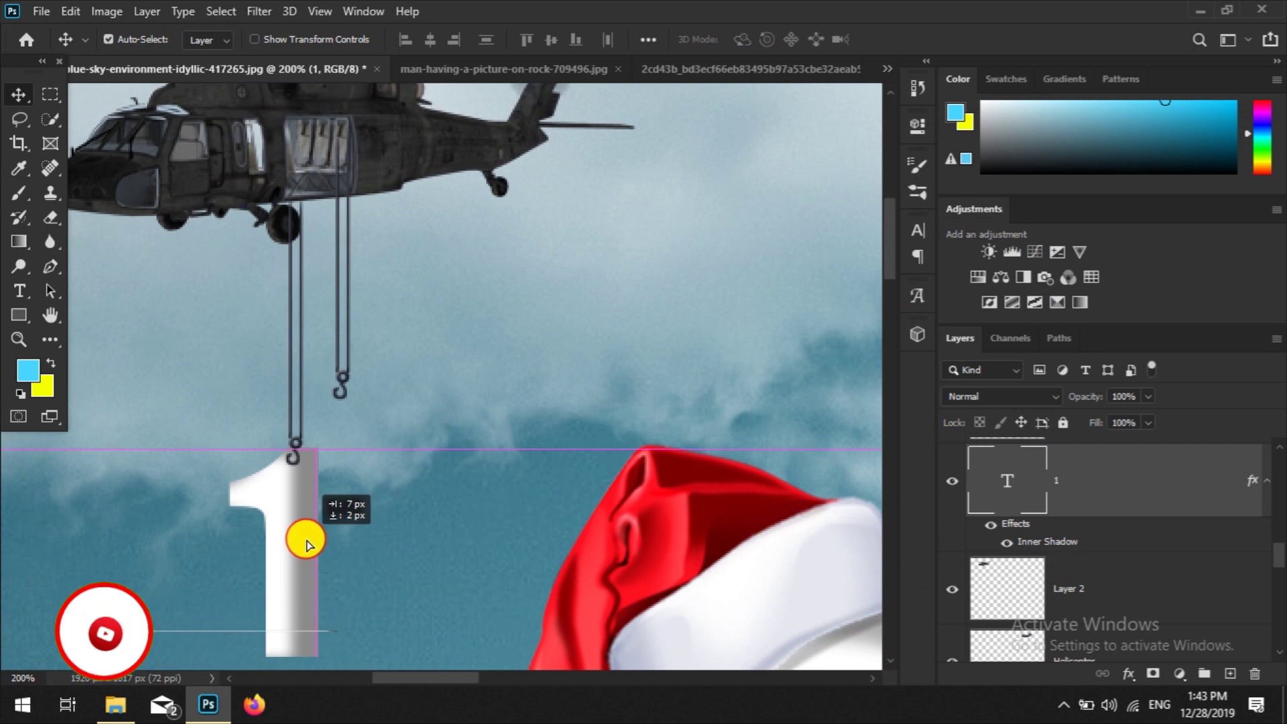
left_click(18, 295)
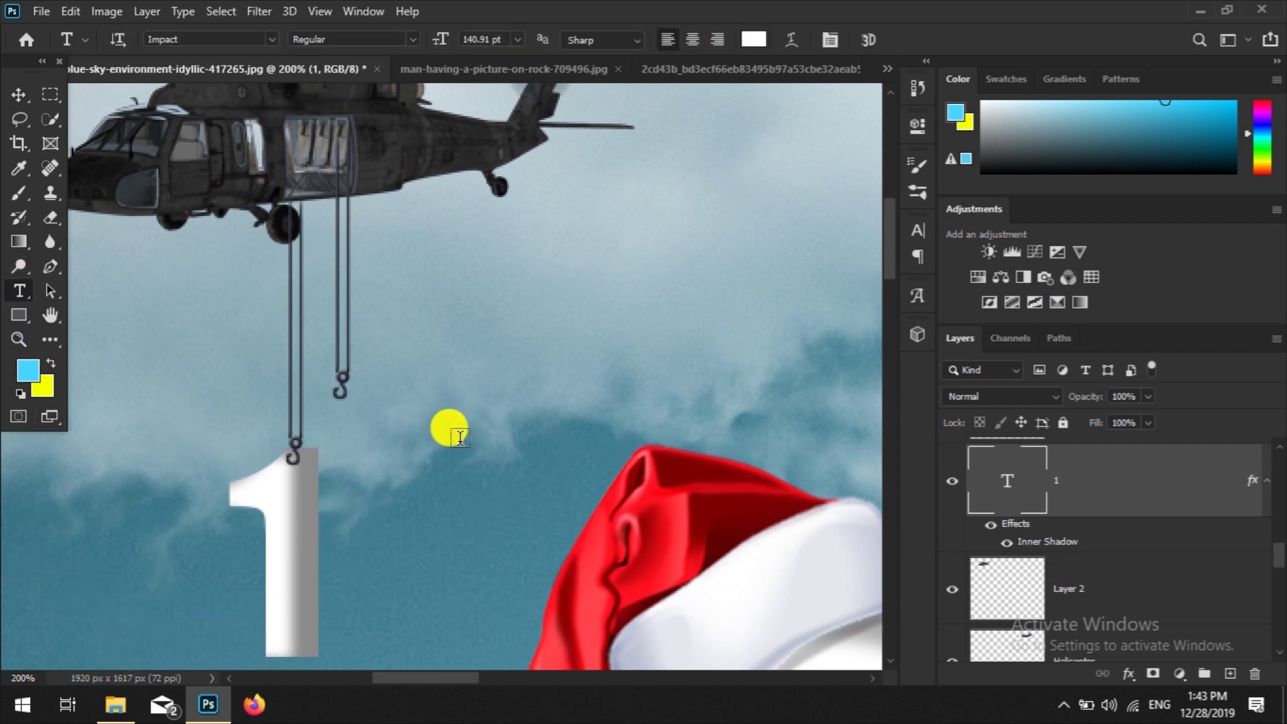
left_click(423, 386)
type("9")
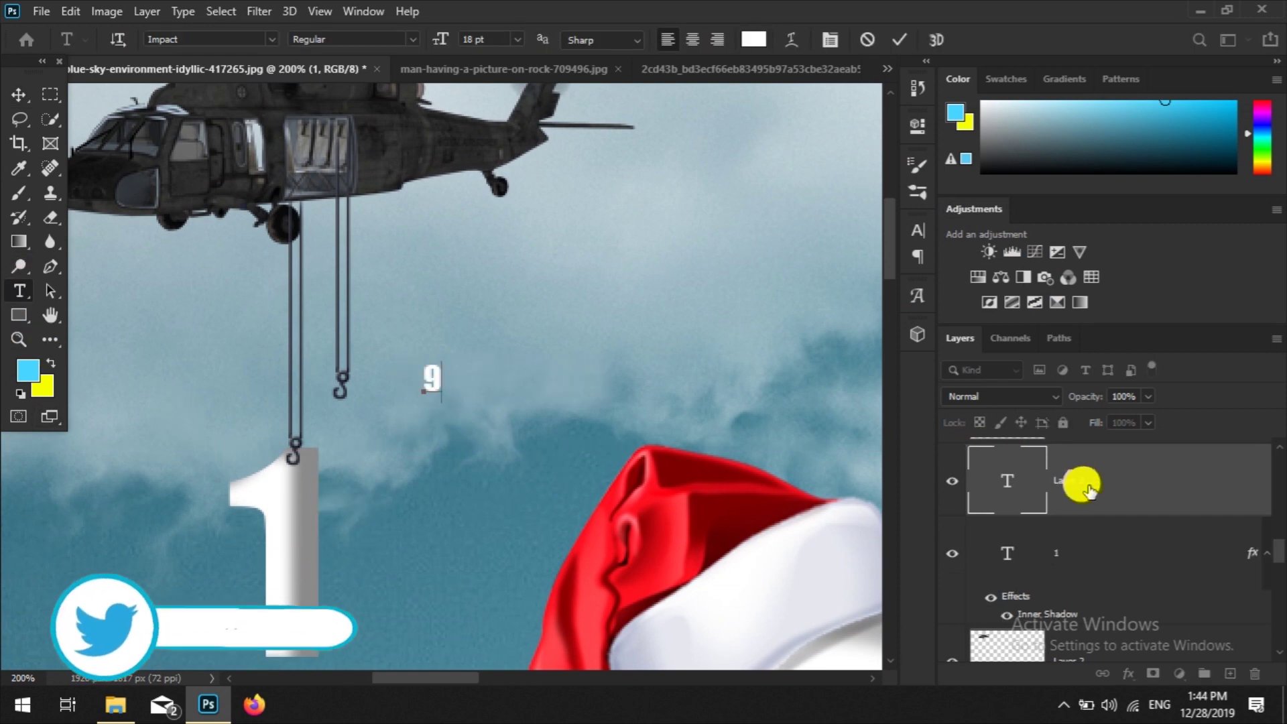
left_click(18, 95)
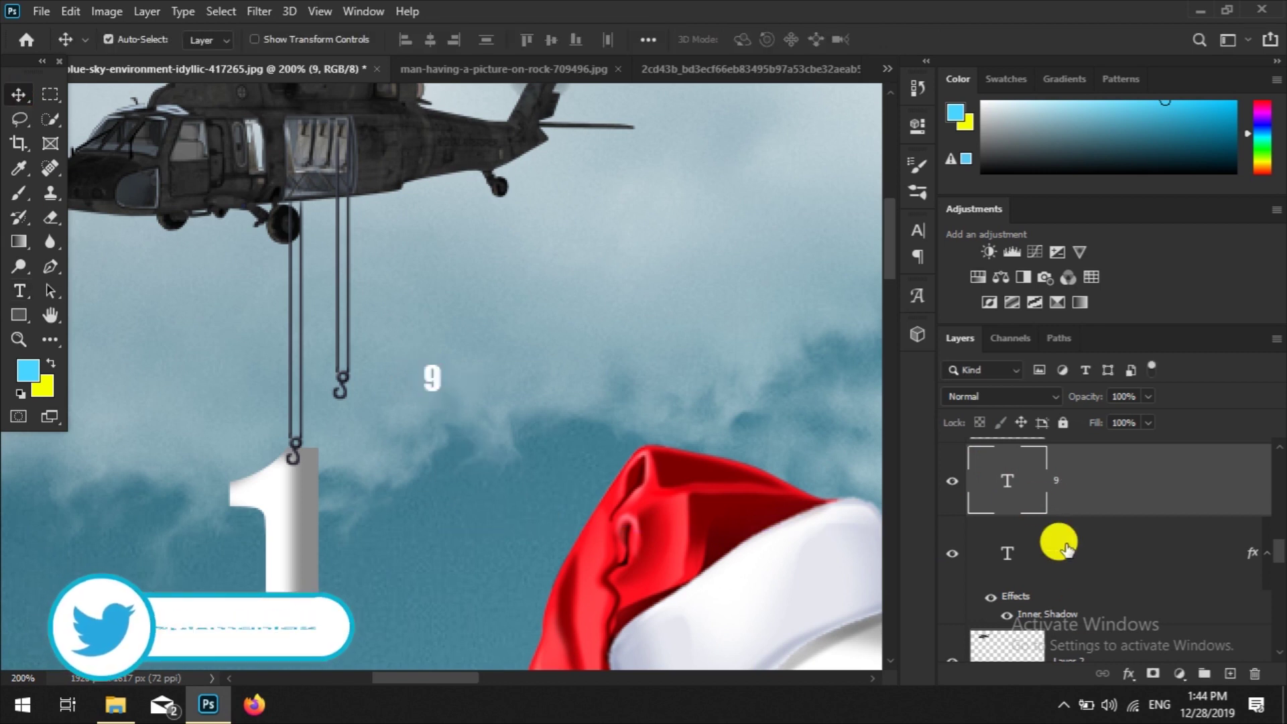
left_click(1129, 673)
left_click(1086, 540)
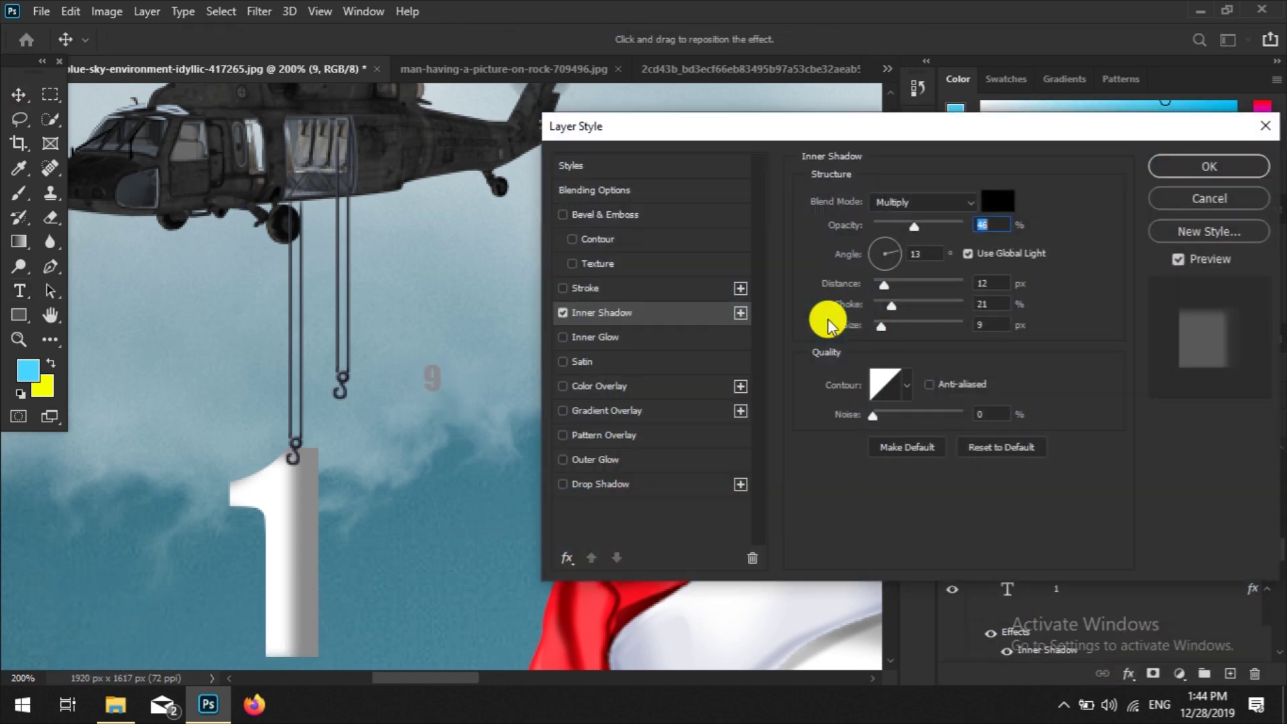
left_click(1200, 176)
Step: Enlarge the 9 to match the 1 and move it into place beside it
key("ctrl+t")
left_click_drag(441, 396, 660, 630)
left_click_drag(532, 503, 368, 465)
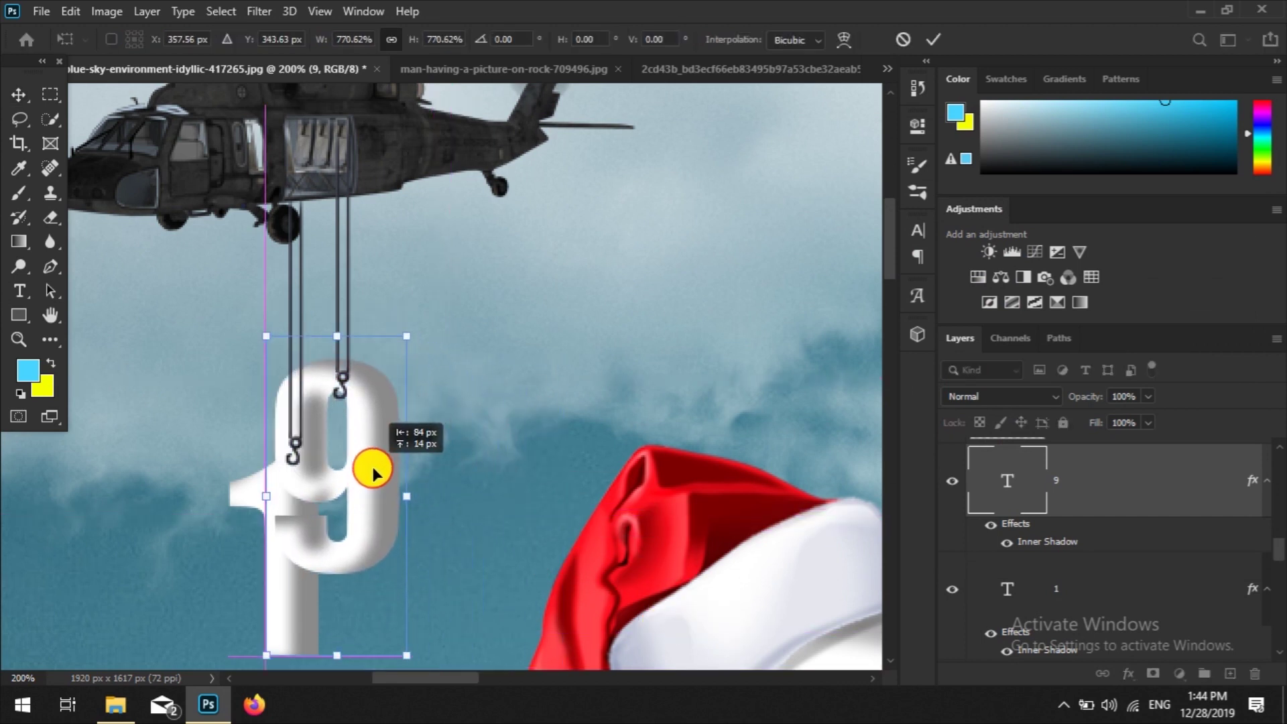
mouse_move(308, 616)
left_mouse_down()
mouse_move(272, 601)
mouse_move(326, 617)
mouse_move(301, 615)
left_mouse_up()
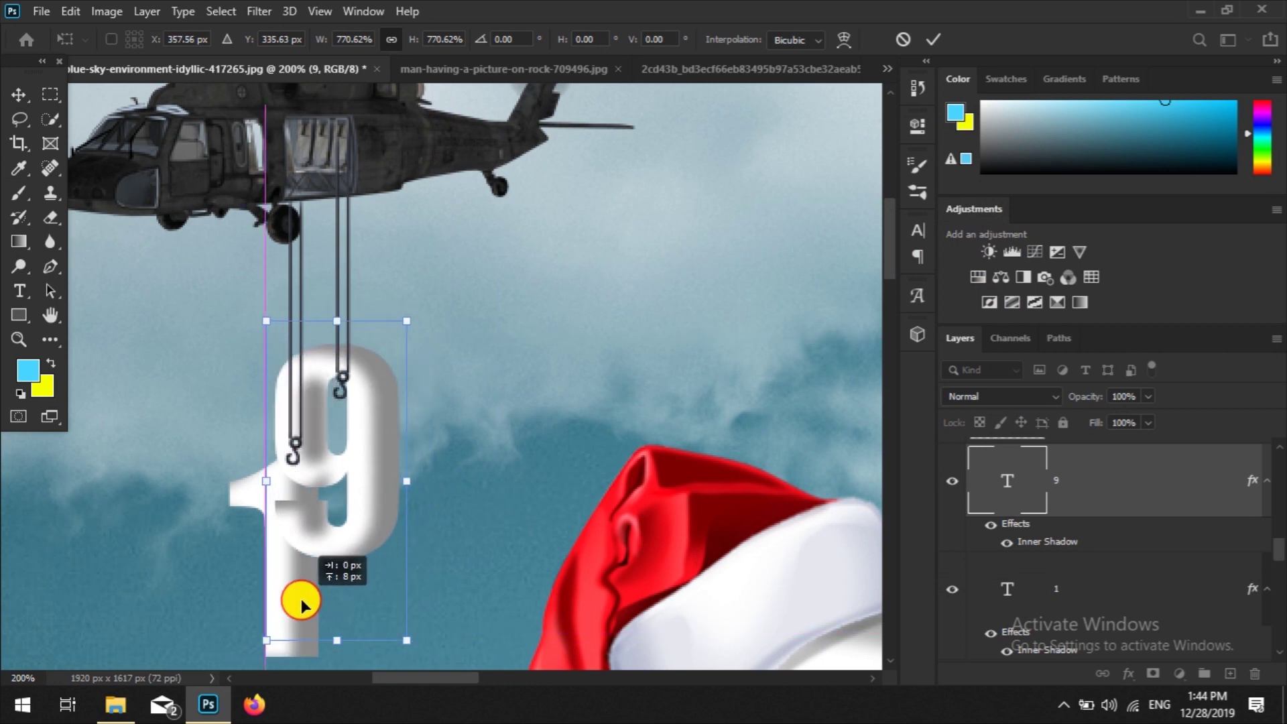
scroll(1053, 572, "up", 2)
scroll(1074, 571, "up", 2)
scroll(1074, 571, "down", 1)
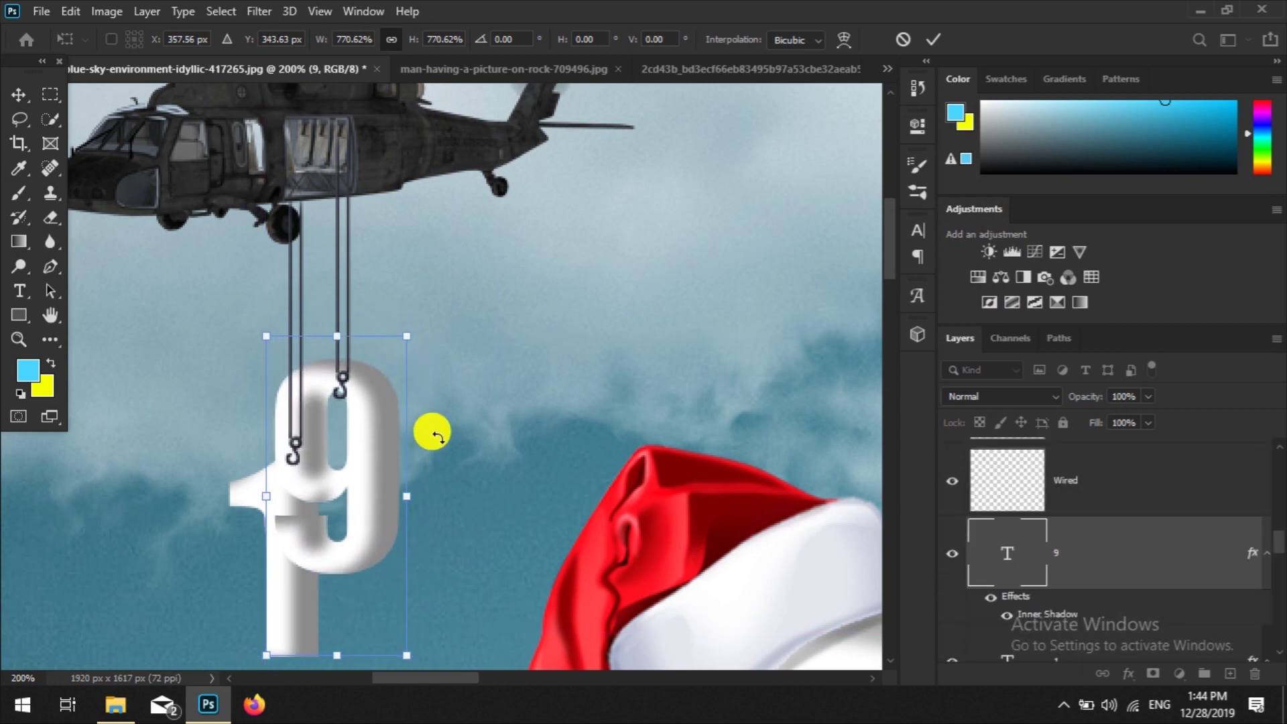
left_click_drag(360, 451, 357, 459)
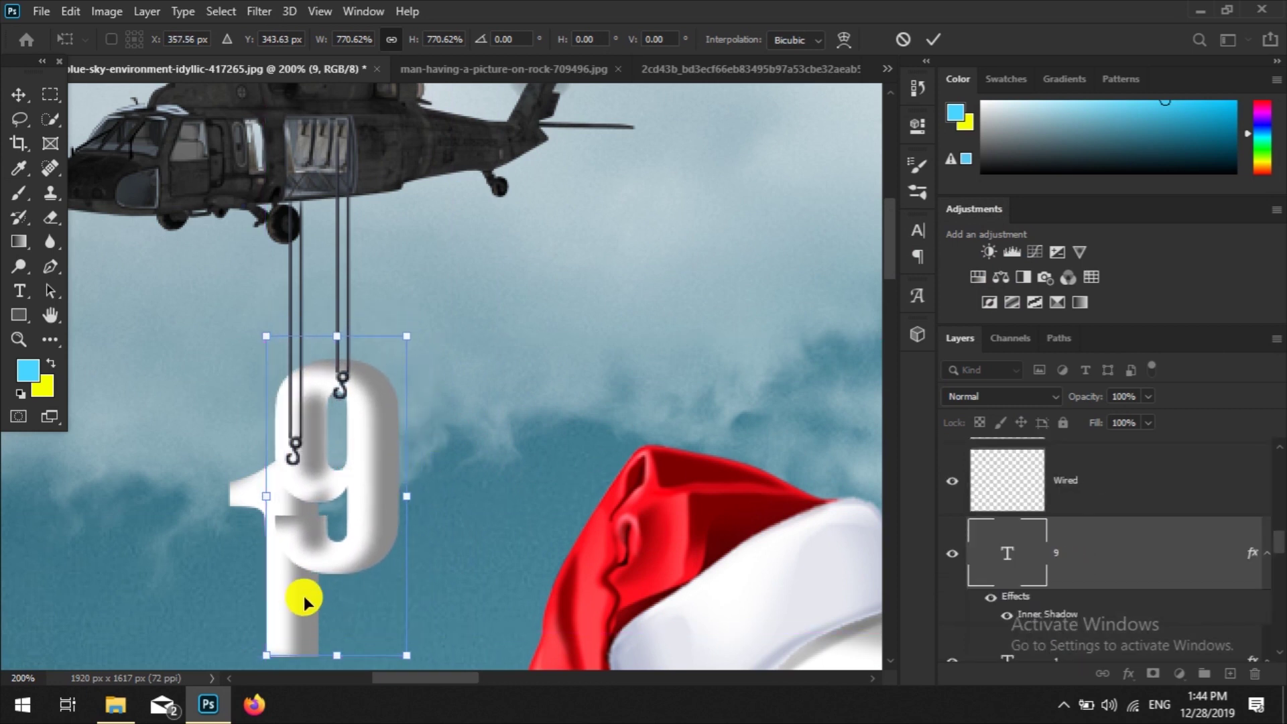
Step: Shift the helicopter cable layer right to meet the 9, then nudge the 9 into position
left_click(1063, 480)
key("ctrl+t")
mouse_move(368, 315)
left_mouse_down()
mouse_move(389, 338)
mouse_move(408, 330)
mouse_move(388, 436)
mouse_move(412, 456)
left_mouse_up()
key("Return")
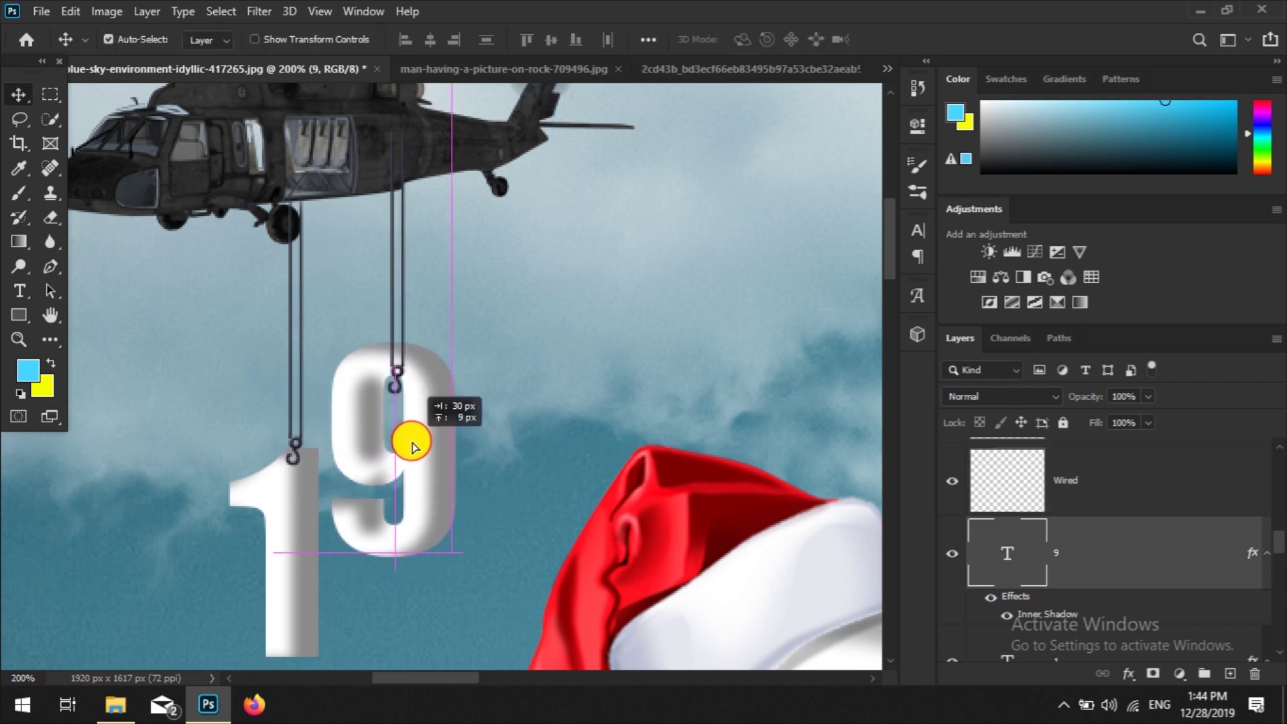
key("Up")
key("Up")
key("Up")
key("Up")
key("Up")
key("Up")
key("Up")
key("Up")
key("Up")
key("Down")
key("Down")
key("Down")
Step: Erase the excess cable piece over the helicopter body with a smaller eraser
left_click(50, 216)
key("alt+bracketright")
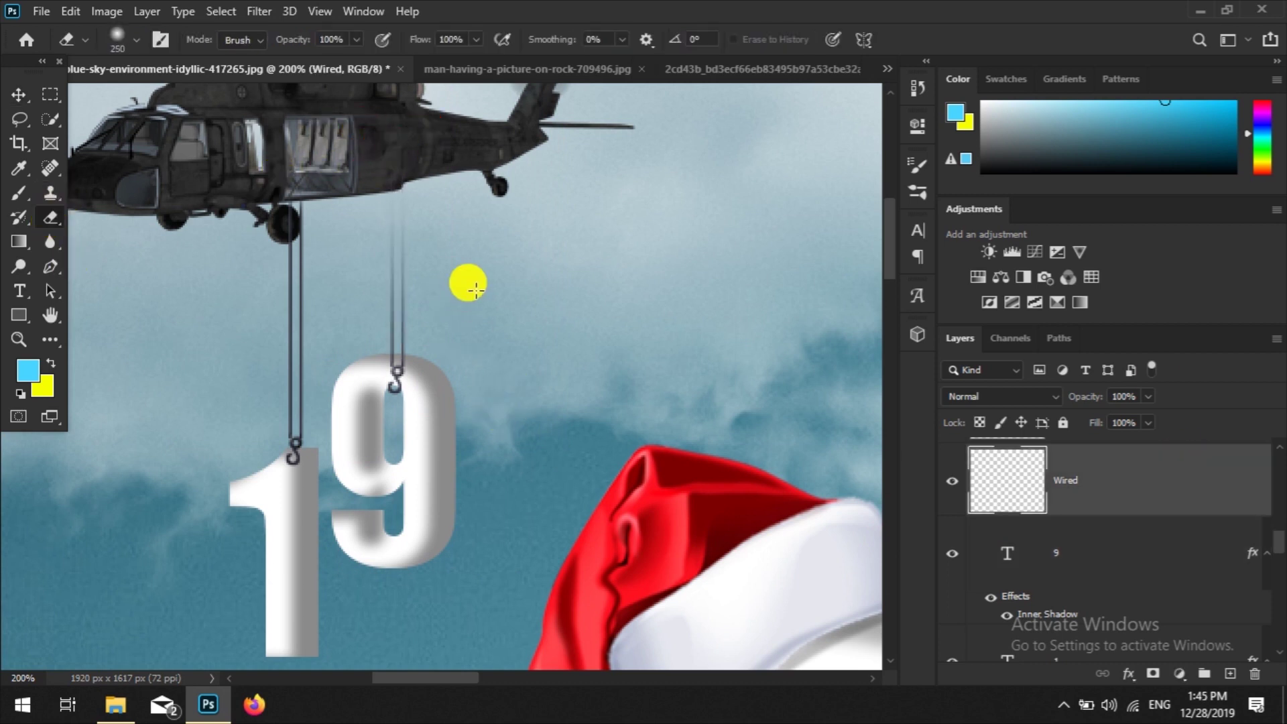
key("bracketleft")
left_click_drag(392, 138, 396, 110)
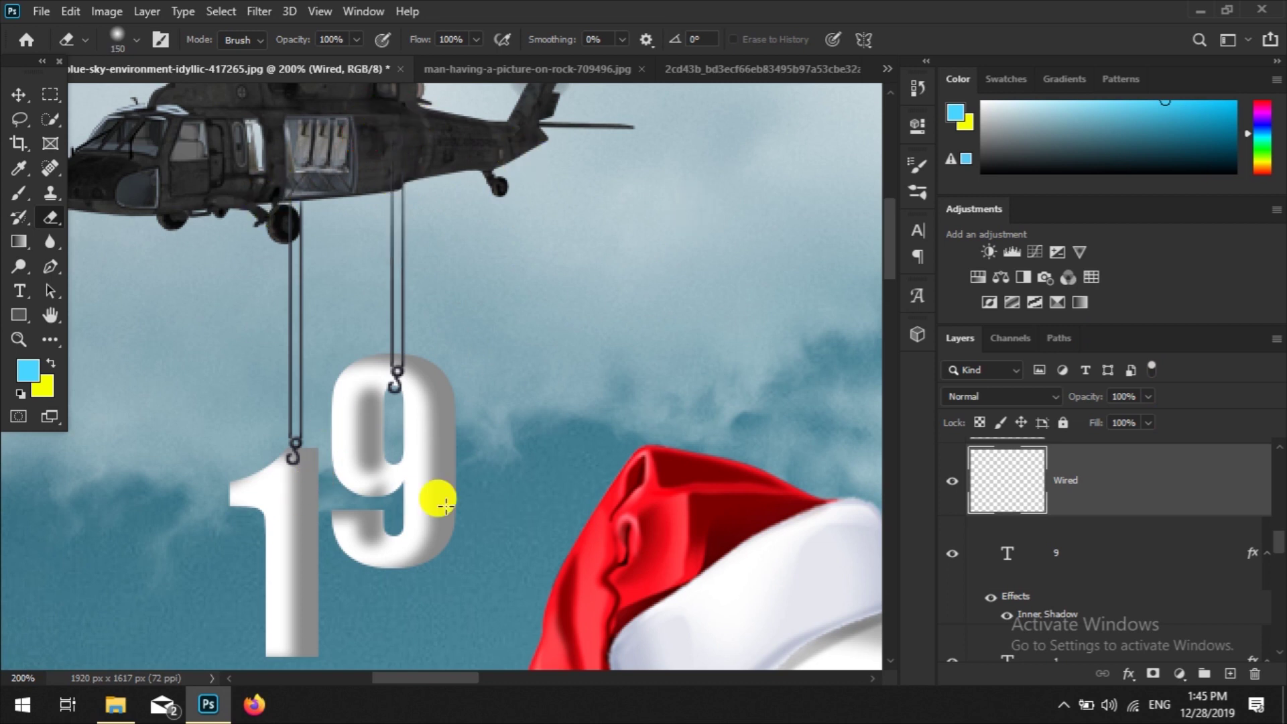
key("ctrl+minus")
key("ctrl+minus")
key("ctrl+minus")
key("ctrl+minus")
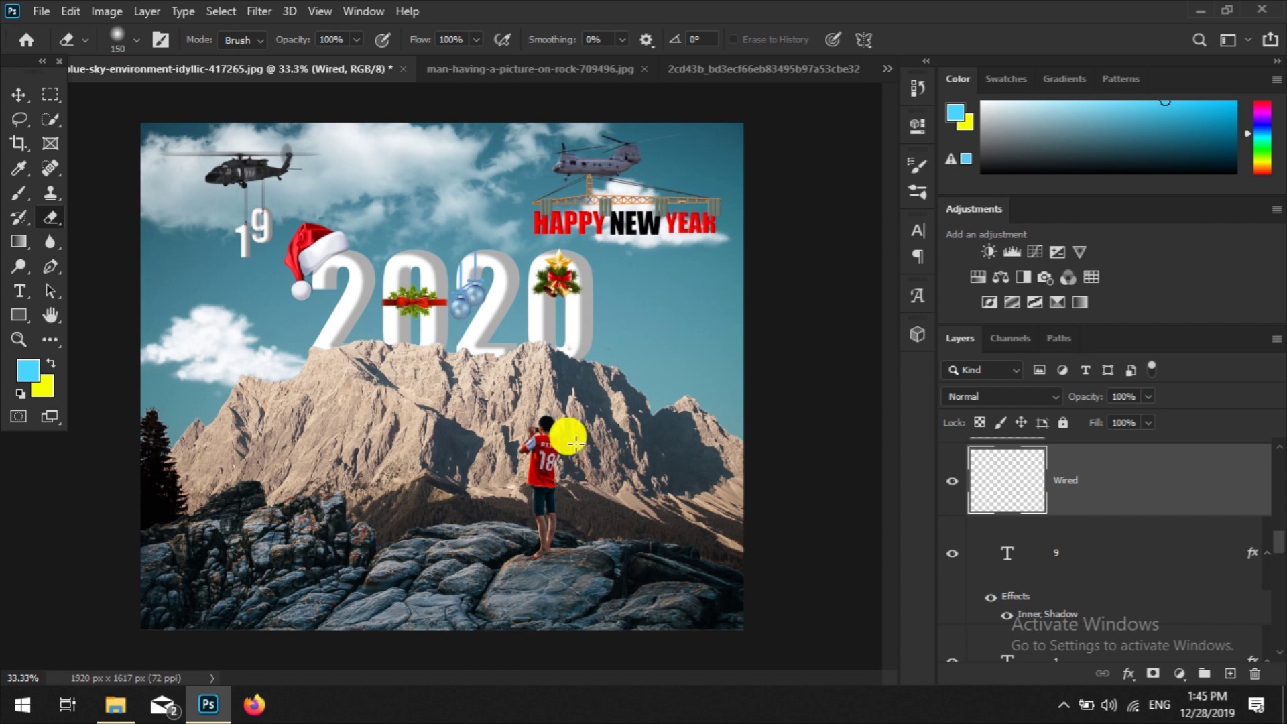
key("ctrl+plus")
key("ctrl+plus")
key("ctrl+plus")
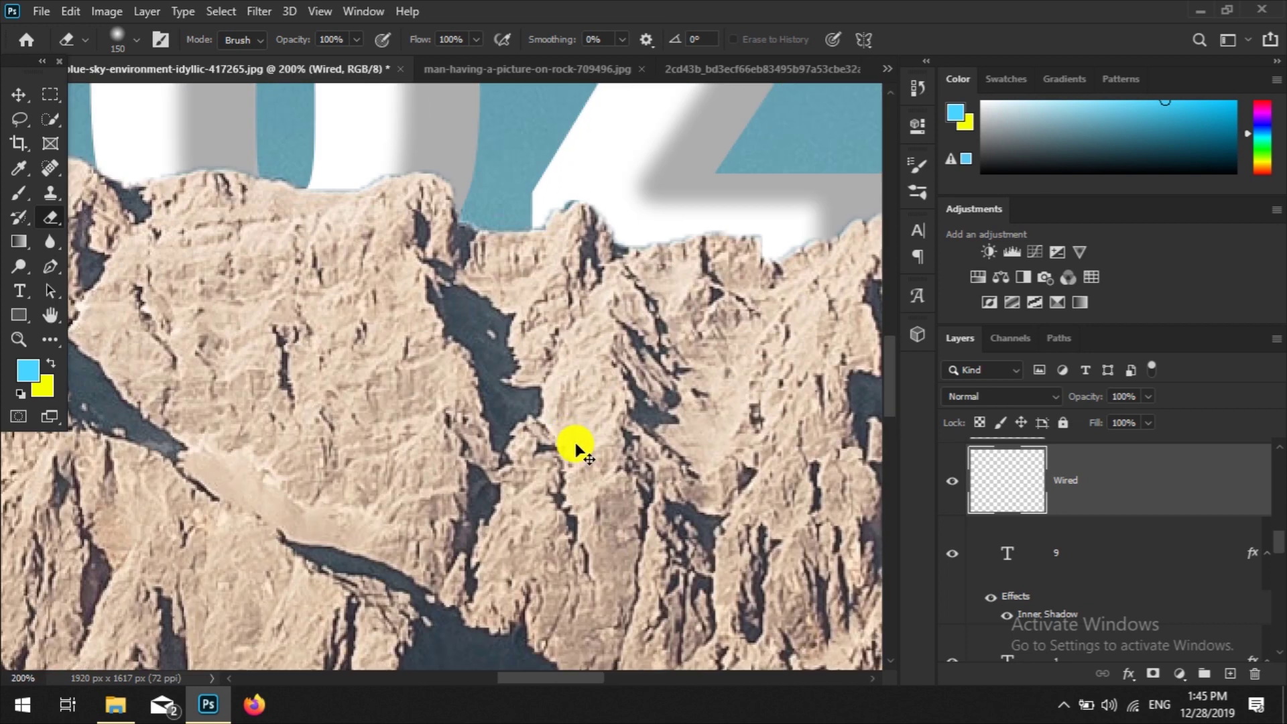
scroll(346, 395, "up", 10)
scroll(345, 394, "left", 10)
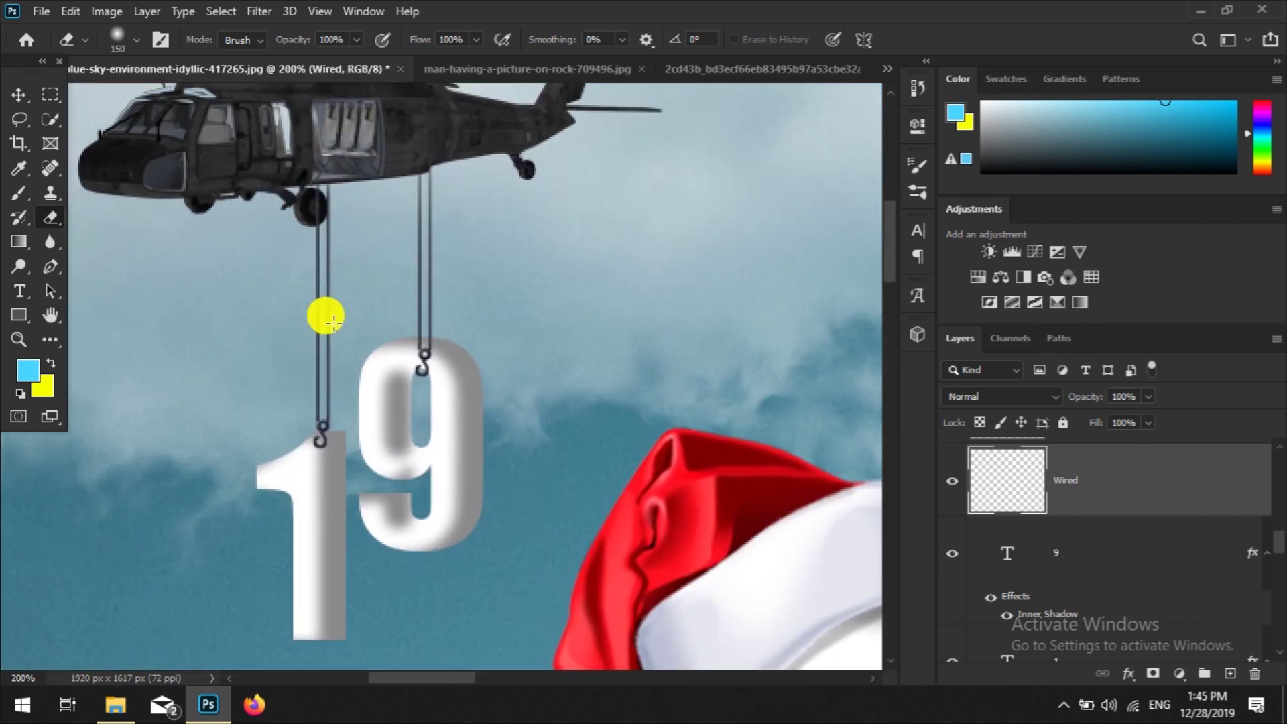
Step: Duplicate the cable layer and raise the 1 to hang from the copied cable
key("v")
key("ctrl+j")
left_click_drag(319, 424, 305, 381)
left_click_drag(320, 435, 317, 418)
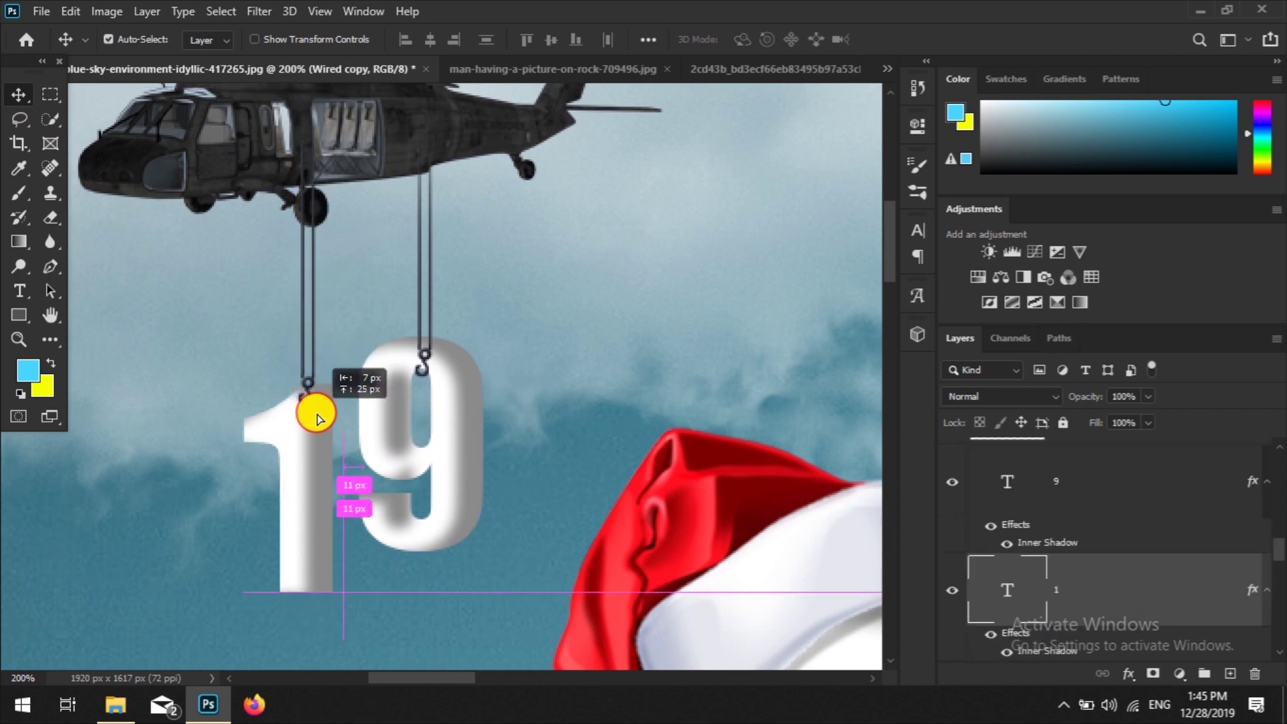
key("ctrl+minus")
key("ctrl+minus")
key("ctrl+minus")
key("ctrl+minus")
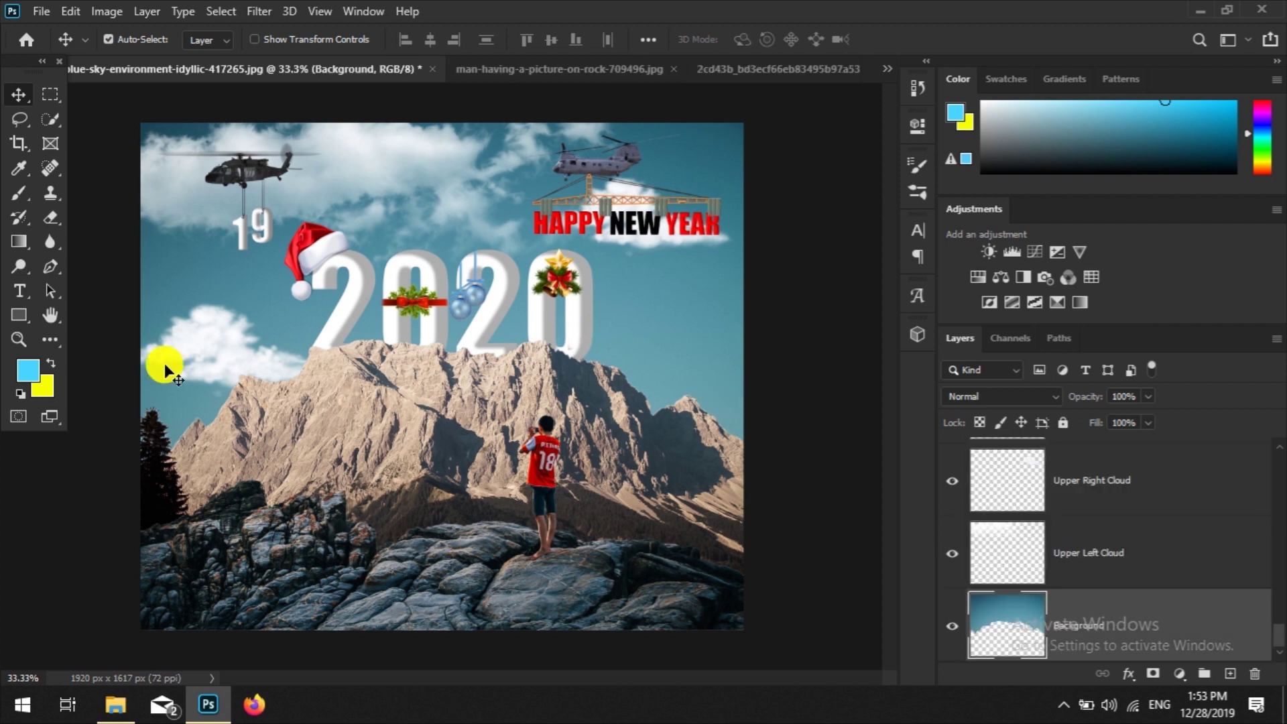
Step: Create a new layer named Highlight and set the foreground colour to light blue
left_click(1228, 675)
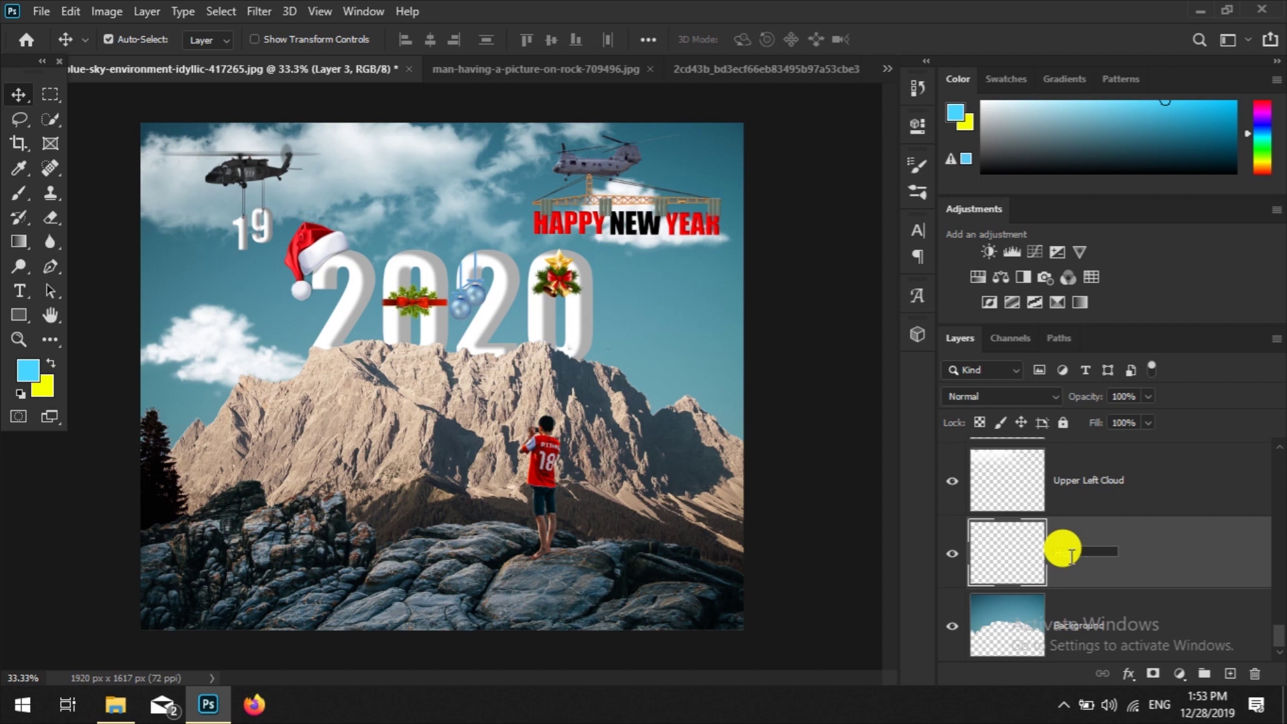
type("Highlight")
key("Return")
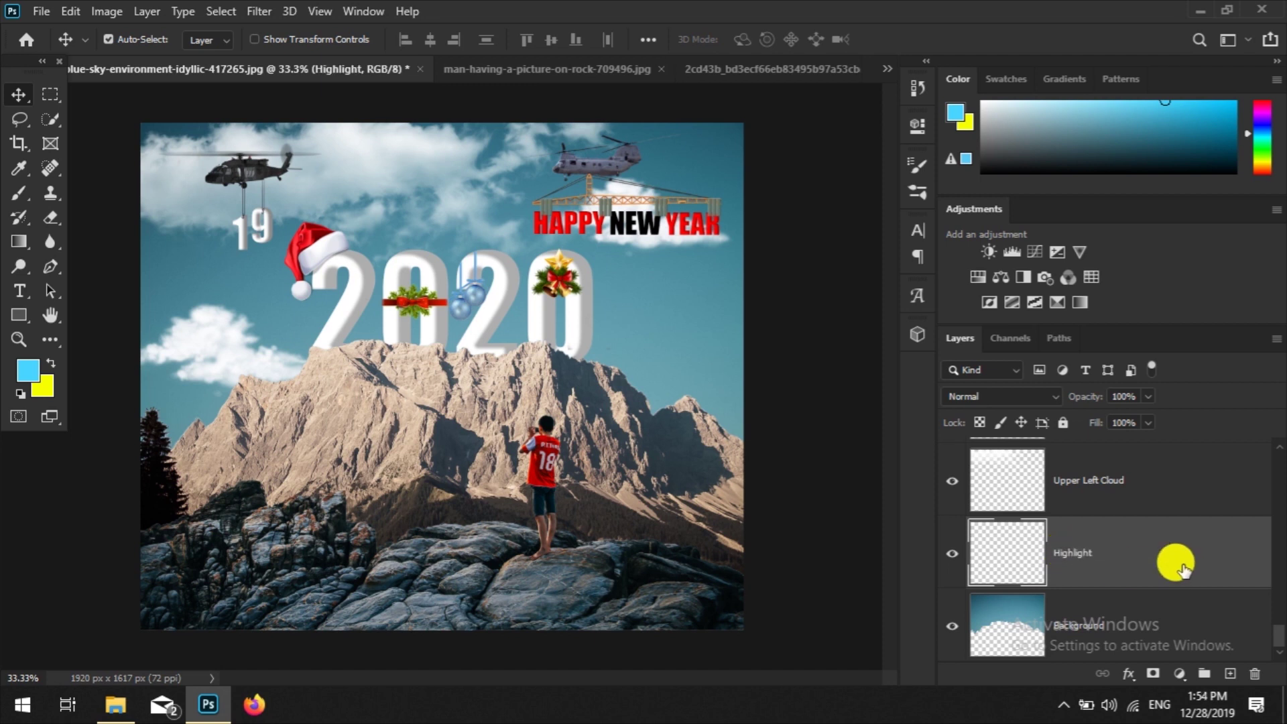
left_click(32, 377)
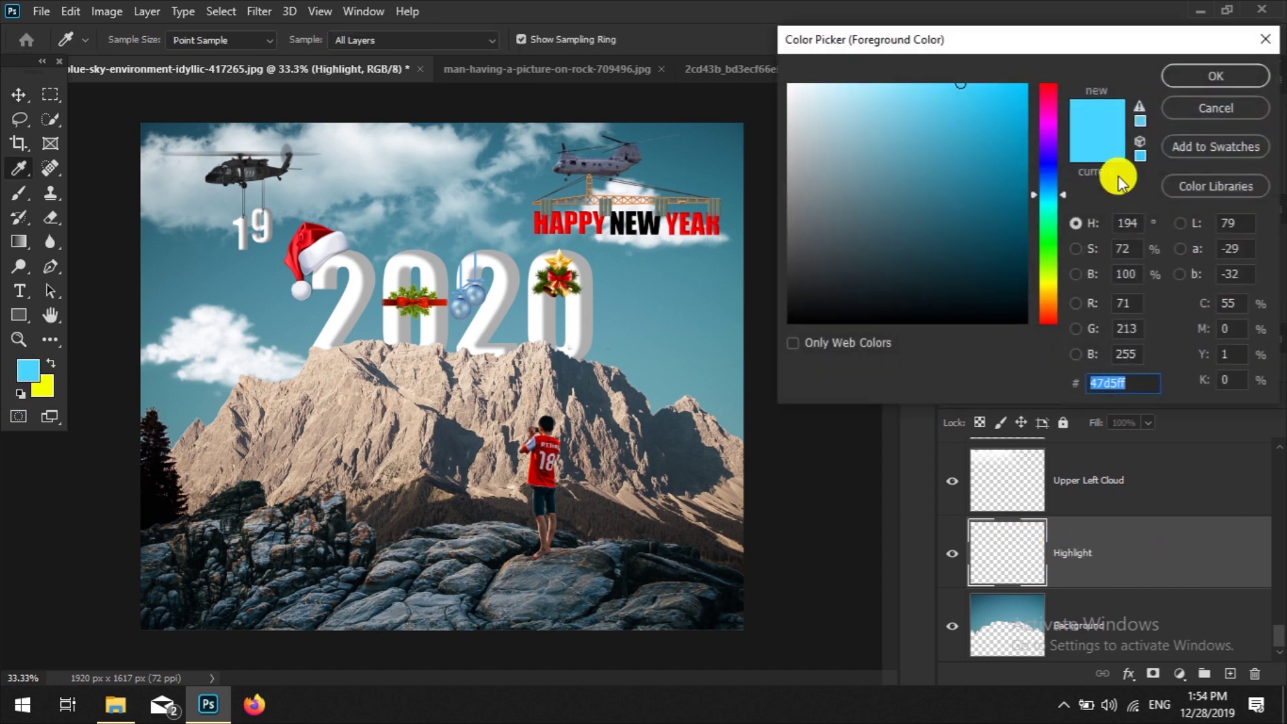
left_click(1216, 76)
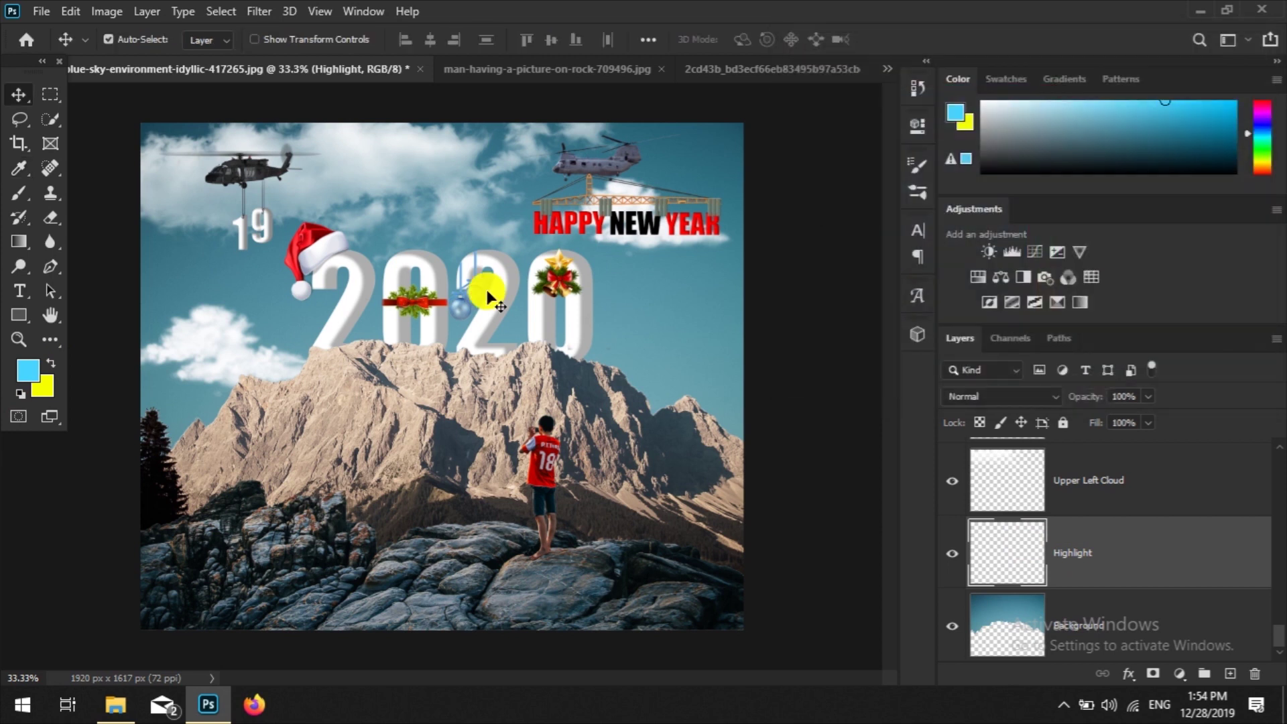
Step: Brush soft cyan over the upper sky, plus a faint 10%-flow stroke right of 2020
left_click(21, 200)
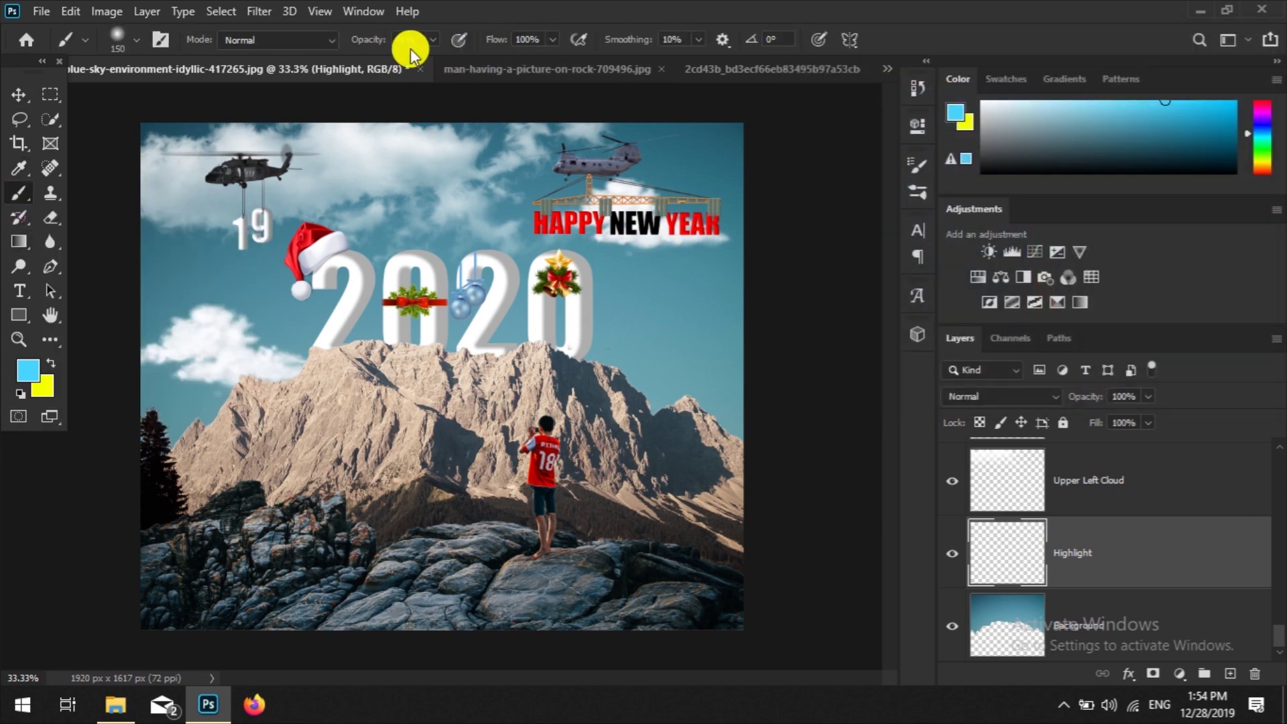
mouse_move(153, 142)
left_mouse_down()
mouse_move(34, 164)
mouse_move(755, 216)
mouse_move(100, 282)
mouse_move(782, 167)
mouse_move(724, 287)
mouse_move(681, 339)
mouse_move(654, 421)
mouse_move(220, 329)
mouse_move(628, 157)
mouse_move(249, 363)
mouse_move(264, 387)
left_mouse_up()
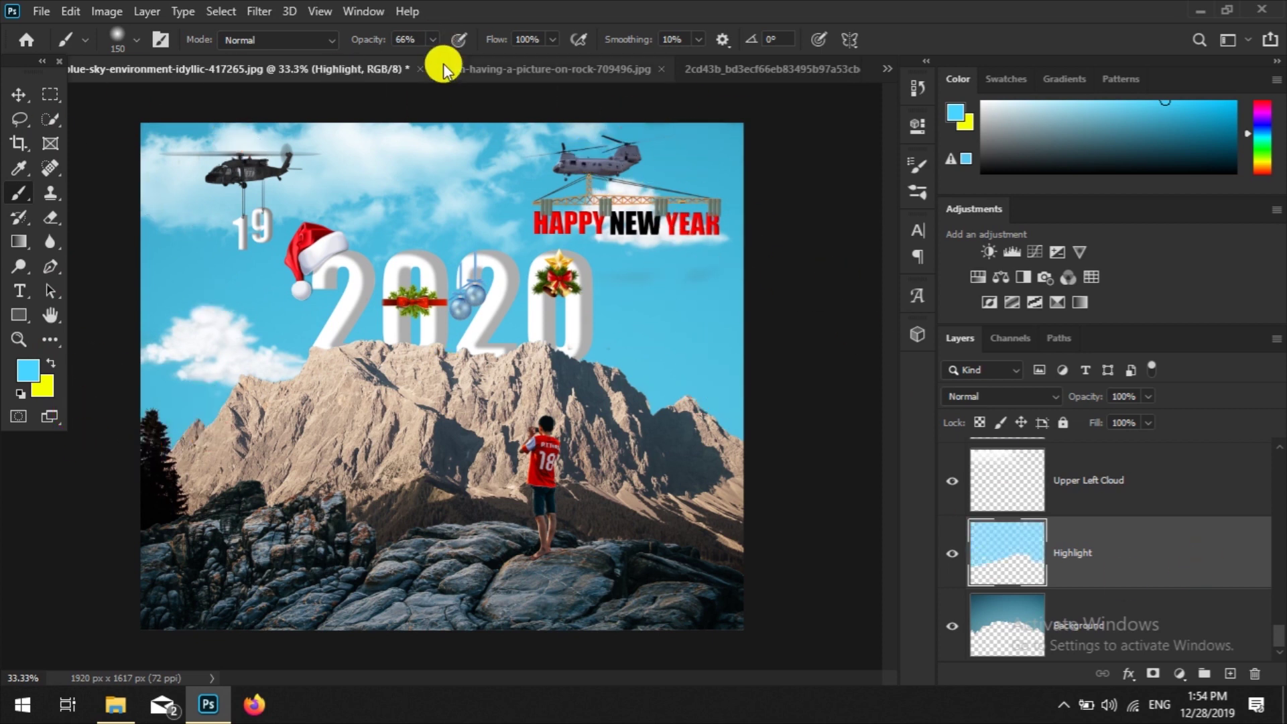
key("shift+1")
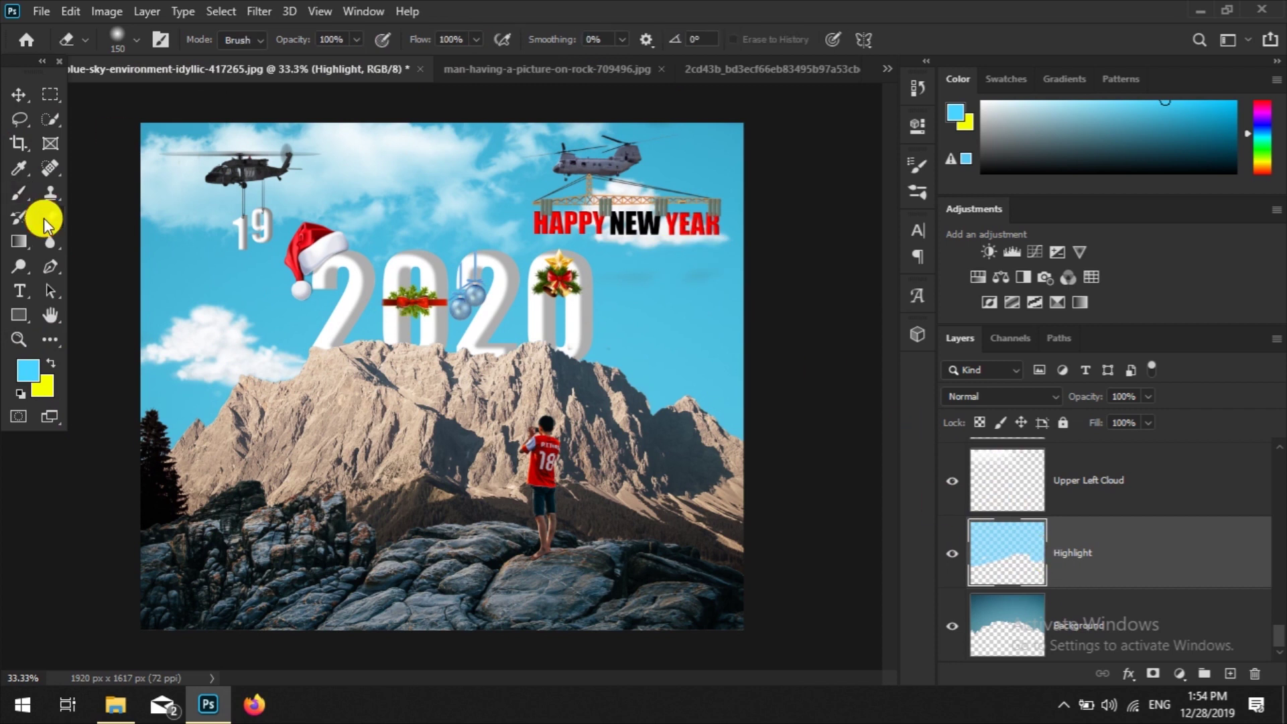
left_click_drag(730, 416, 660, 305)
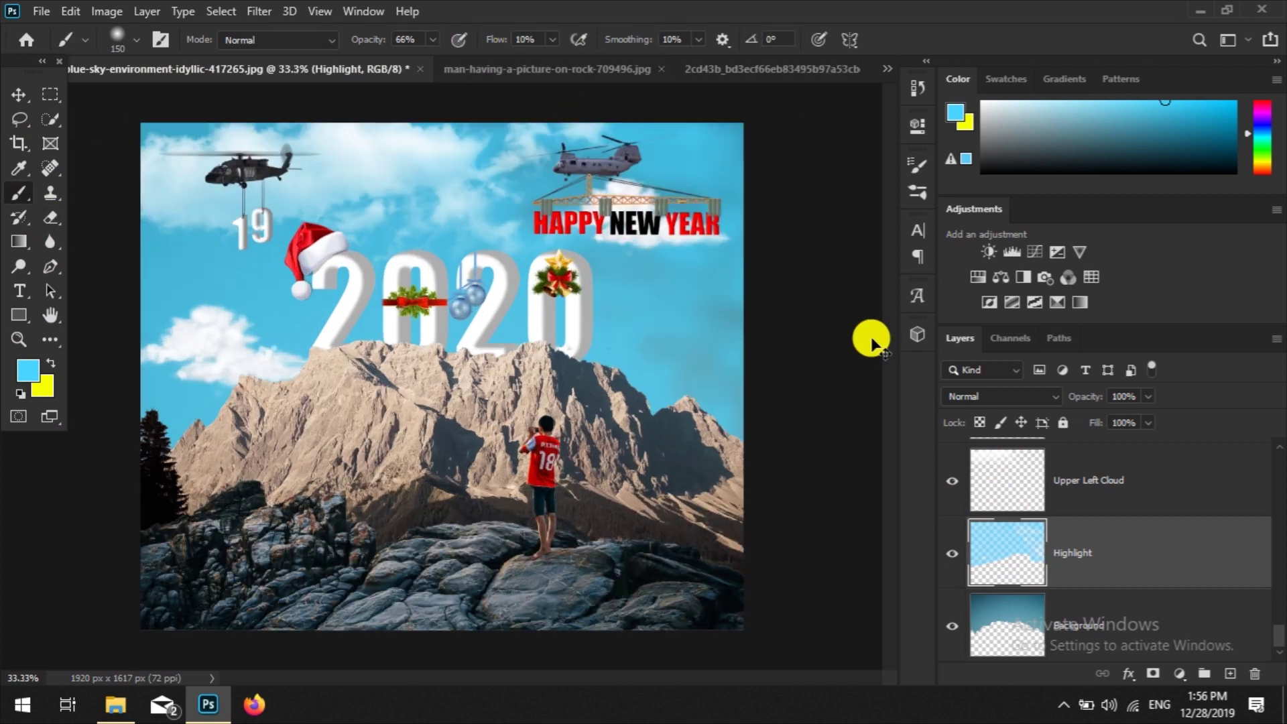
key("alt+bracketleft")
key("shift+9")
key("shift+9")
left_click(259, 11)
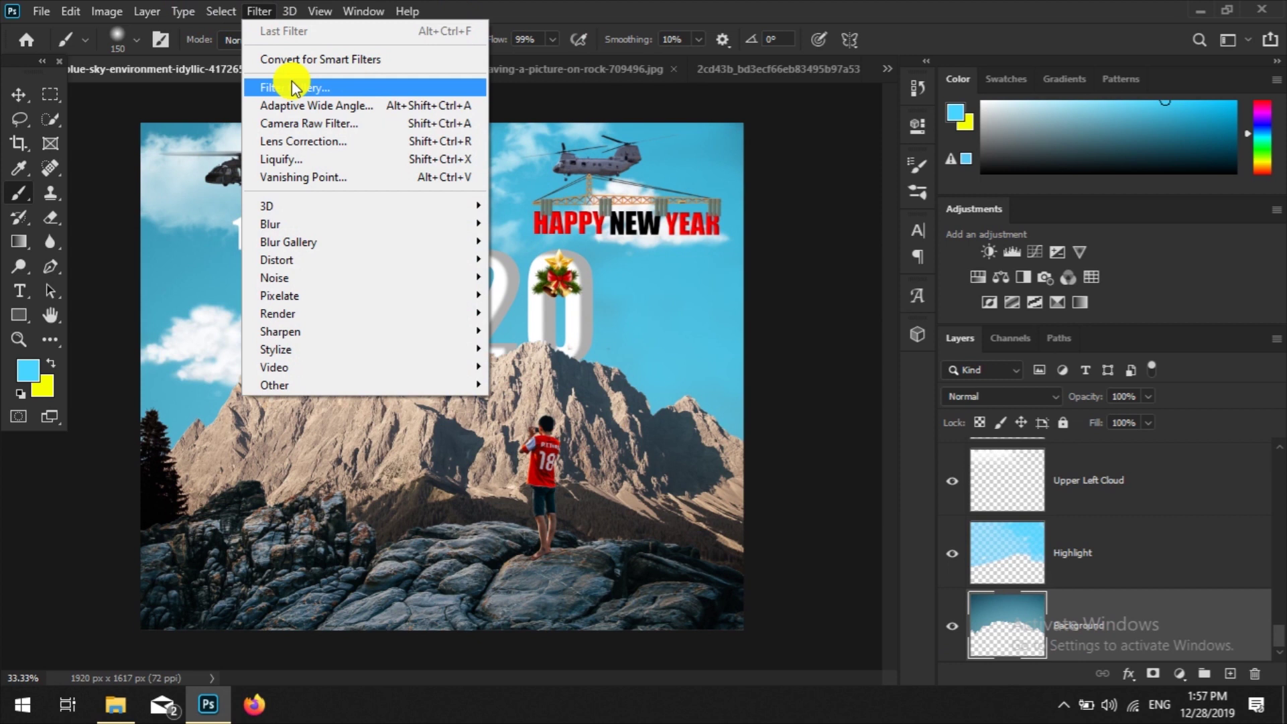
Step: Apply a Field Blur of about 39 px to the Background sky
left_click(520, 246)
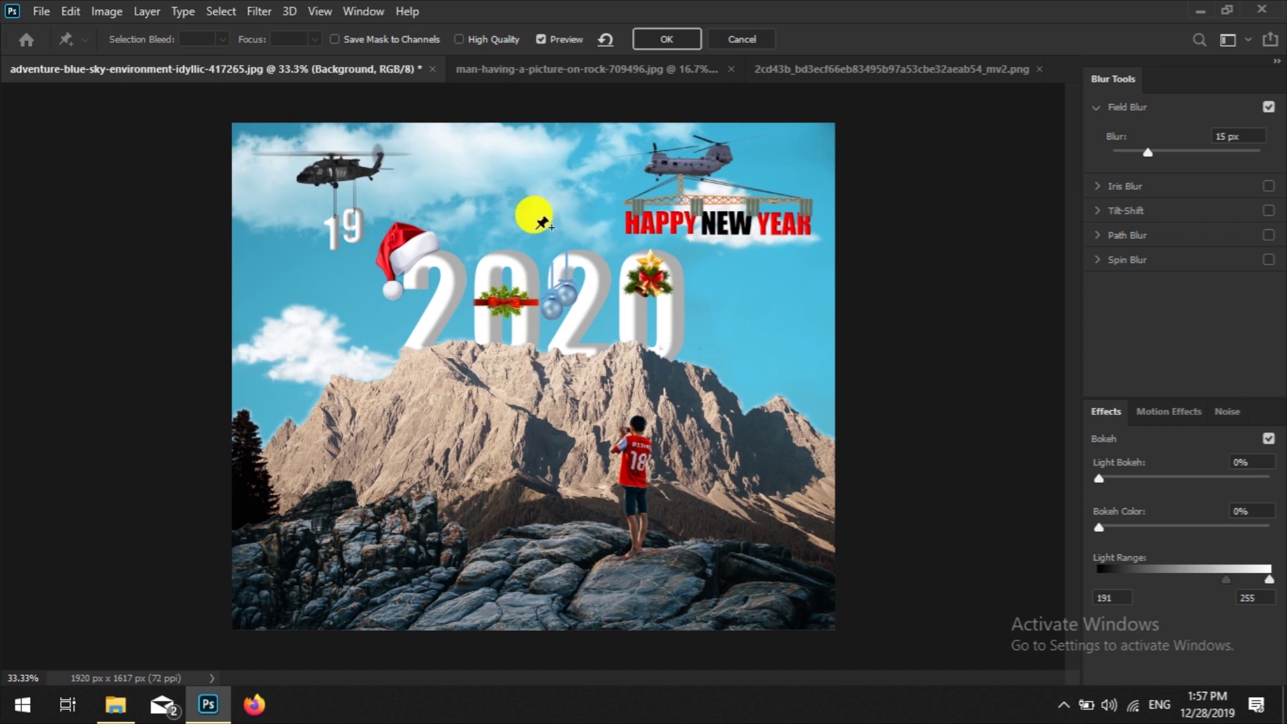
mouse_move(558, 241)
left_mouse_down()
mouse_move(520, 248)
mouse_move(540, 252)
mouse_move(520, 236)
left_mouse_up()
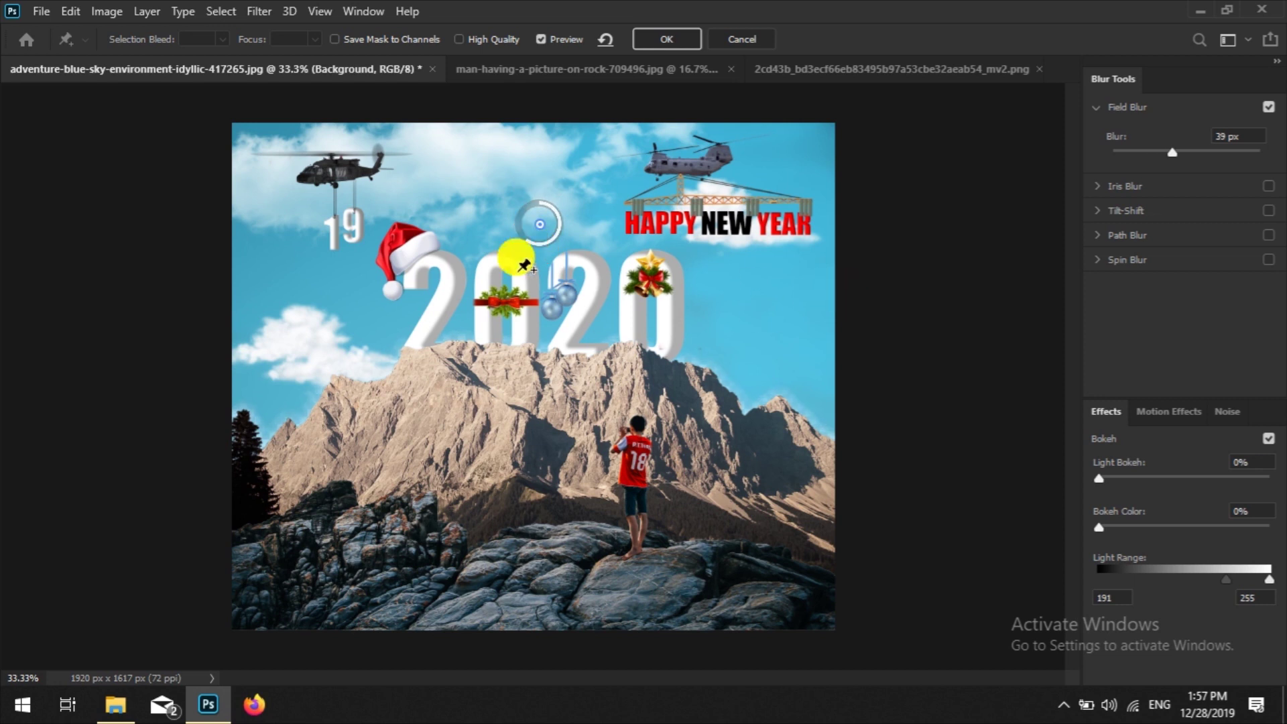
key("Return")
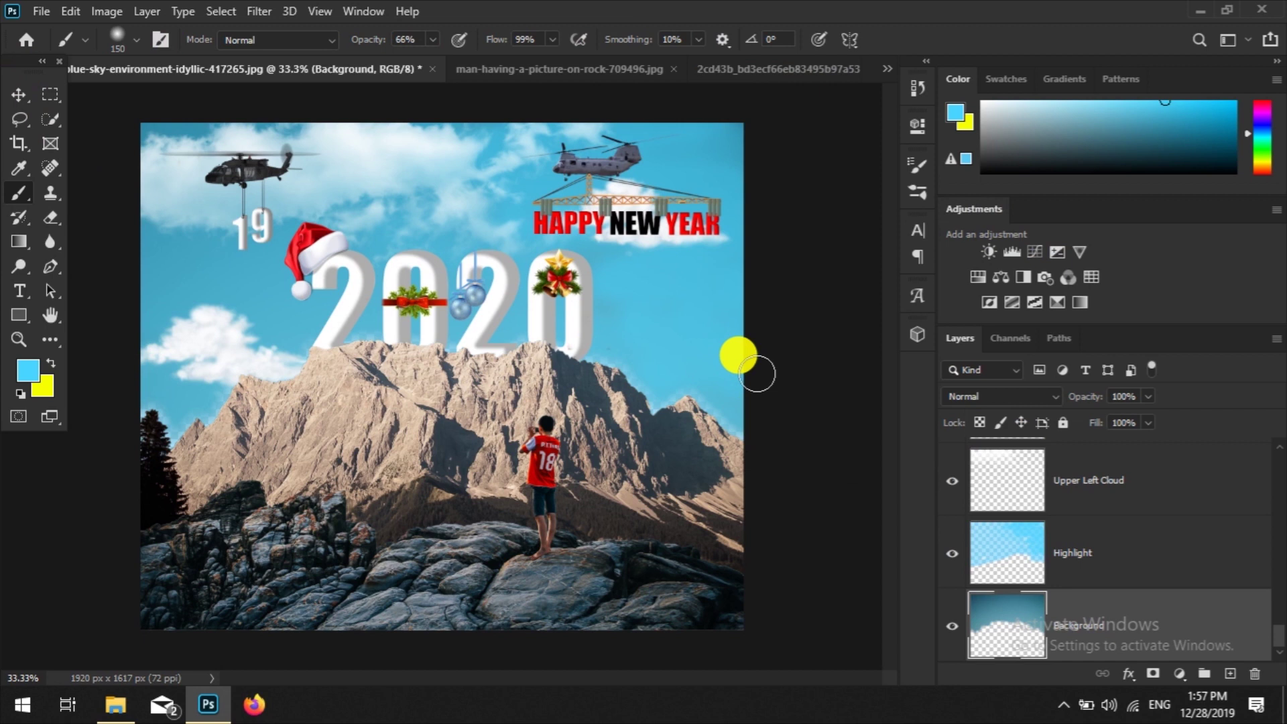
scroll(1126, 593, "up", 1)
scroll(1130, 598, "up", 5)
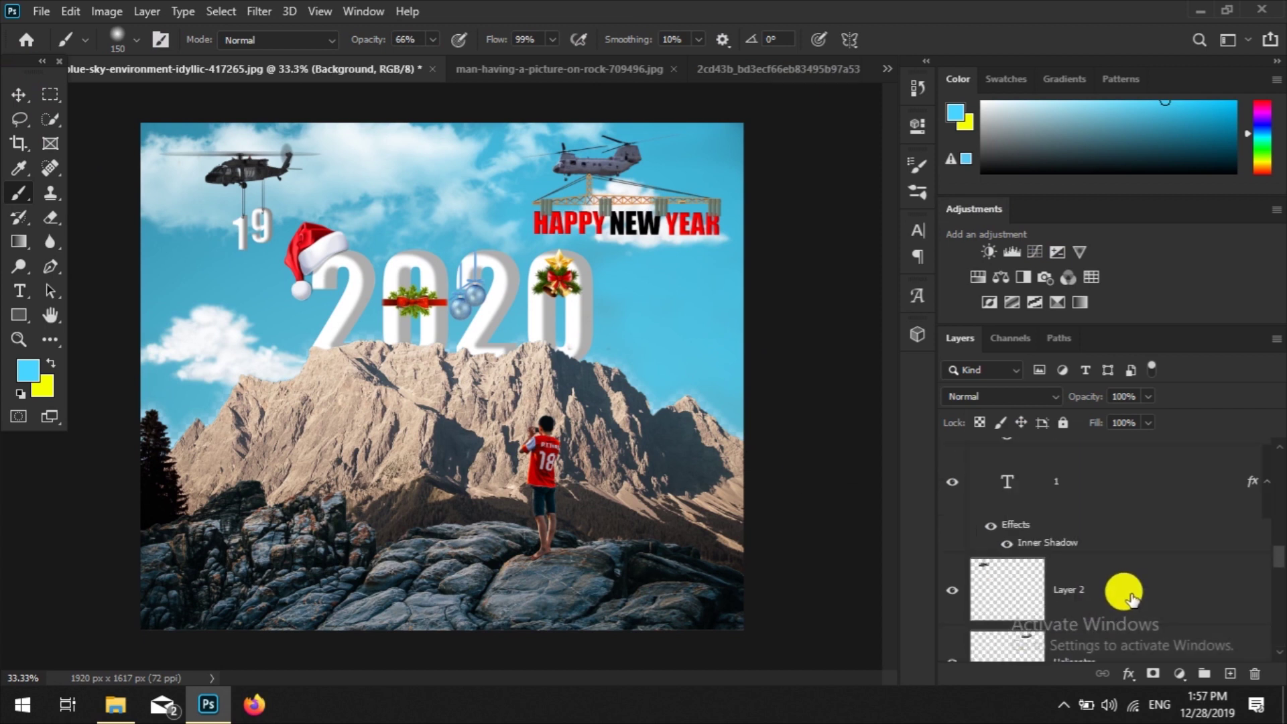
left_click(1112, 604)
Step: Set the Mountain layer's Brightness/Contrast to brightness 150 and contrast -24
left_click(124, 11)
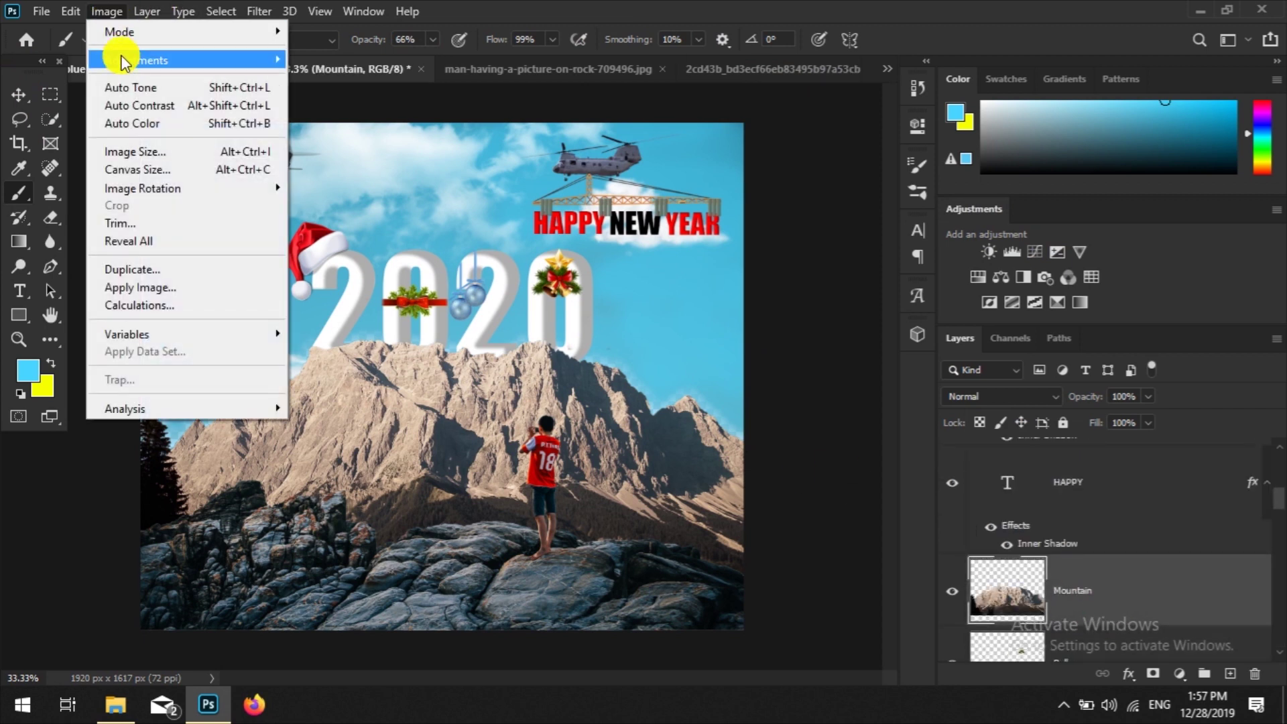
left_click(376, 57)
mouse_move(863, 181)
left_mouse_down()
mouse_move(776, 181)
mouse_move(1021, 189)
left_mouse_up()
mouse_move(844, 228)
left_mouse_down()
mouse_move(758, 221)
mouse_move(948, 230)
mouse_move(907, 223)
left_mouse_up()
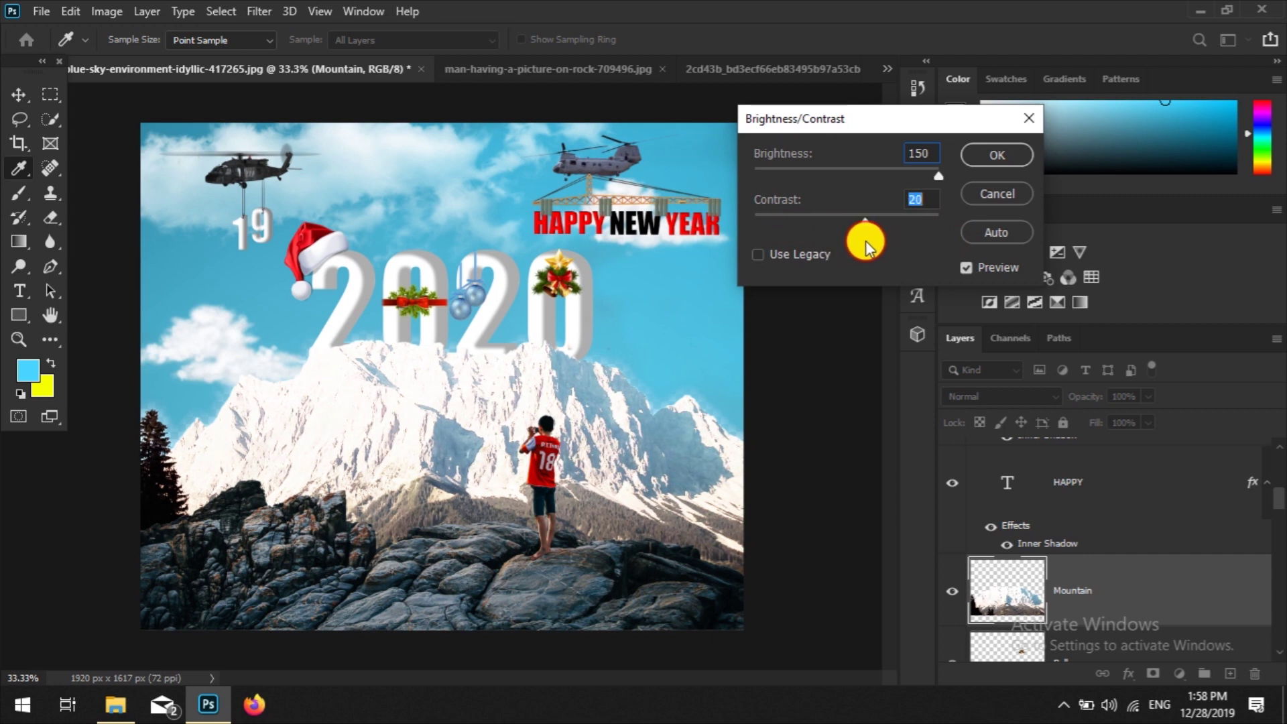
mouse_move(867, 246)
left_mouse_down()
mouse_move(767, 247)
mouse_move(721, 264)
mouse_move(952, 303)
mouse_move(805, 288)
left_mouse_up()
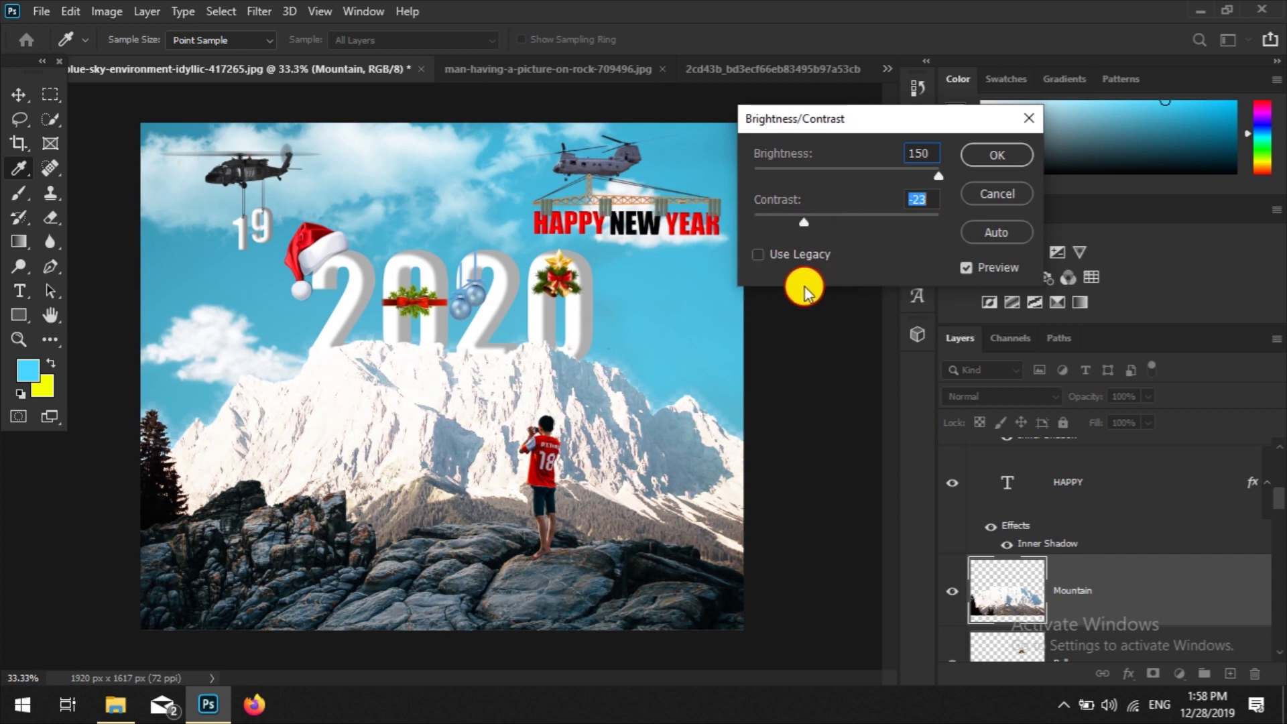
left_click_drag(935, 181, 943, 190)
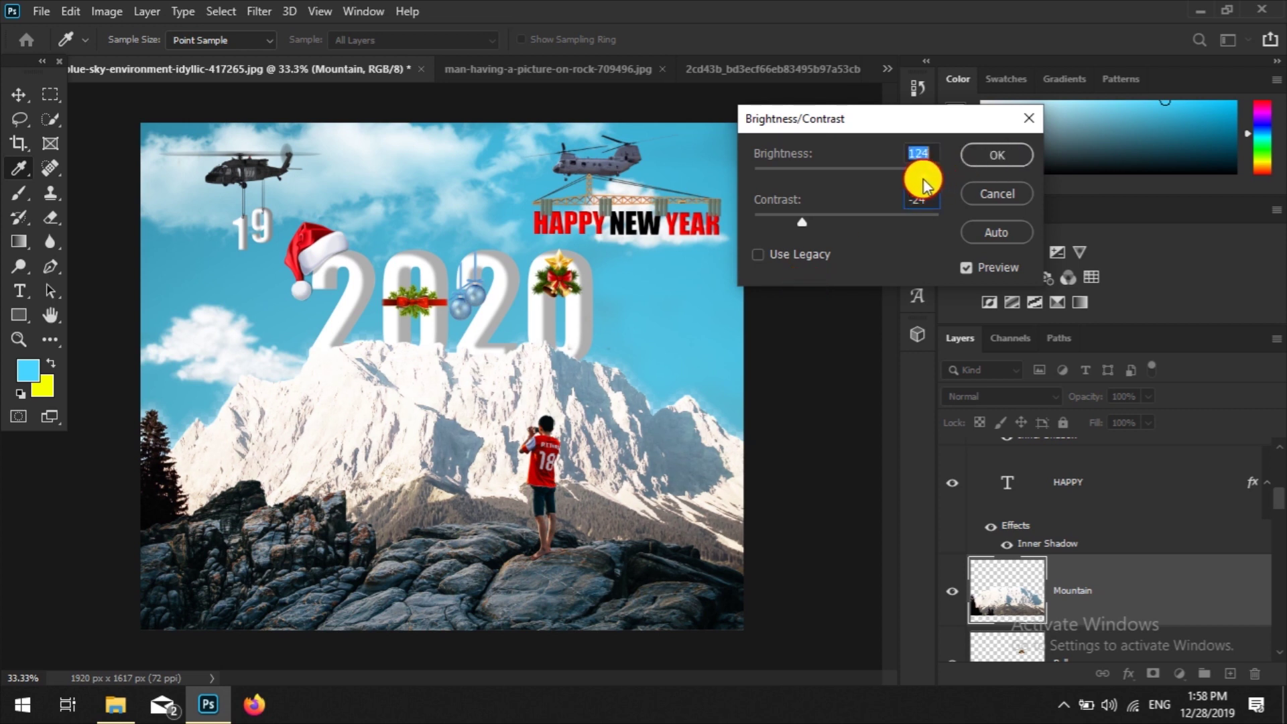
left_click(999, 156)
key("ctrl+minus")
key("ctrl+plus")
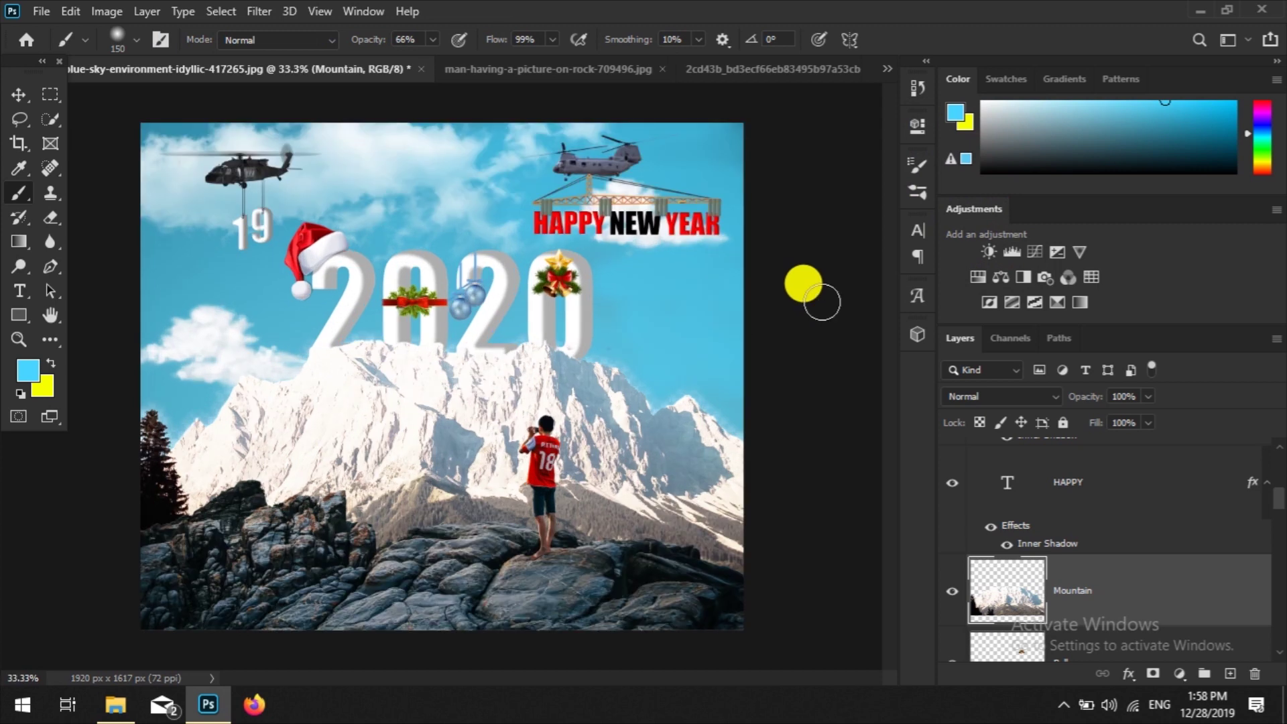
scroll(1104, 559, "down", 2)
scroll(1106, 583, "down", 2)
Step: Brighten Layer 1's rocky foreground to brightness 70 with contrast 52
left_click(1109, 513)
left_click(107, 11)
left_click(322, 51)
mouse_move(847, 173)
left_mouse_down()
mouse_move(921, 201)
mouse_move(815, 233)
left_mouse_up()
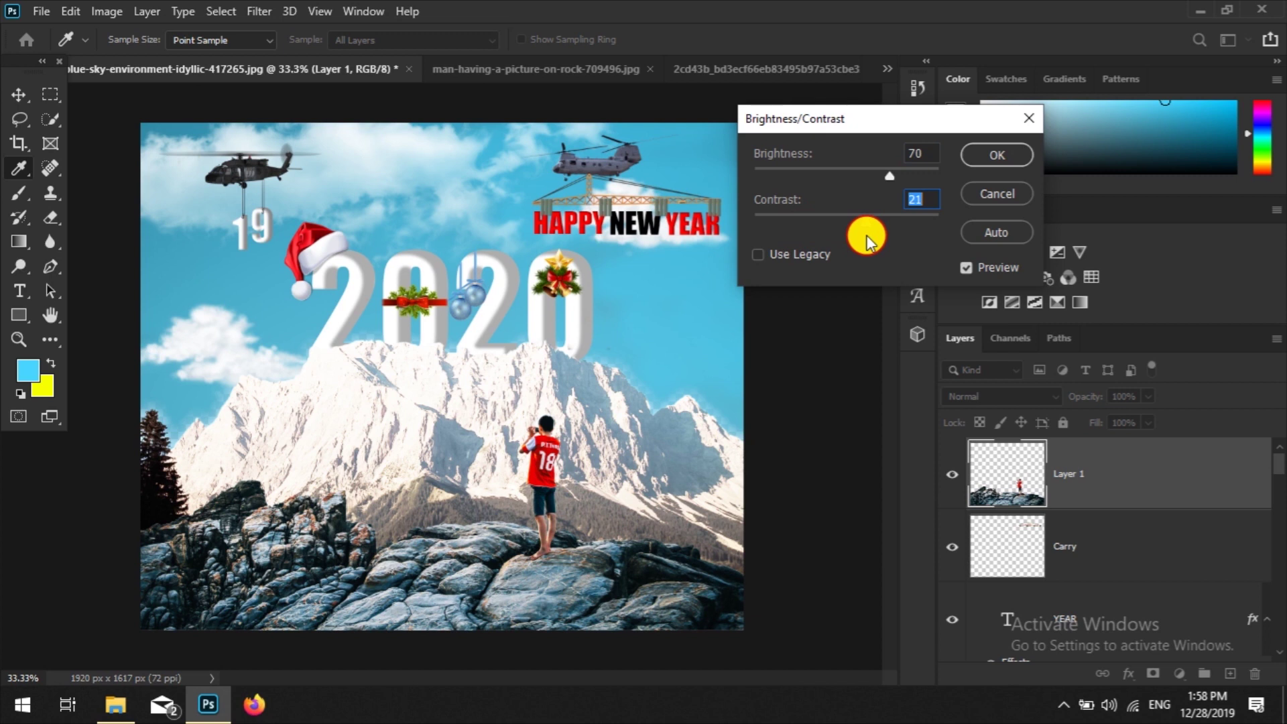
mouse_move(913, 252)
left_mouse_down()
mouse_move(793, 253)
mouse_move(894, 265)
left_mouse_up()
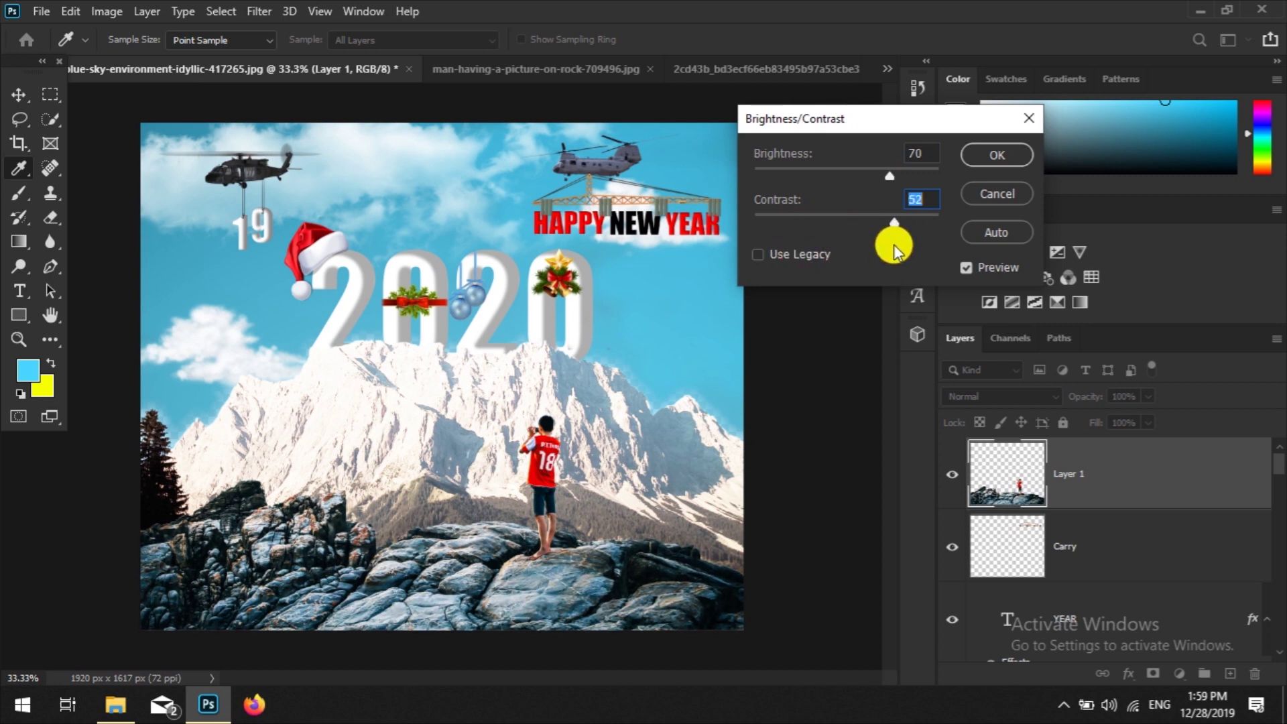
left_click(997, 156)
key("b")
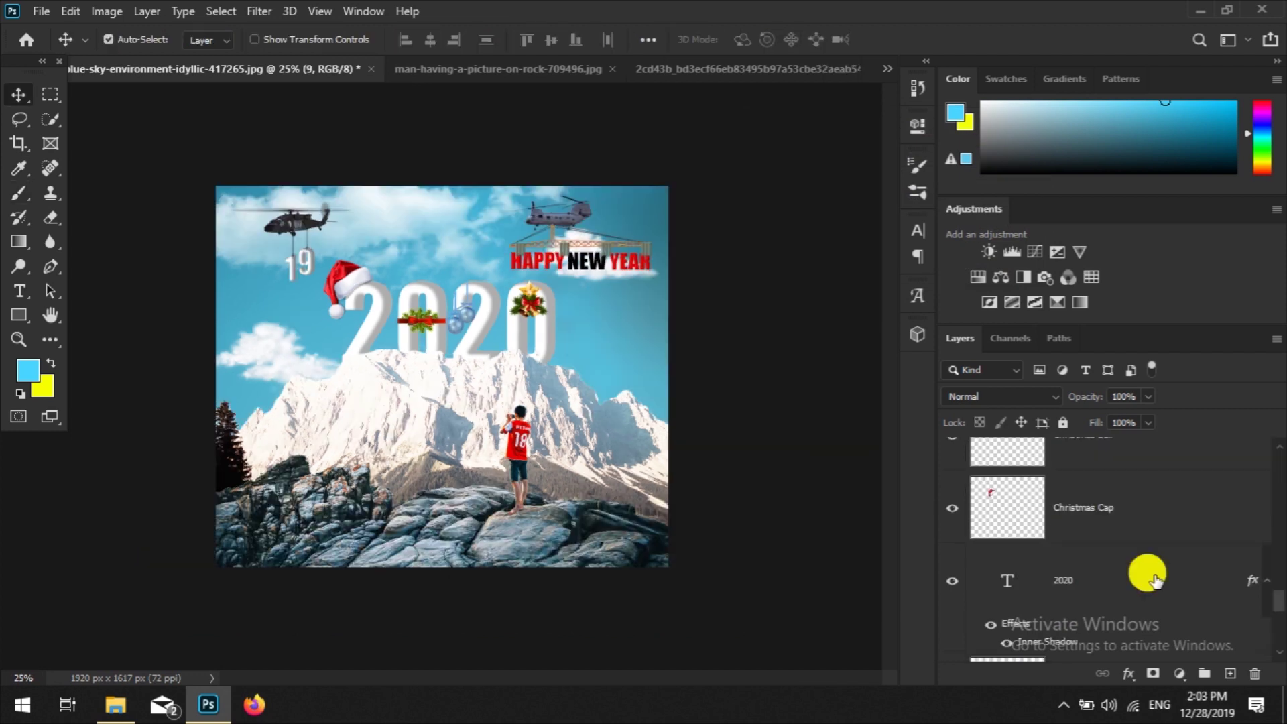
scroll(1149, 575, "up", 3)
scroll(1120, 552, "up", 2)
scroll(1129, 575, "up", 3)
scroll(1132, 580, "up", 2)
scroll(1130, 582, "down", 3)
scroll(1128, 583, "down", 3)
left_click(561, 217)
Step: Give the Helicopter layer brightness -78 and contrast 44
left_click(108, 12)
left_click(335, 59)
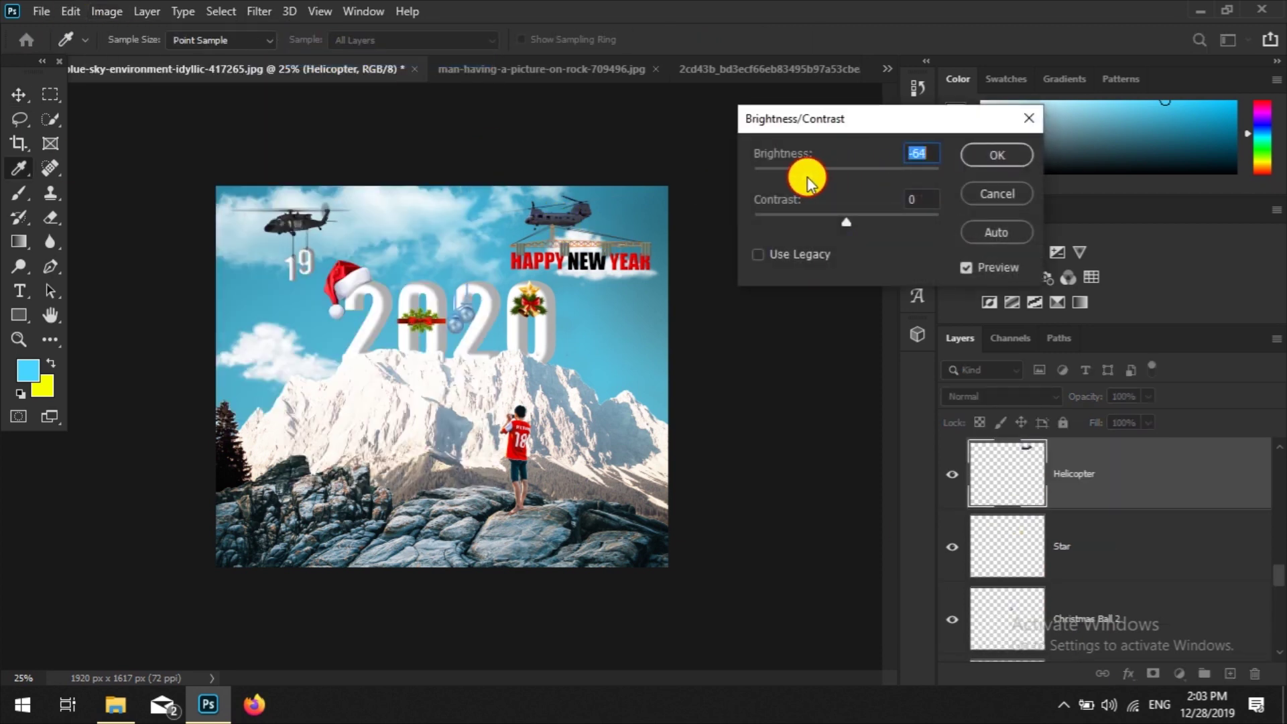
left_click_drag(804, 180, 799, 177)
left_click_drag(847, 222, 887, 224)
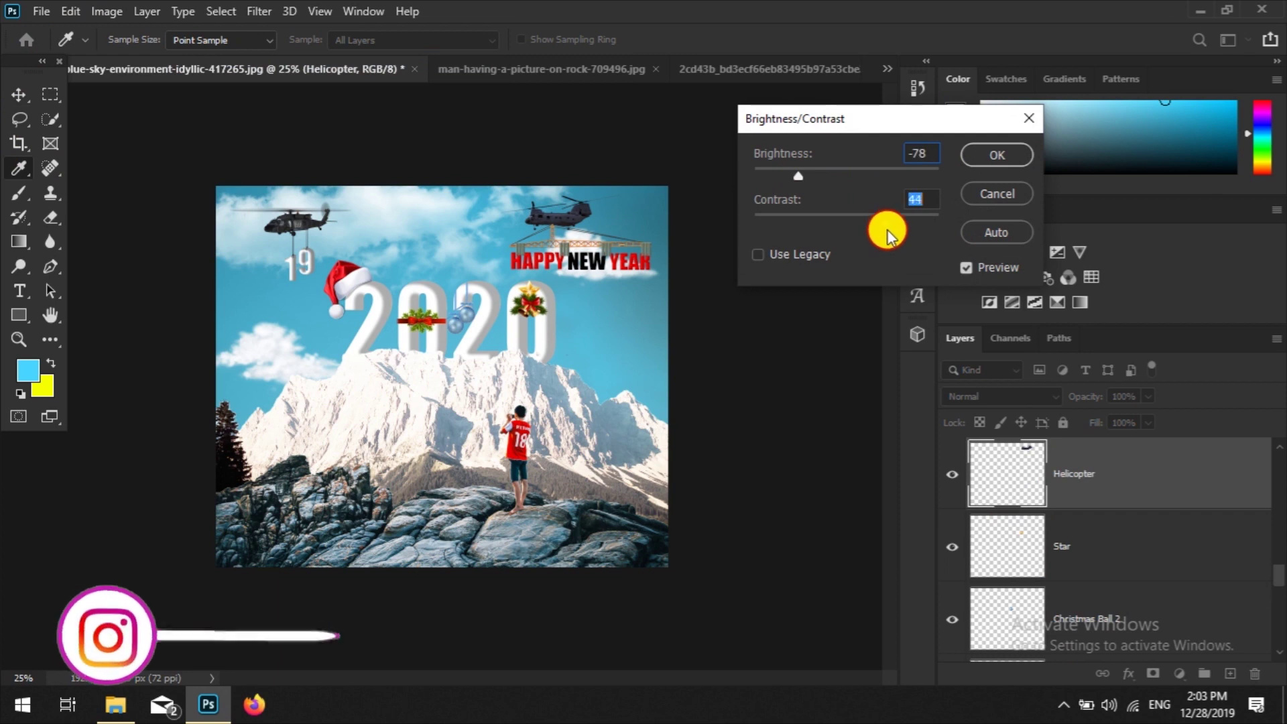
key("Return")
key("v")
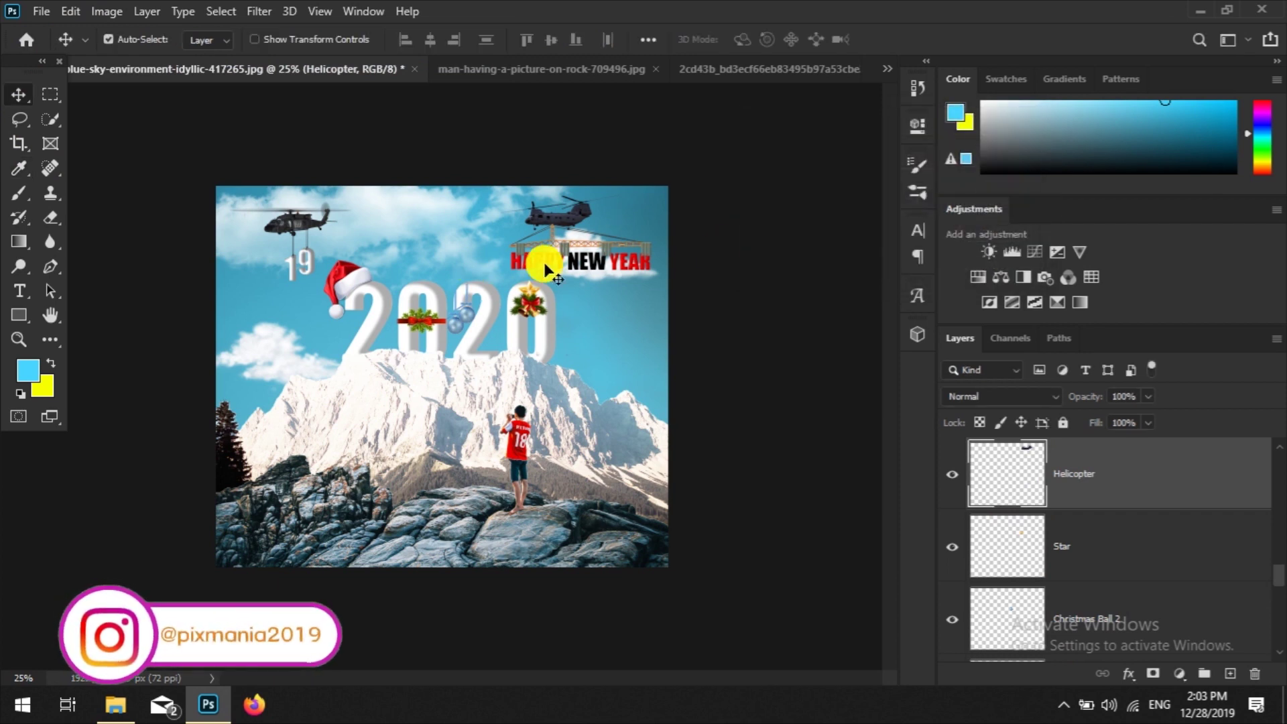
left_click(566, 247)
scroll(1086, 531, "up", 2)
scroll(1137, 551, "up", 2)
scroll(1138, 551, "up", 2)
scroll(1103, 533, "up", 2)
scroll(1099, 529, "up", 2)
scroll(1093, 530, "up", 2)
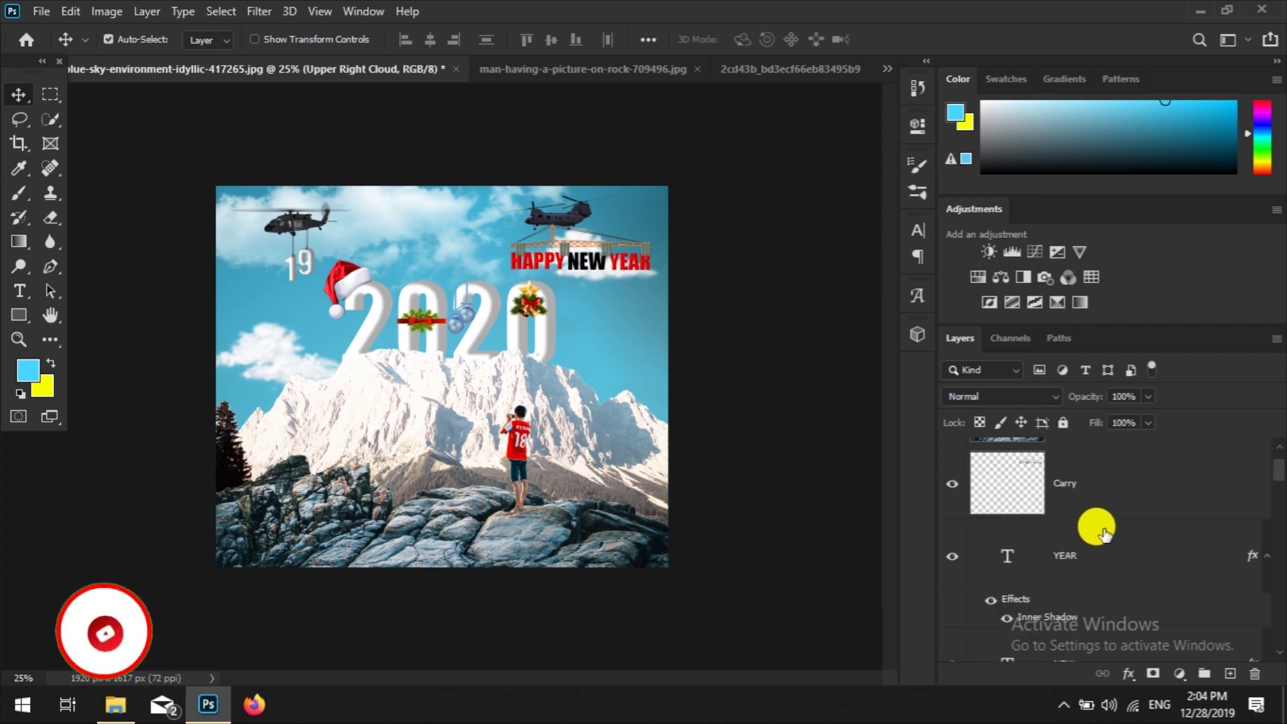
scroll(1079, 556, "up", 1)
Step: Lower the Carry layer's brightness to -28
left_click(1086, 533)
left_click(107, 11)
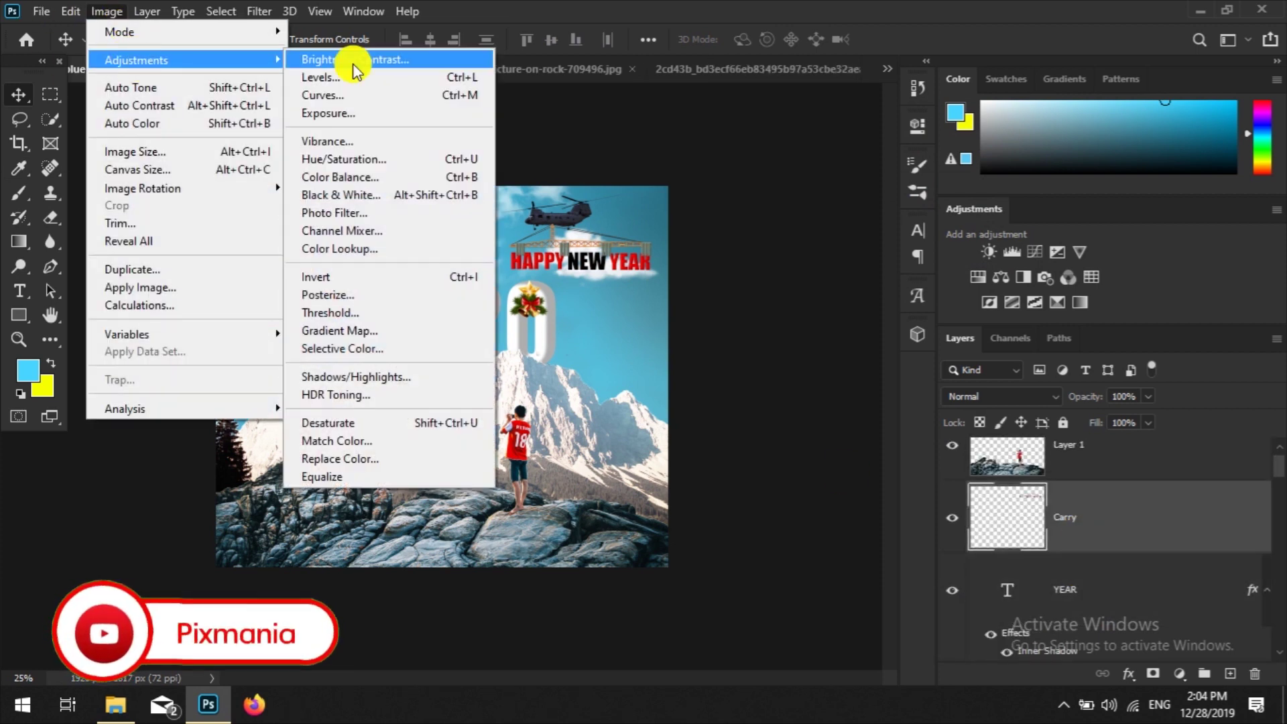
left_click(362, 57)
left_click_drag(822, 176, 836, 194)
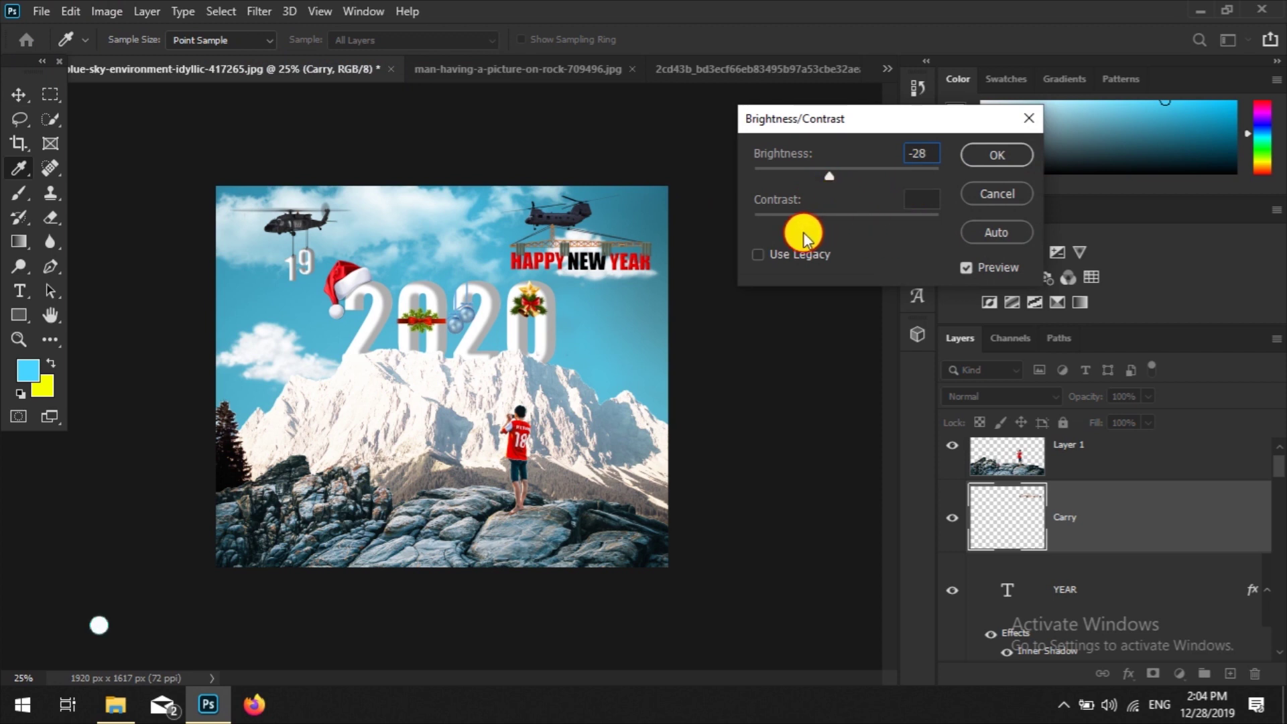
left_click(1006, 155)
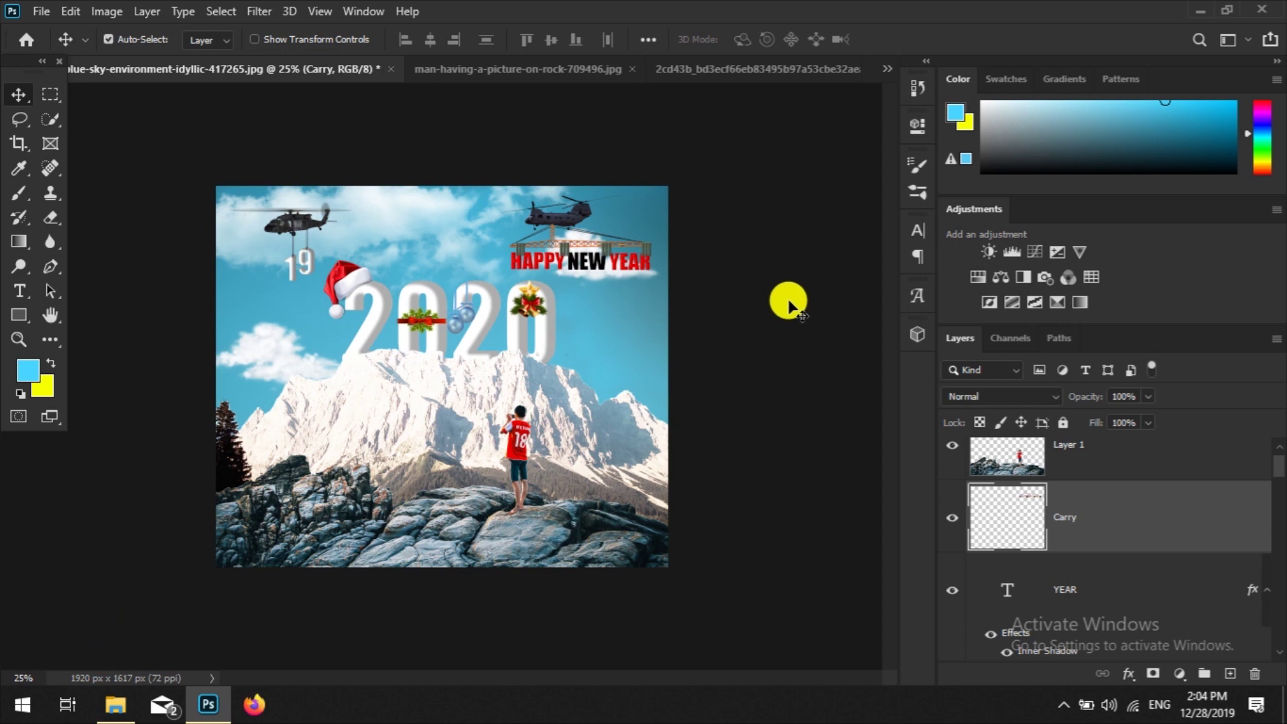
left_click(42, 11)
Step: Bring the 4-2-white-snow-png image in as a layer named Snow and position it
left_click(47, 45)
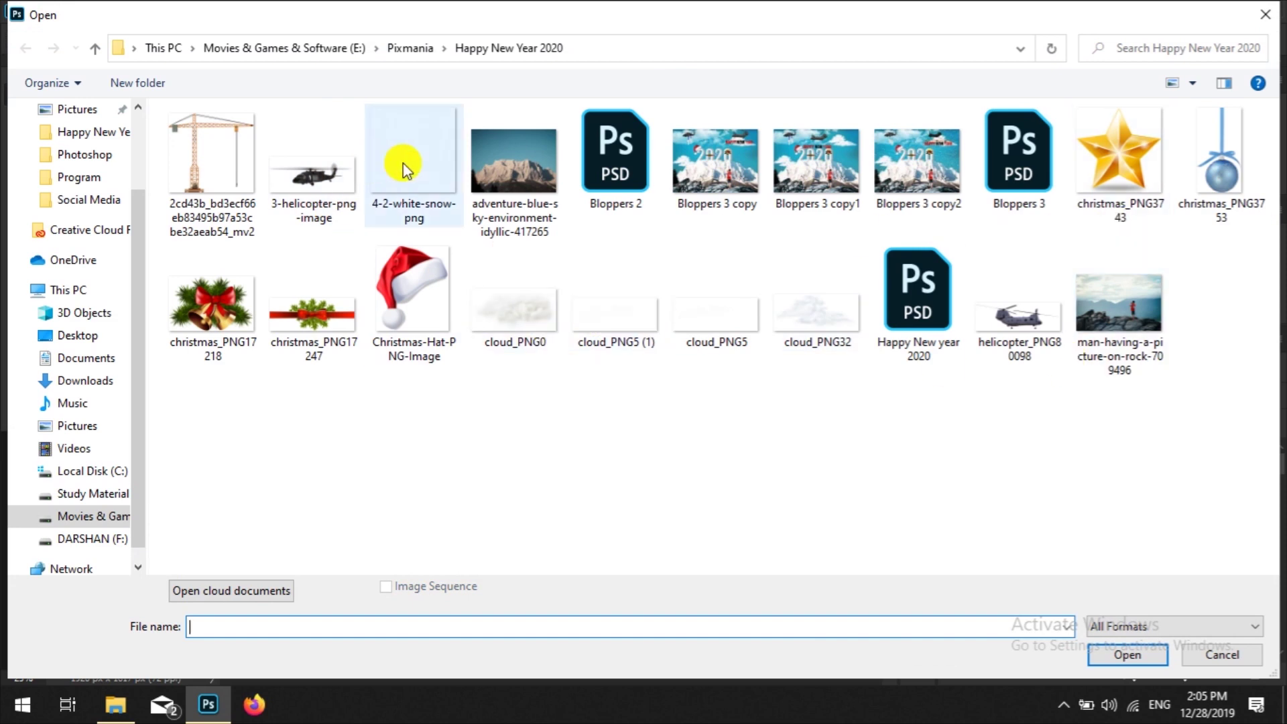
double_click(413, 162)
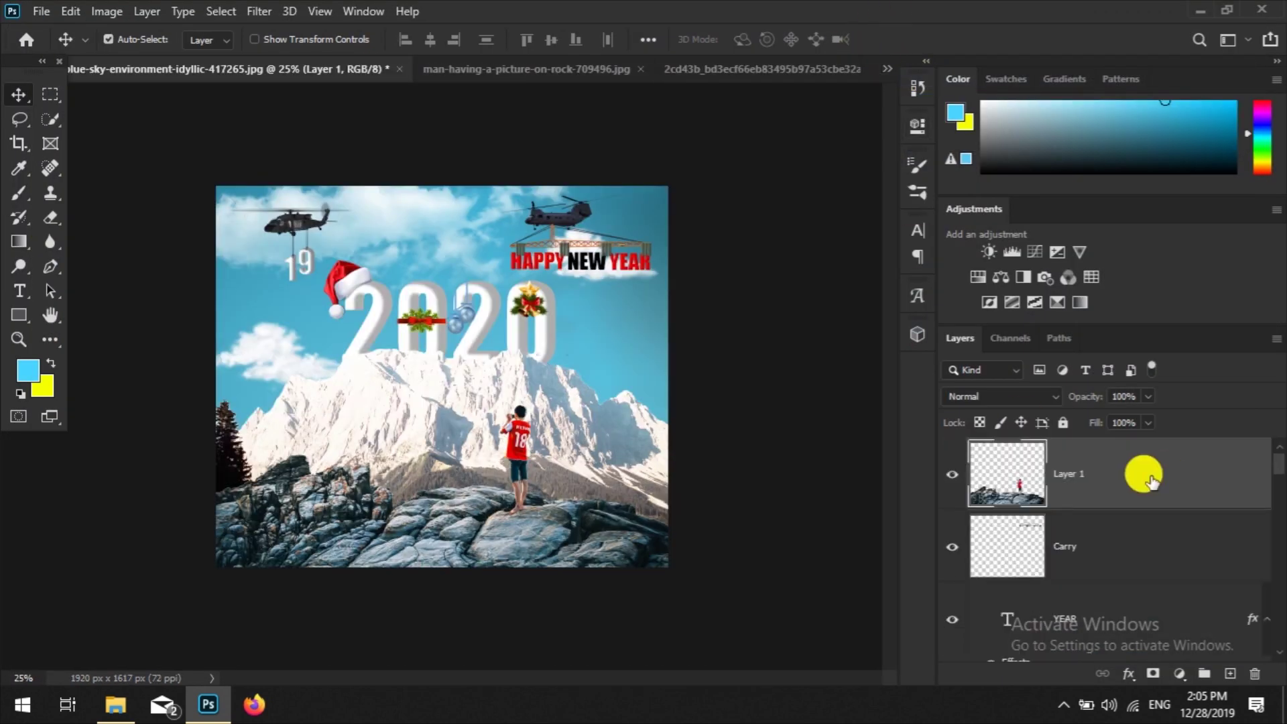
left_click_drag(873, 27, 1099, 476)
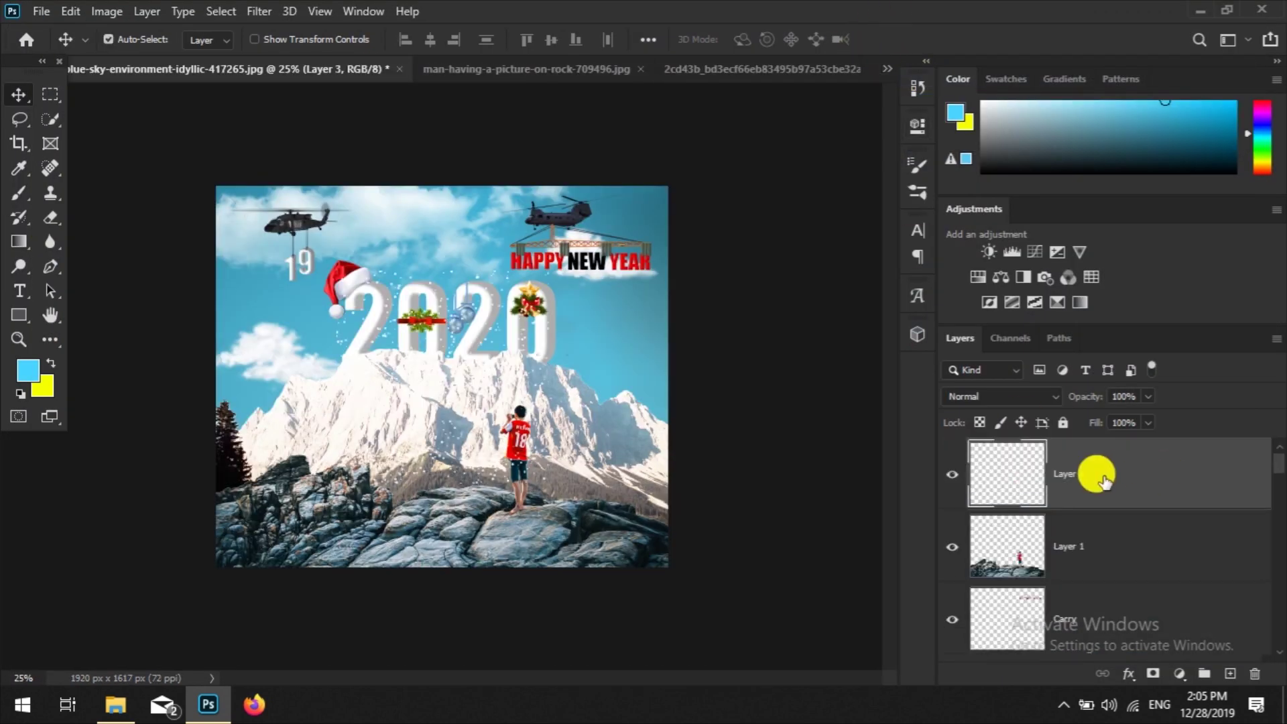
type("Snow")
key("Return")
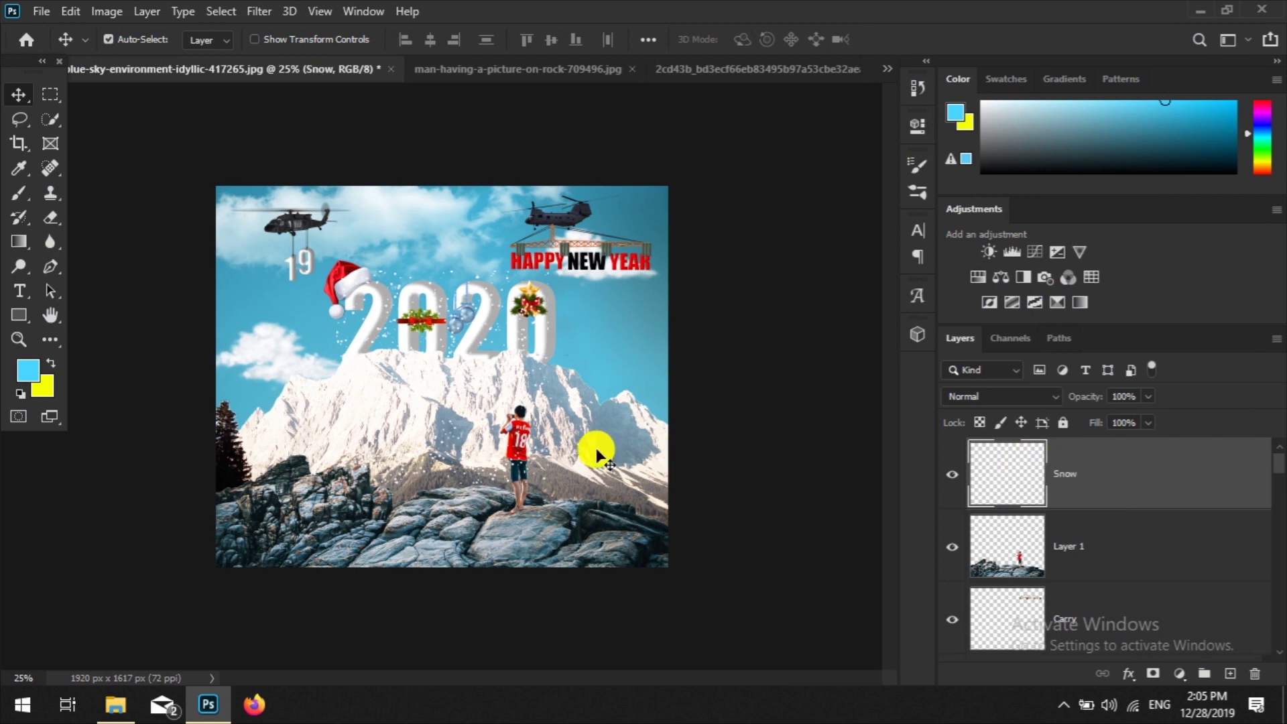
key("ctrl+t")
left_click_drag(452, 405, 332, 321)
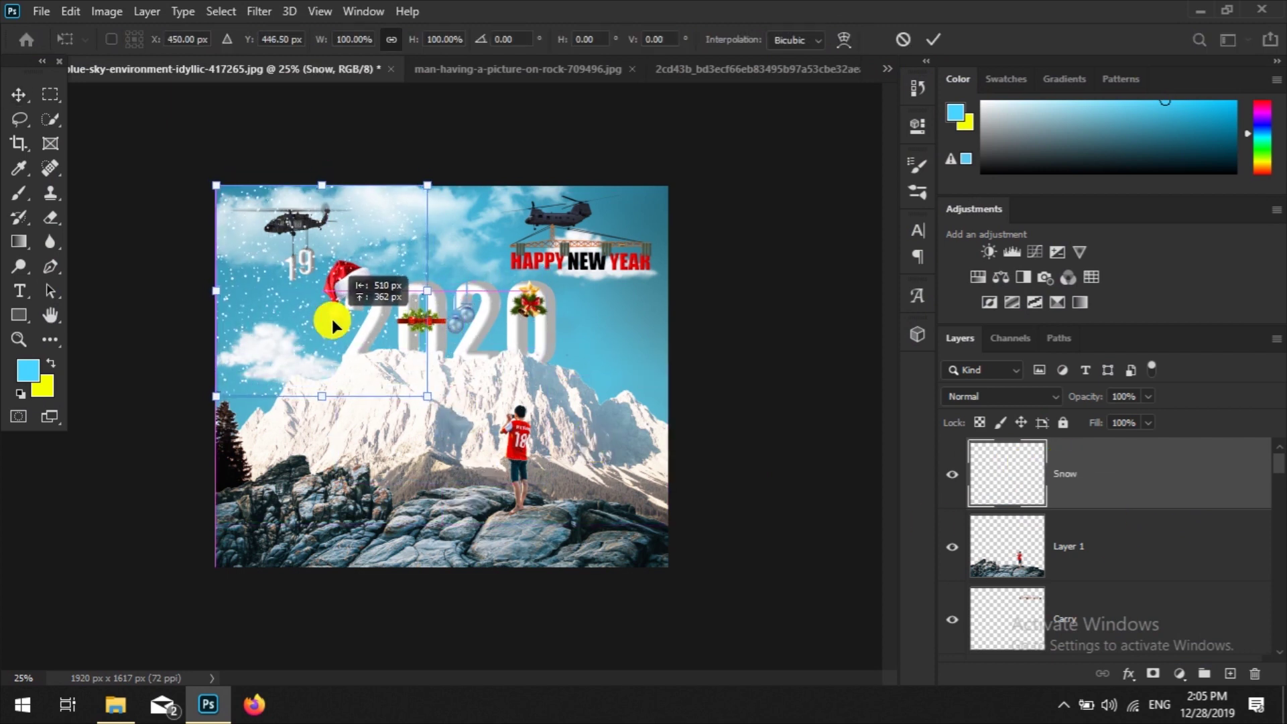
left_click(1120, 488)
Step: Reposition the Snow copy layer to another part of the canvas
left_click_drag(308, 400, 317, 481)
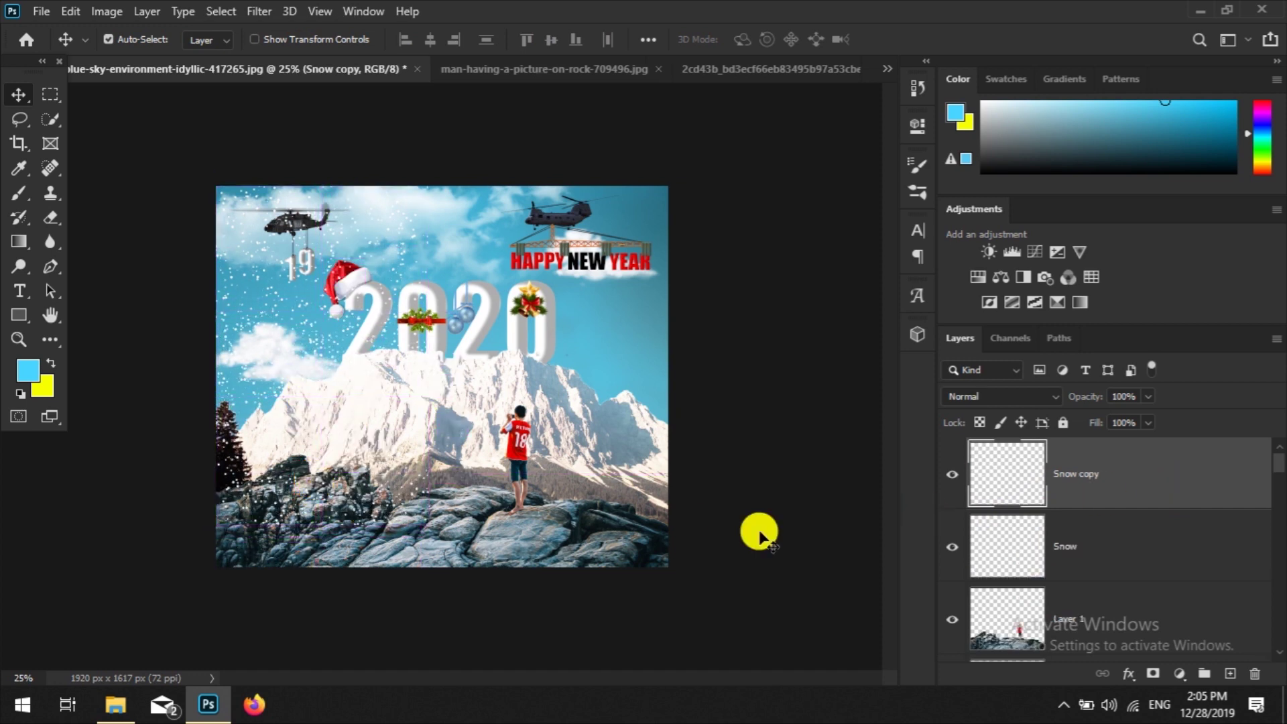
key("ctrl+t")
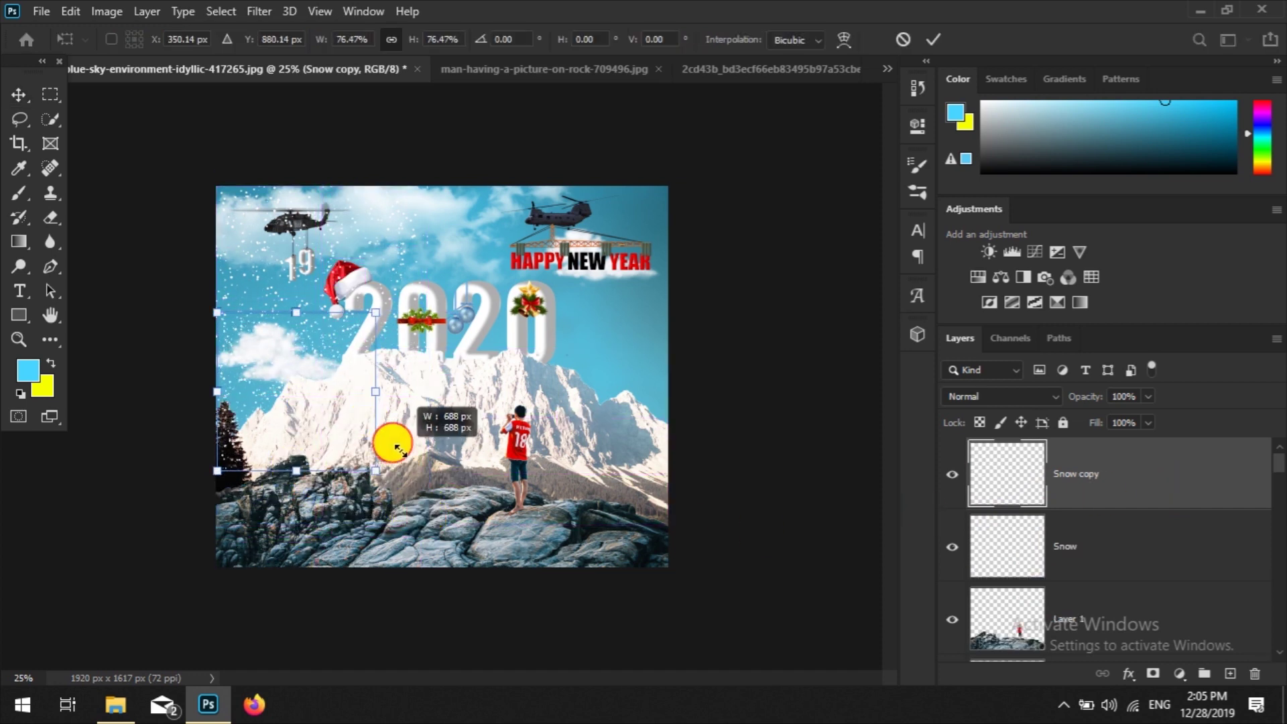
left_click_drag(393, 451, 293, 406)
key("Return")
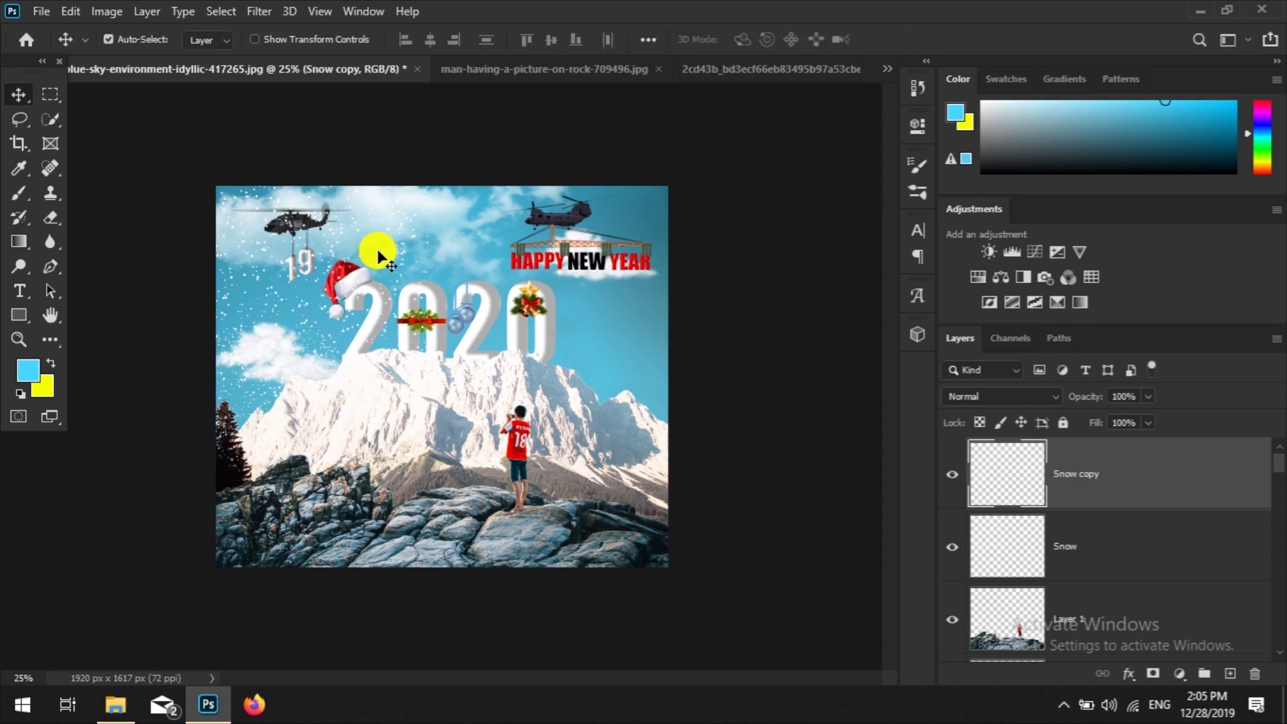
key("ctrl+plus")
left_click(292, 413)
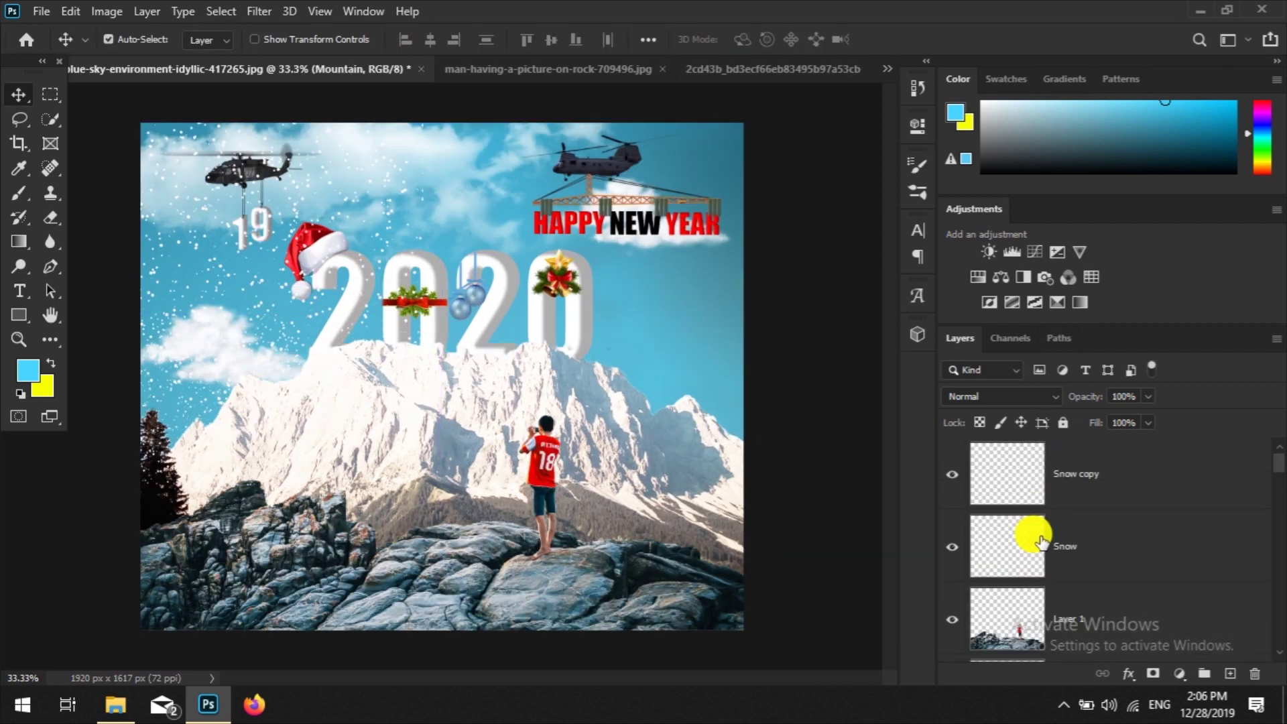
left_click(1100, 445)
key("ctrl+t")
left_click_drag(225, 461, 307, 423)
key("Return")
Step: Move Layer 1 above both snow layers and shrink the Snow layer to about 87%
left_click_drag(1106, 523, 1098, 654)
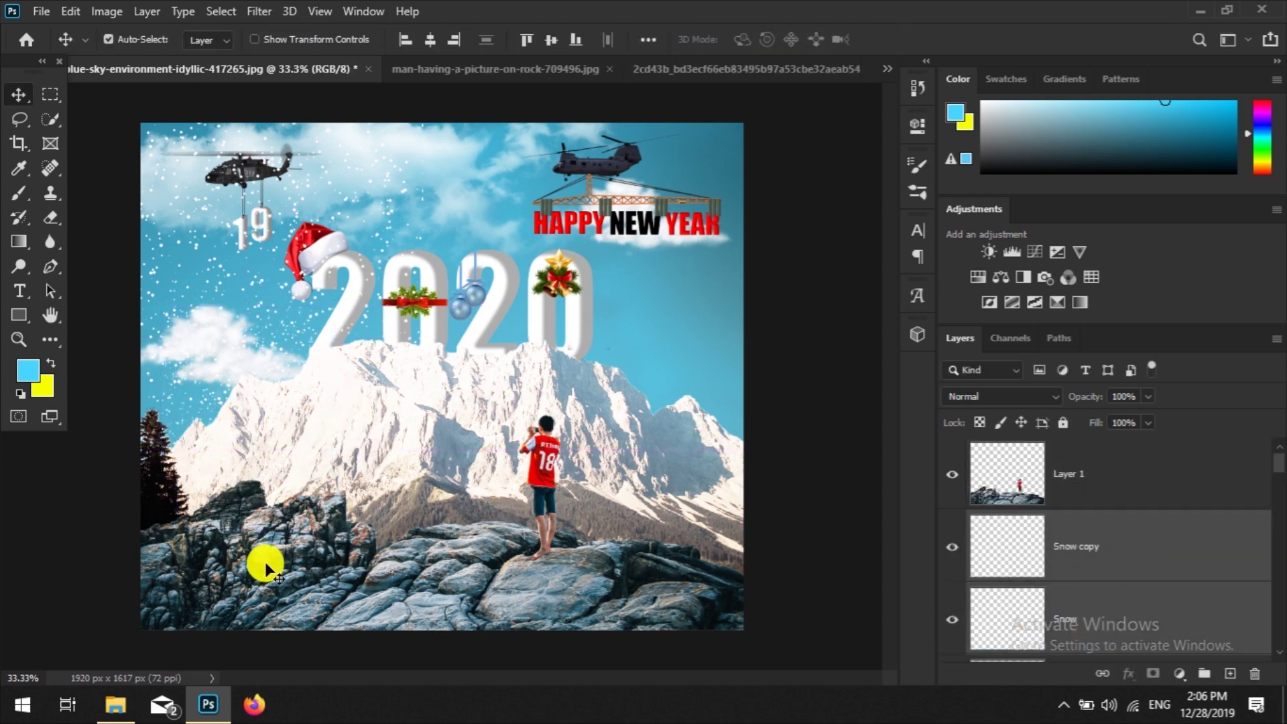
left_click(1100, 594)
key("ctrl+t")
left_click_drag(422, 404, 388, 368)
key("Return")
Step: Move the Snow layer upward over the sky, nudging it slightly right
left_click(1064, 703)
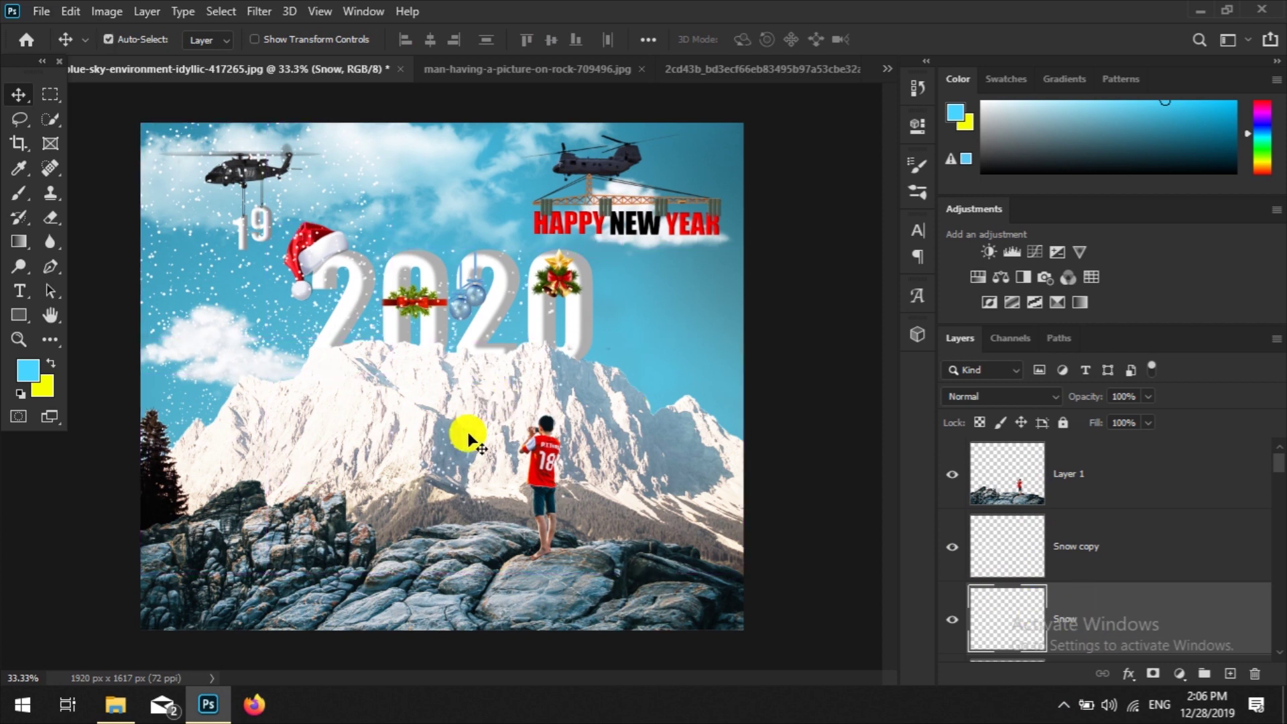
key("ctrl+t")
mouse_move(463, 441)
left_mouse_down()
mouse_move(473, 317)
mouse_move(526, 325)
left_mouse_up()
mouse_move(494, 367)
left_mouse_down()
mouse_move(566, 380)
mouse_move(513, 447)
mouse_move(531, 514)
left_mouse_up()
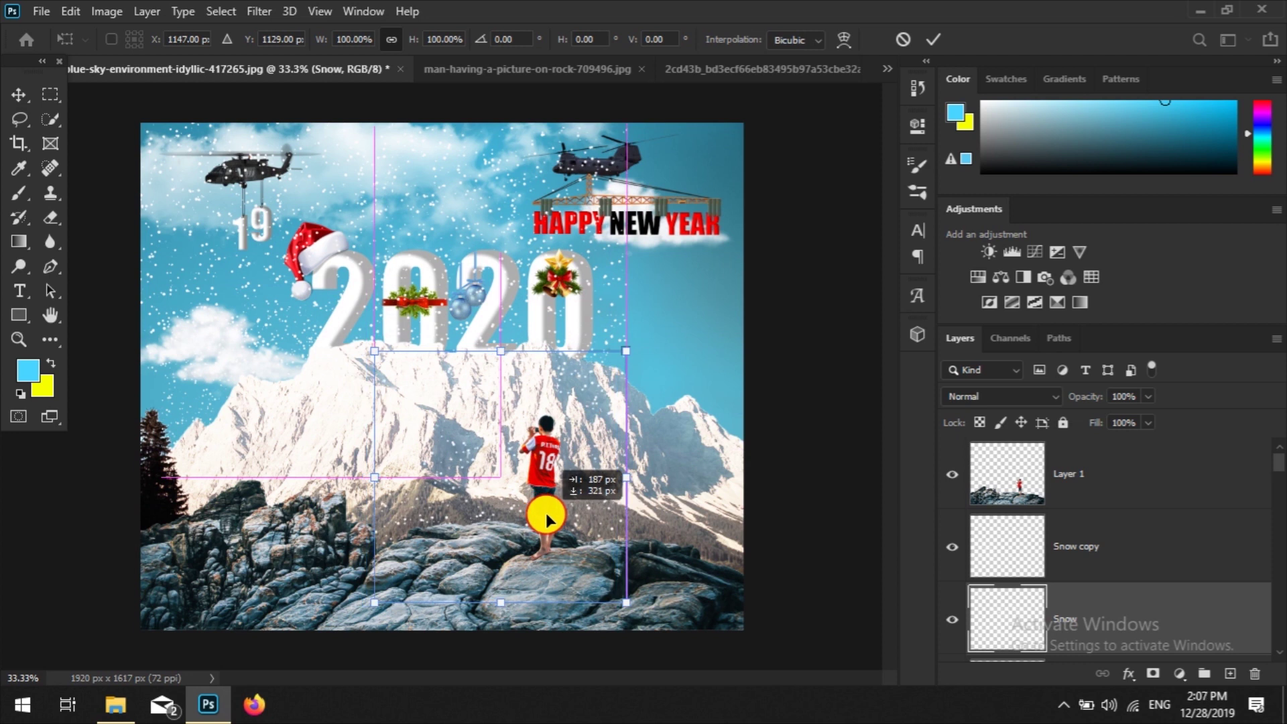
left_click_drag(532, 514, 547, 519)
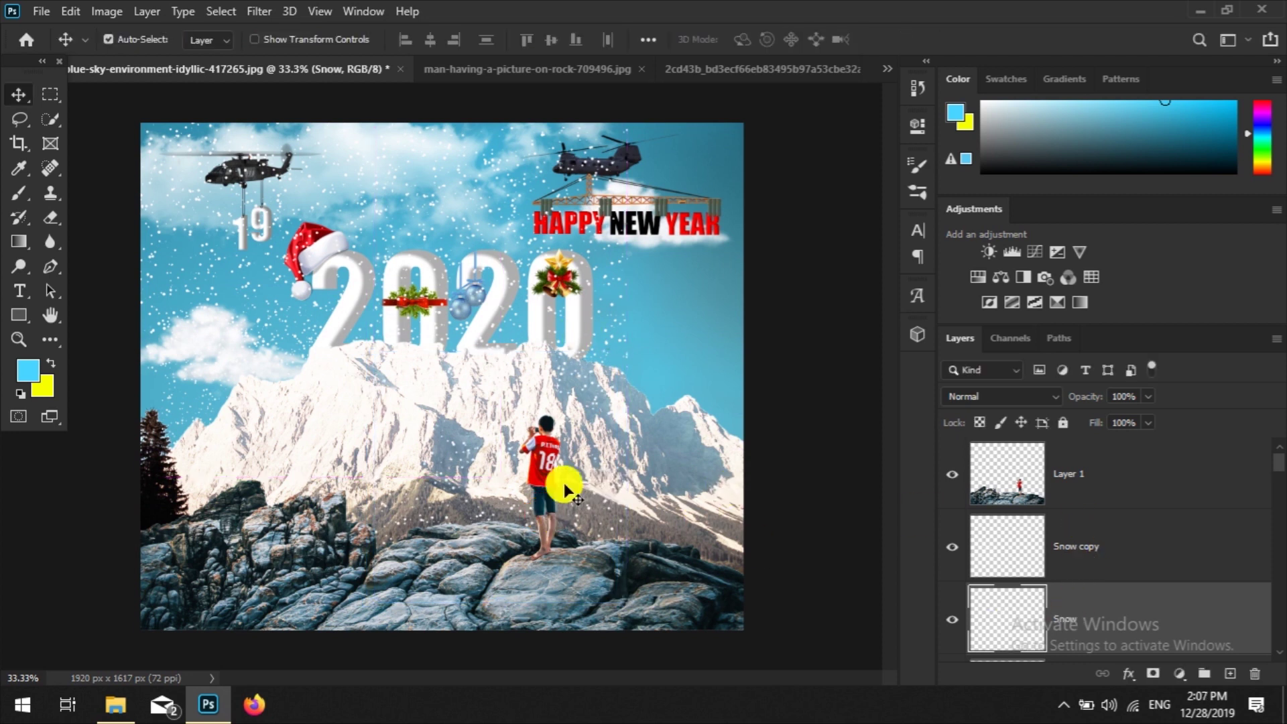
left_click(527, 413)
Step: Move the Snow layer down over the lower-right part of the picture
left_click(1015, 508)
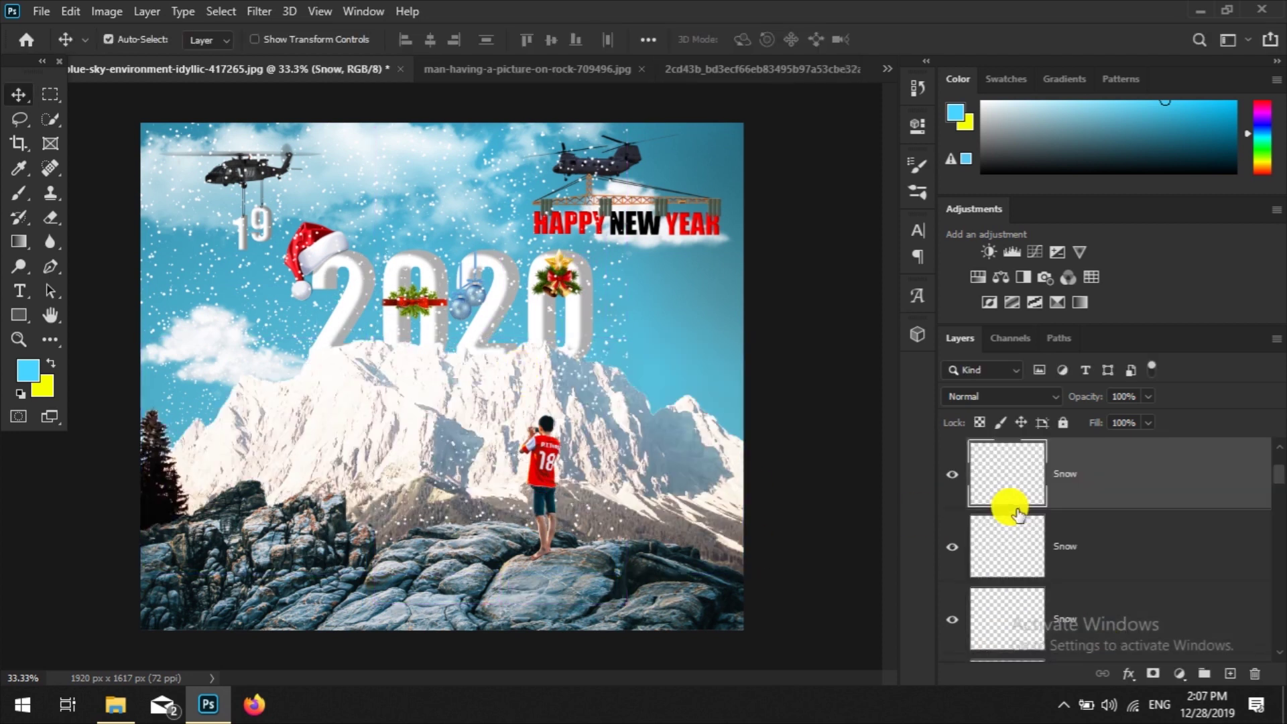
key("ctrl+t")
left_click_drag(441, 374, 782, 247)
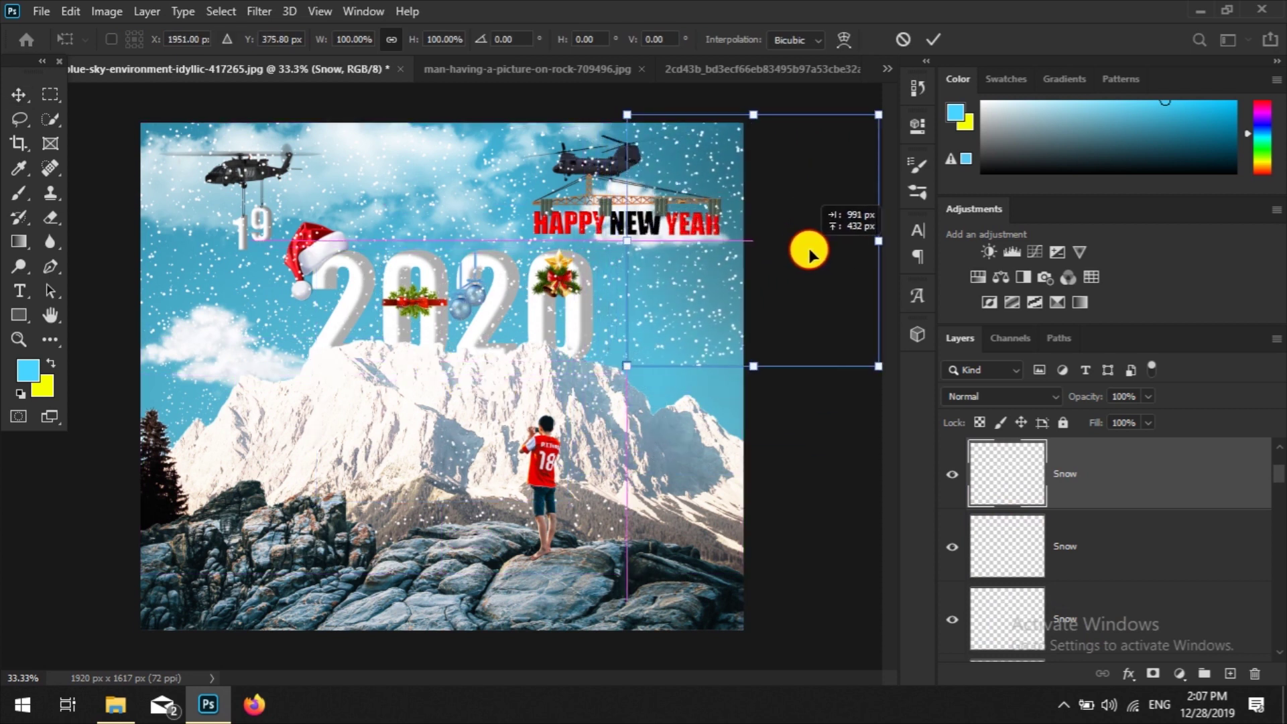
left_click_drag(781, 247, 811, 253)
left_click_drag(712, 311, 782, 474)
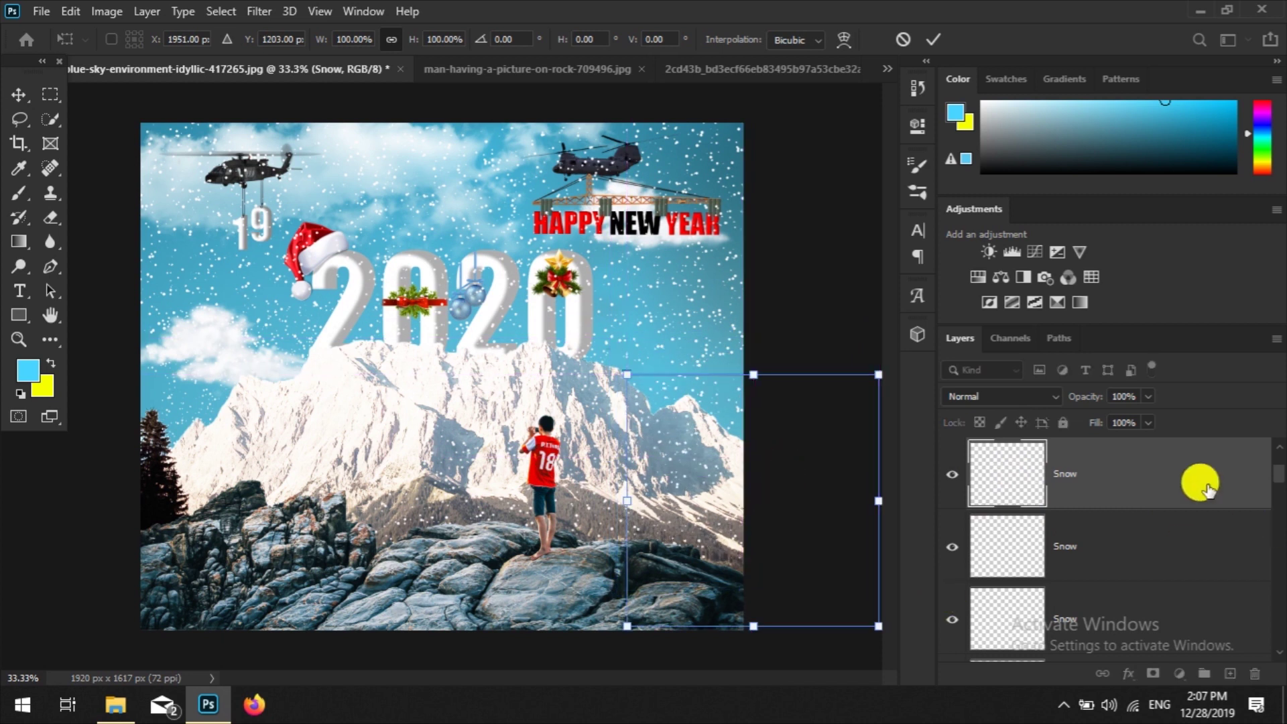
key("Return")
left_click(179, 410)
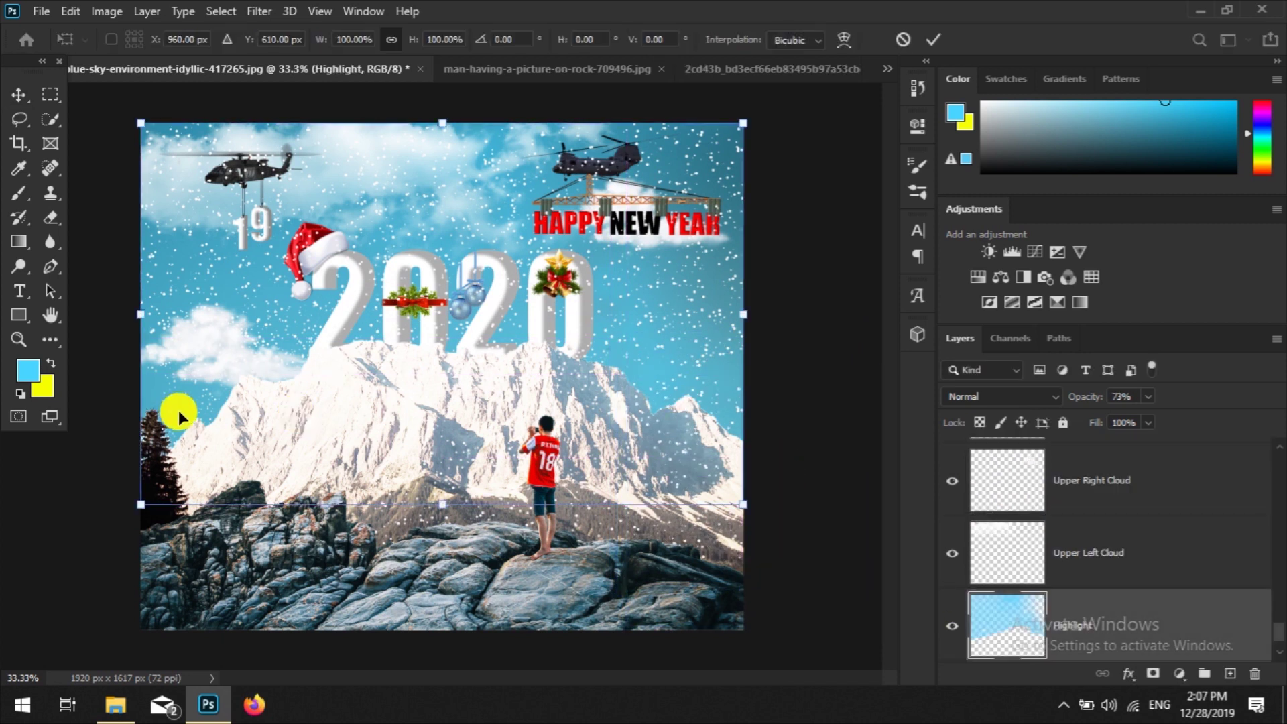
left_click(1112, 545)
scroll(1133, 556, "up", 2)
scroll(1133, 556, "up", 5)
scroll(1128, 546, "down", 2)
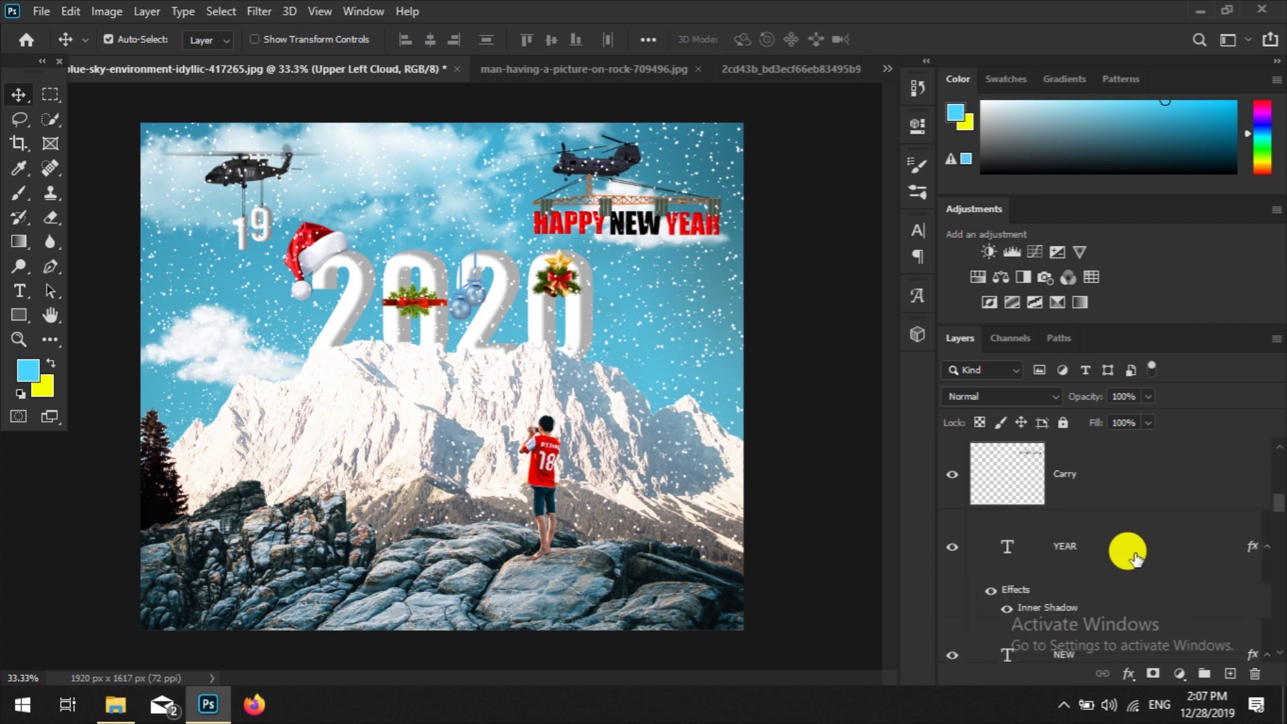
scroll(1129, 545, "up", 3)
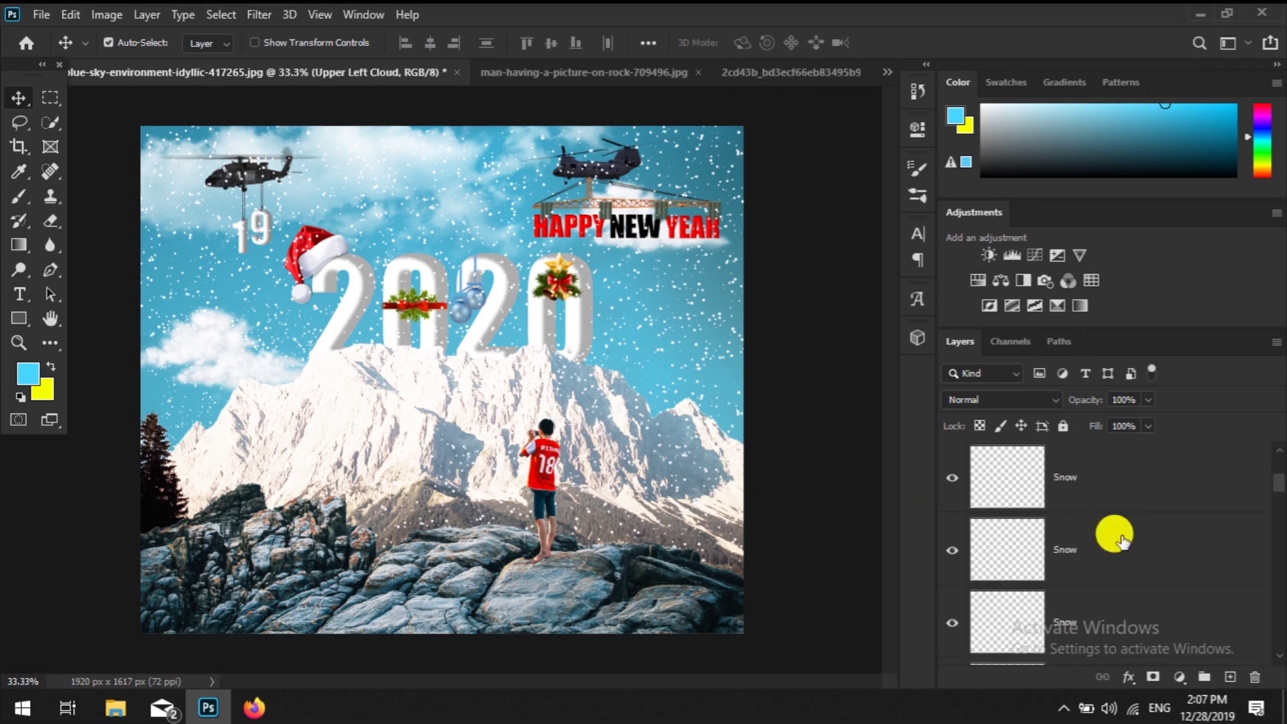
left_click(1133, 566, "ctrl")
Step: Duplicate the Snow layer and pick an option from its layer menu
key("ctrl+j")
scroll(1173, 533, "up", 1)
scroll(1135, 546, "down", 2)
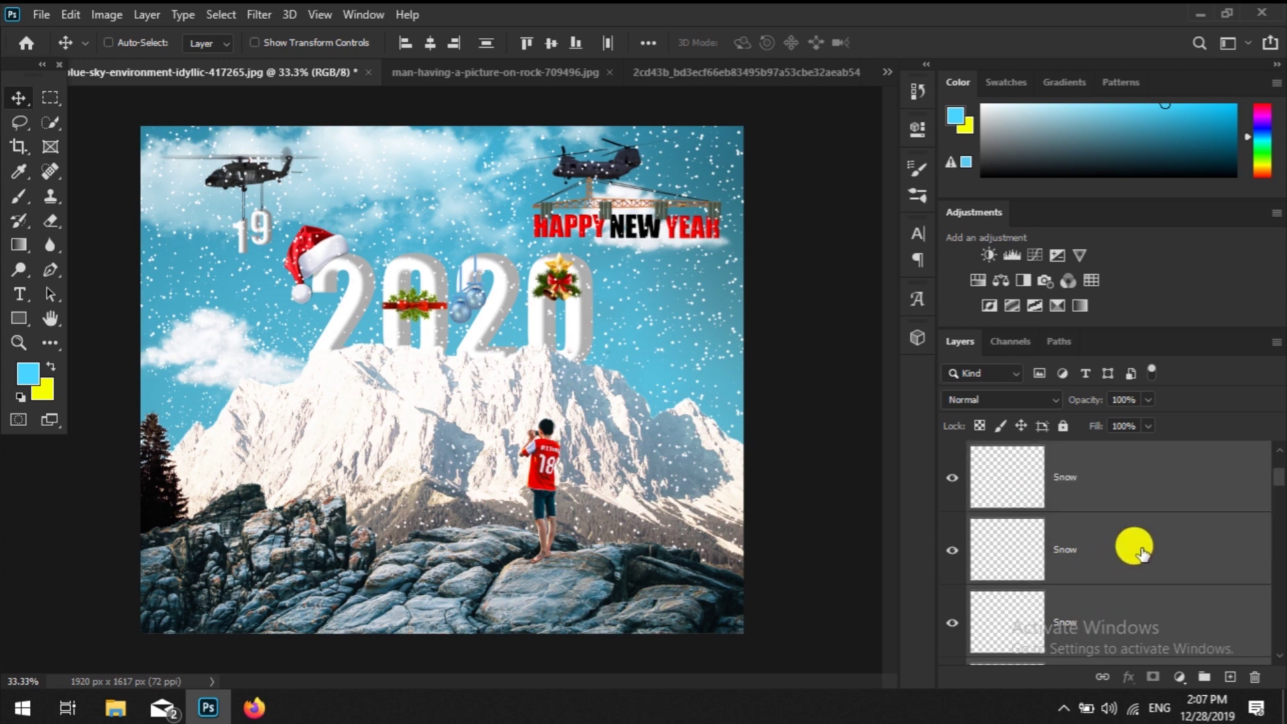
scroll(1140, 550, "up", 2)
right_click(1142, 553)
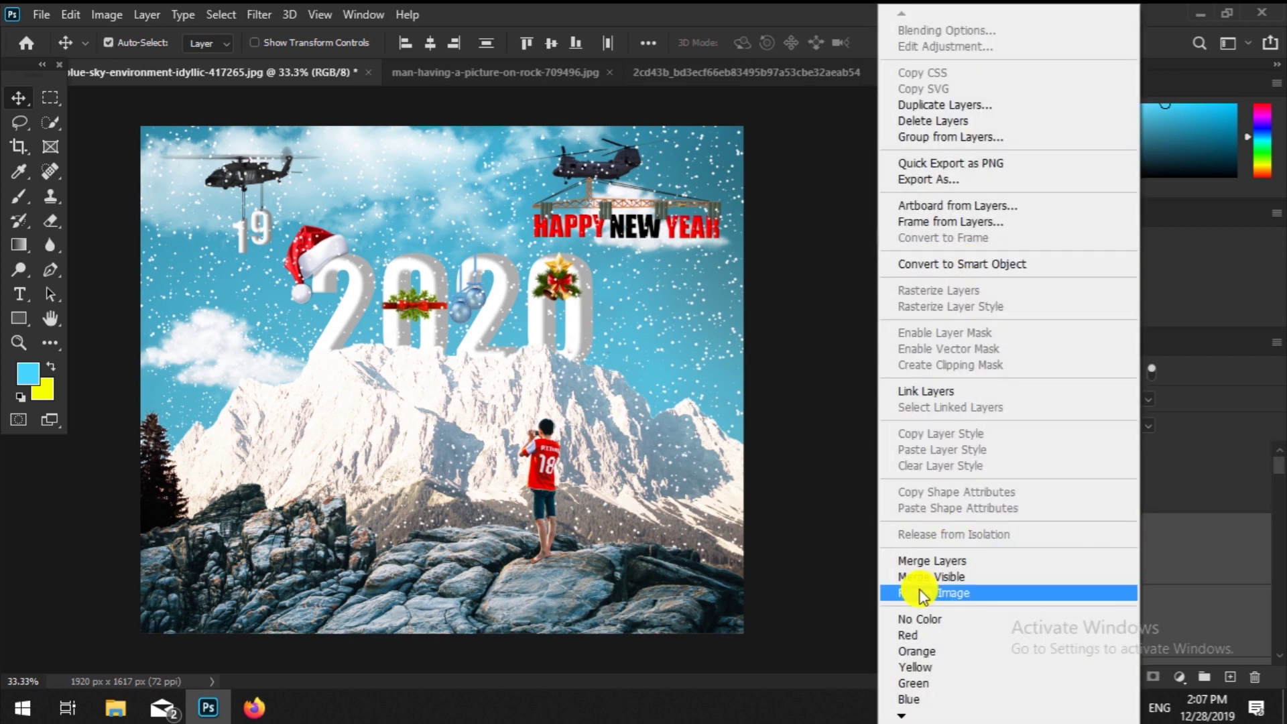
left_click(921, 584)
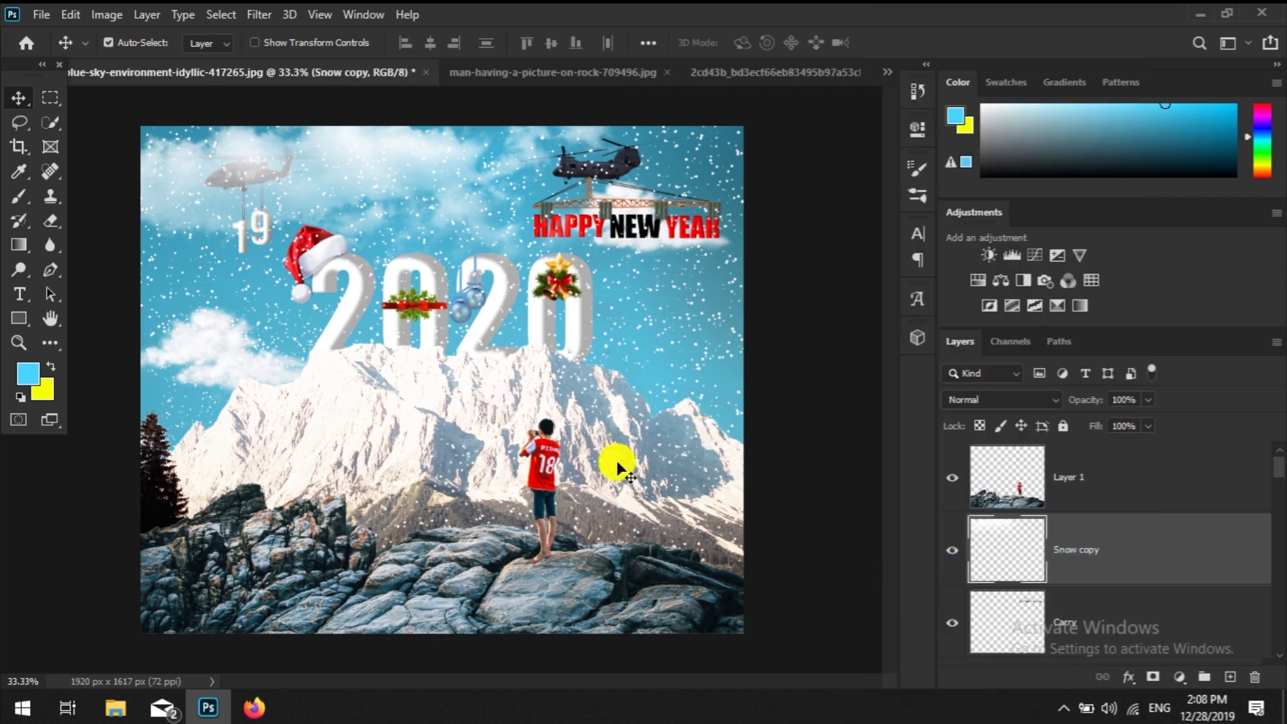
Step: Erase the duplicated snow across the middle and left of the mountain, up toward 2020
left_click(51, 220)
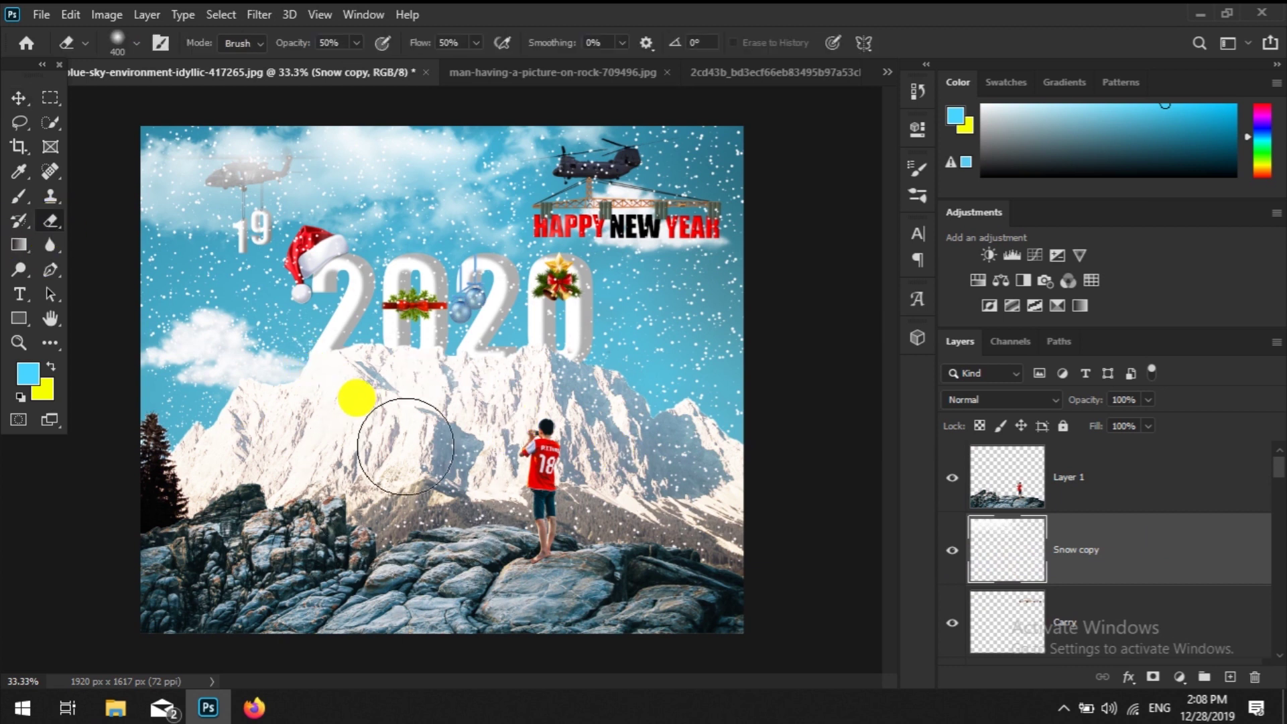
left_click_drag(664, 486, 621, 506)
left_click_drag(701, 460, 512, 444)
left_click_drag(367, 422, 380, 339)
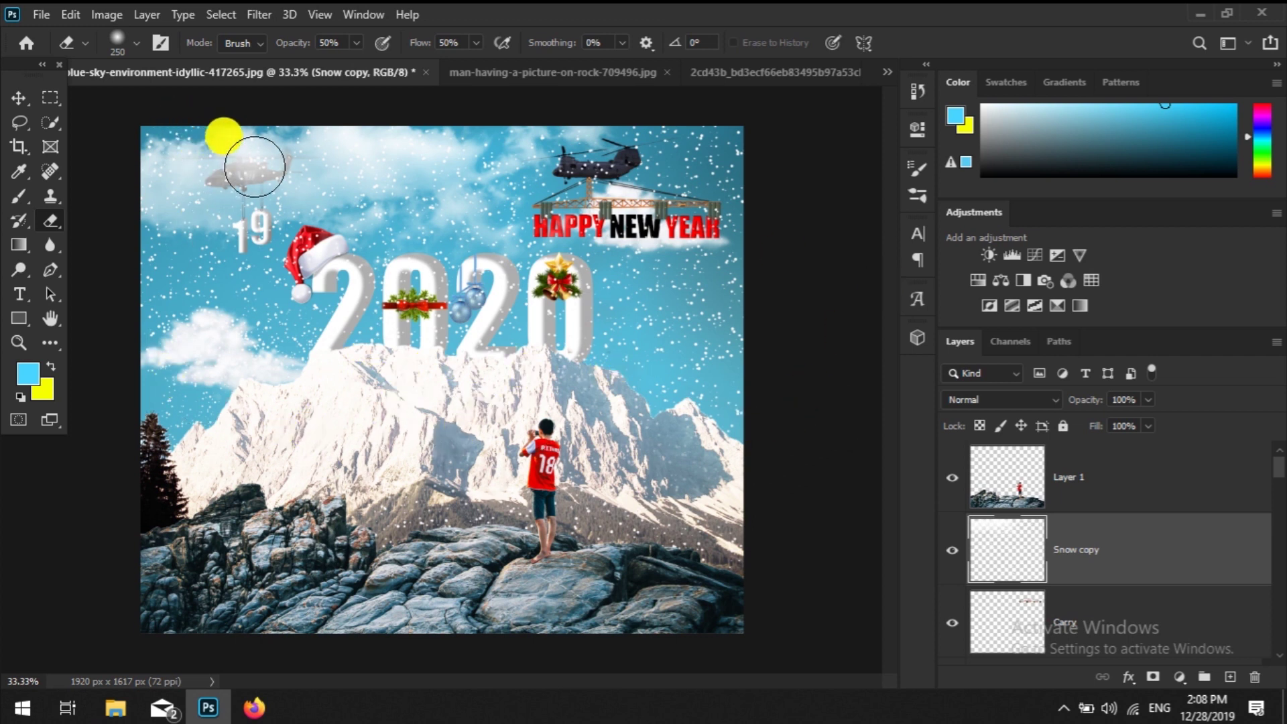
Step: Erase snow over the top-left helicopter, undoing the last stroke
left_click_drag(245, 193, 839, 330)
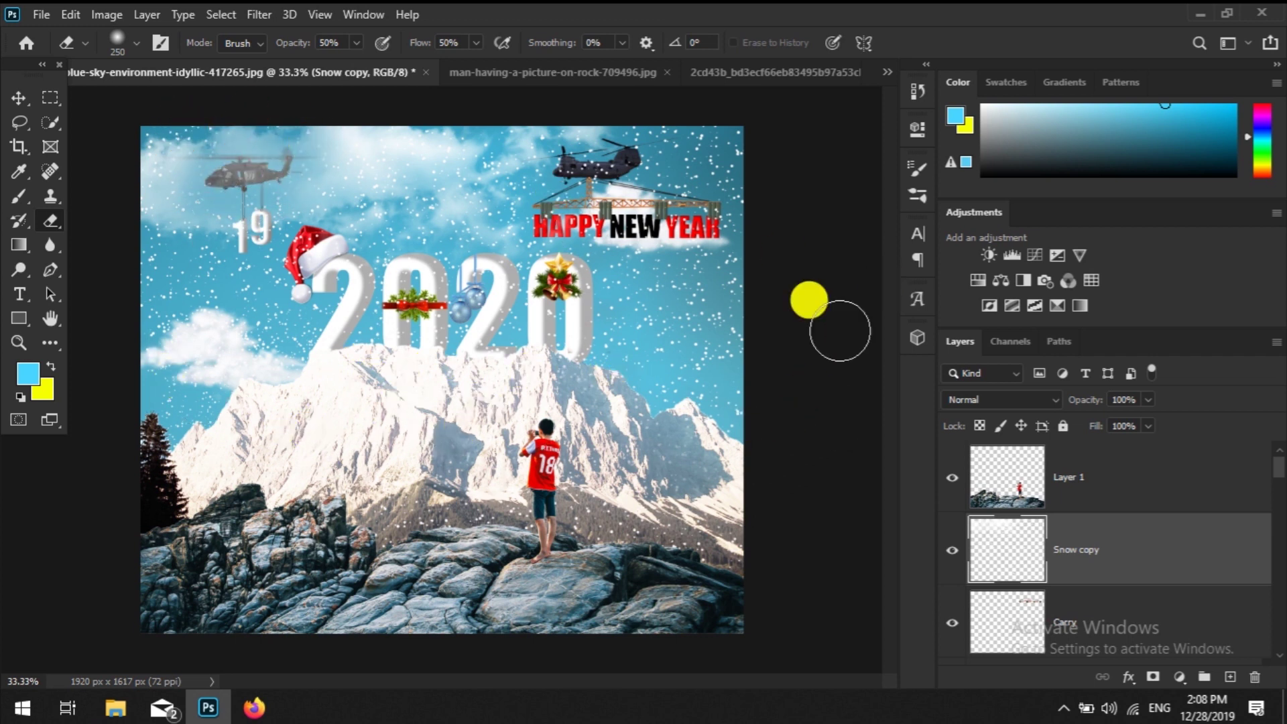
key("ctrl+z")
scroll(1129, 566, "down", 3)
scroll(1139, 567, "up", 3)
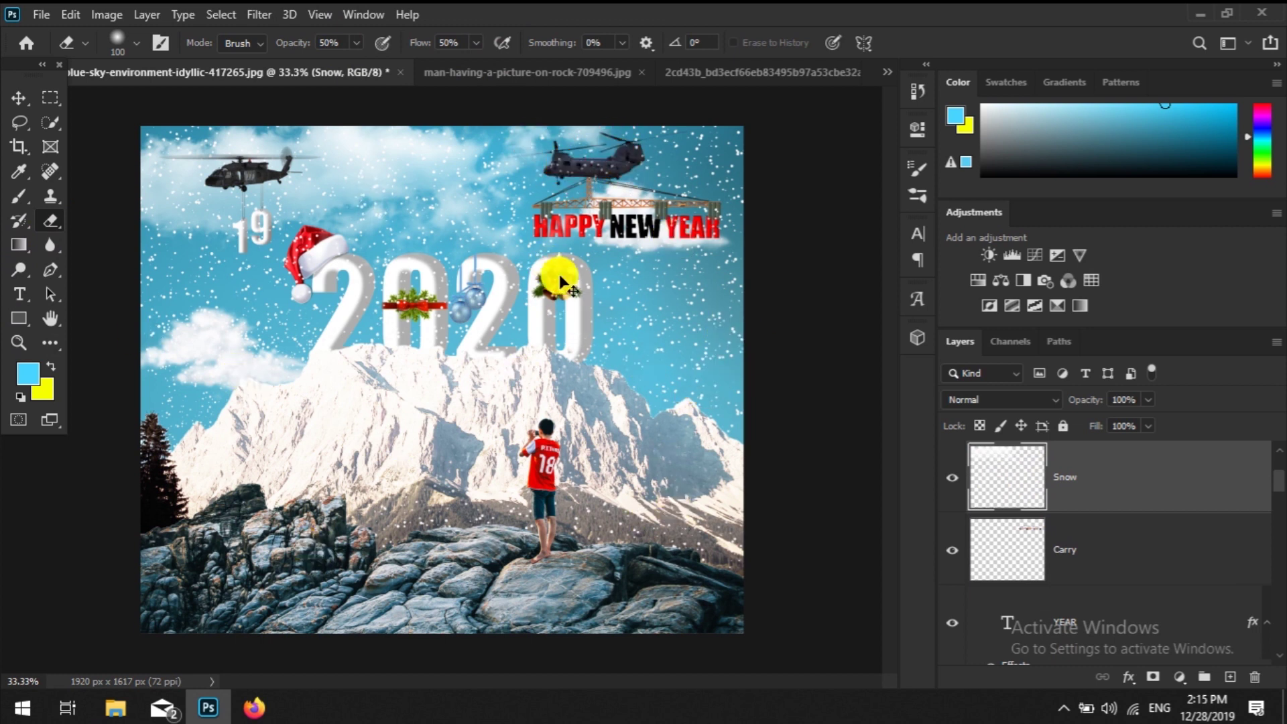
key("ctrl+s")
Step: Save the composite to this computer as the PSD 'Final Happy New year 2020'
left_click(753, 517)
type("FHapp")
key("Down")
key("BackSpace")
key("BackSpace")
key("BackSpace")
type("F")
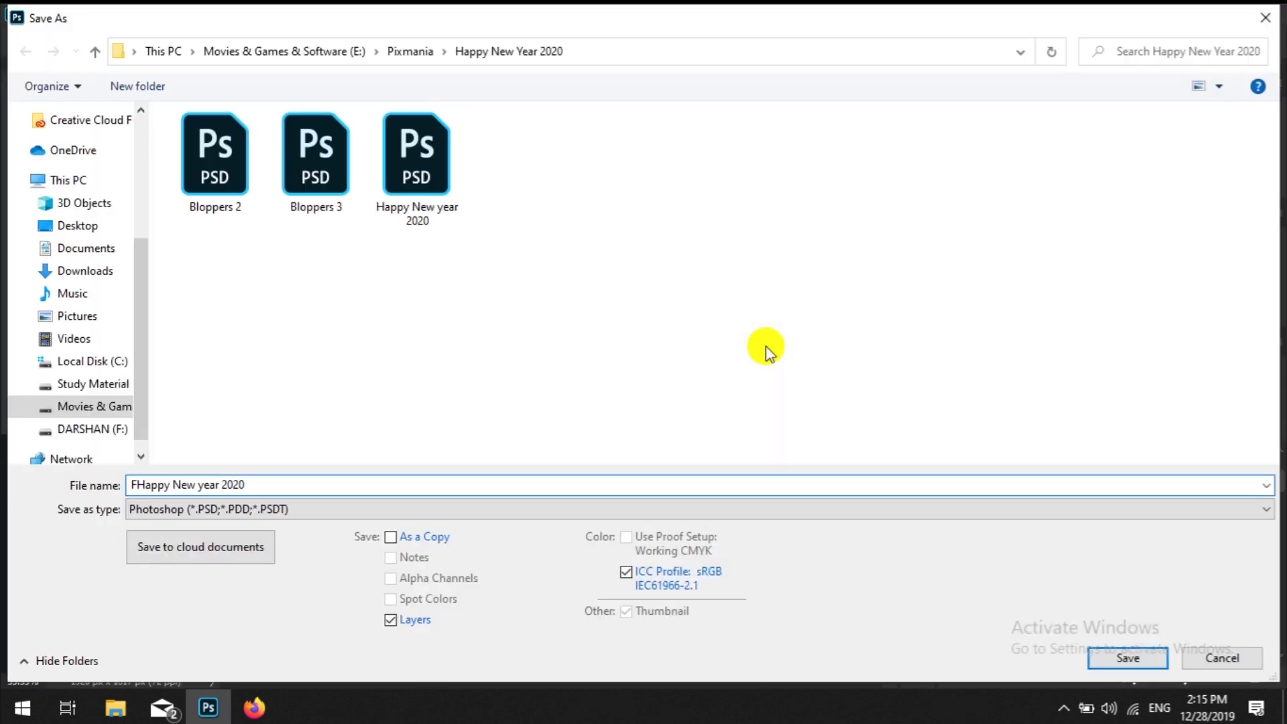
left_click(1126, 659)
left_click(834, 188)
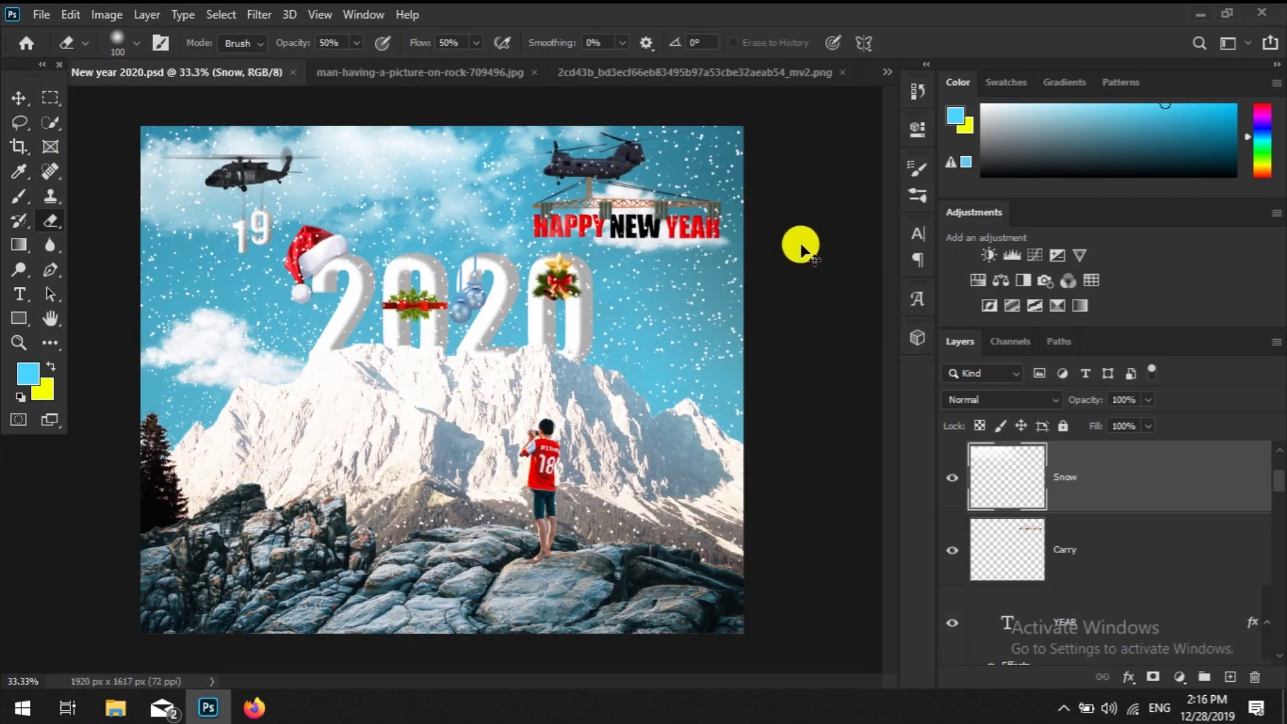
Step: Save a JPEG copy of the composite at Maximum quality 12
key("ctrl+shift+s")
left_click(754, 525)
left_click(264, 508)
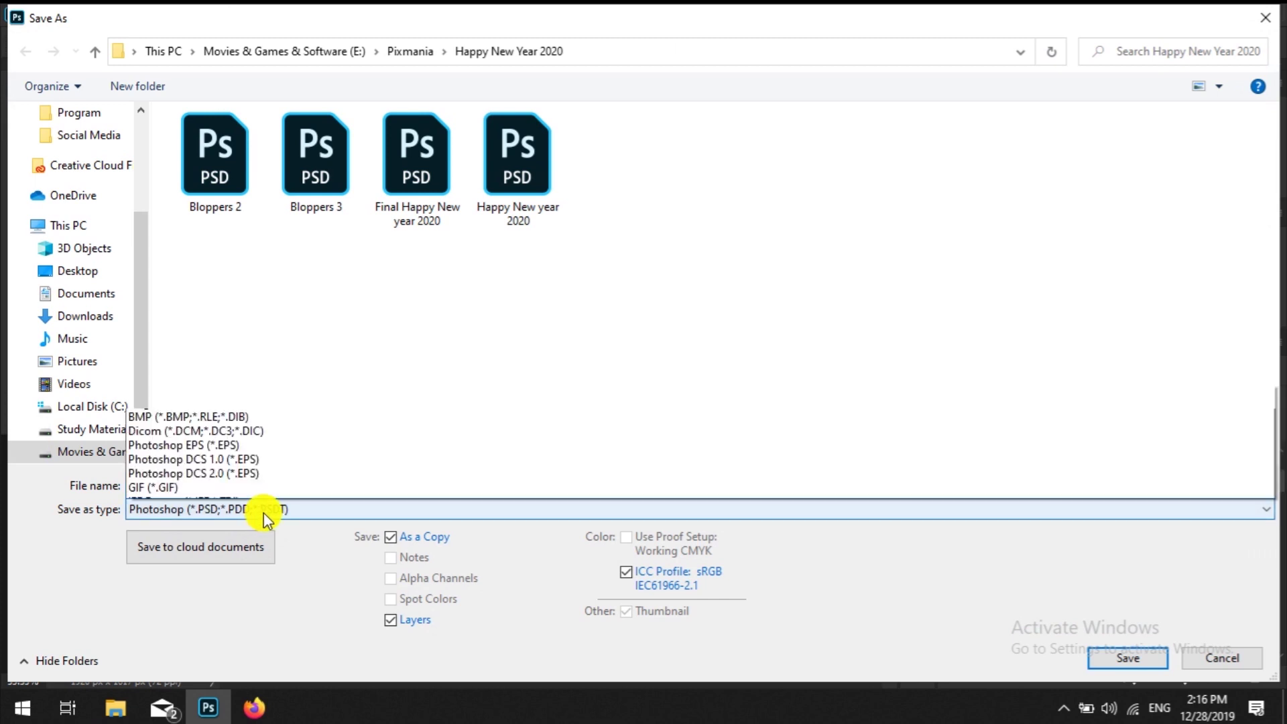
left_click(273, 337)
left_click(275, 484)
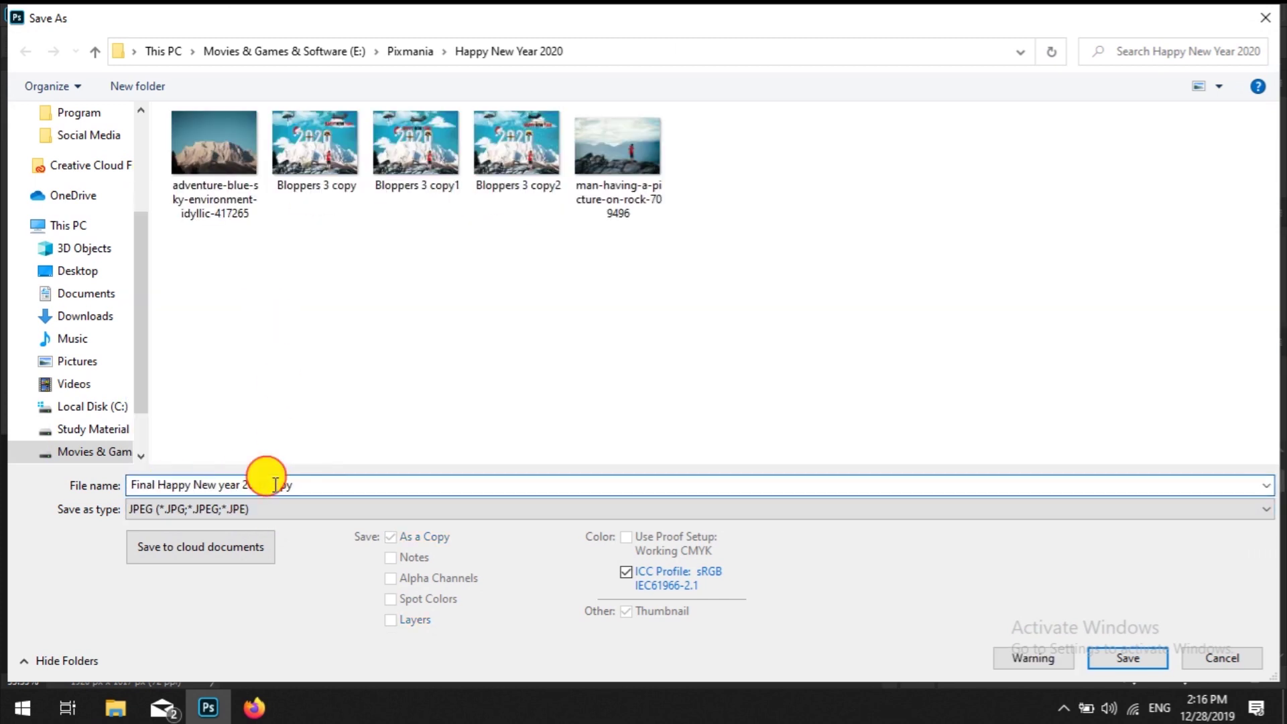
key("Return")
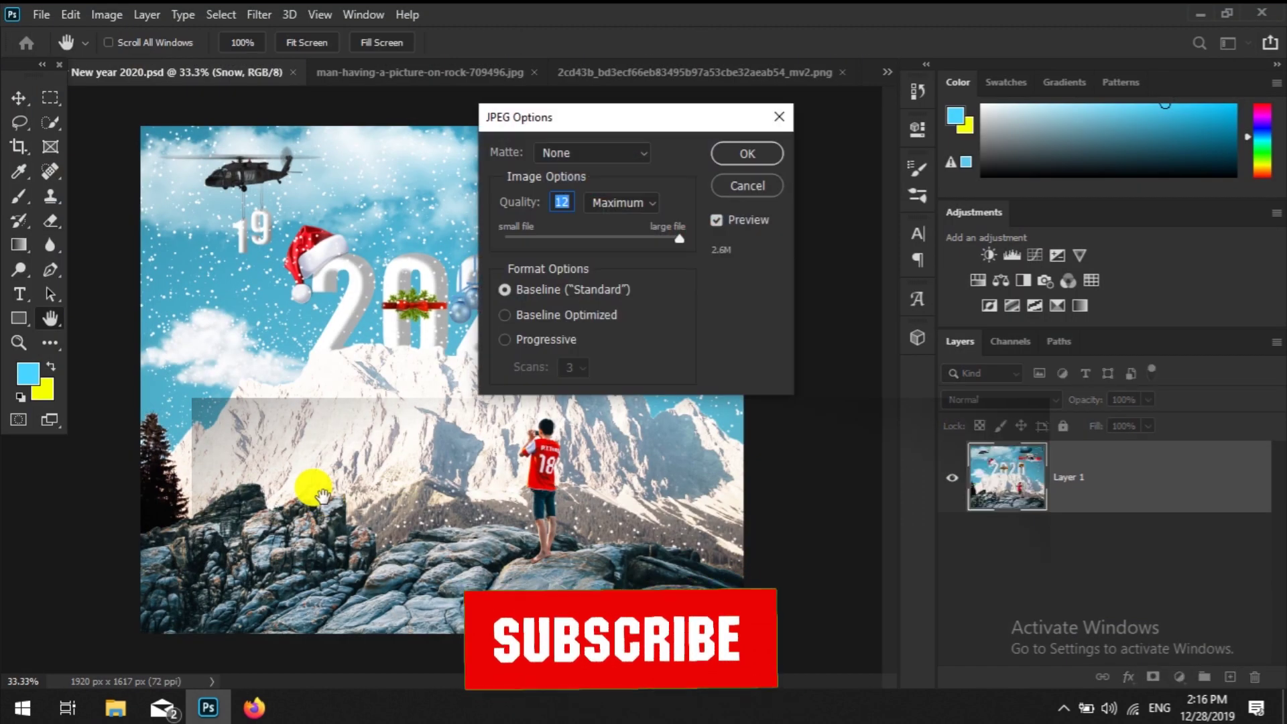
left_click(757, 159)
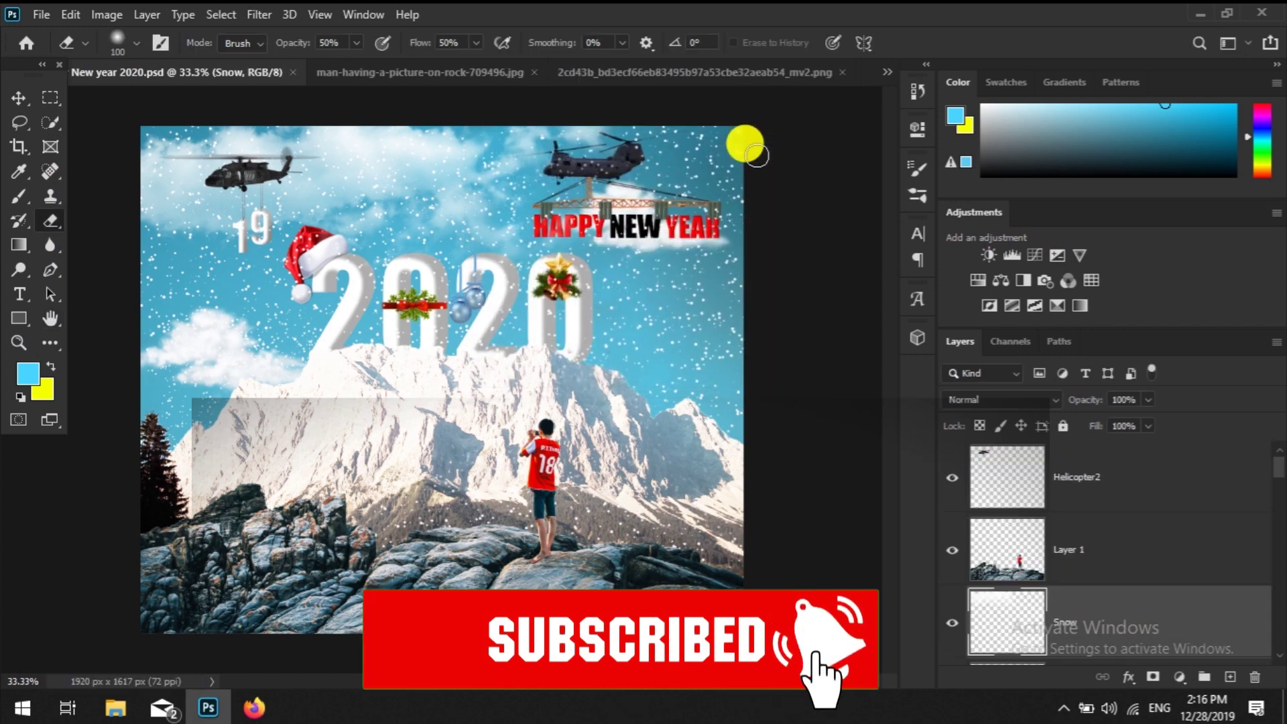